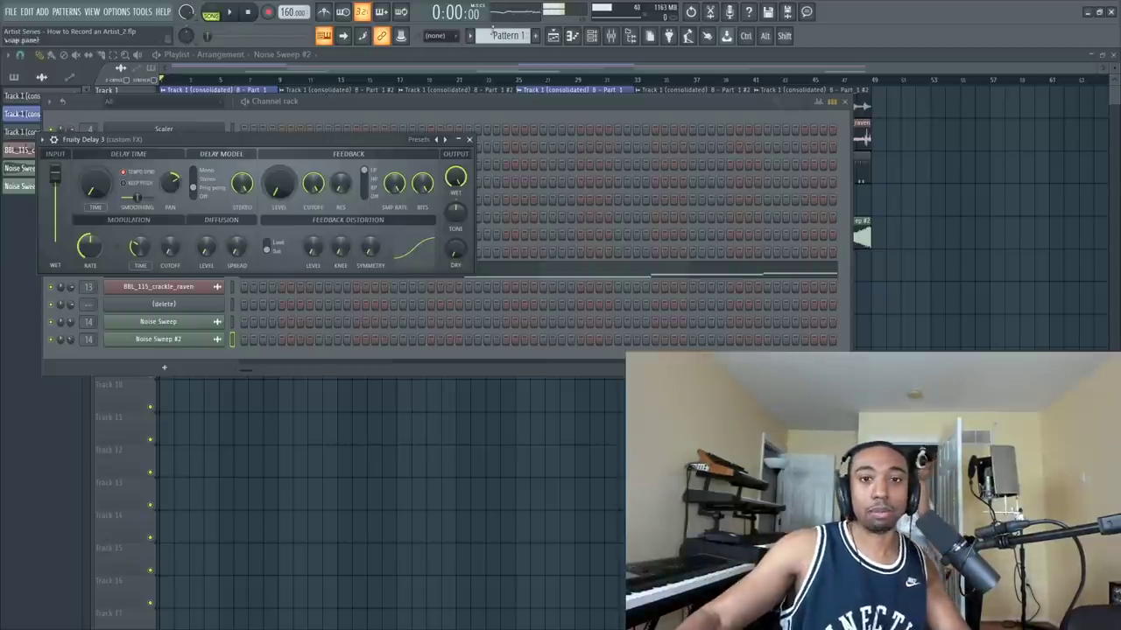
- Raise the vocal 2/guitar mixer track's fader to the same height as the neighbouring Vocal track's fader
left_click(611, 37)
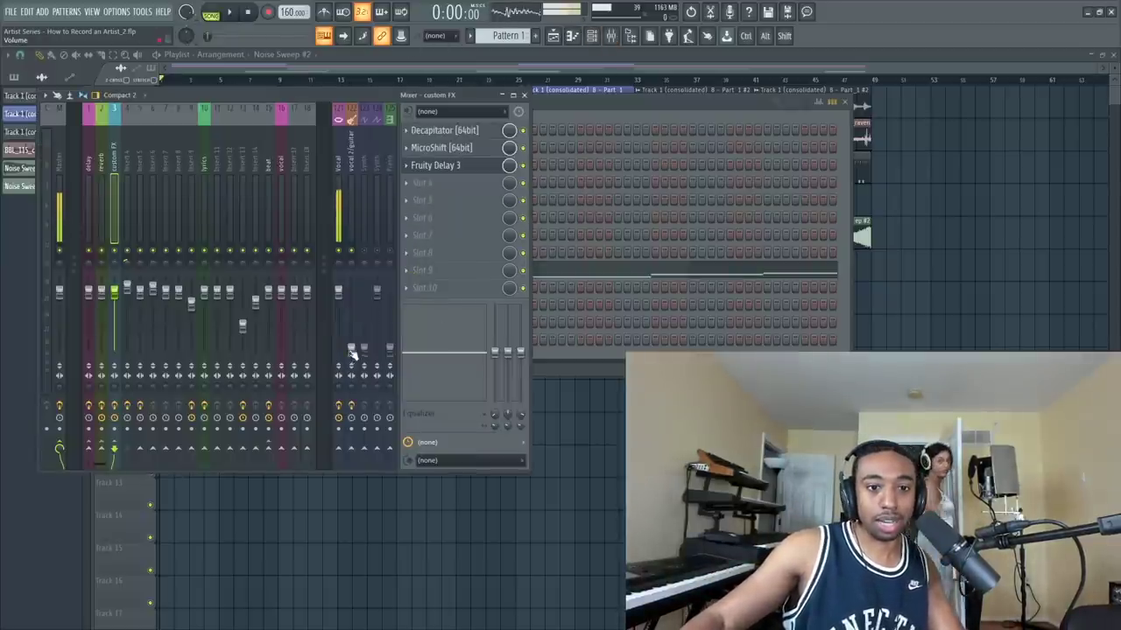
left_click_drag(351, 303, 350, 291)
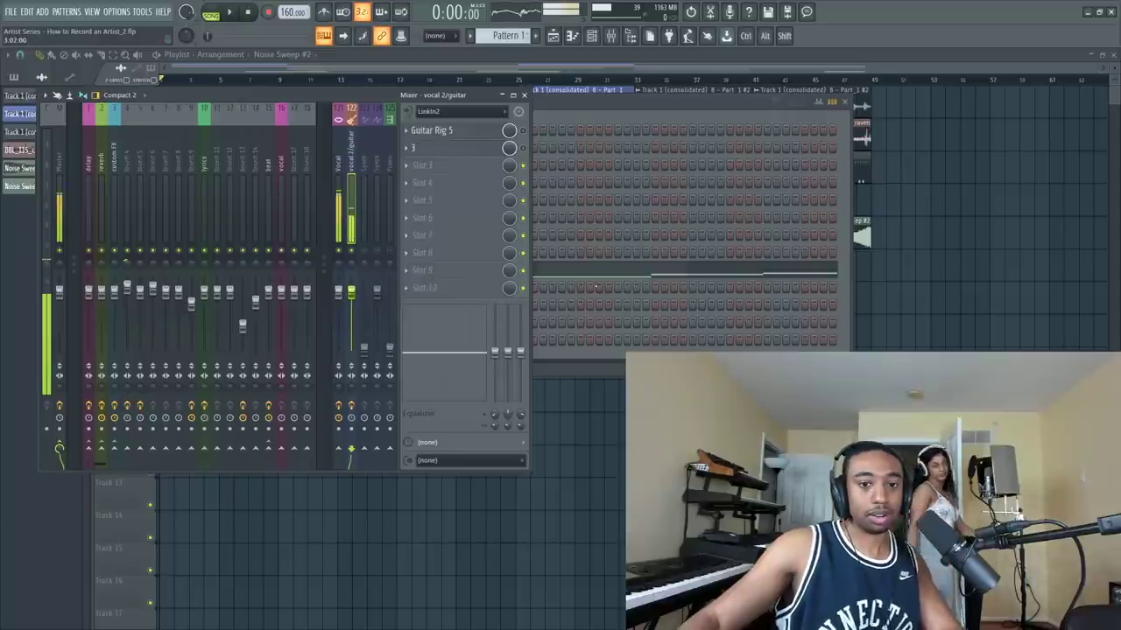
left_click(586, 114)
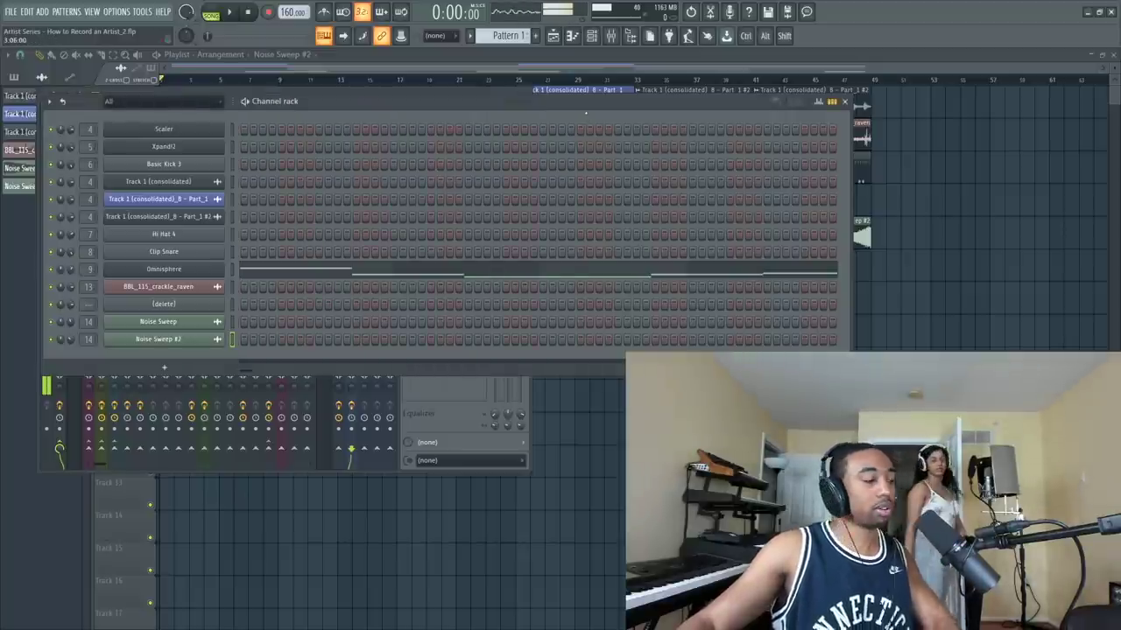
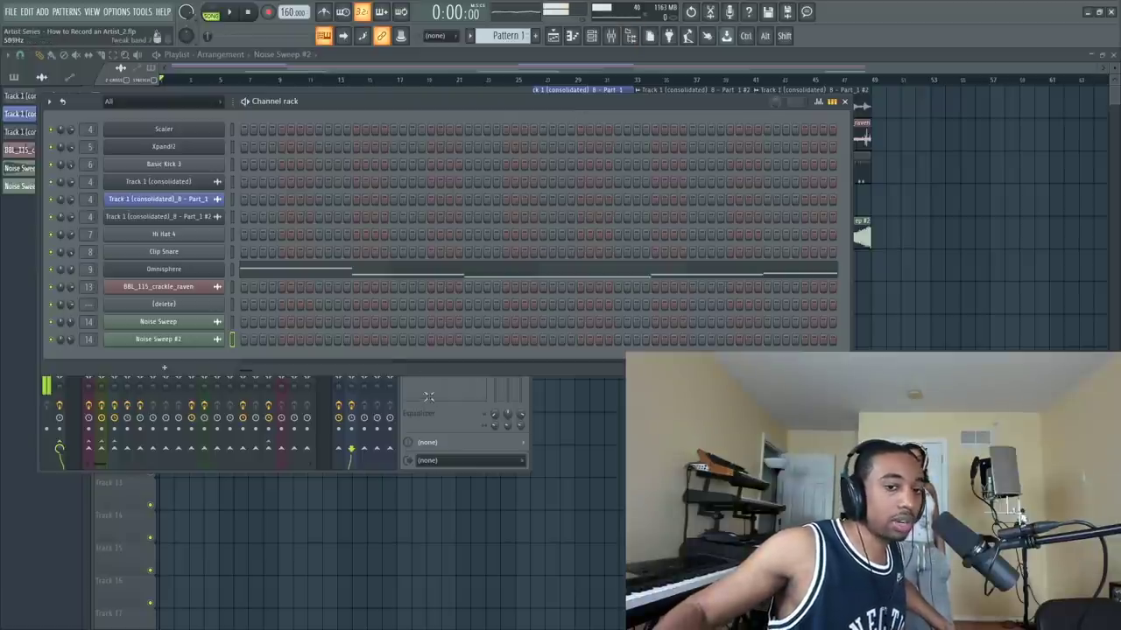
key("F9")
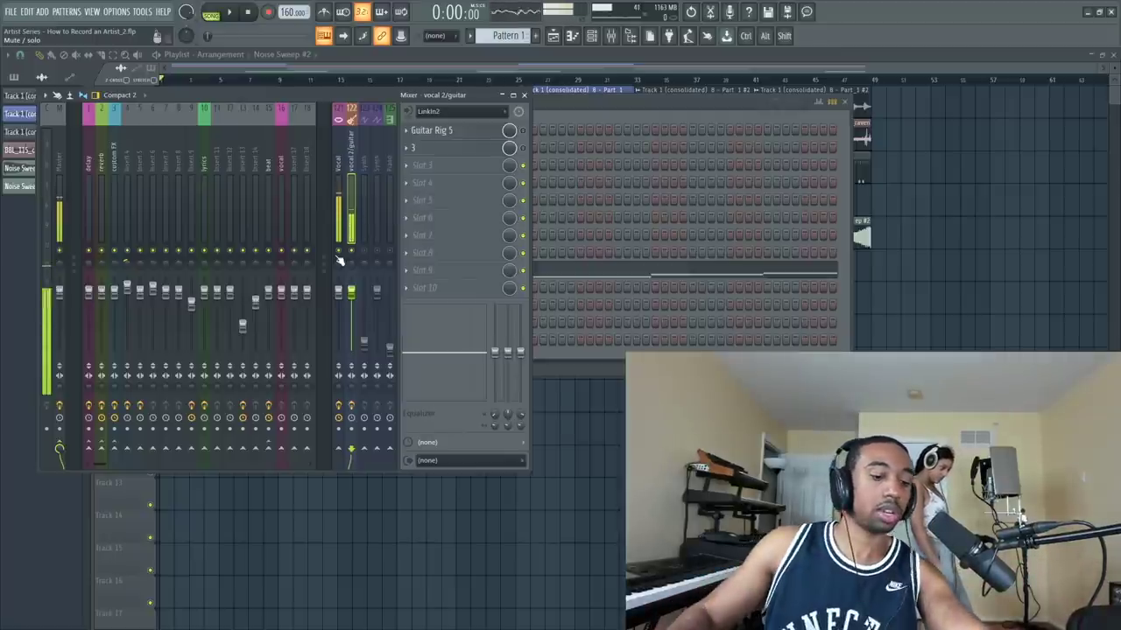
- Open the Console app and check the input gain on the Analog 1 and Analog 2 microphone channels
mouse_move(27, 621)
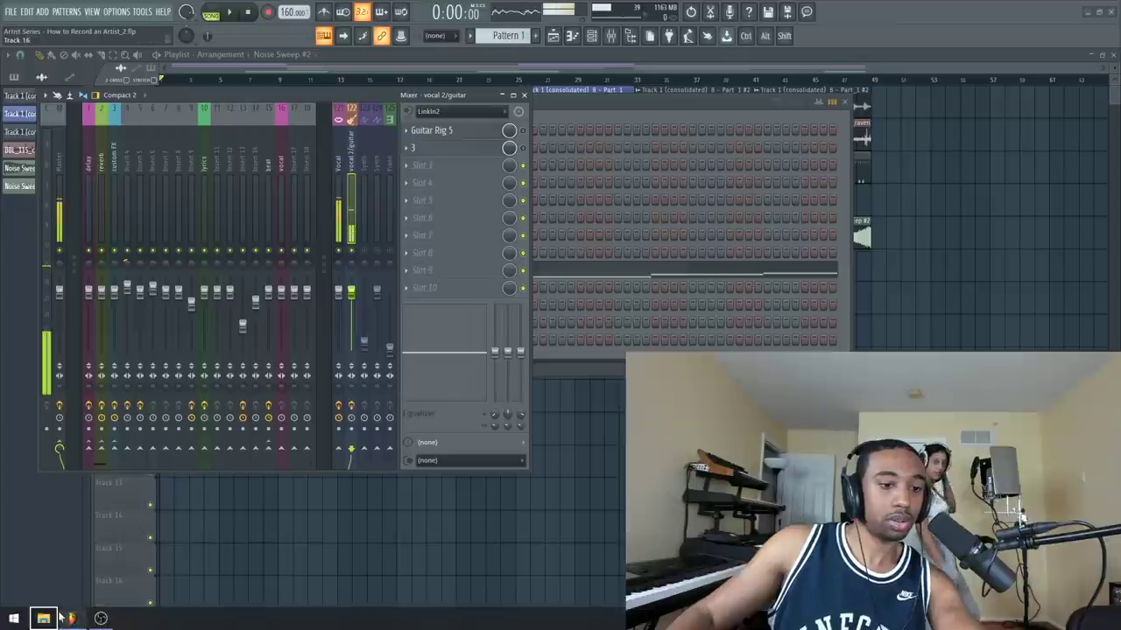
left_click(14, 618)
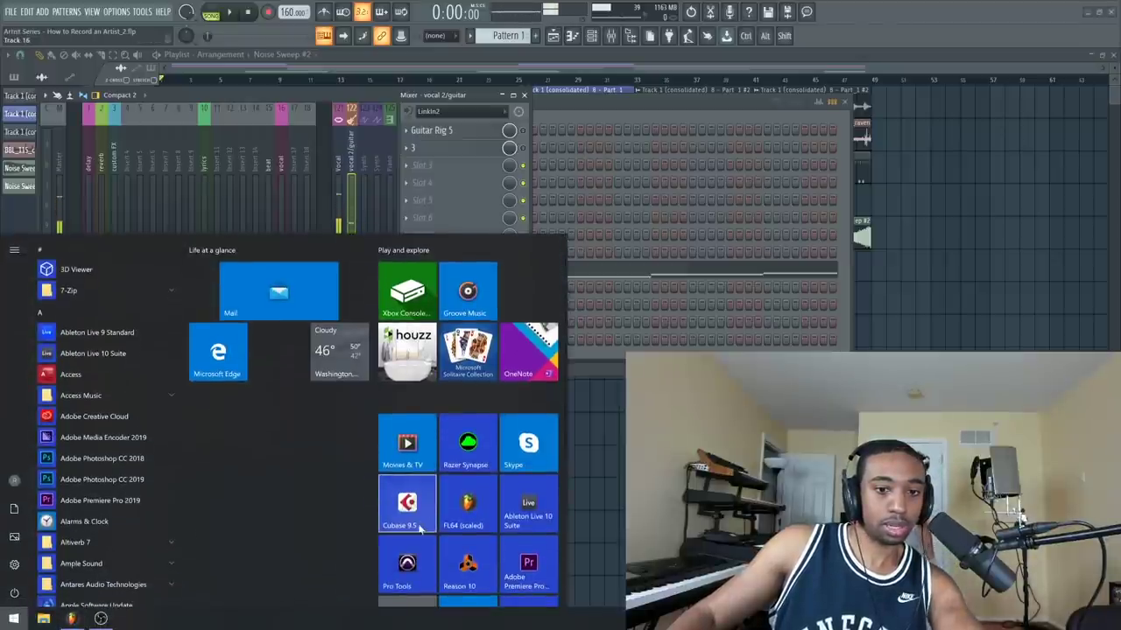
type("console")
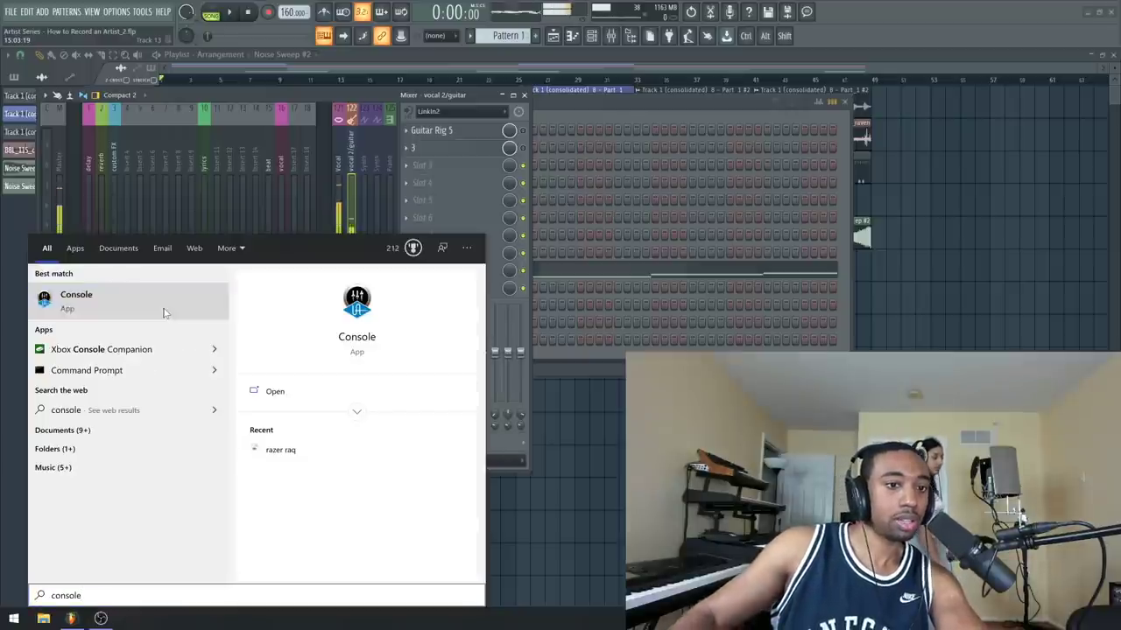
left_click(164, 312)
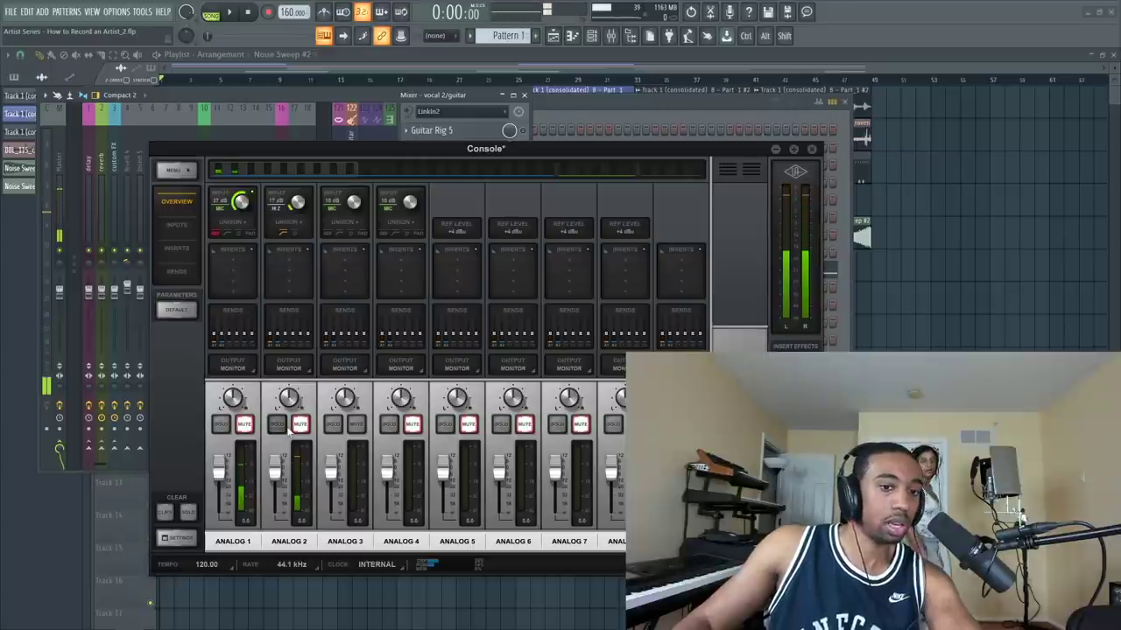
mouse_move(297, 205)
left_mouse_down()
mouse_move(296, 220)
mouse_move(296, 201)
left_mouse_up()
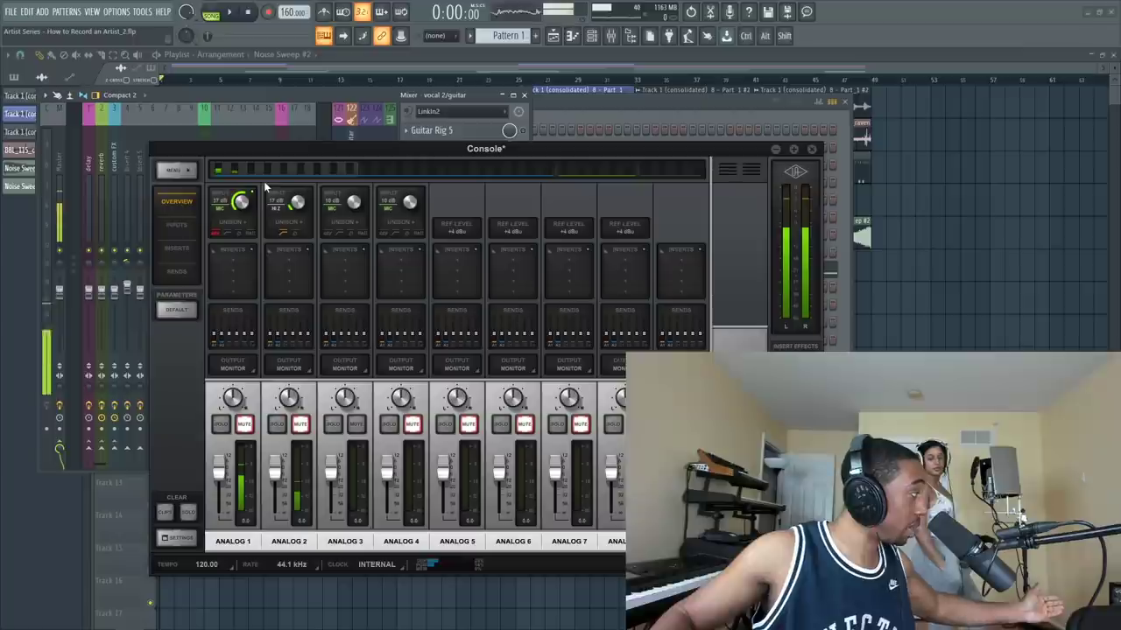
left_click(773, 149)
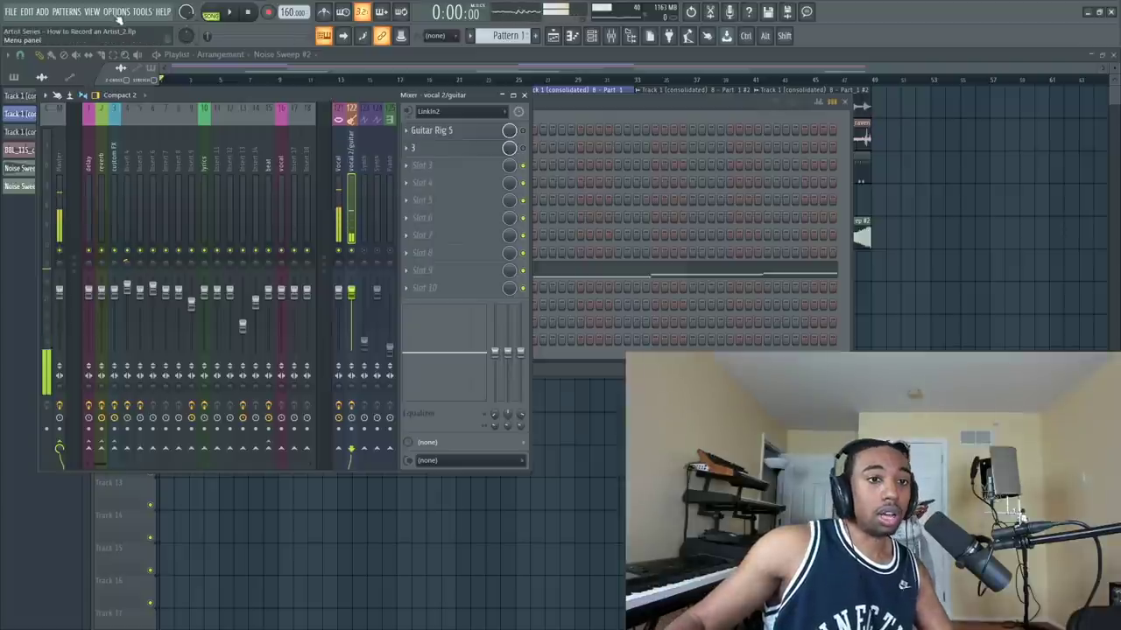
- Switch back to Console and review its hardware settings, the available buffer sizes and the plug-in settings
left_click(116, 13)
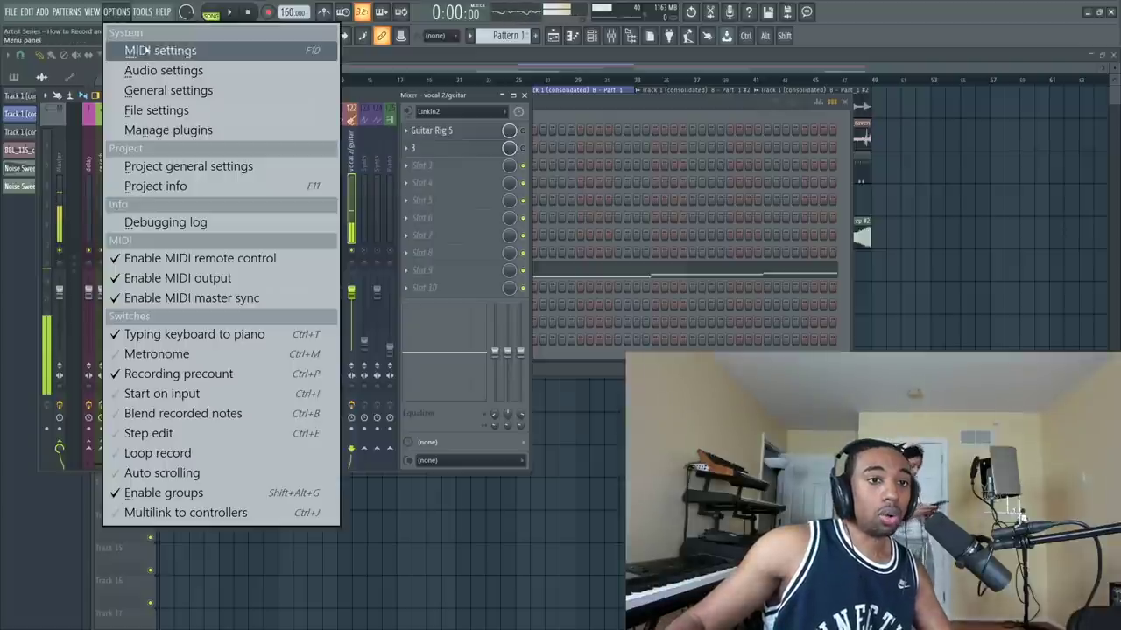
left_click(456, 386)
left_click(129, 619)
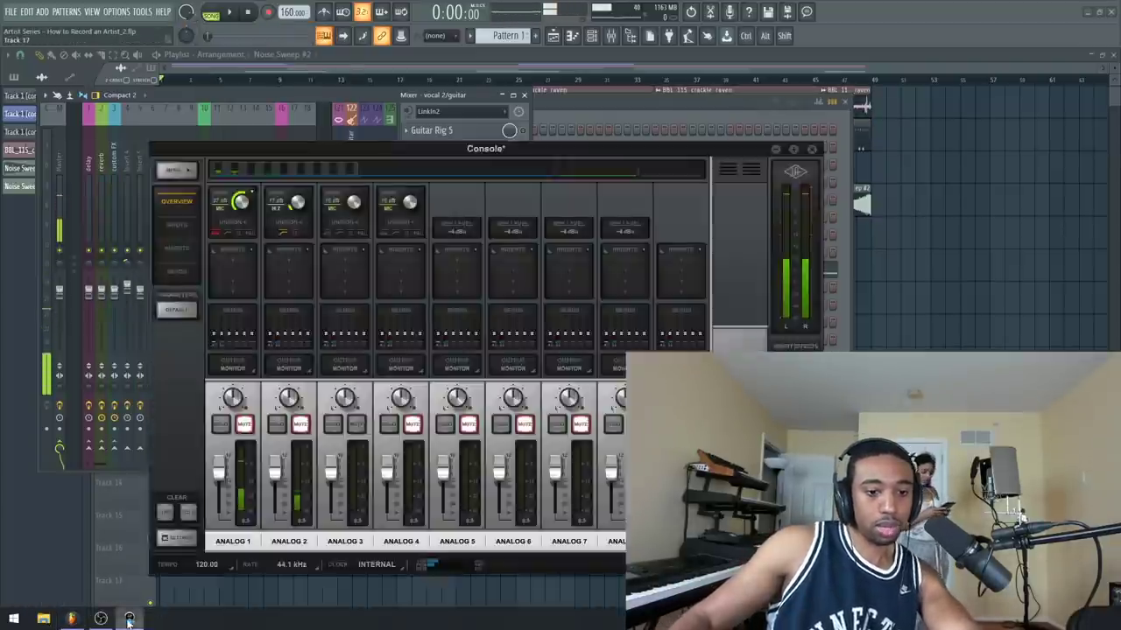
left_click(176, 170)
left_click(334, 171)
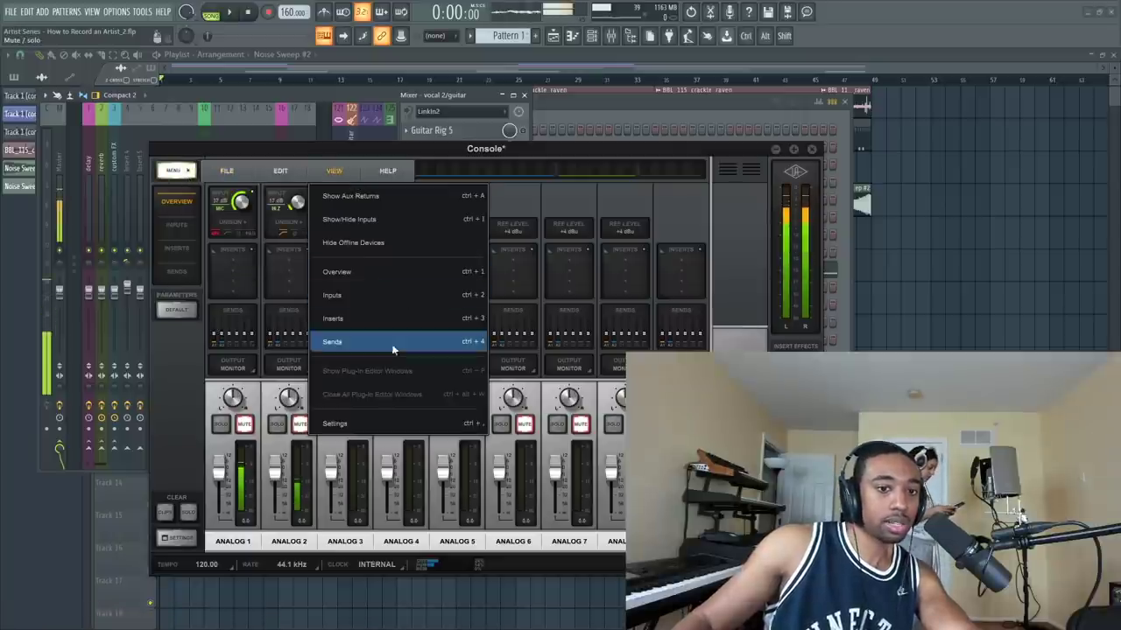
left_click(379, 420)
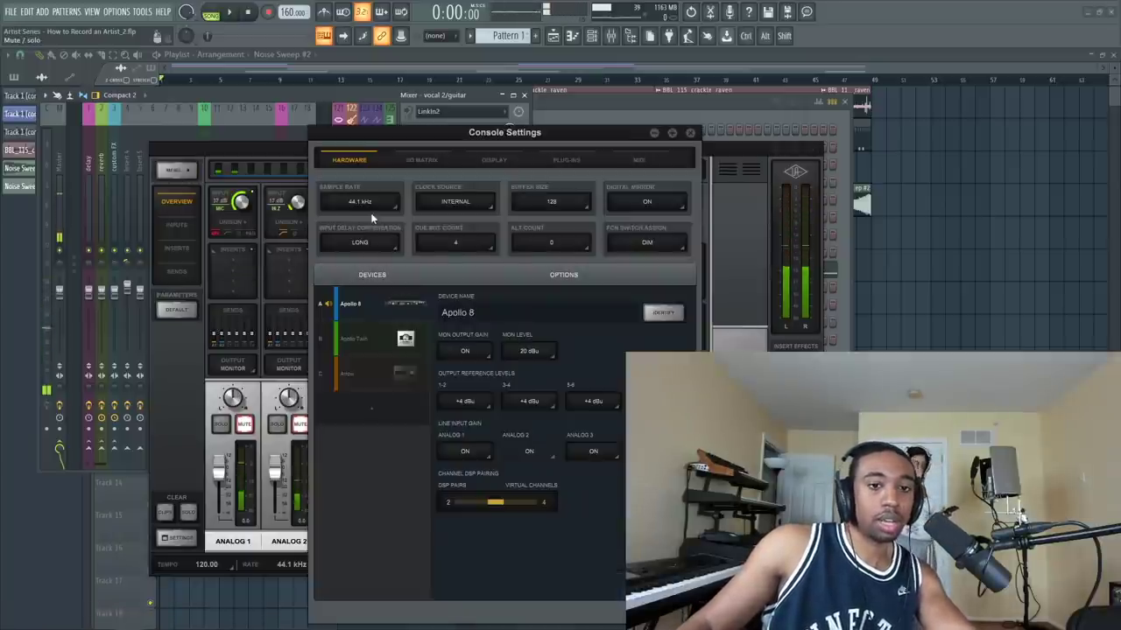
left_click(557, 204)
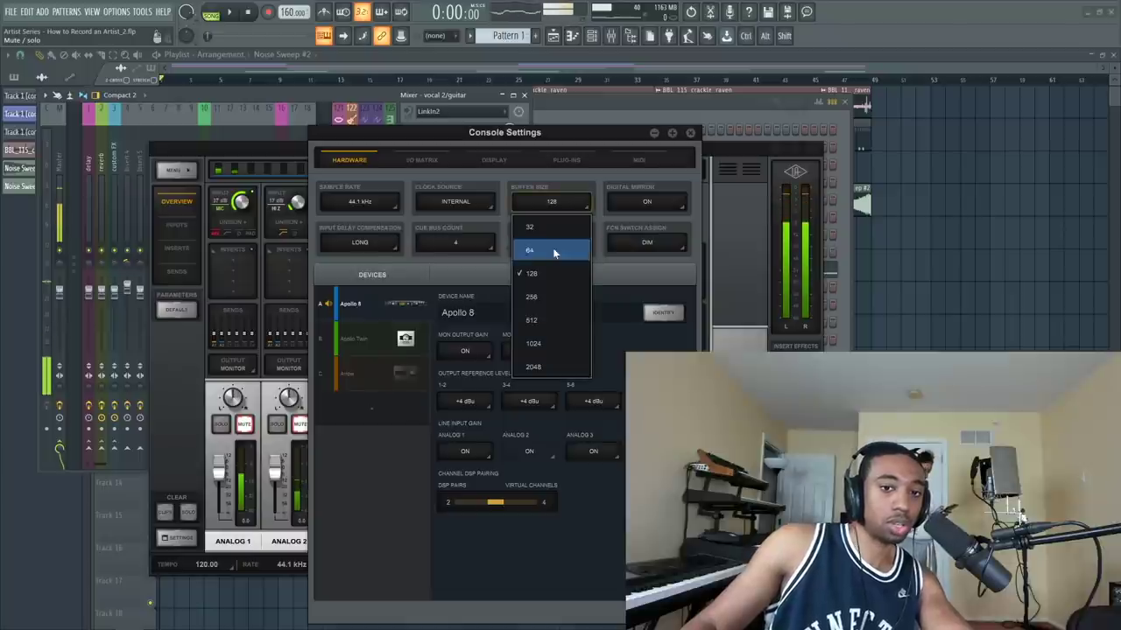
left_click(590, 140)
left_click(567, 159)
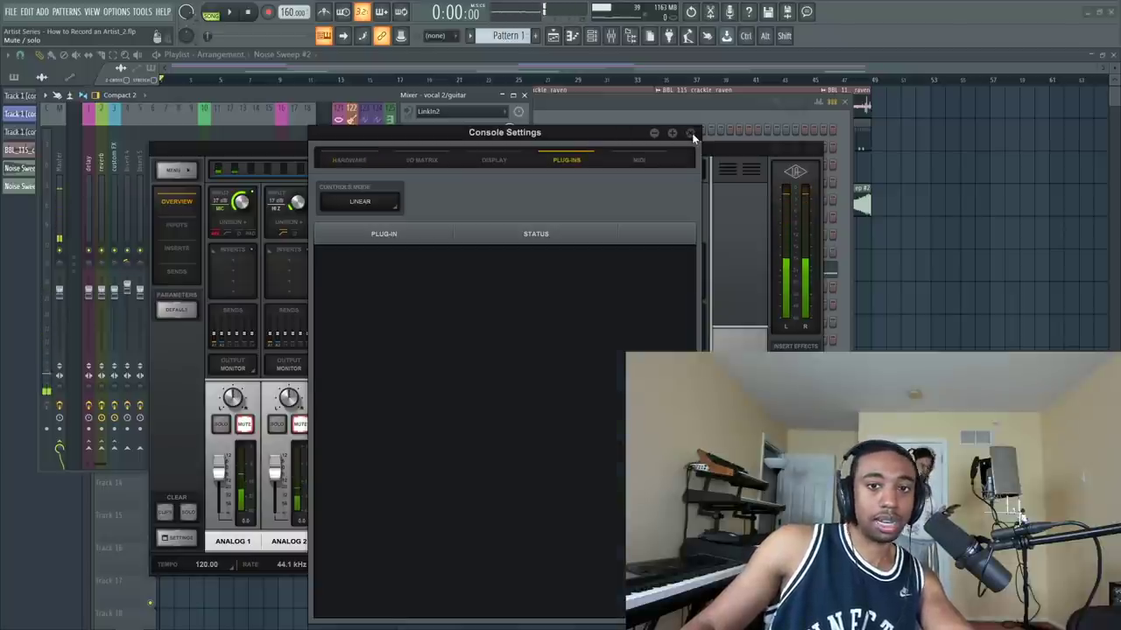
left_click(692, 133)
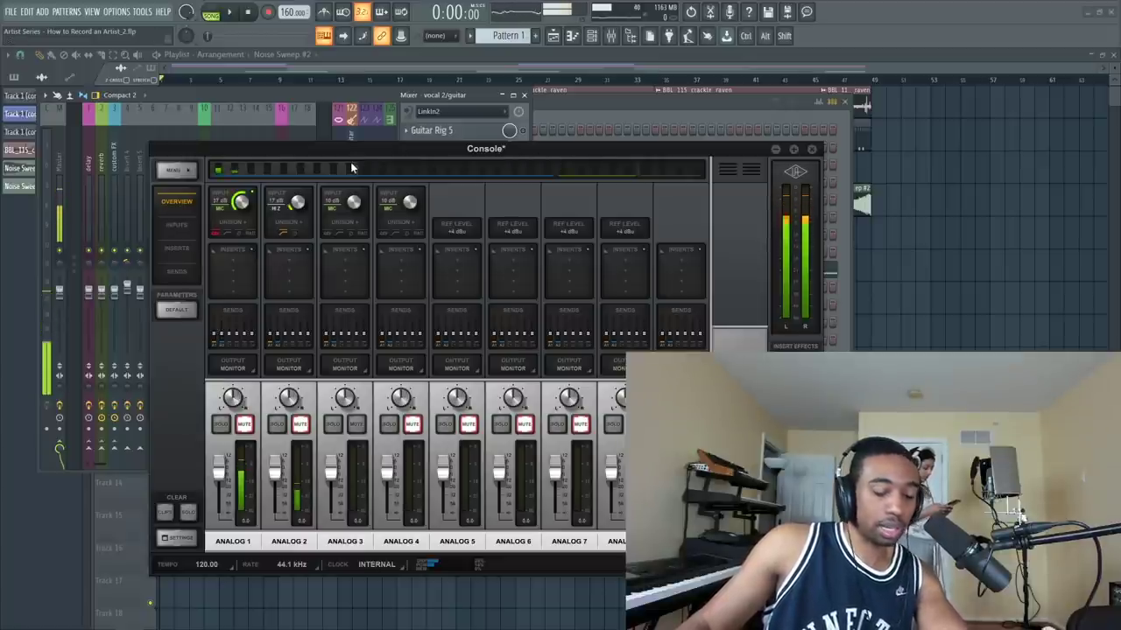
left_click_drag(398, 147, 394, 191)
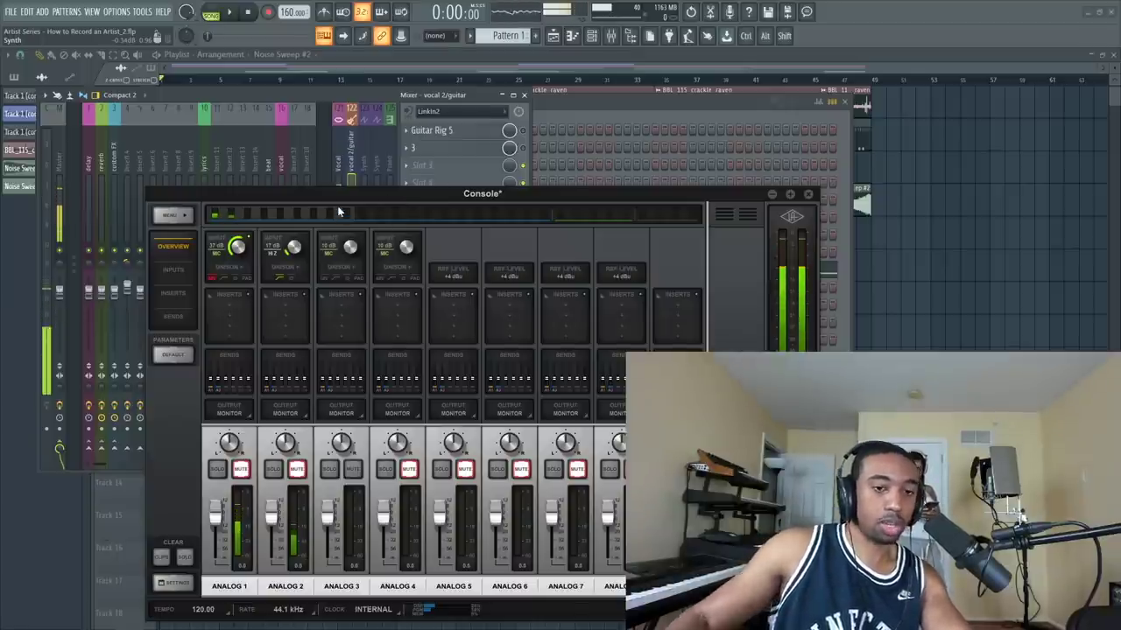
- Return to FL Studio and review the audio settings, including the device, buffer length and triple buffer option
left_click(117, 12)
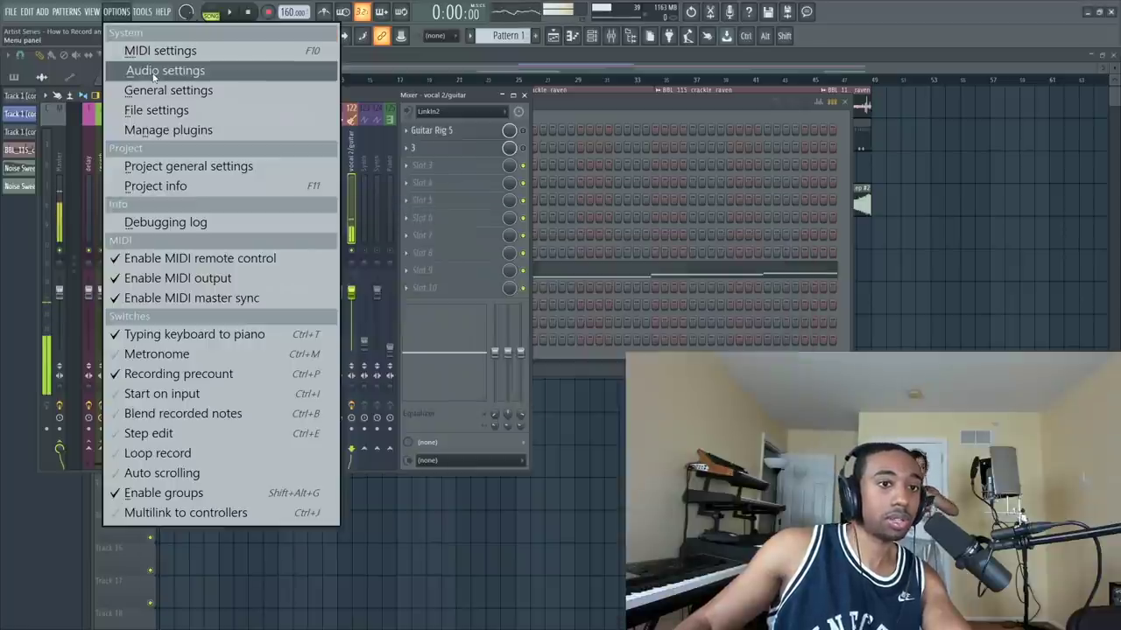
left_click(155, 73)
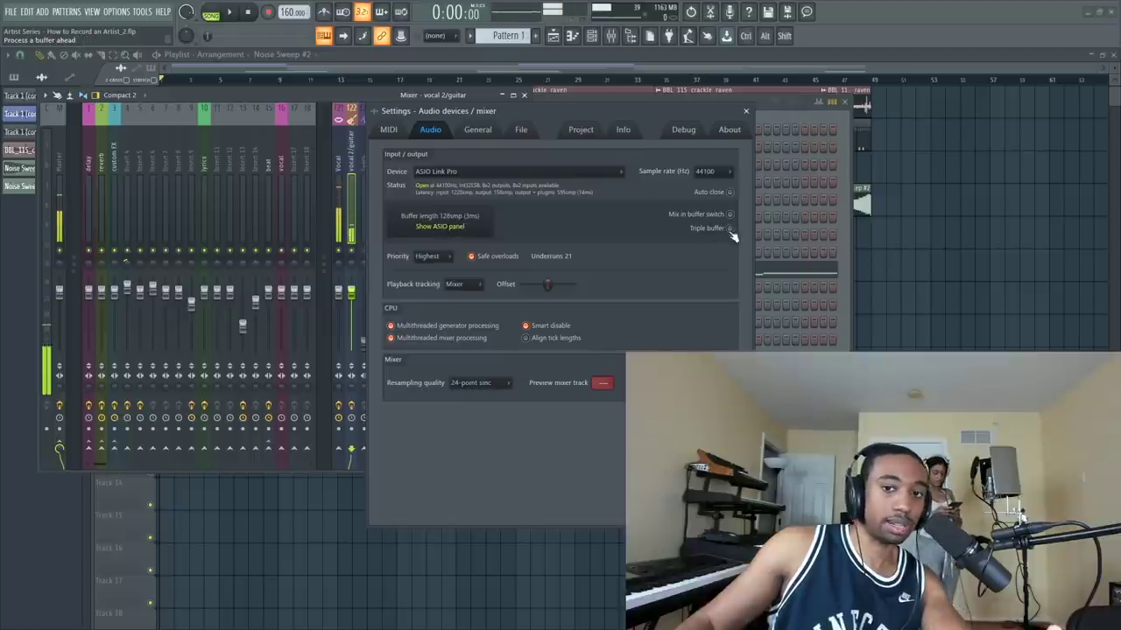
left_click(746, 112)
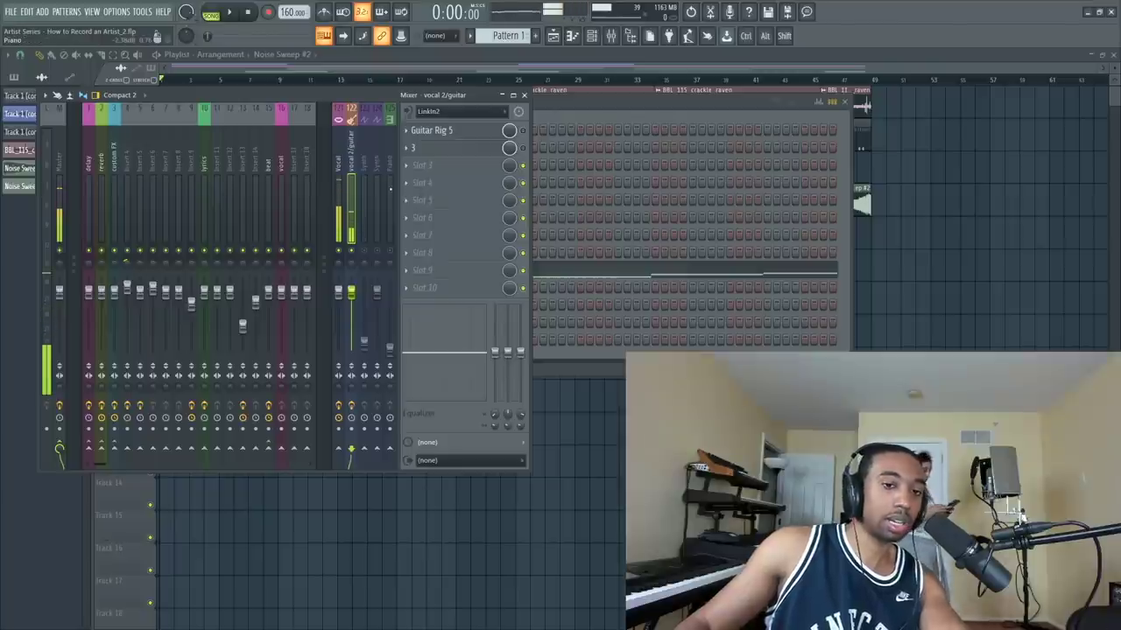
left_click(116, 11)
left_click(169, 68)
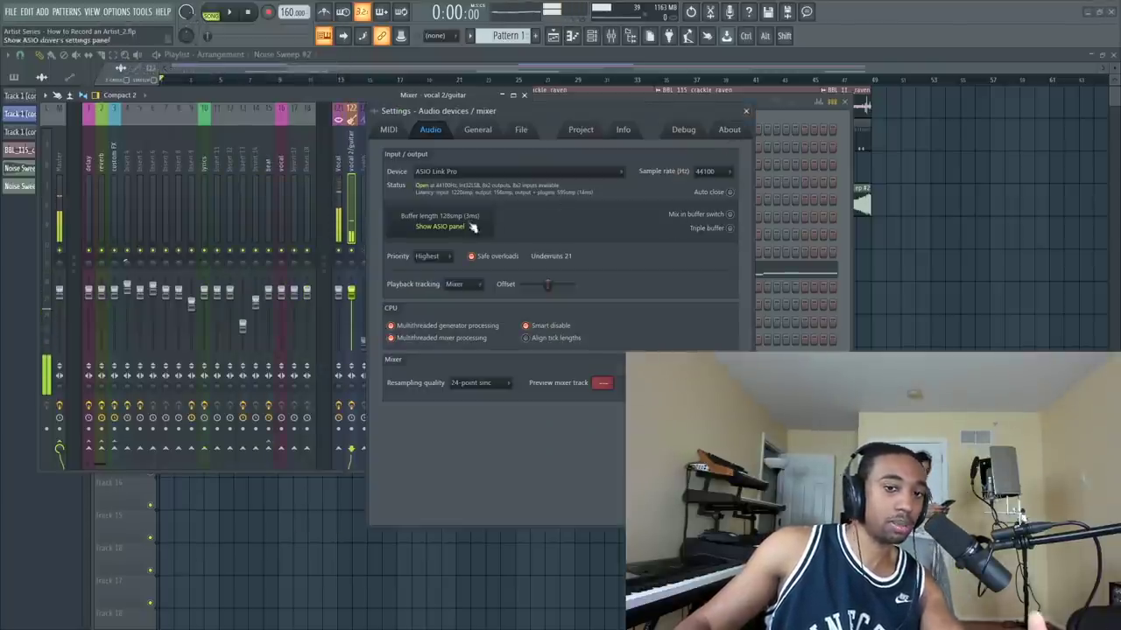
left_click(746, 111)
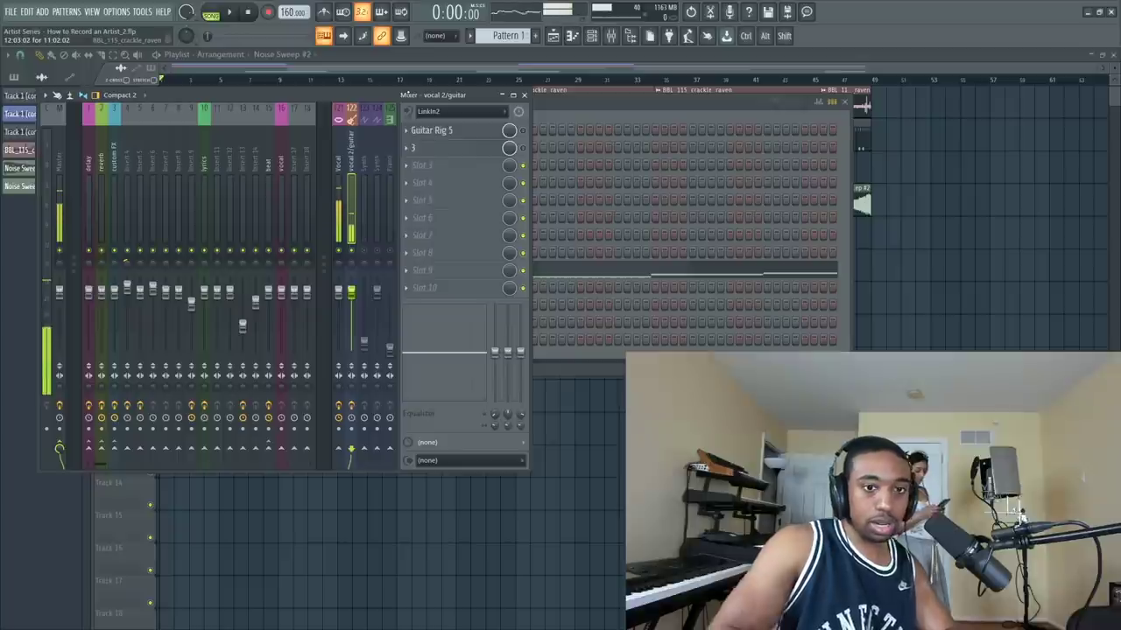
left_click(124, 12)
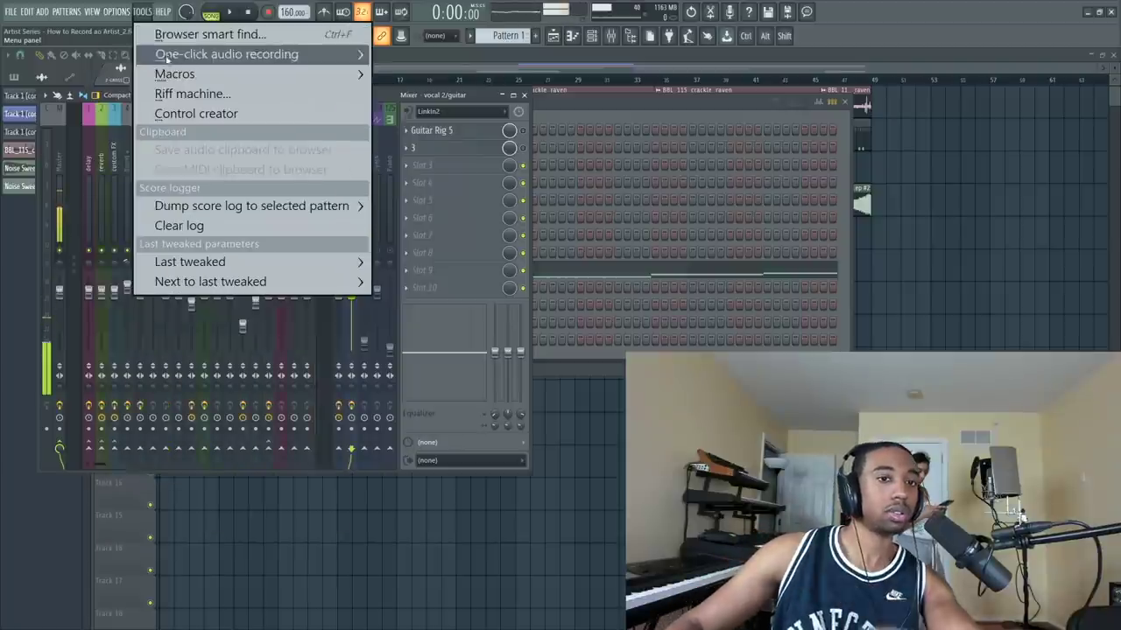
left_click(162, 70)
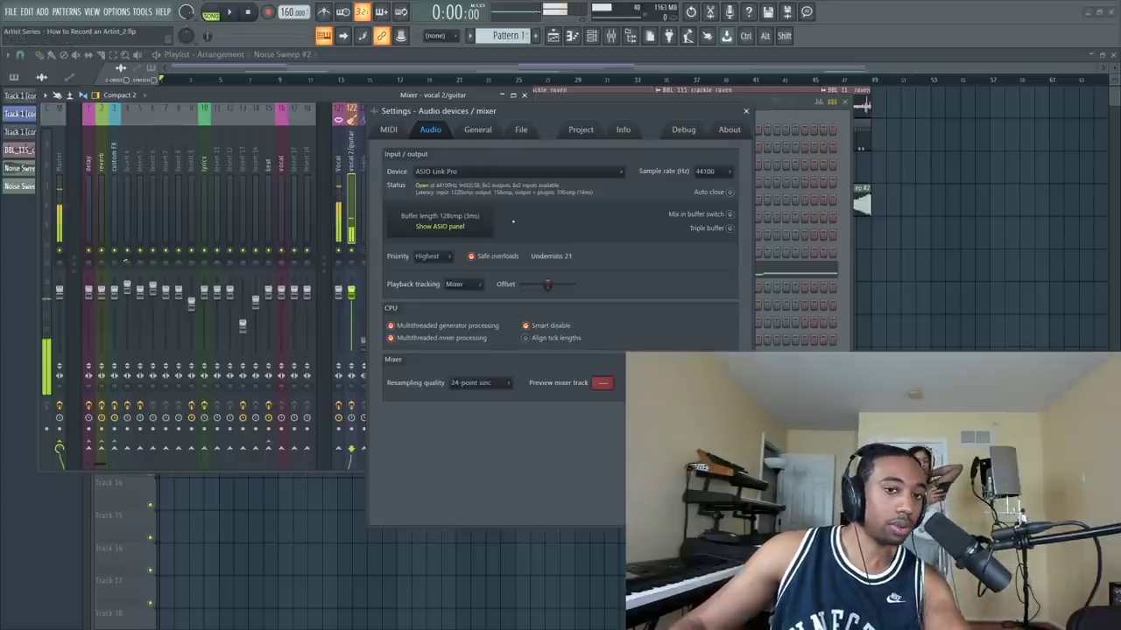
left_click(745, 110)
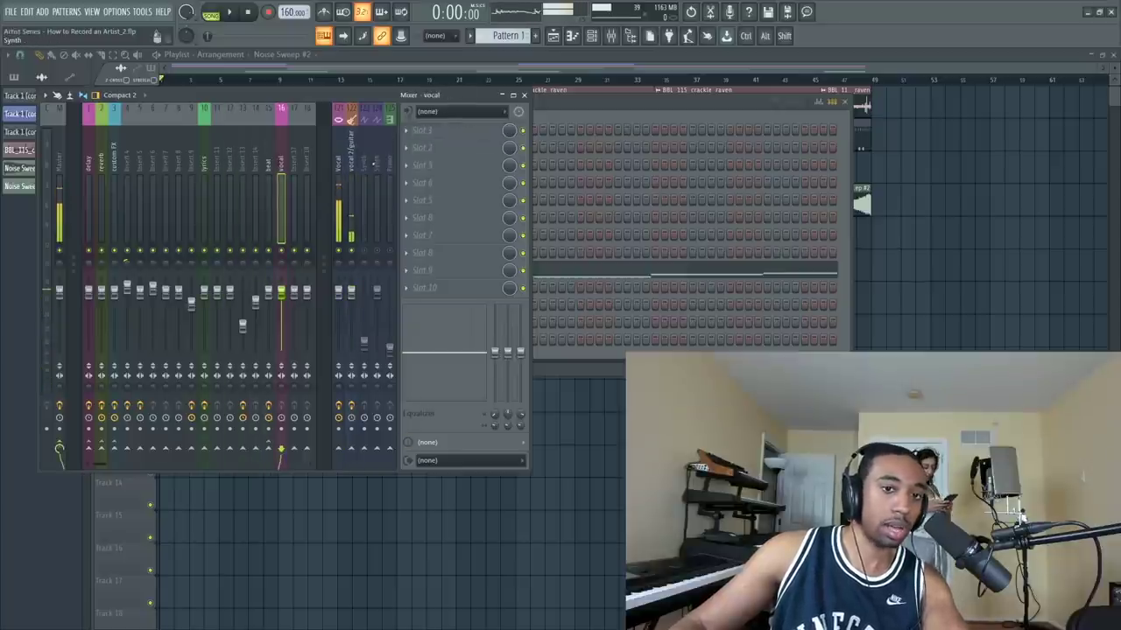
- Examine the audio input assignments of the Vocal and vocal 2/guitar mixer tracks and the available mono and stereo inputs
left_click(338, 161)
left_click(351, 162)
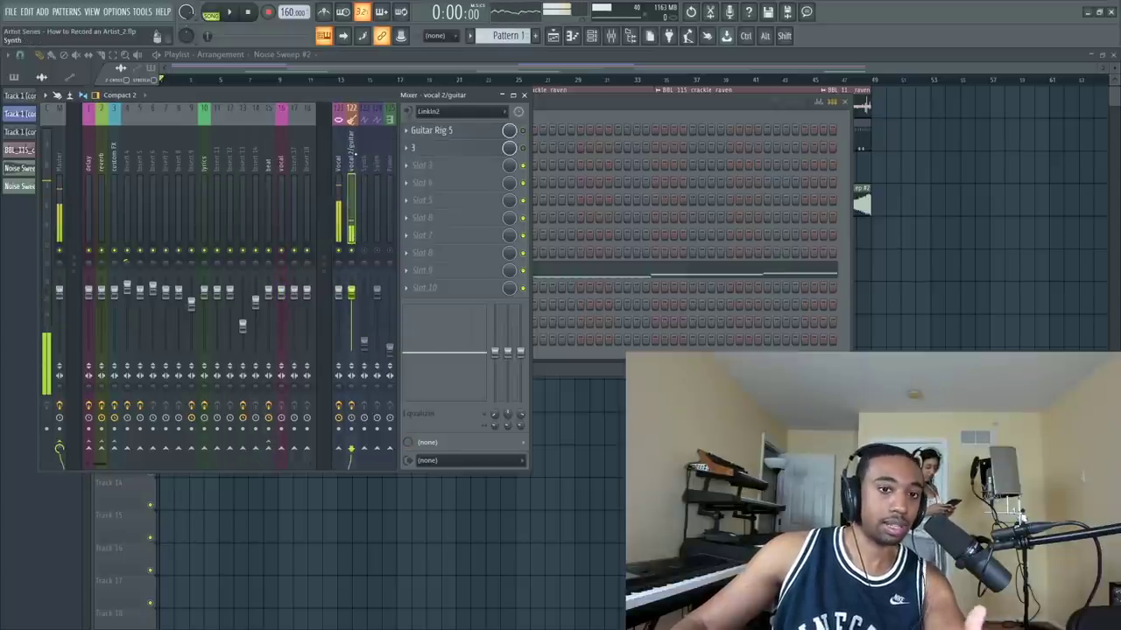
left_click(449, 114)
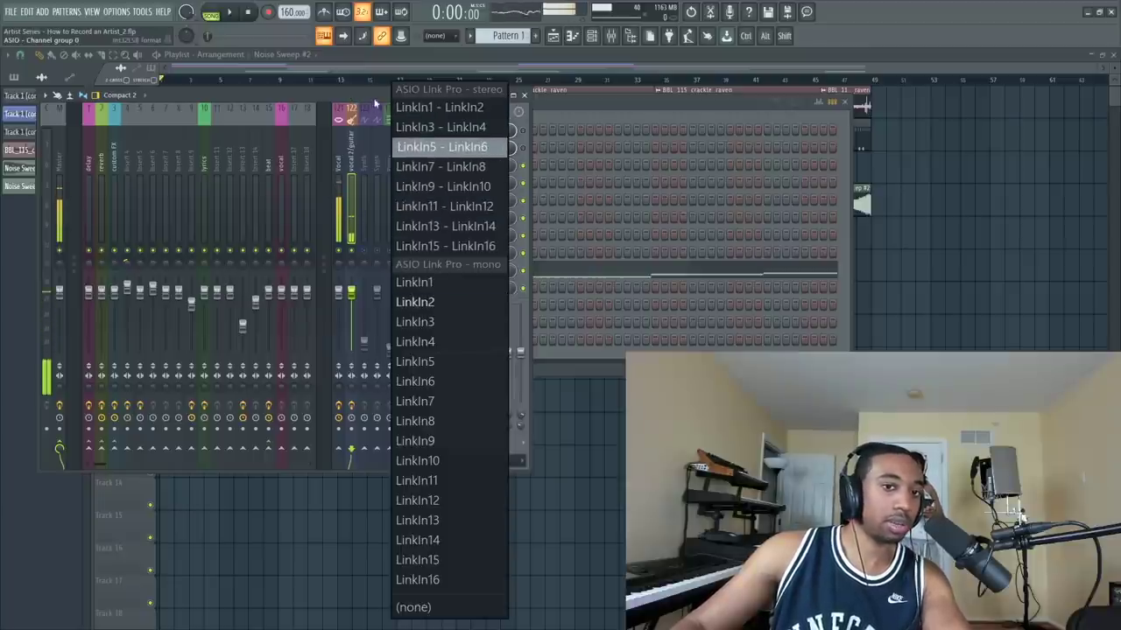
left_click(366, 98)
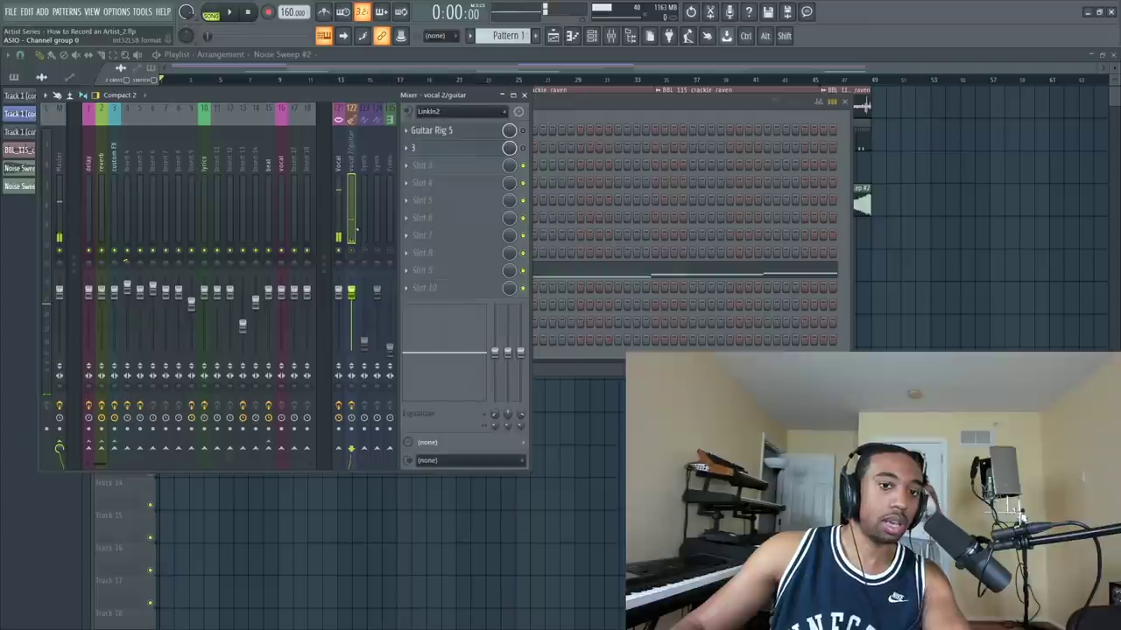
left_click(453, 113)
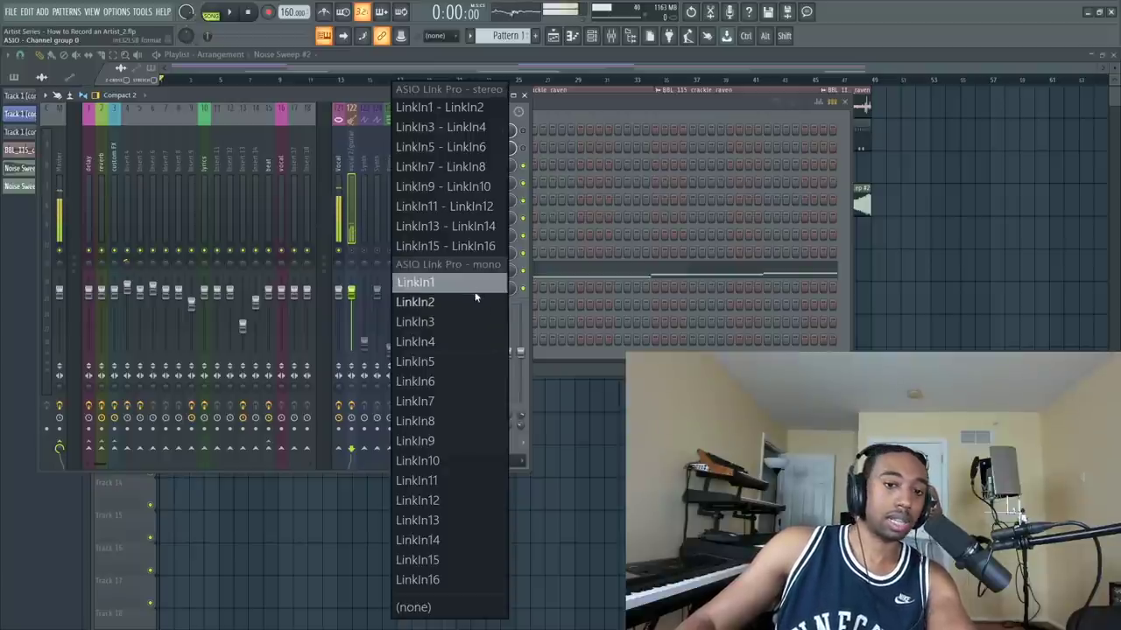
left_click(361, 297)
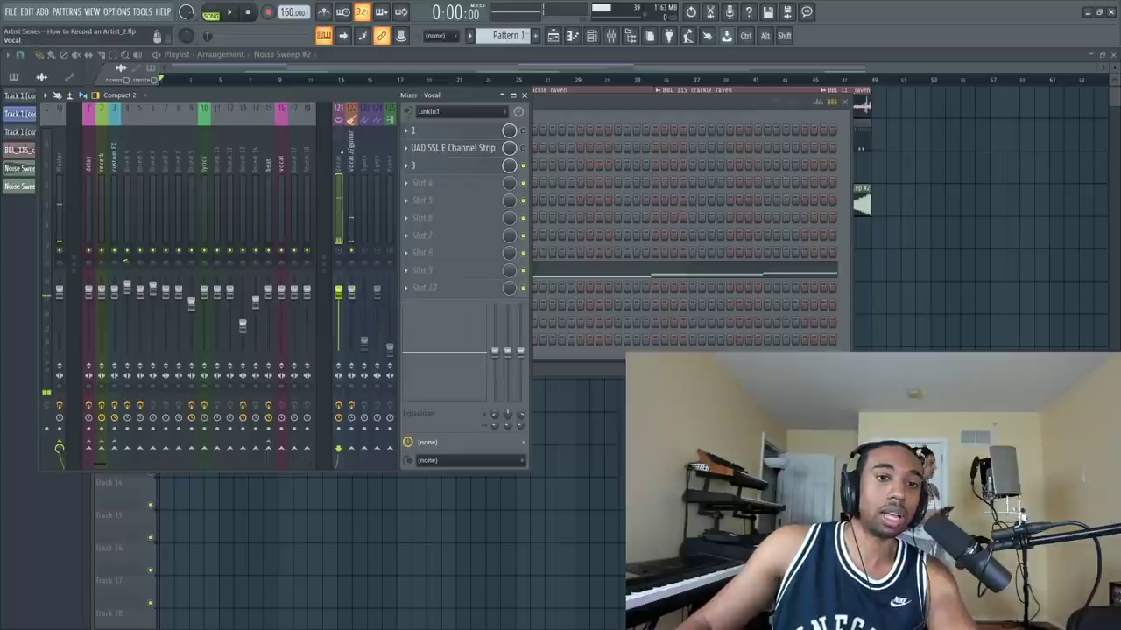
- Enable Auto-Tune 8 on the vocal 2/guitar track and configure it with Soprano input type and a retune speed of 1
left_click(472, 151)
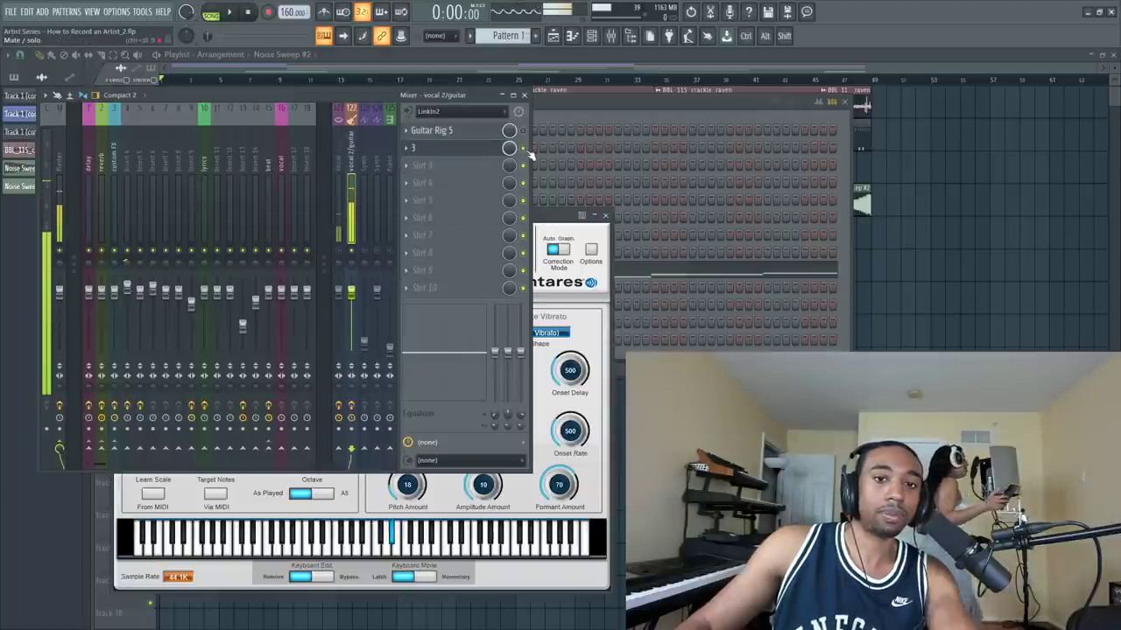
left_click(148, 250)
left_click(155, 252)
left_click(147, 250)
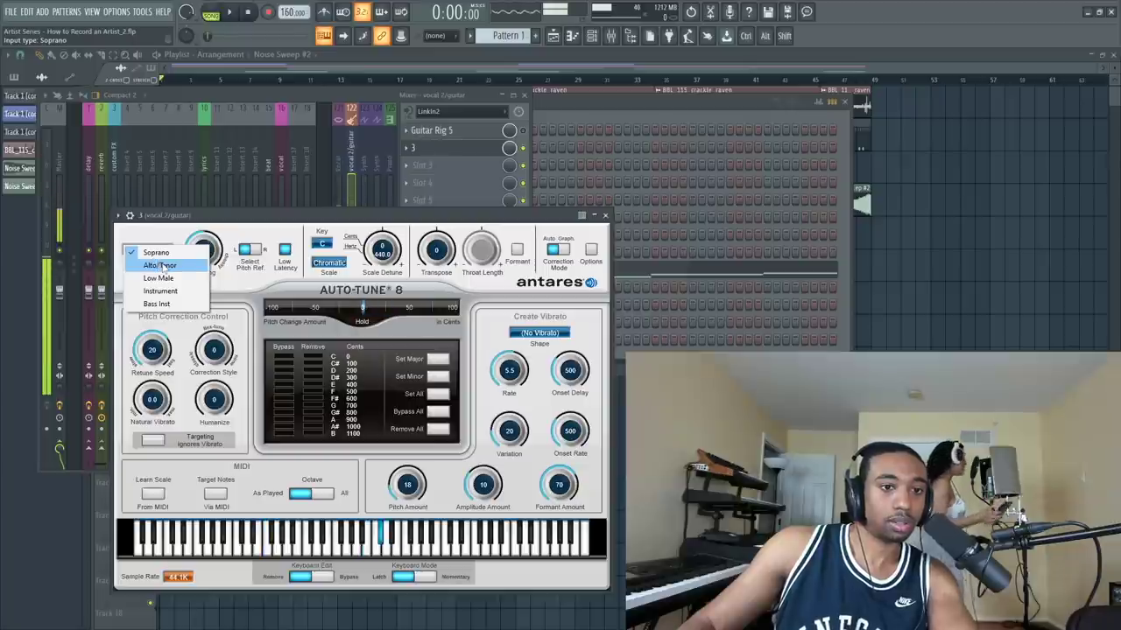
left_click(156, 252)
left_click_drag(153, 351, 189, 385)
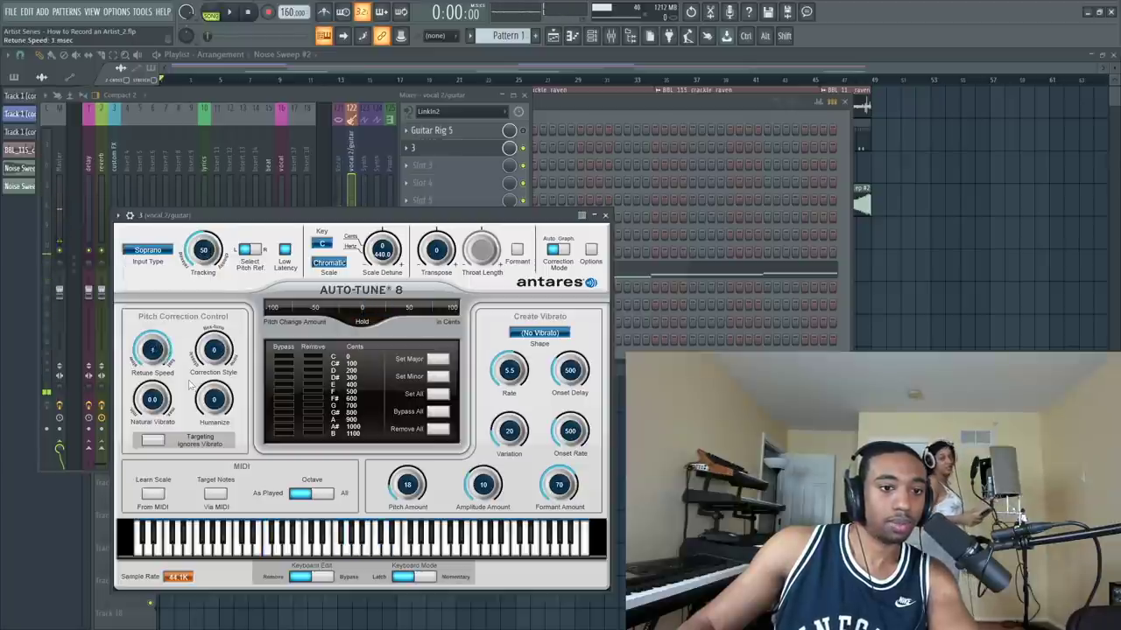
- Remove the notes C#, D#, F#, G# and A# from the Auto-Tune 8 scale on the vocal 2/guitar track
left_click_drag(316, 215, 335, 201)
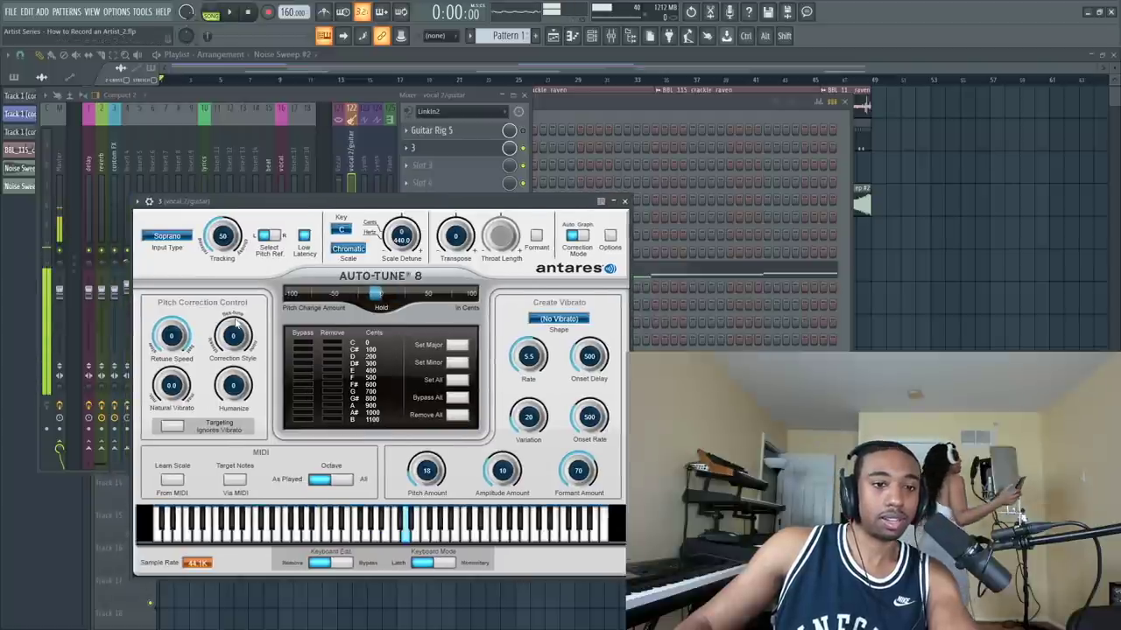
left_click(624, 201)
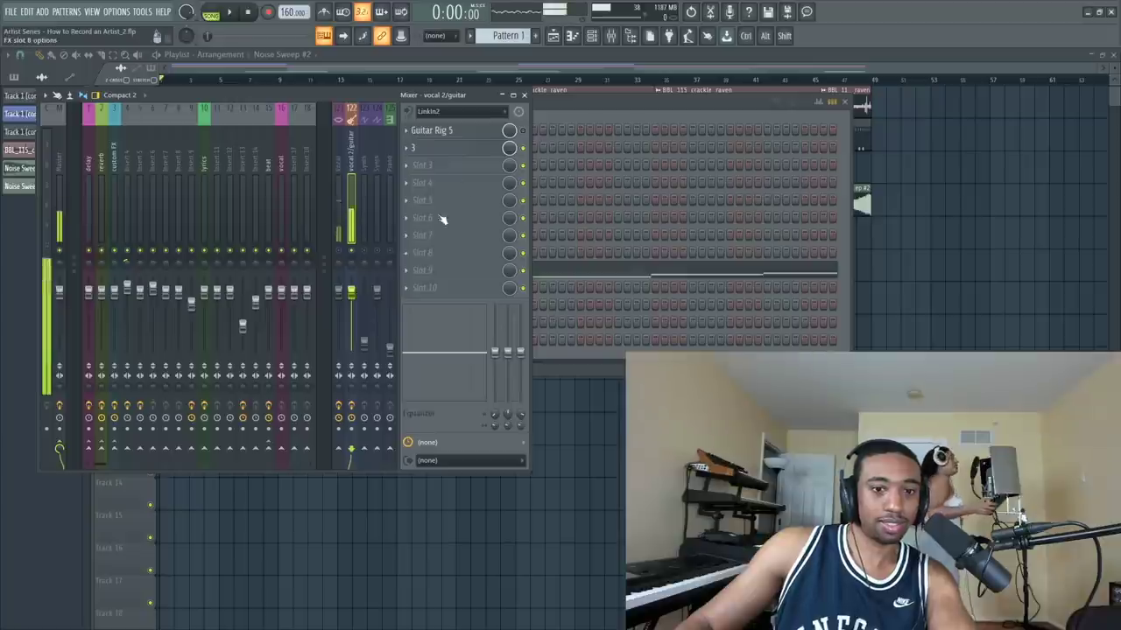
left_click(450, 151)
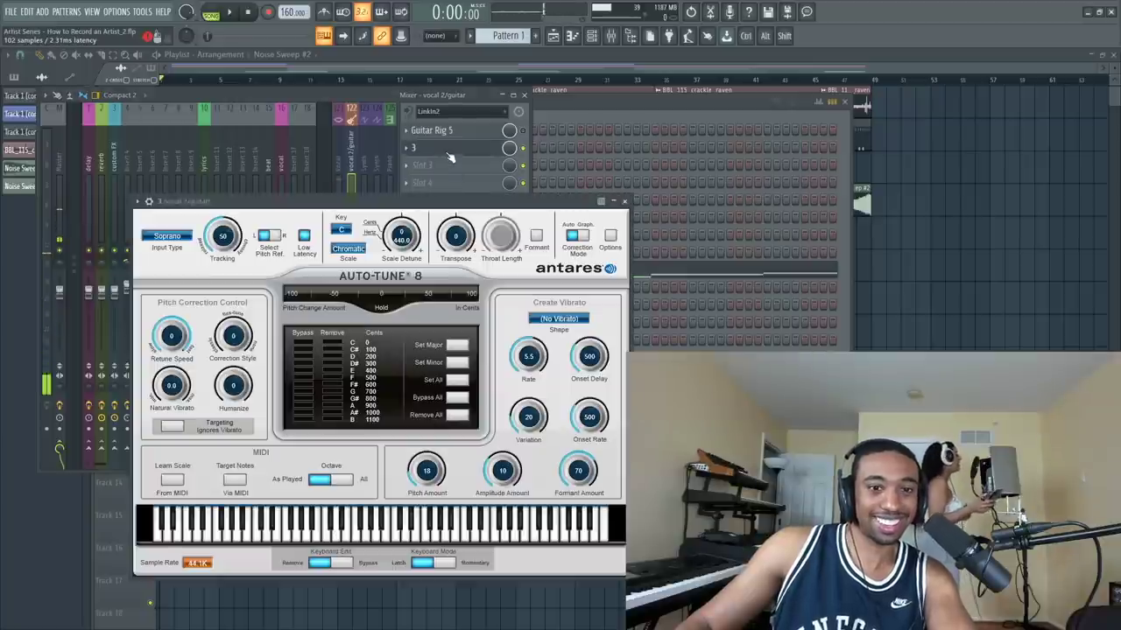
left_click(338, 362)
left_click(338, 384)
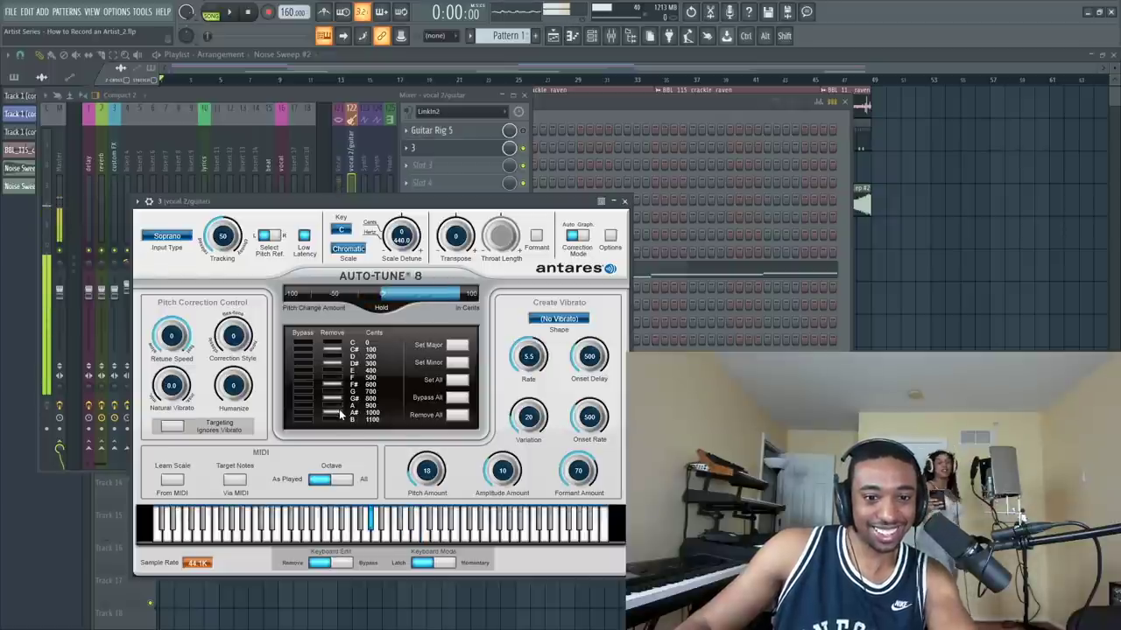
left_click(625, 202)
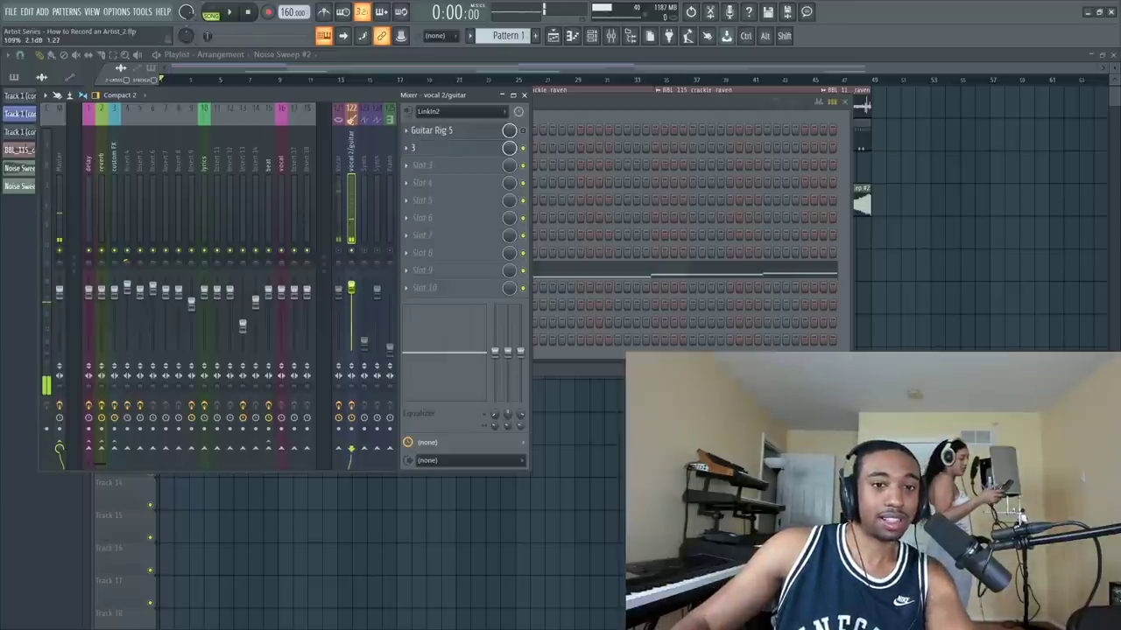
- Try different volume fader levels on the vocal 2/guitar track and reset the fader to its default
left_click_drag(354, 292, 355, 298)
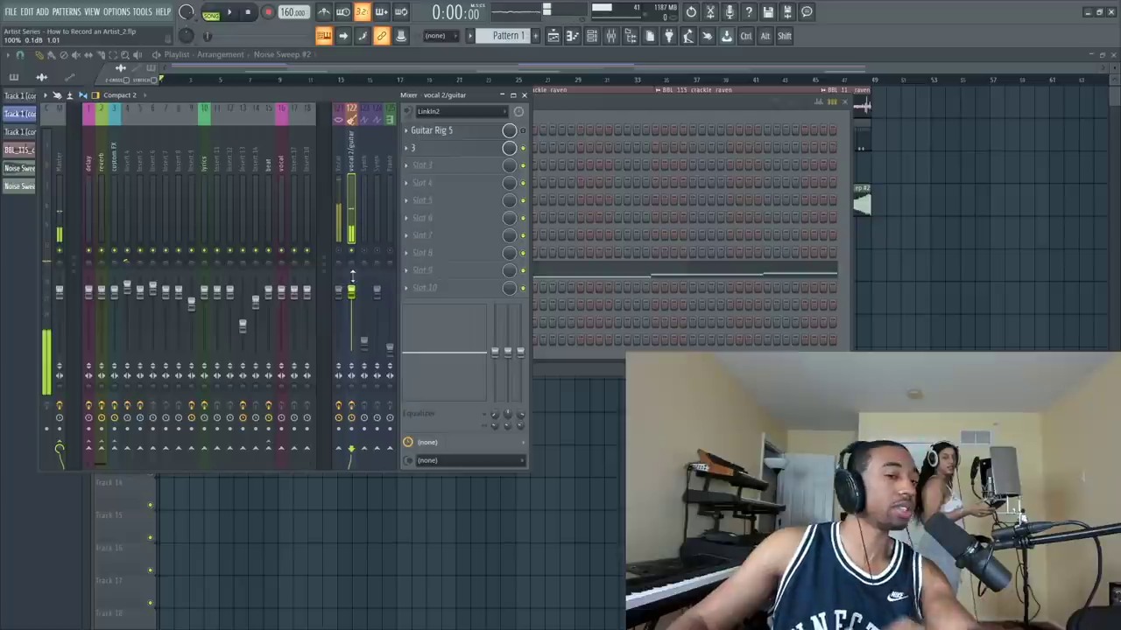
left_click_drag(351, 293, 351, 287)
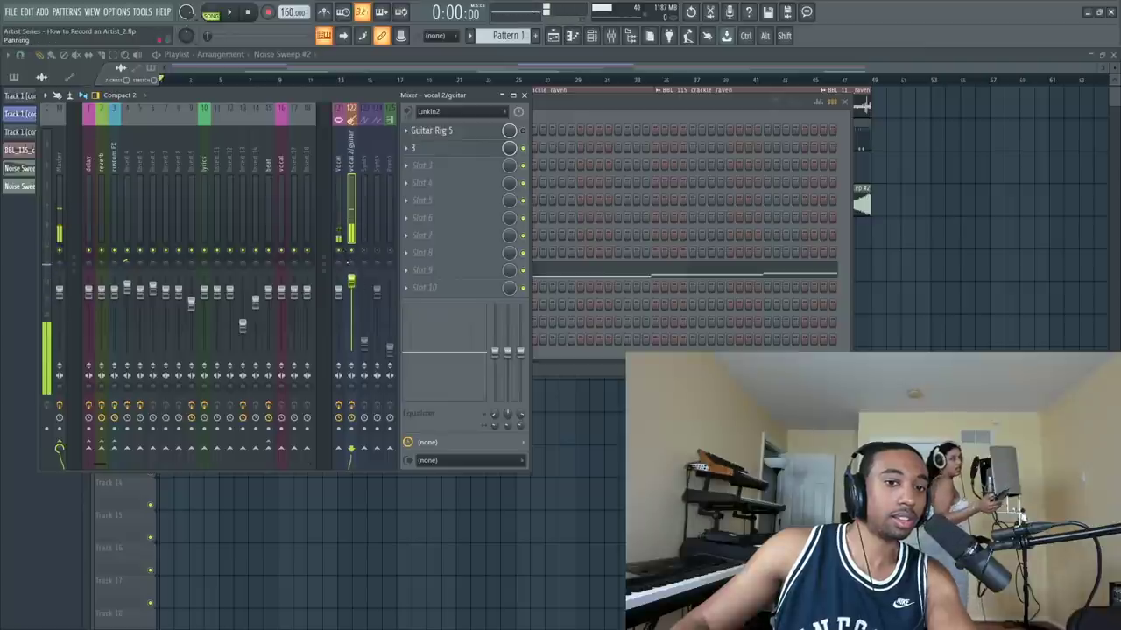
right_click(356, 293)
left_click(372, 298)
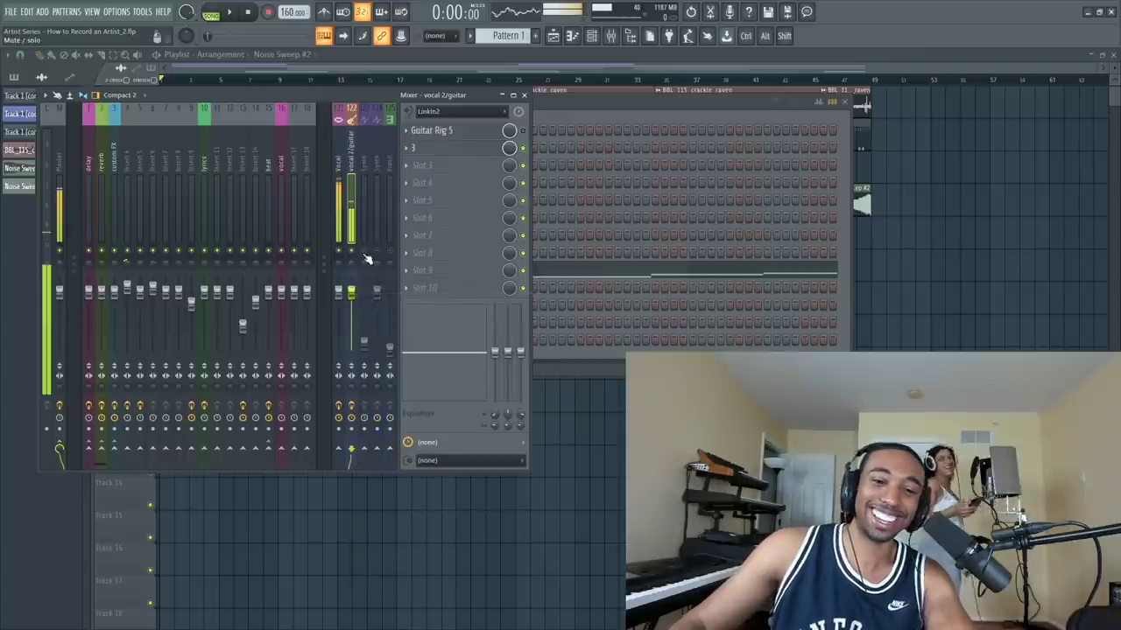
- Reopen Auto-Tune 8 on the vocal 2/guitar track and examine its note removal settings
left_click(459, 148)
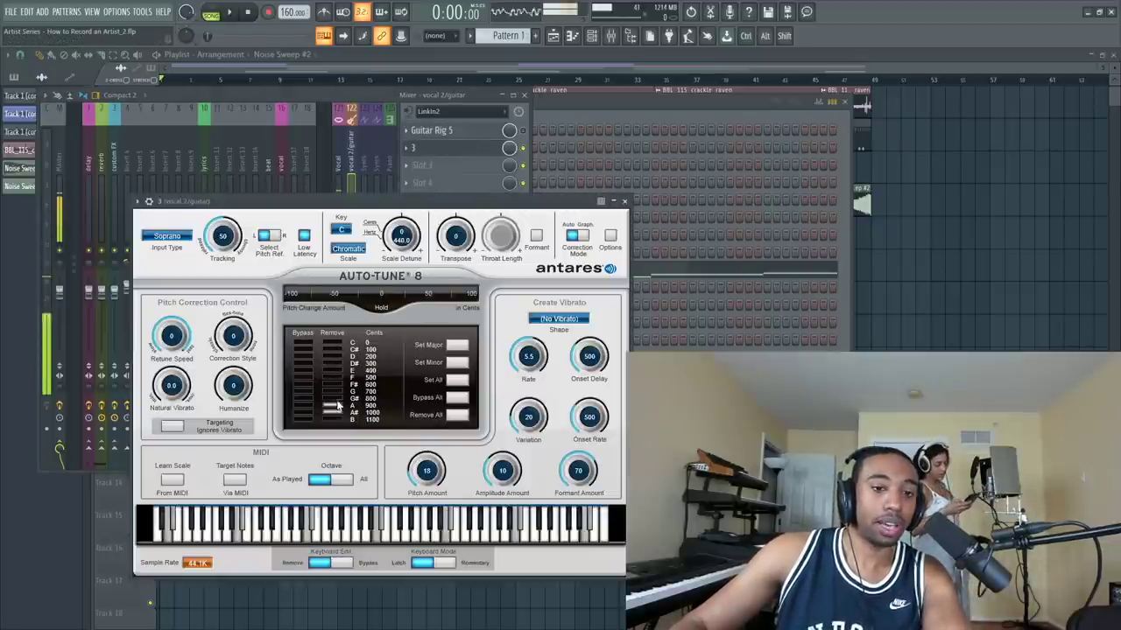
left_click(624, 201)
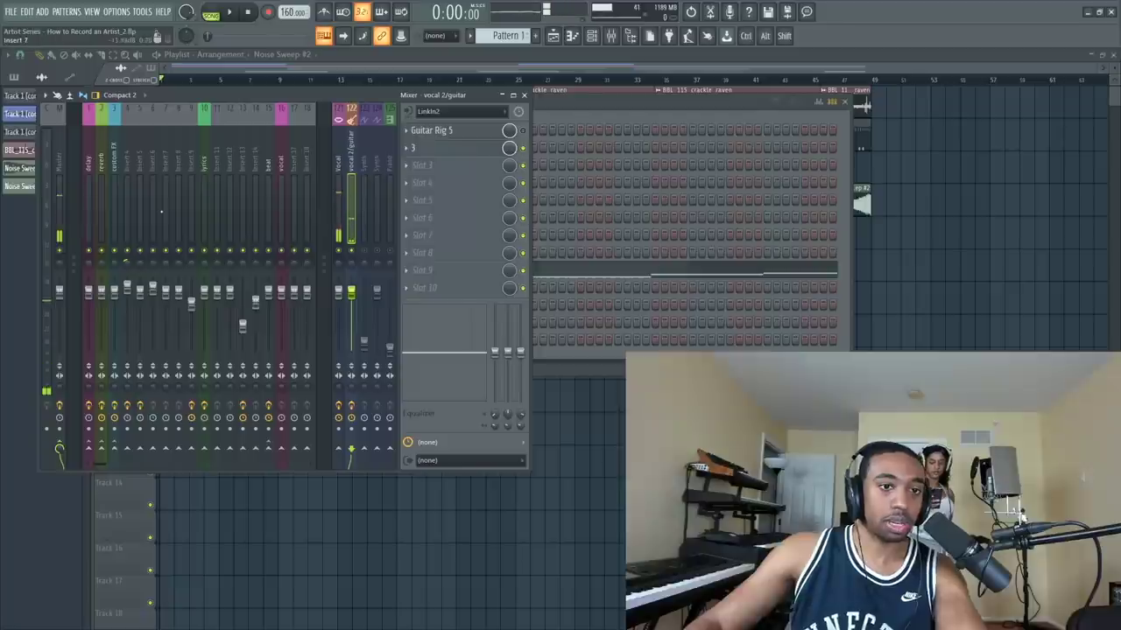
- Look through the delay, reverb and custom FX mixer tracks and examine the Fruity Delay 3 settings on the delay track
left_click(101, 175)
left_click(89, 175)
left_click(101, 175)
left_click(113, 175)
left_click(101, 176)
left_click(88, 175)
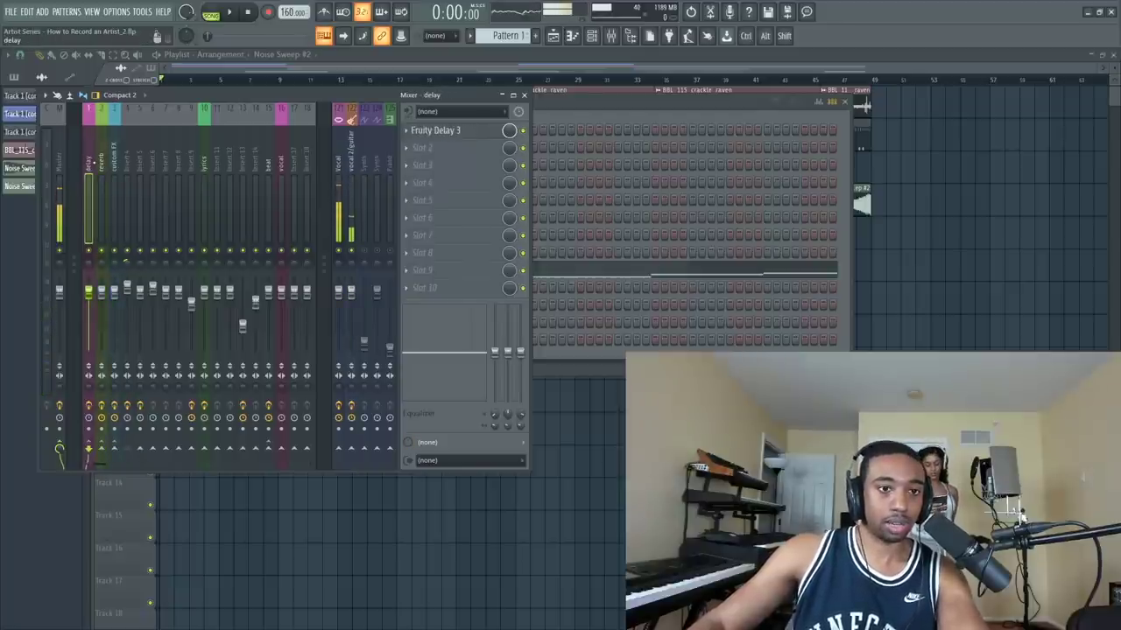
left_click(438, 133)
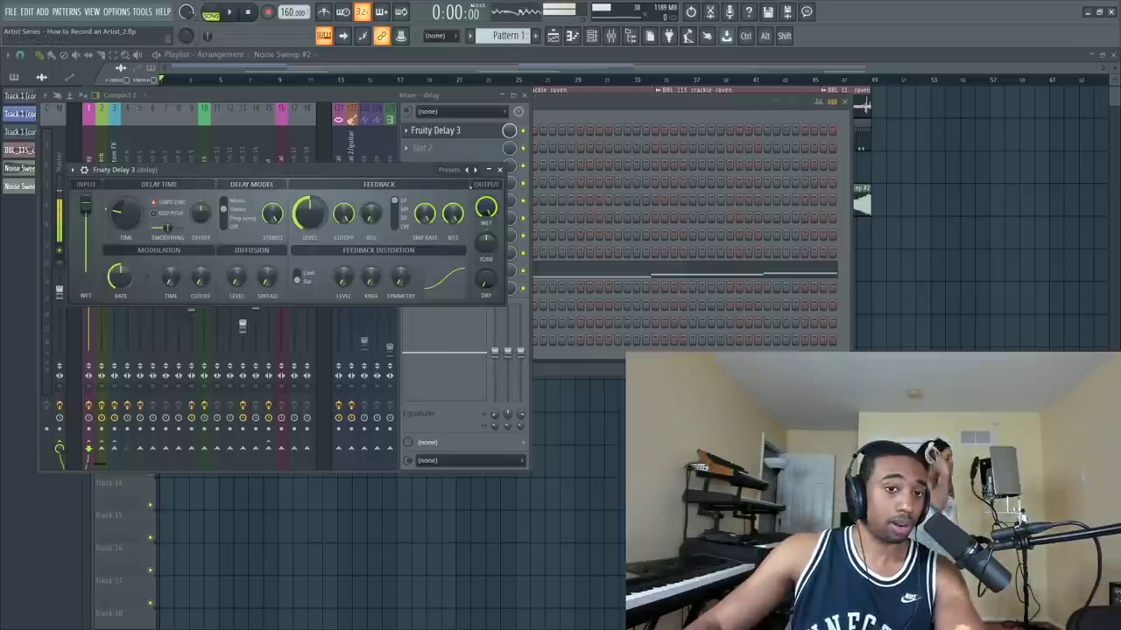
left_click(499, 169)
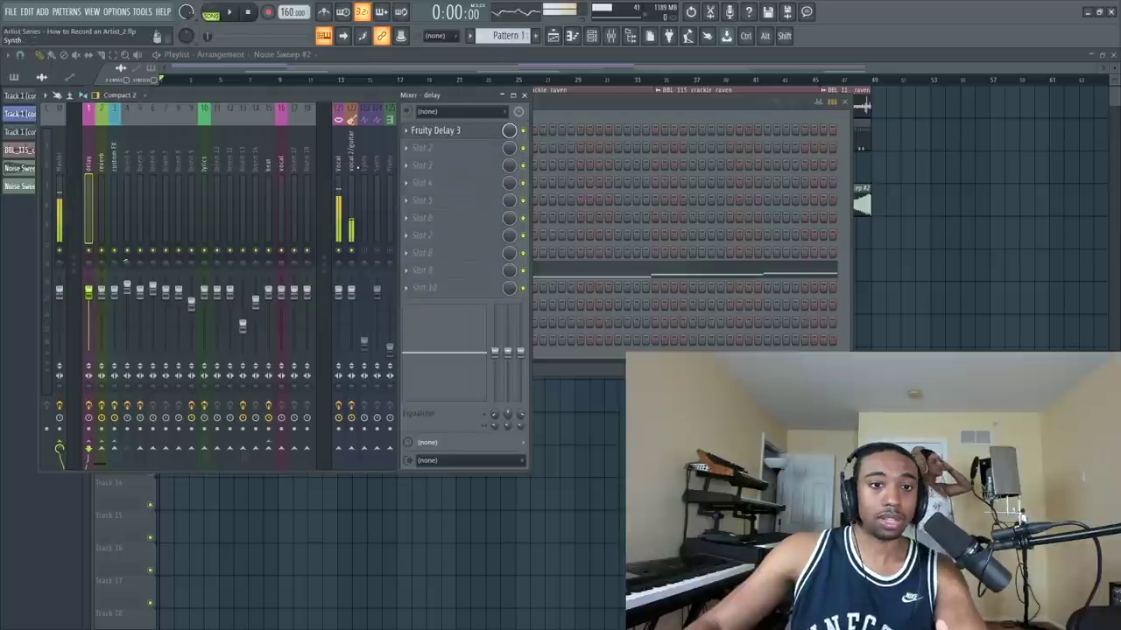
- Send the vocal 2/guitar track to the delay track and check the Vocal and delay tracks
left_click(350, 175)
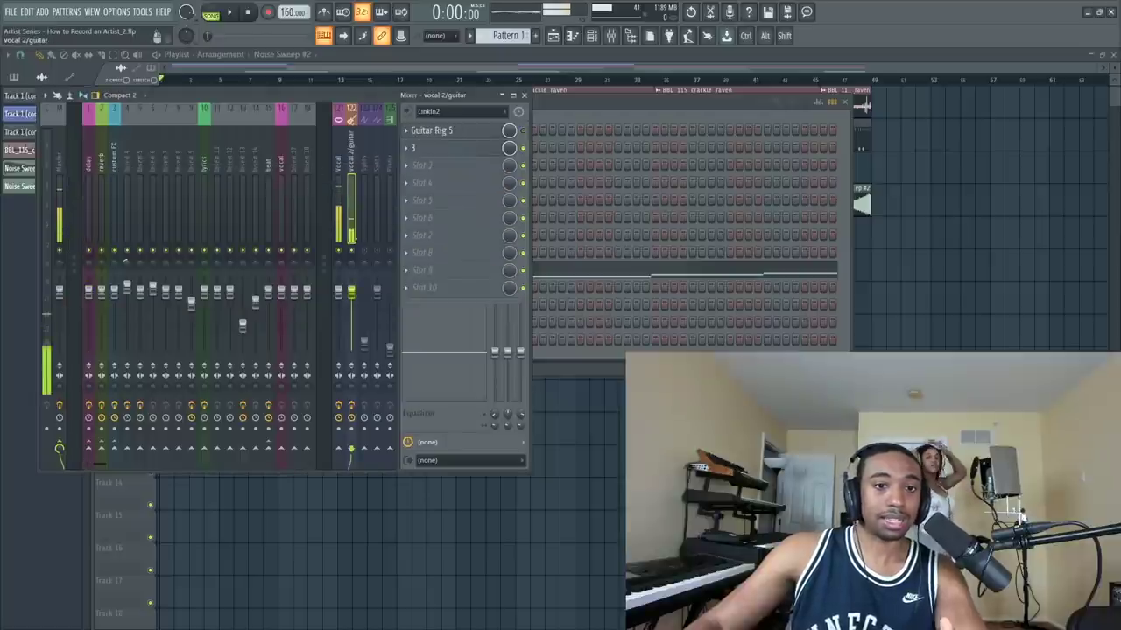
left_click(89, 449)
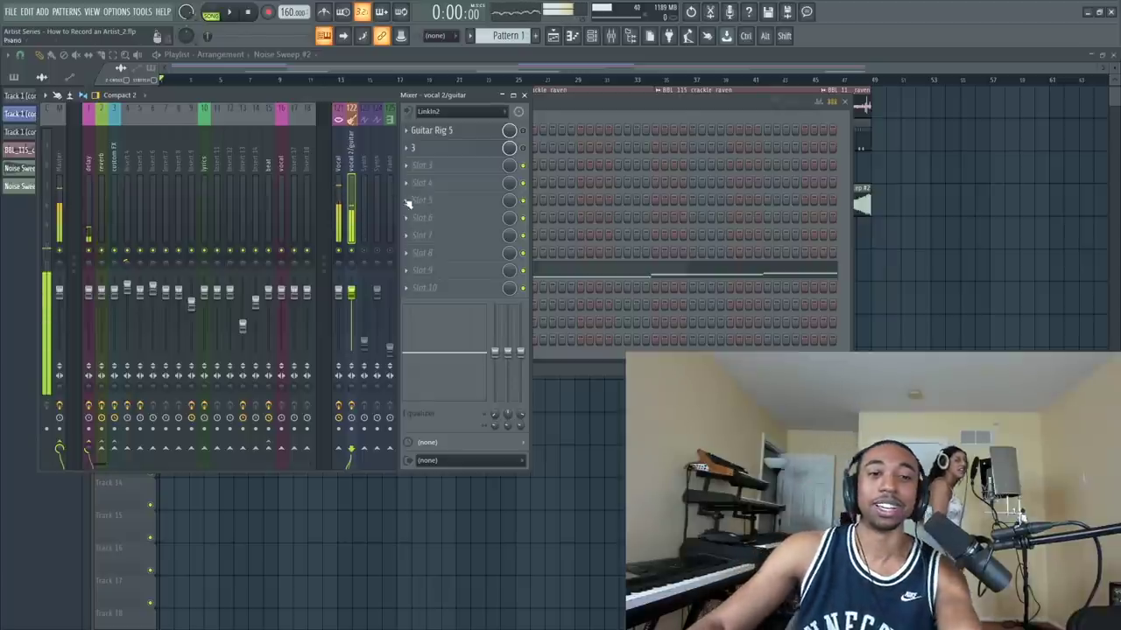
key("Left")
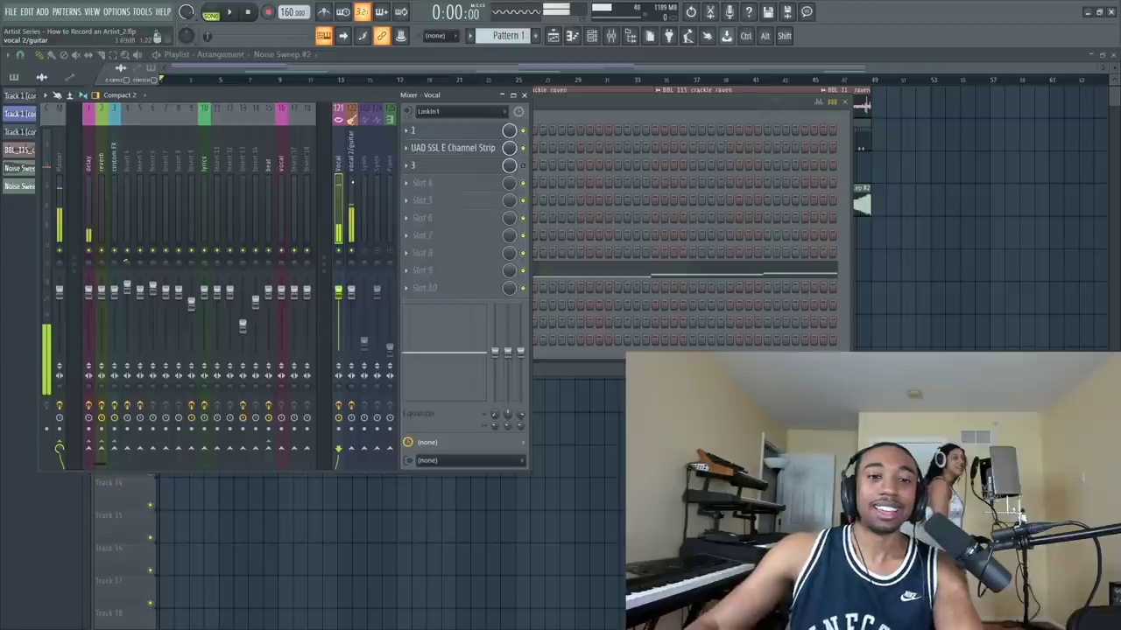
key("Right")
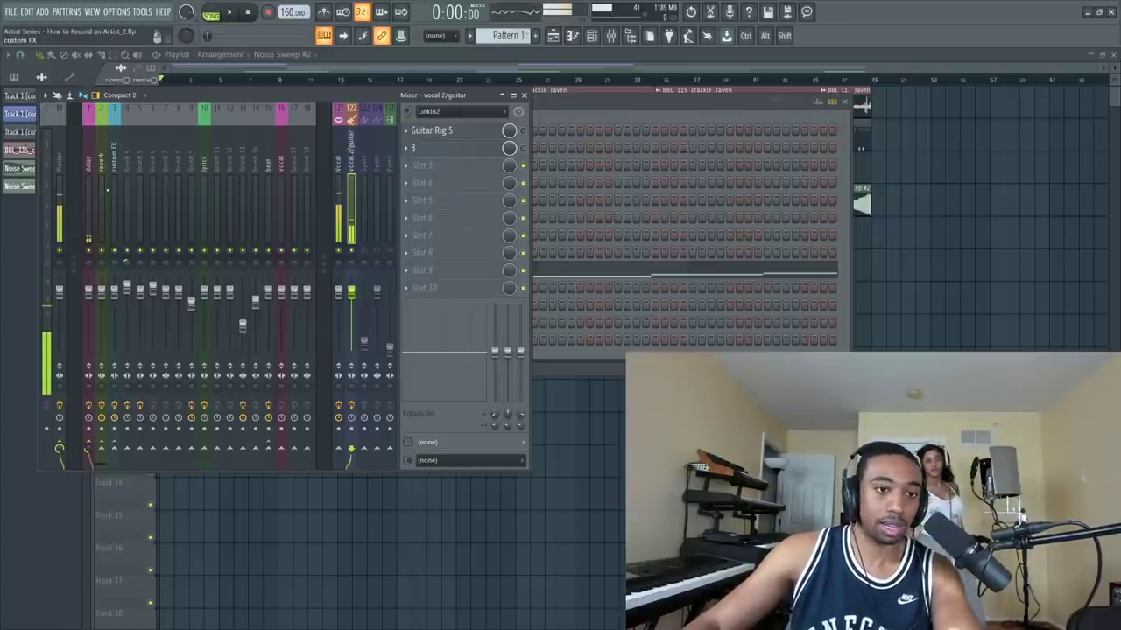
left_click(91, 187)
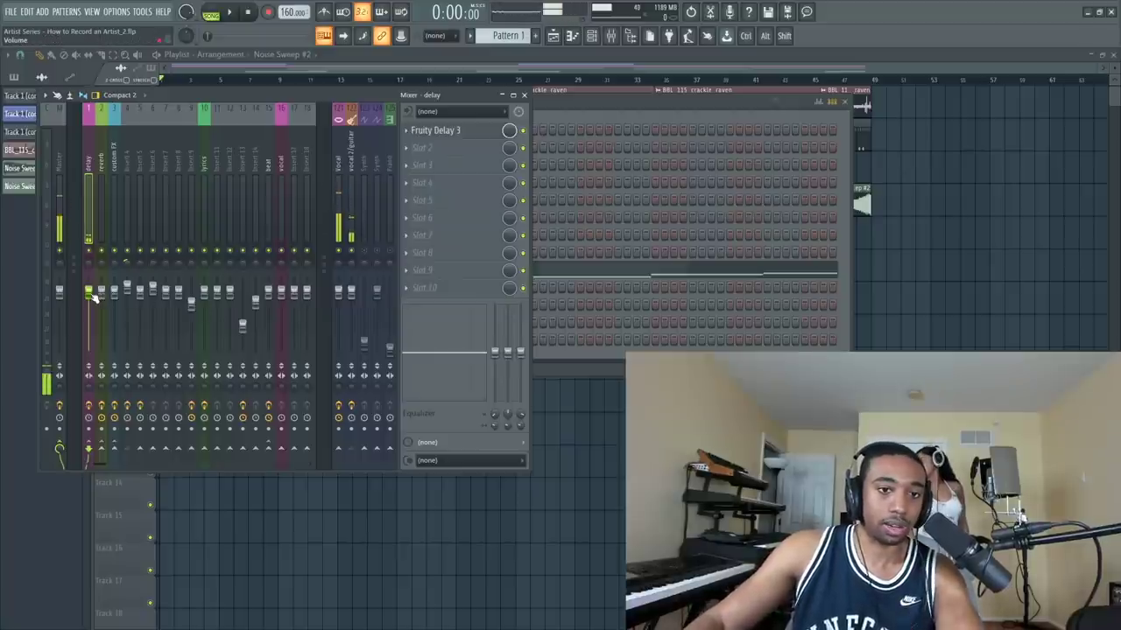
left_click(351, 254)
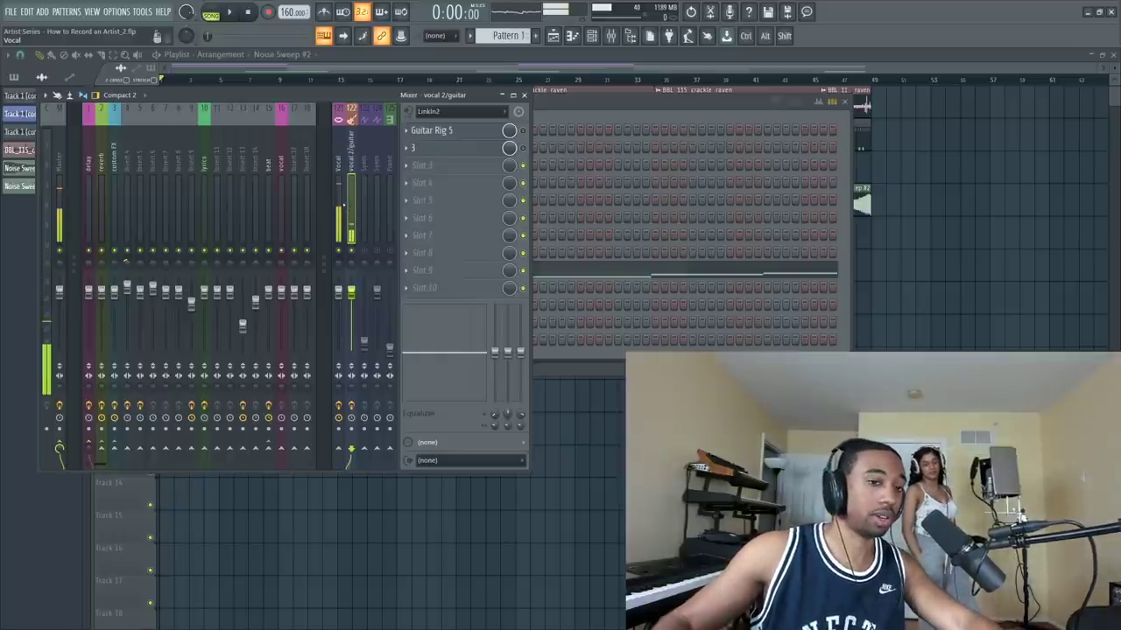
- Examine the UAD RealVerb-Pro settings on the reverb track, including its Big Warm Hall preset
left_click(101, 442)
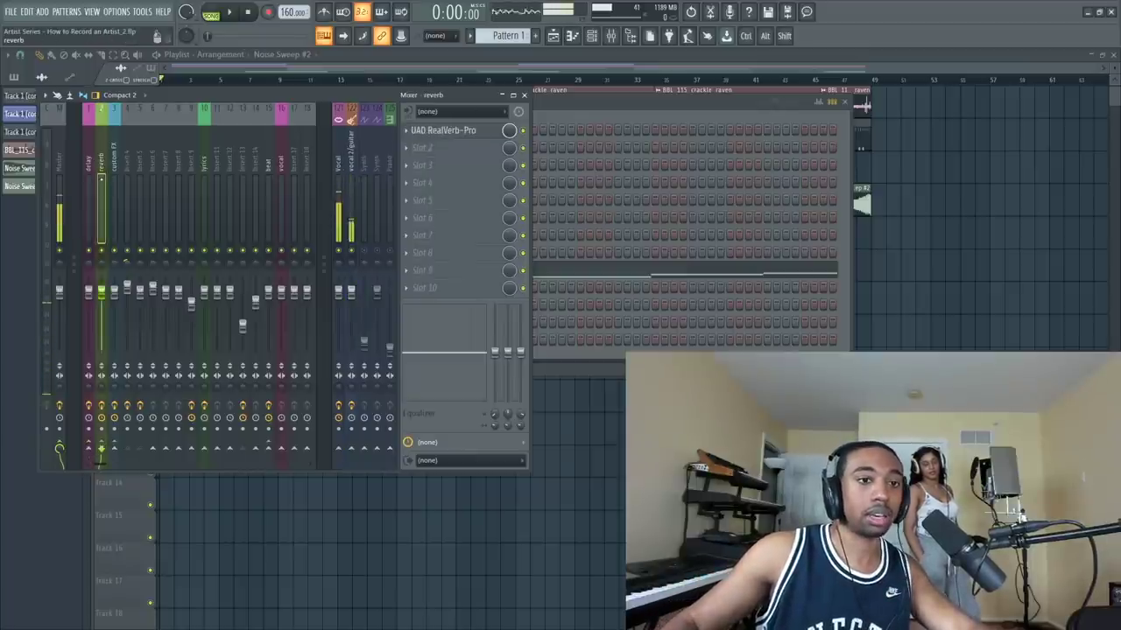
left_click(443, 130)
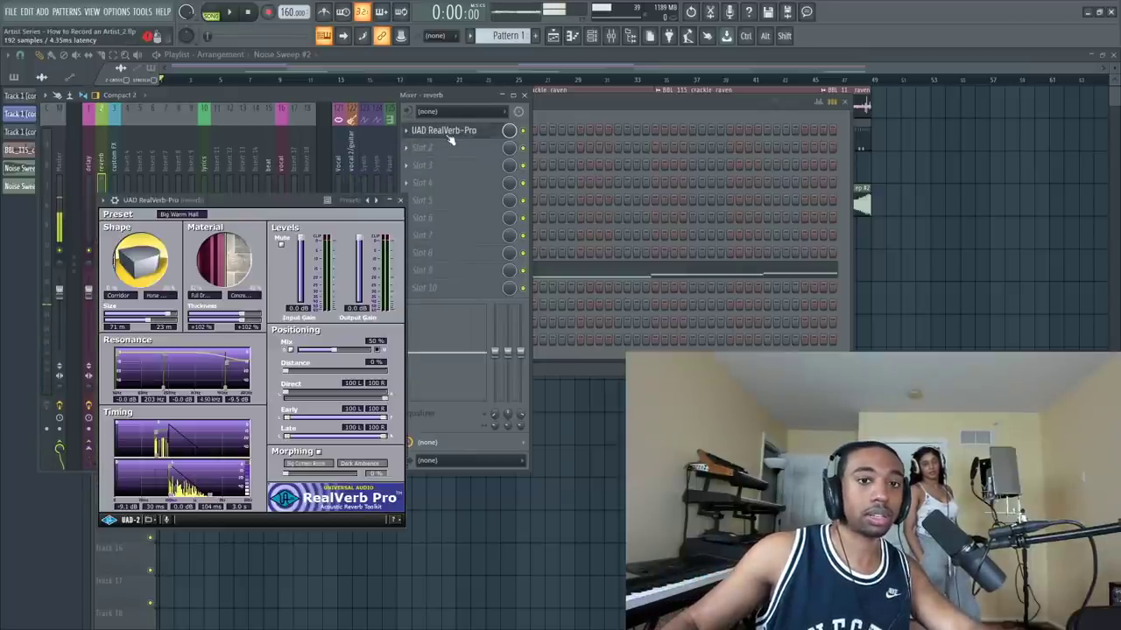
left_click(400, 201)
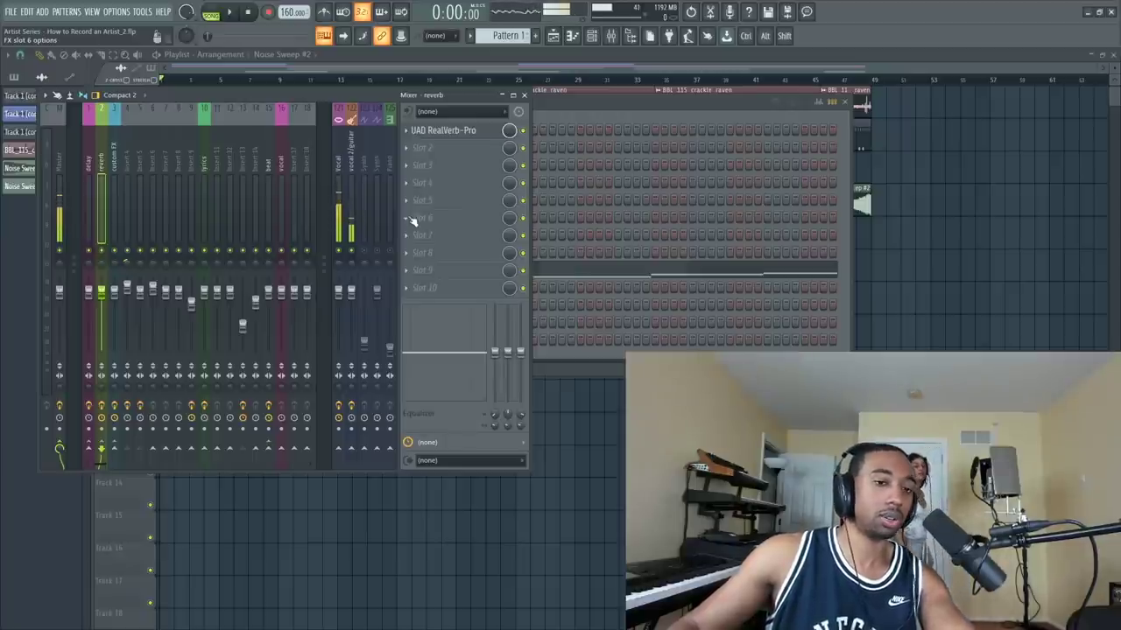
left_click(478, 136)
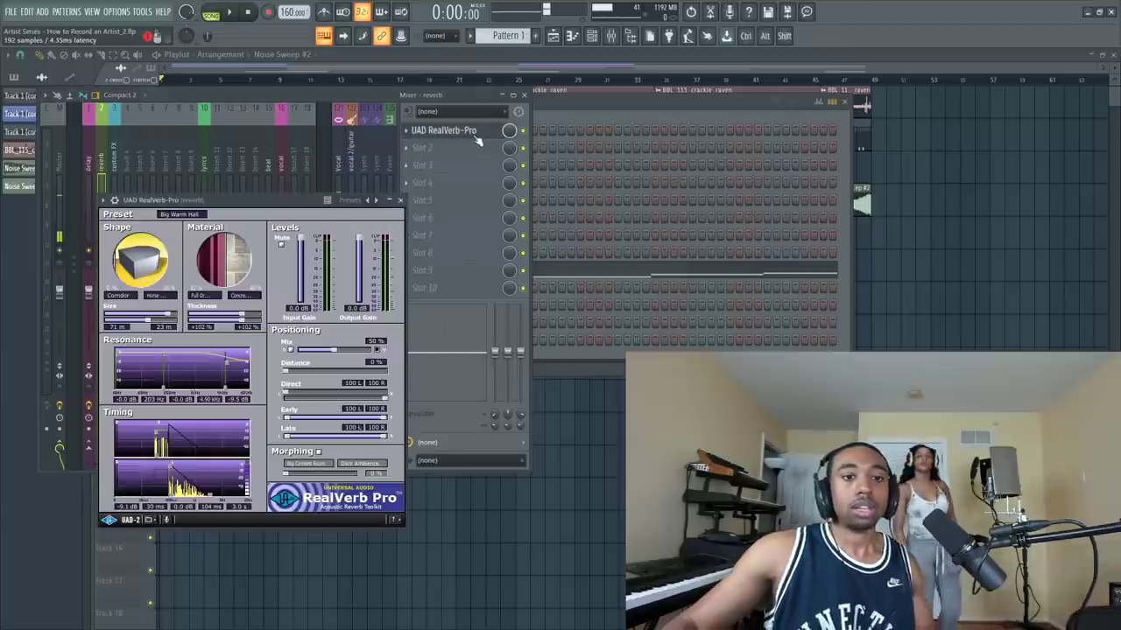
left_click(401, 202)
- Send the vocal 2/guitar track to the reverb track at 43% and check the mix setting in RealVerb-Pro
left_click(351, 170)
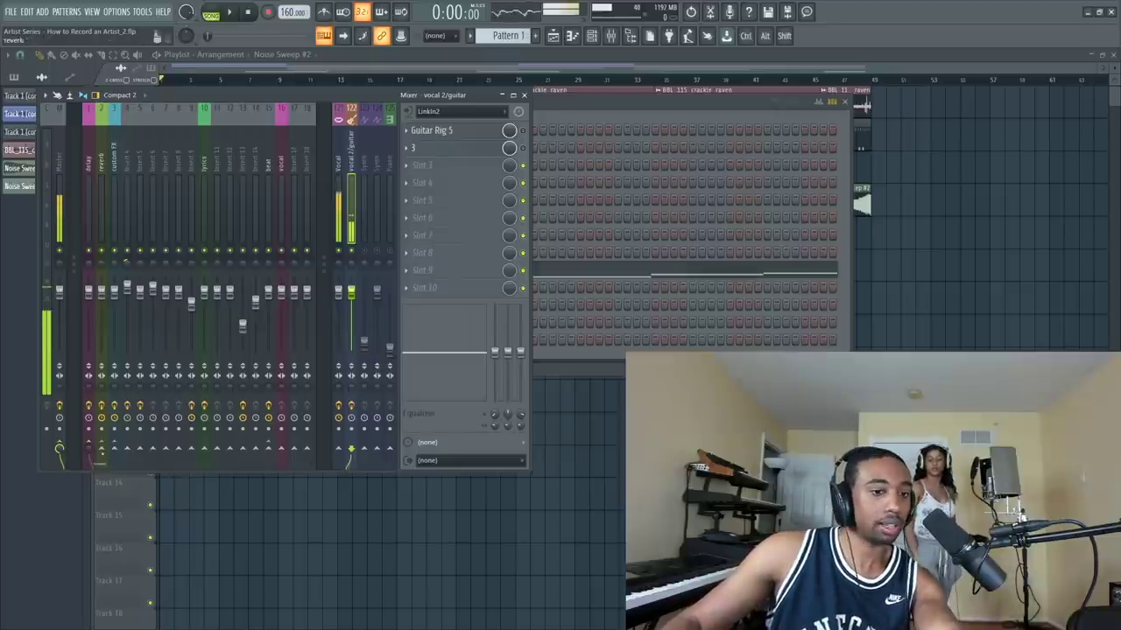
left_click(104, 449)
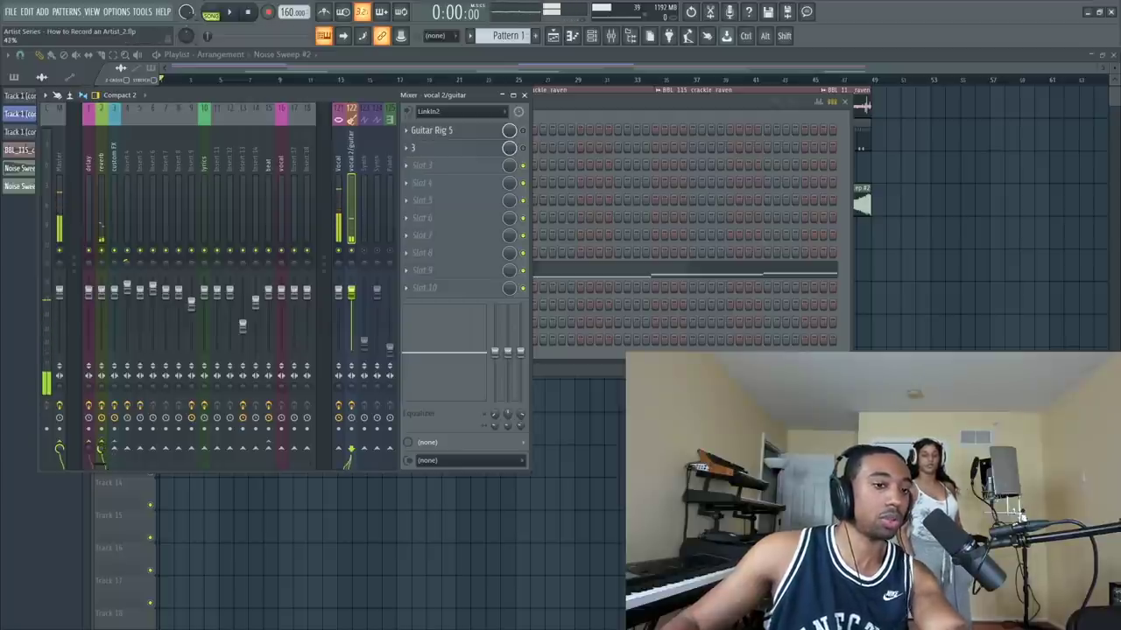
left_click(101, 201)
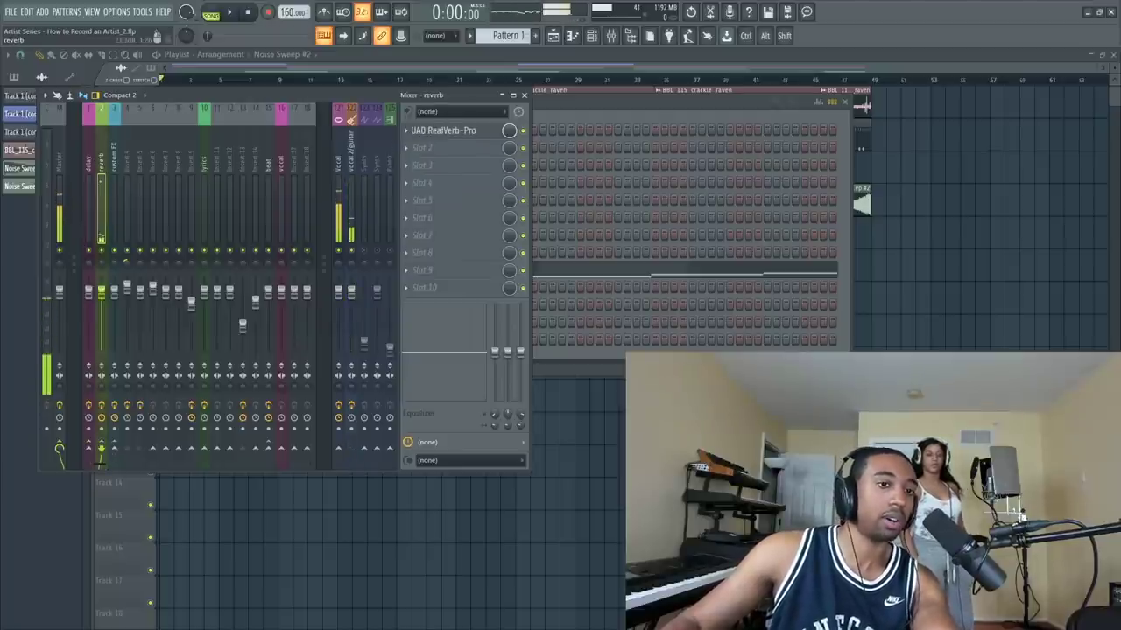
left_click(438, 129)
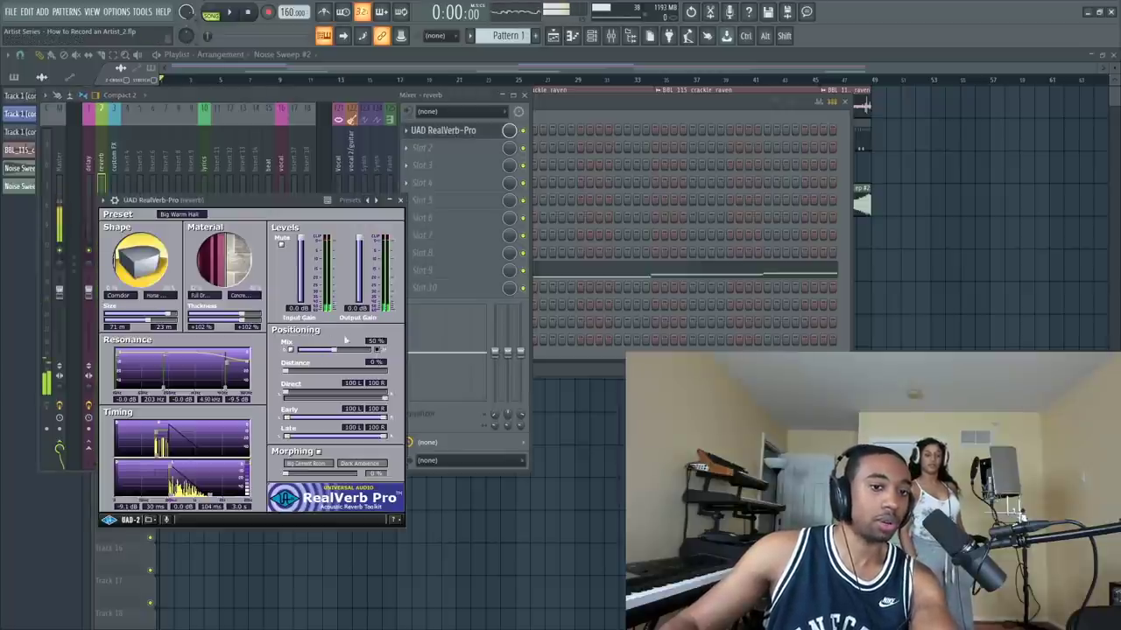
left_click(400, 200)
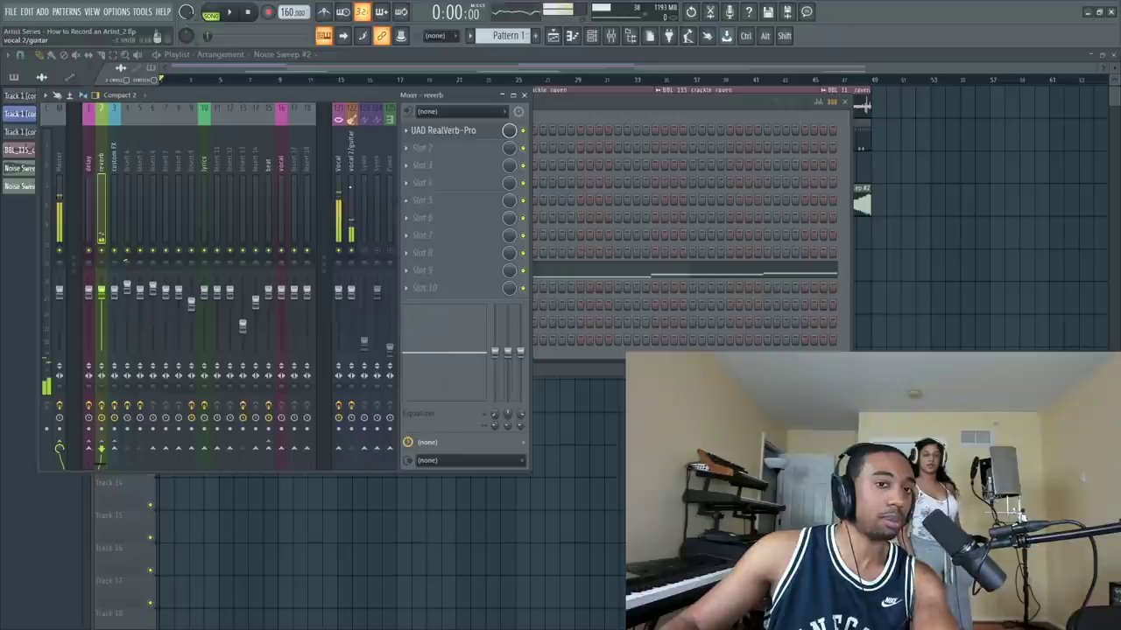
- Raise the vocal 2/guitar track's send level to the reverb track to about 56%
left_click(350, 450)
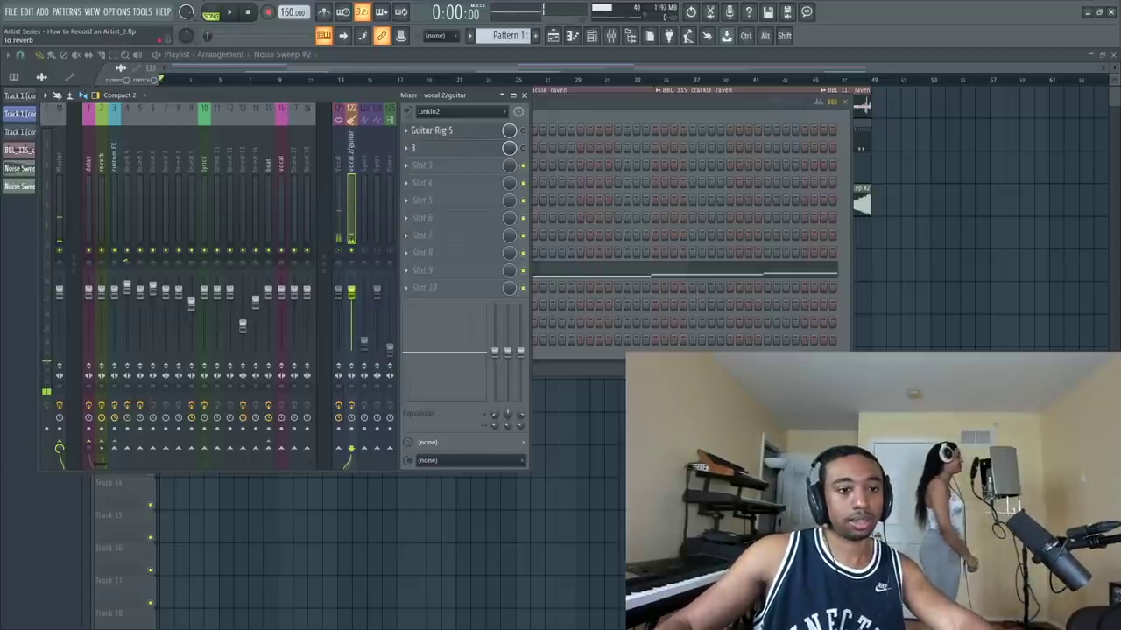
scroll(99, 454, "up", 3)
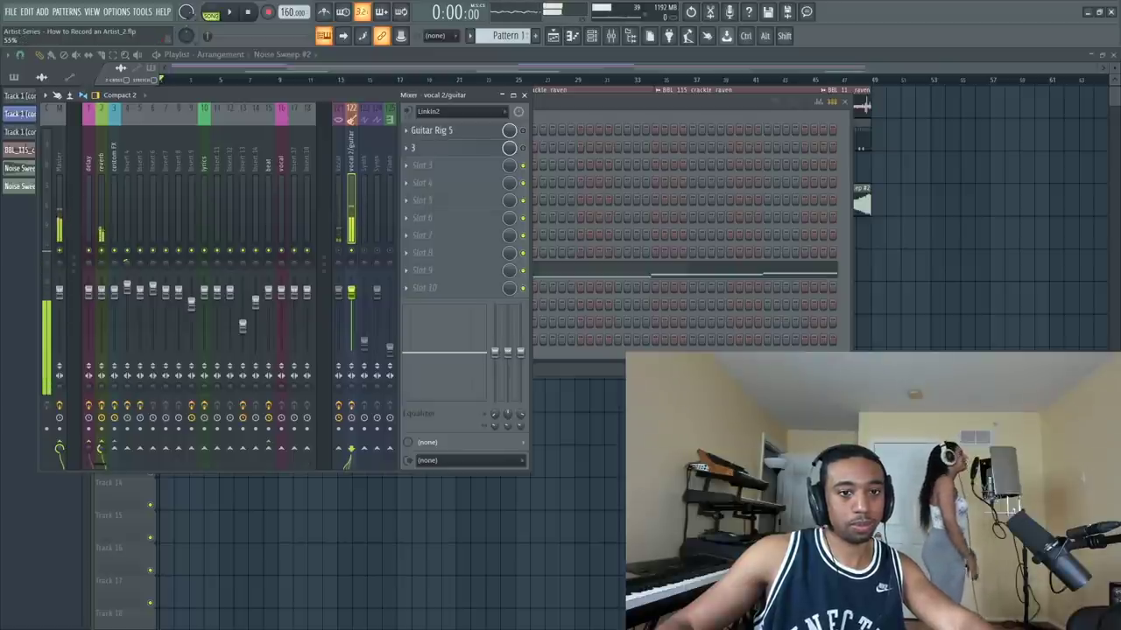
scroll(99, 451, "up", 1)
scroll(99, 451, "up", 3)
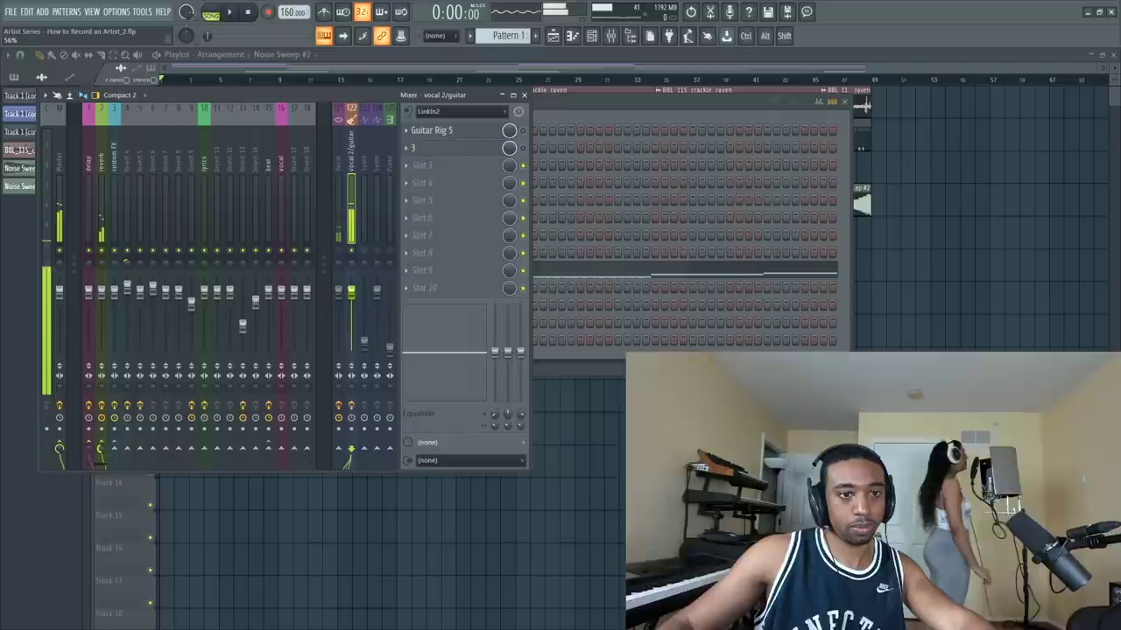
scroll(99, 451, "up", 4)
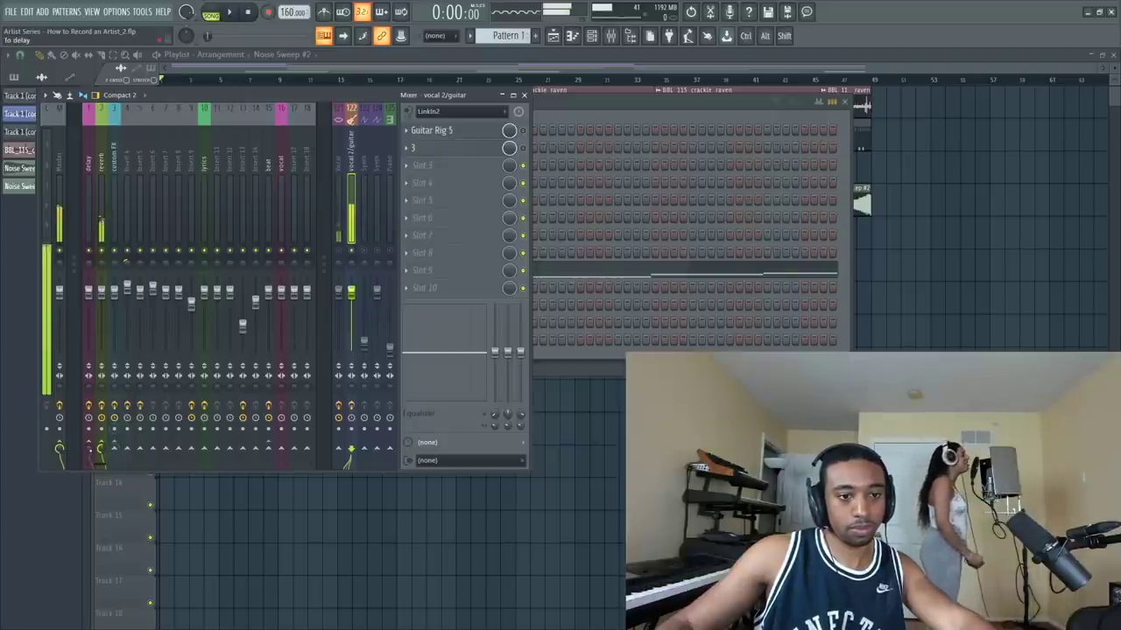
- Adjust the vocal 2/guitar track's send level to the delay track to about 29%
scroll(99, 451, "up", 10)
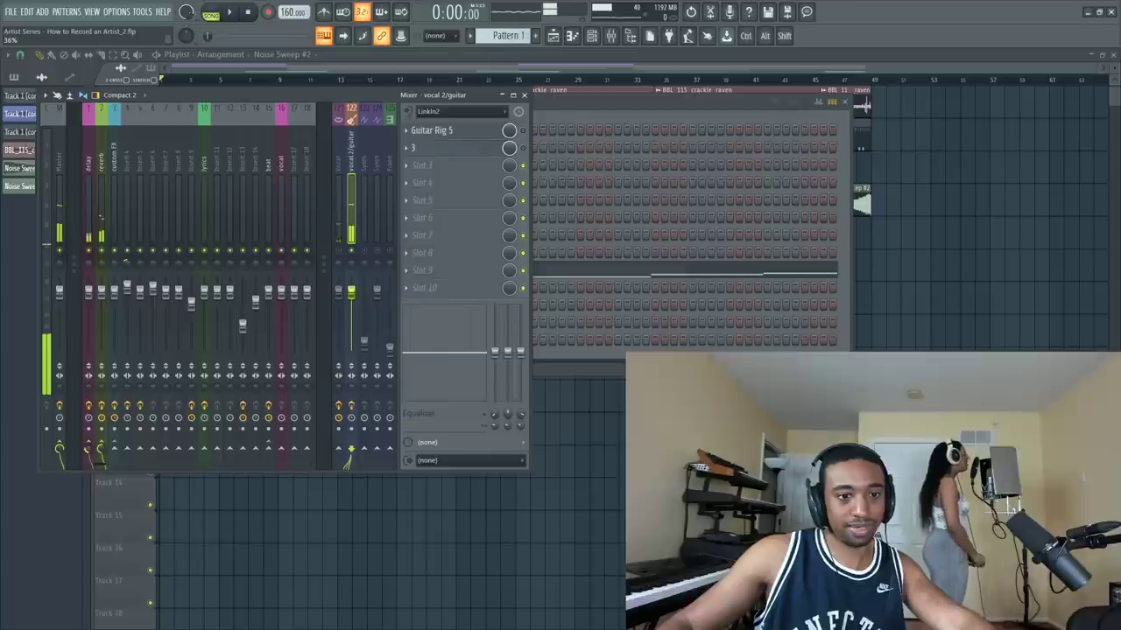
scroll(99, 451, "down", 3)
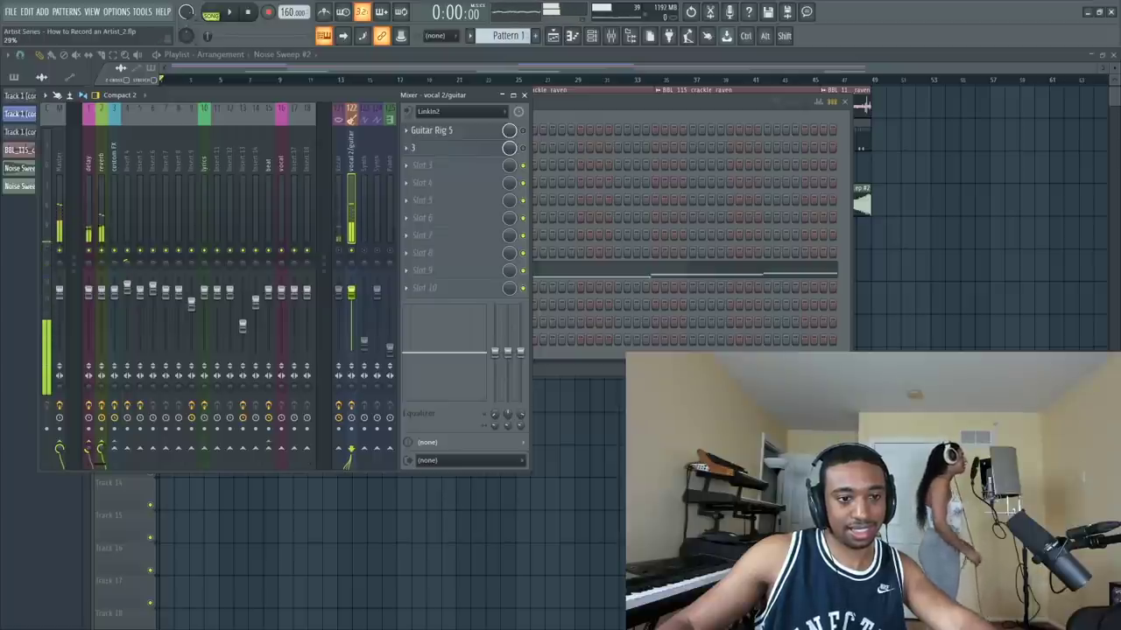
scroll(99, 451, "down", 2)
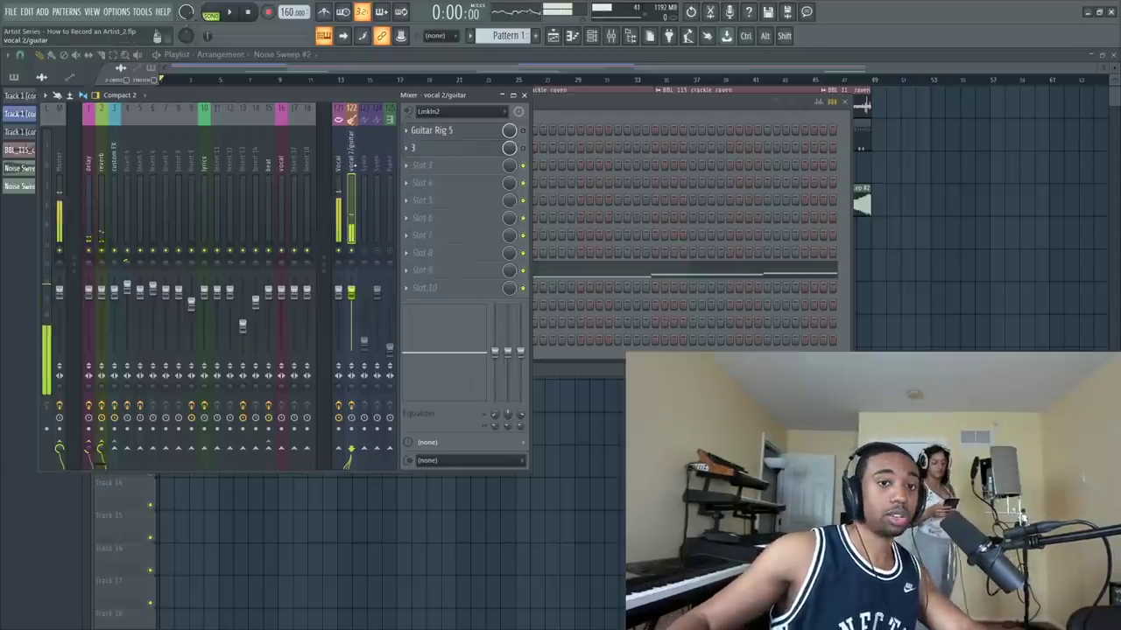
- Compare the custom FX track's effect chain and routing with those of the vocal 2/guitar track in the mixer
left_click(113, 166)
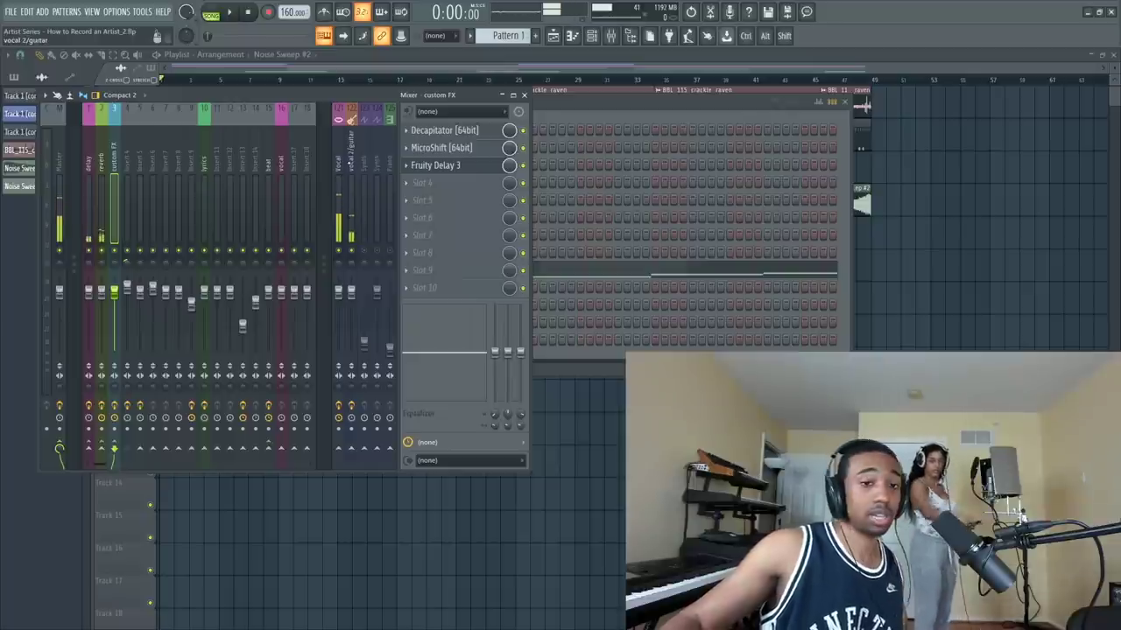
left_click(351, 162)
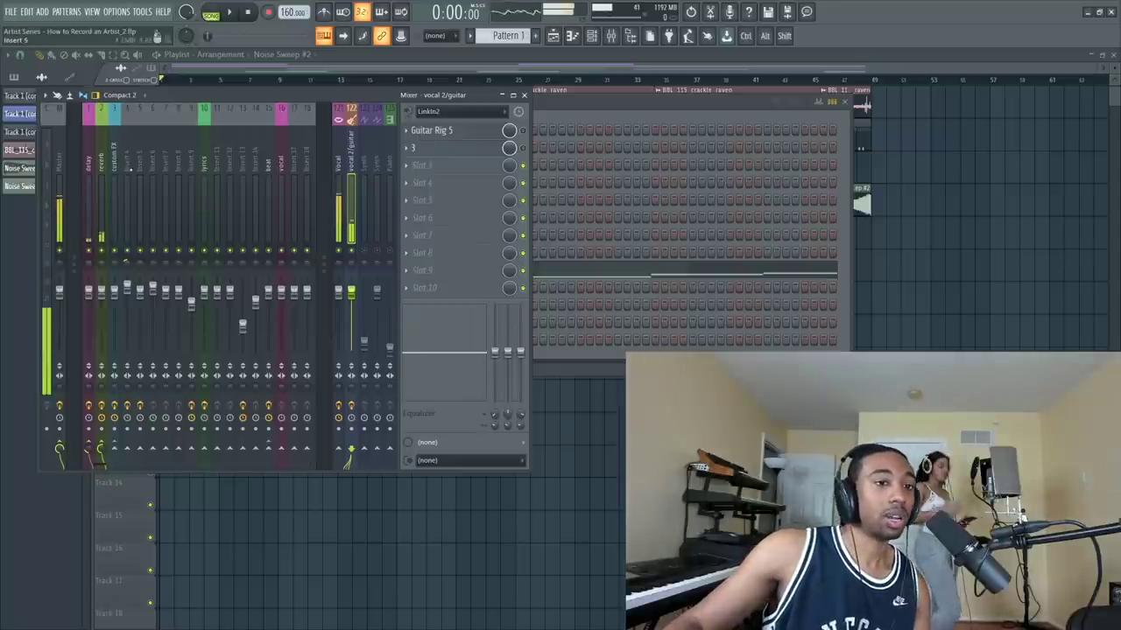
left_click(127, 192)
left_click(113, 193)
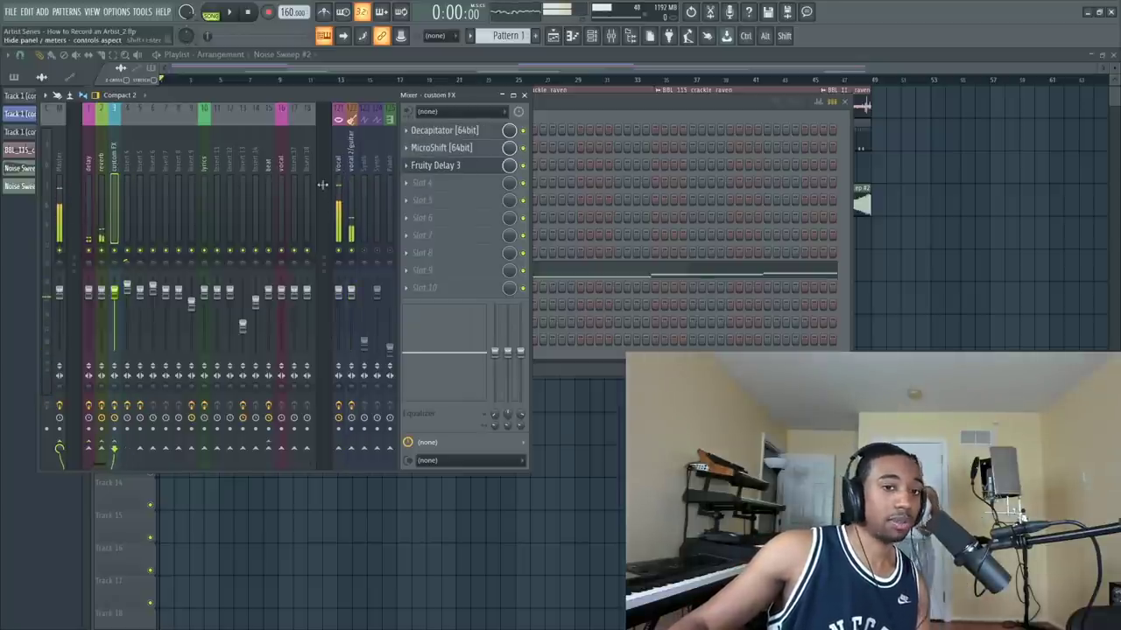
left_click(350, 192)
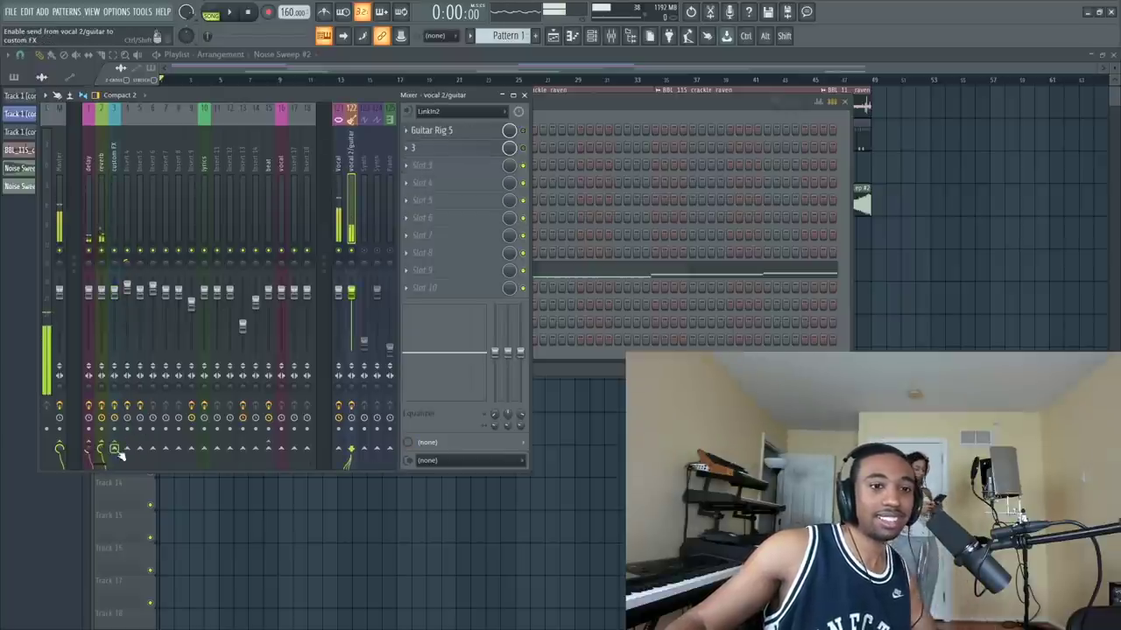
left_click(116, 184)
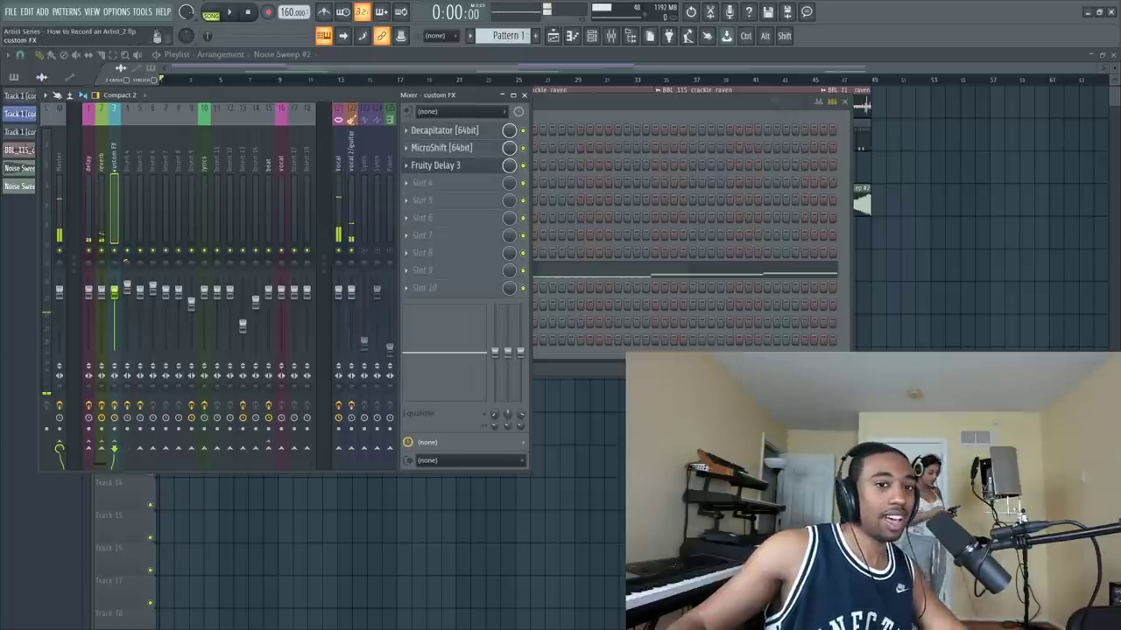
- Inspect the MicroShift and Fruity Delay 3 settings on the custom FX track, closing each plugin after viewing
left_click(457, 148)
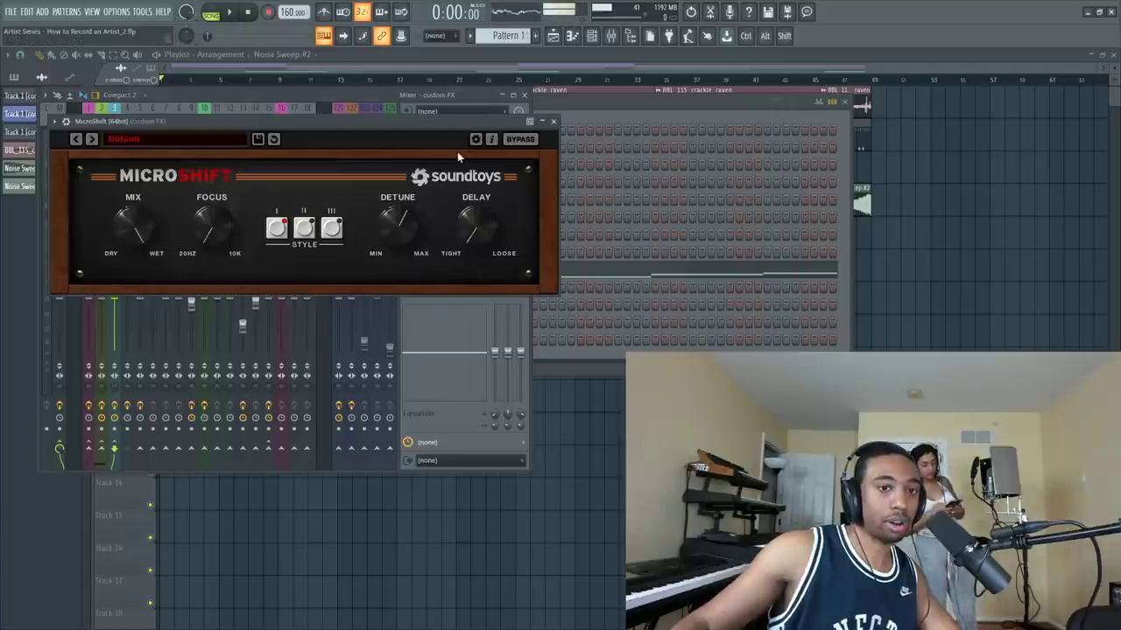
left_click_drag(365, 135, 365, 208)
left_click(552, 193)
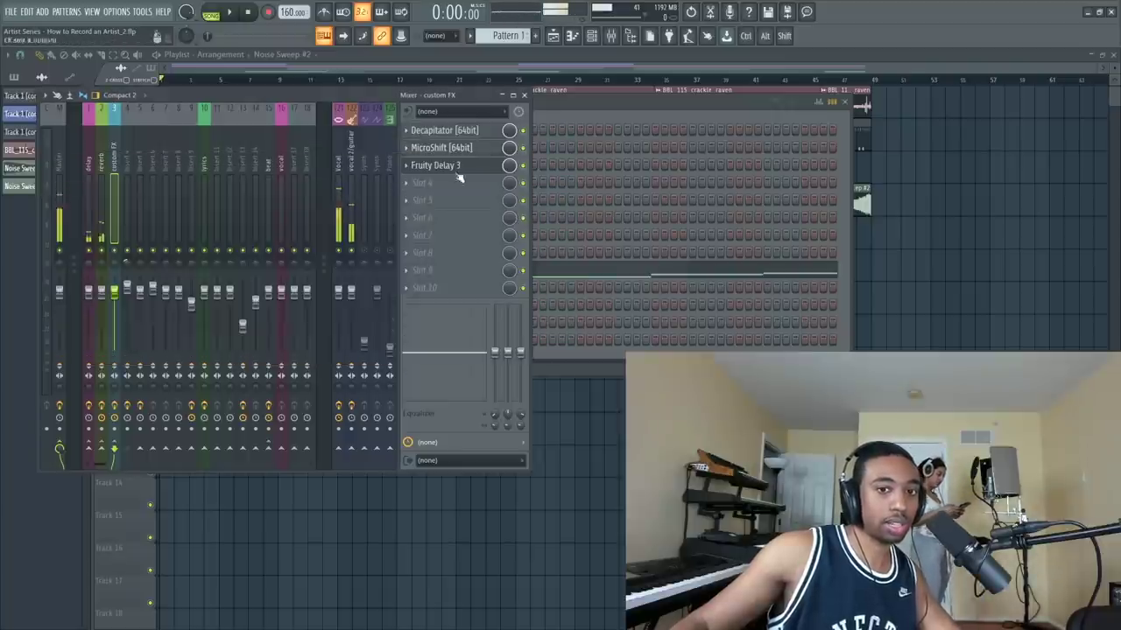
left_click(447, 166)
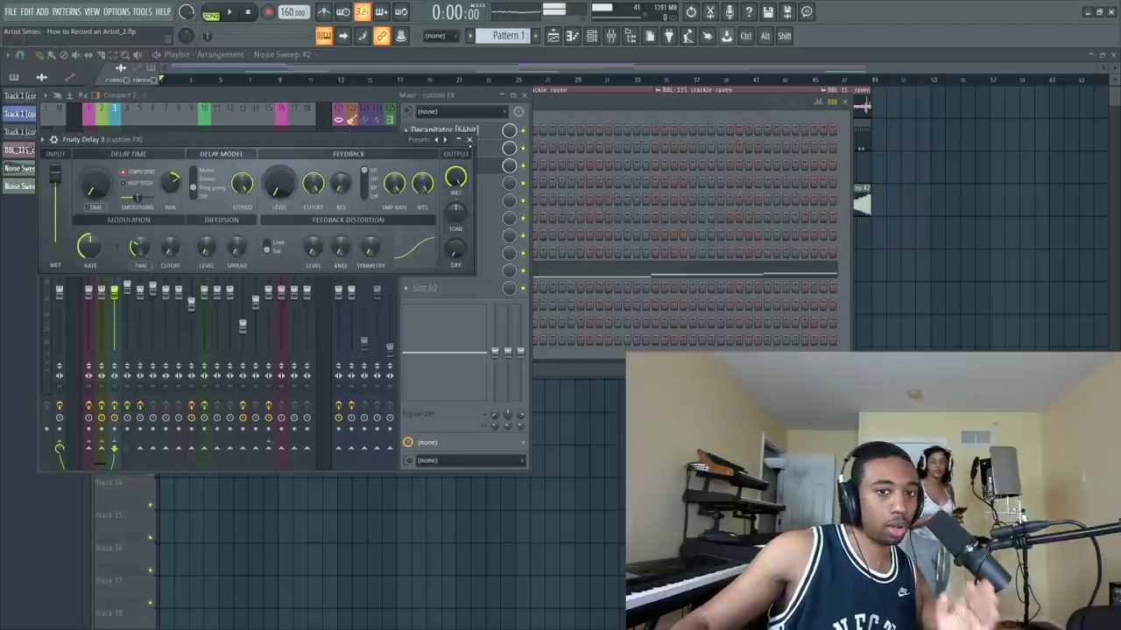
left_click(469, 139)
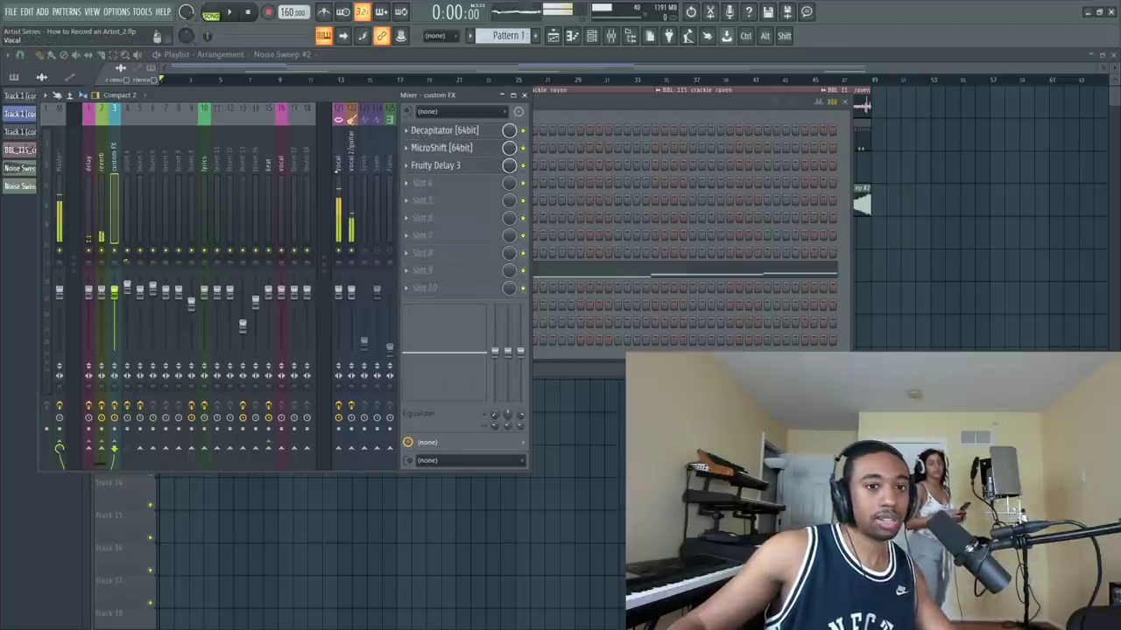
- Send the vocal 2/guitar track to the custom FX track
left_click(350, 175)
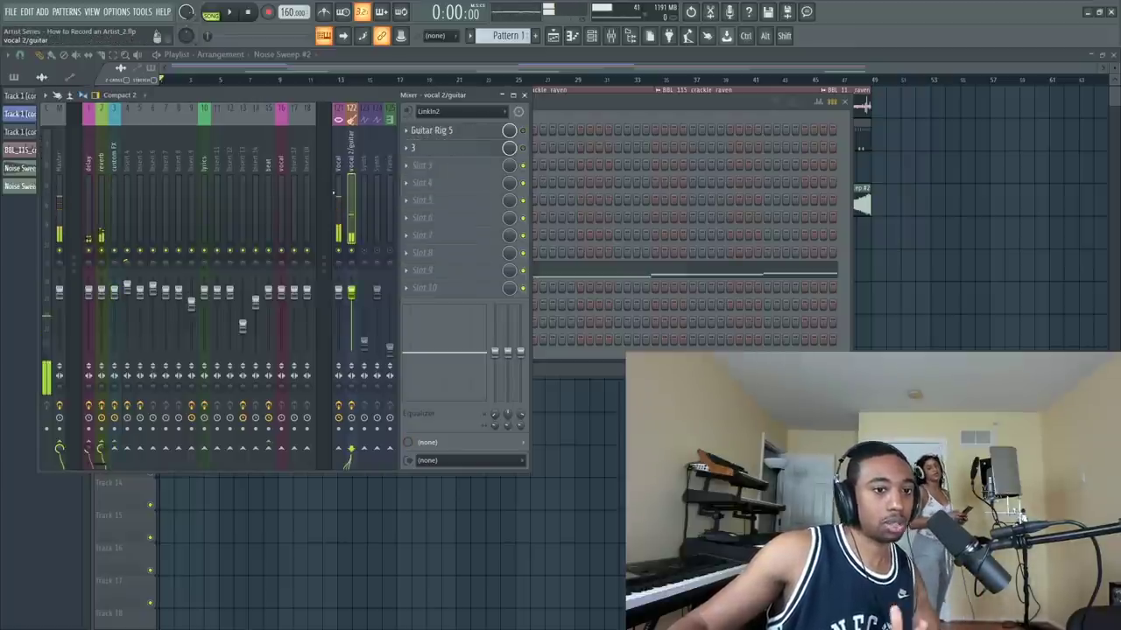
left_click(114, 450)
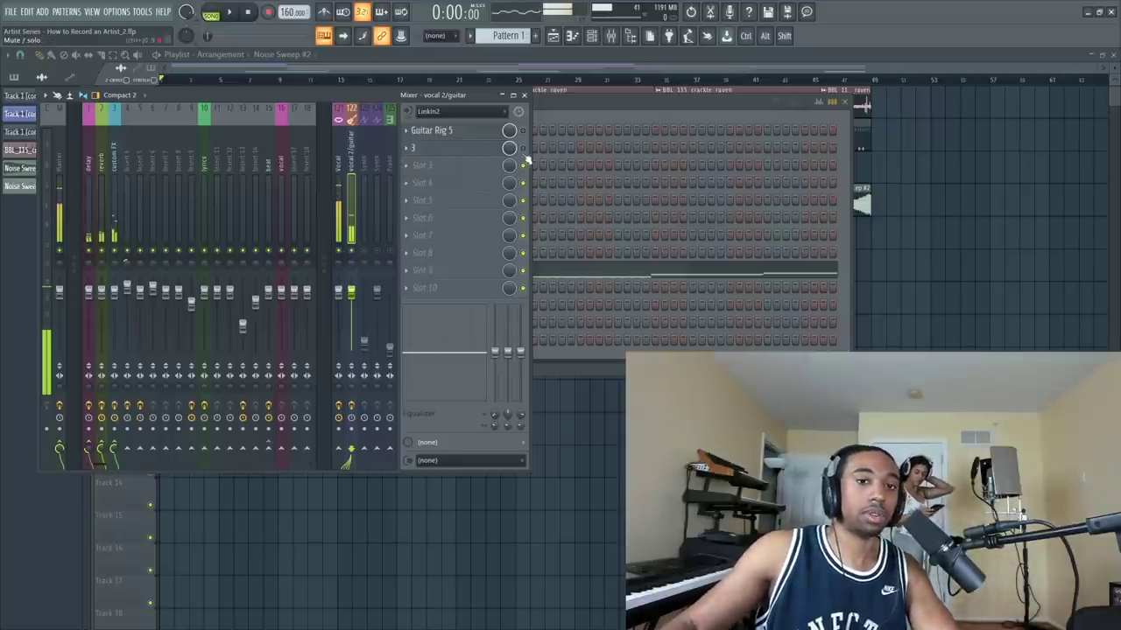
- Add the tuner in Guitar Rig 5 on the vocal 2/guitar track and remove the track's delay, reverb and custom FX sends
left_click(487, 131)
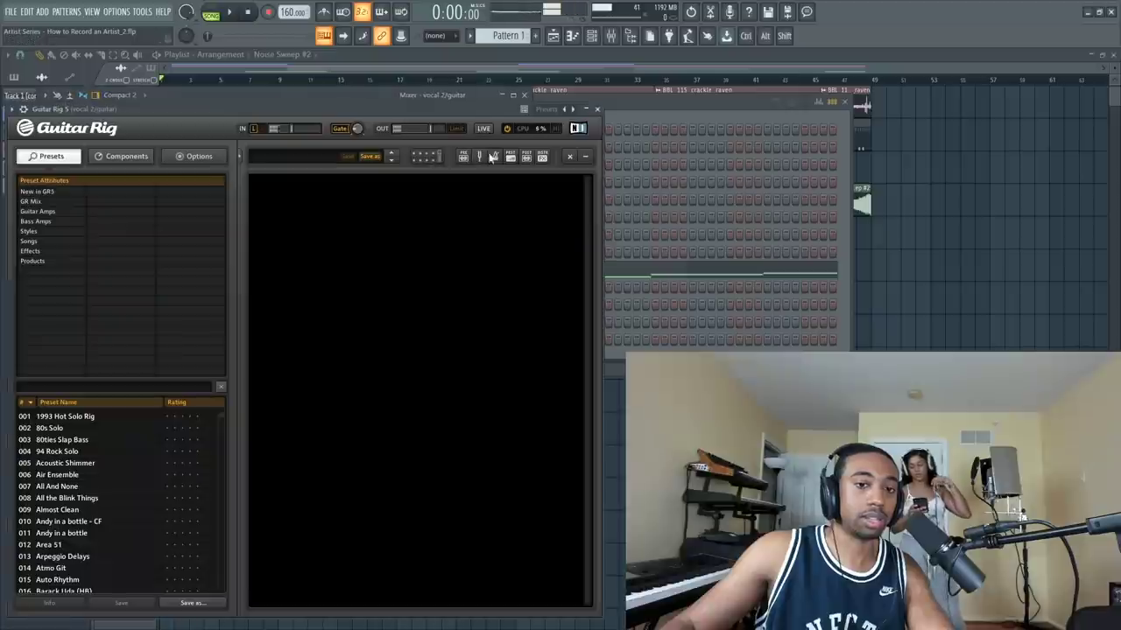
left_click(480, 157)
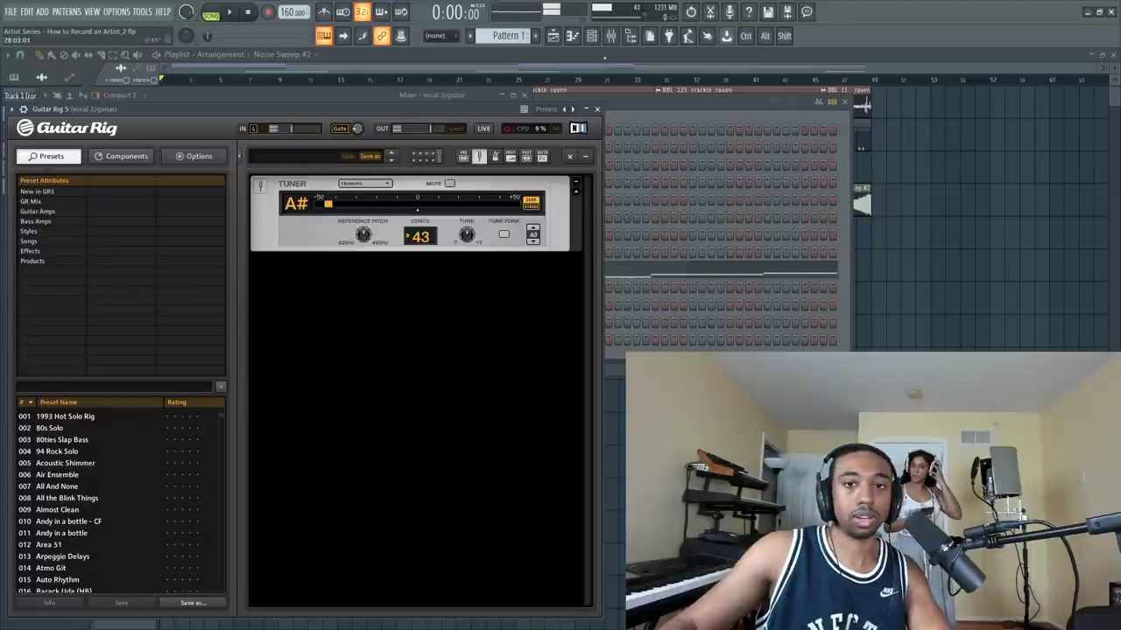
left_click(612, 38)
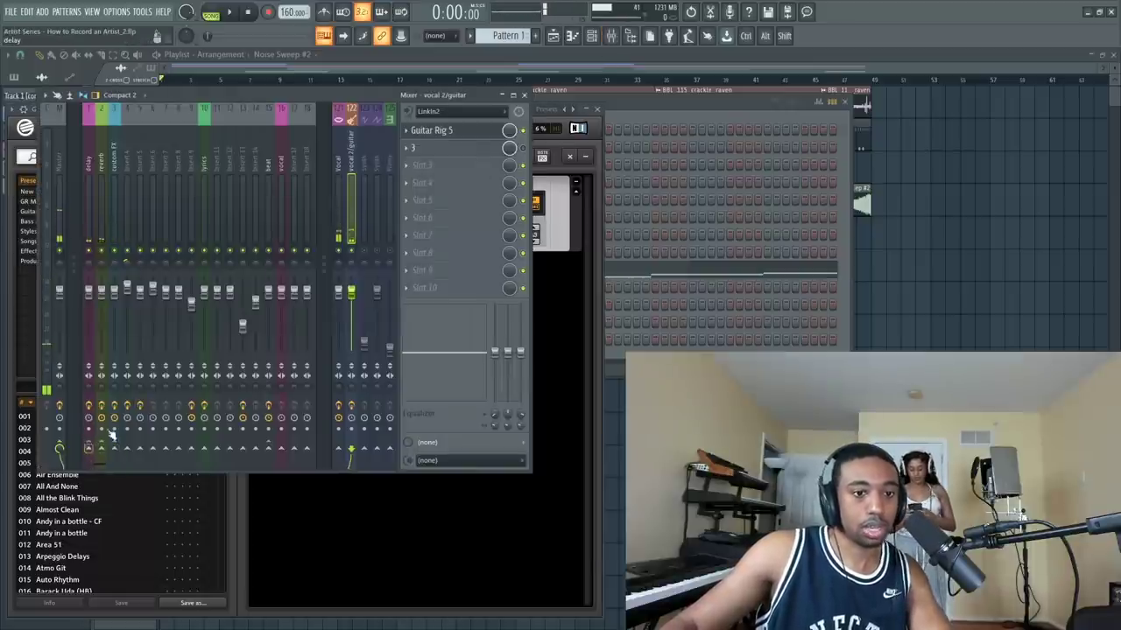
- Turn on the tune fork in Guitar Rig 5's tuner and adjust the reference pitch
left_click(484, 132)
left_click(484, 131)
left_click(504, 235)
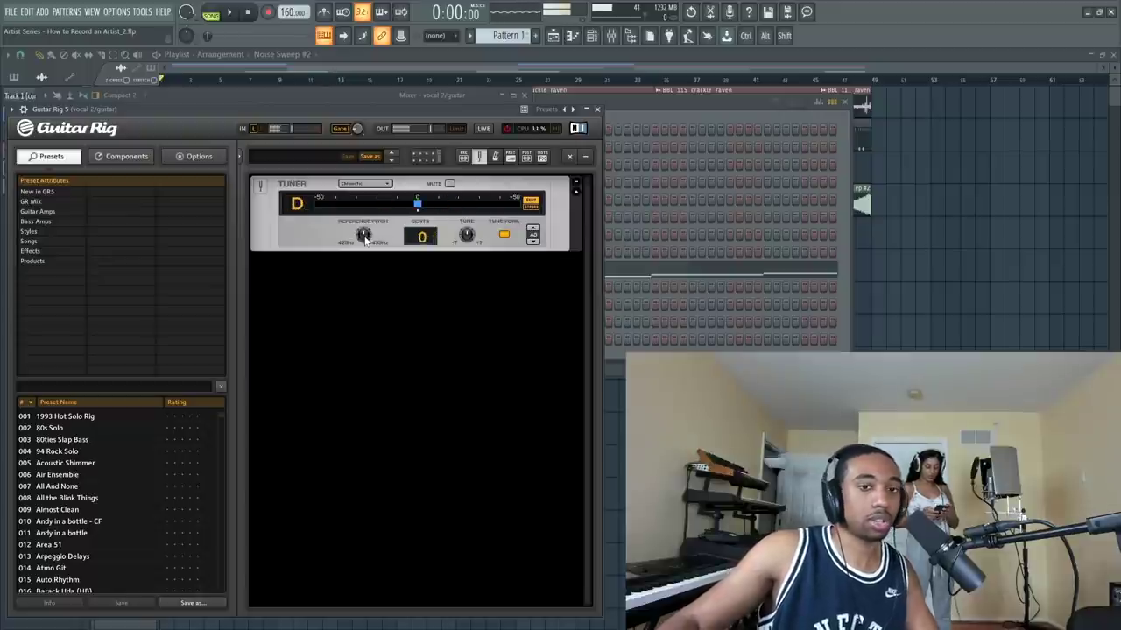
mouse_move(366, 234)
left_click_drag(366, 235, 369, 231)
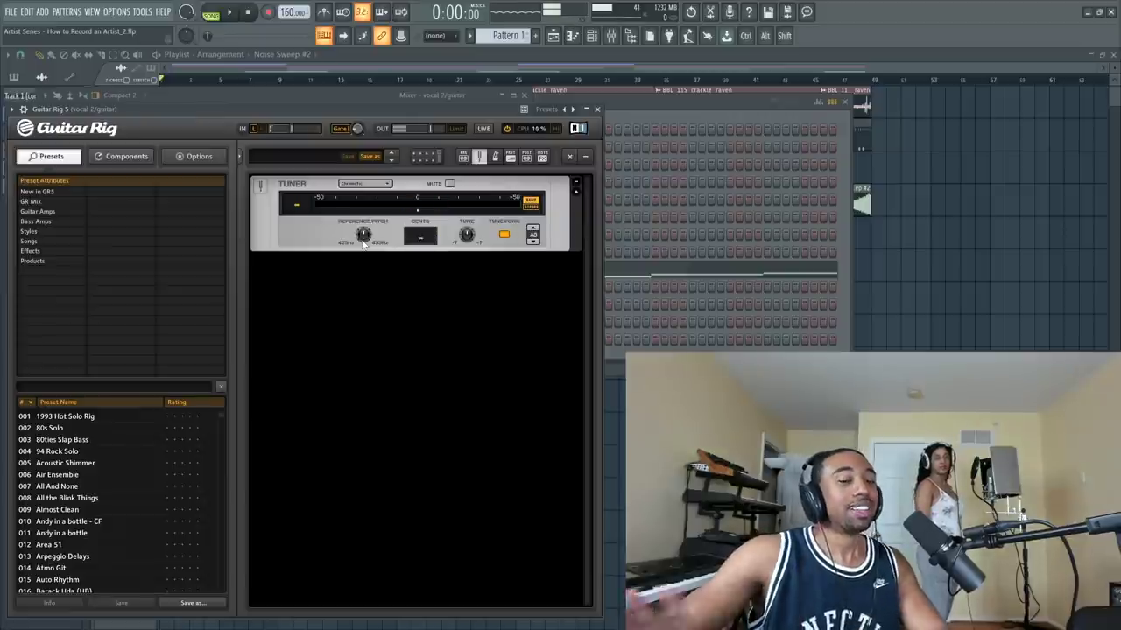
- Switch the tuner's tune fork note to B3 and adjust the reference pitch again
left_click(505, 235)
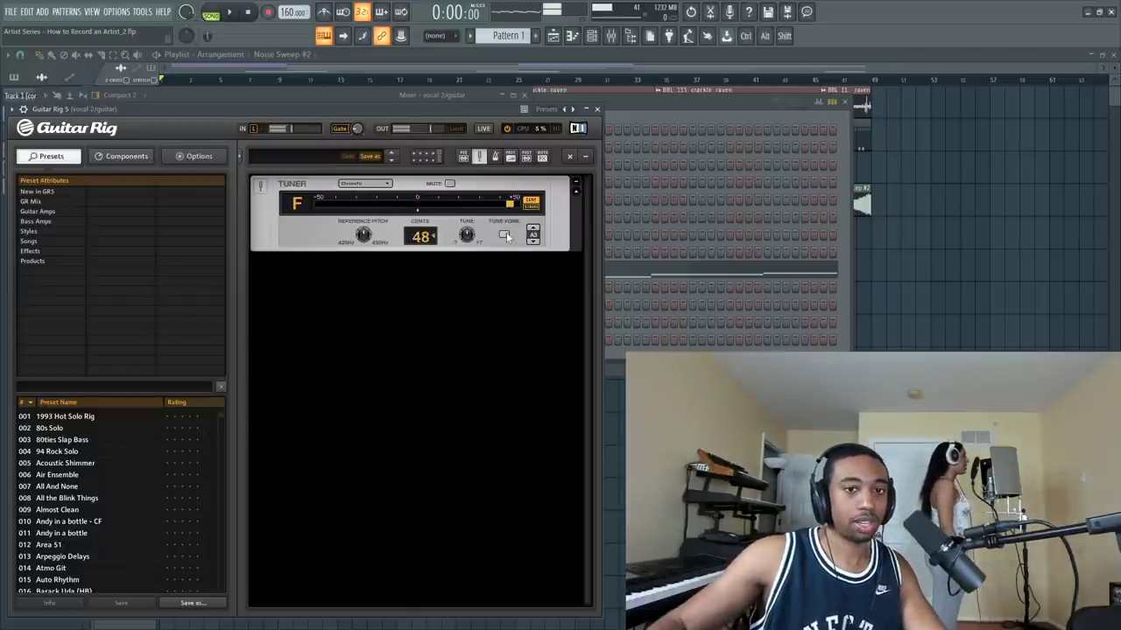
left_click(507, 235)
left_click(532, 230)
left_click(532, 229)
mouse_move(364, 234)
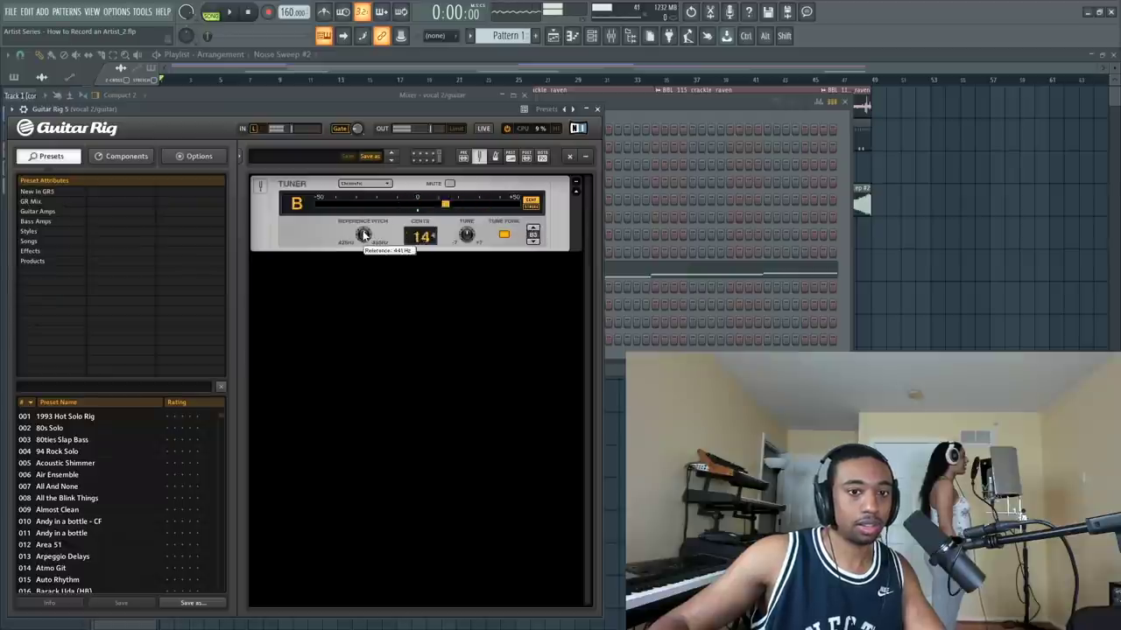
scroll(365, 234, "up", 1)
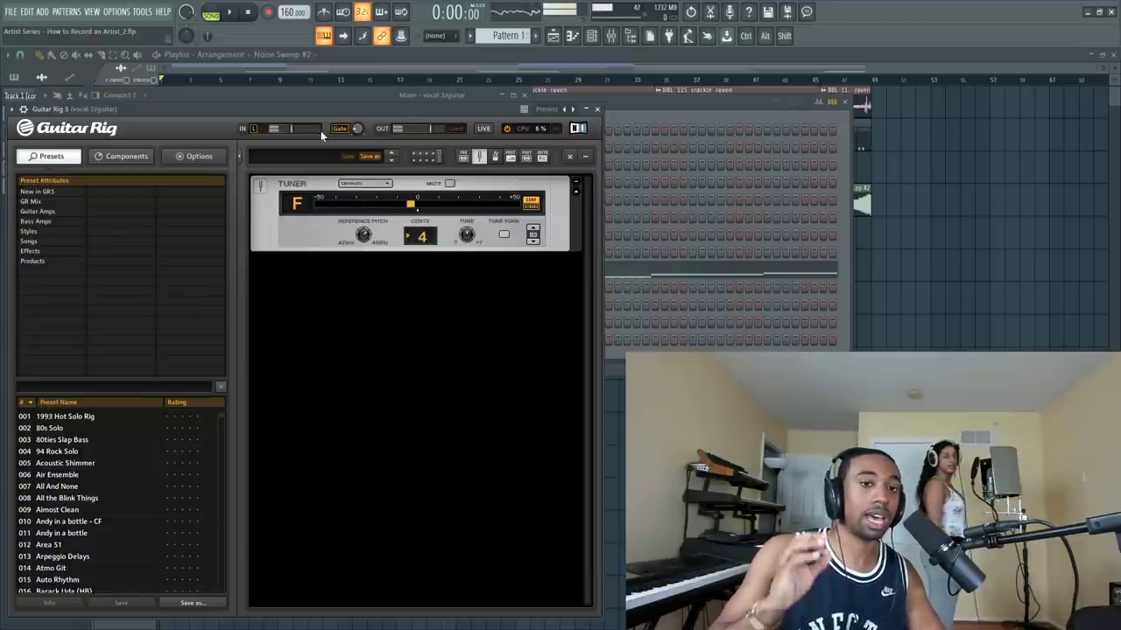
- Review the Master Tune frequency options on Omnisphere's System page without changing them, and close the plugin
key("F6")
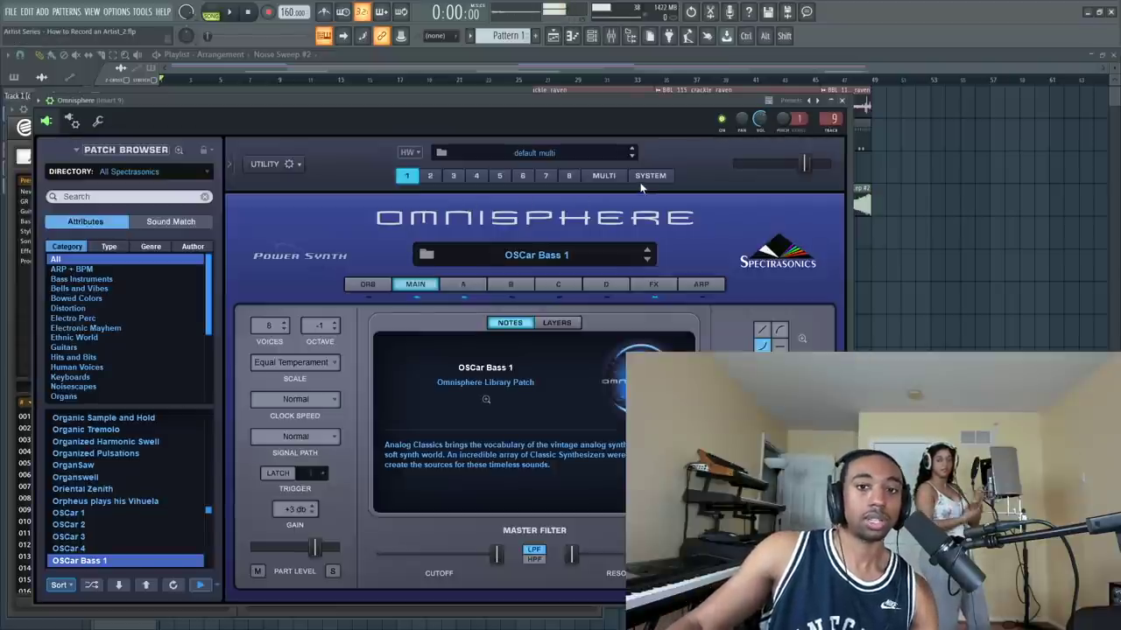
left_click(644, 178)
left_click(530, 285)
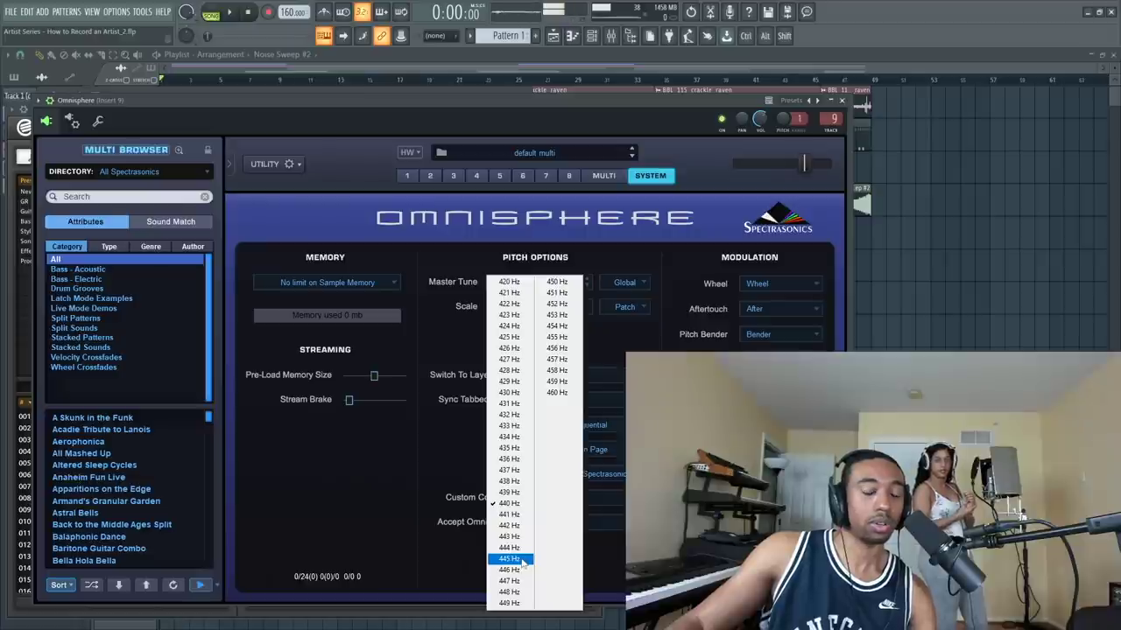
left_click(848, 106)
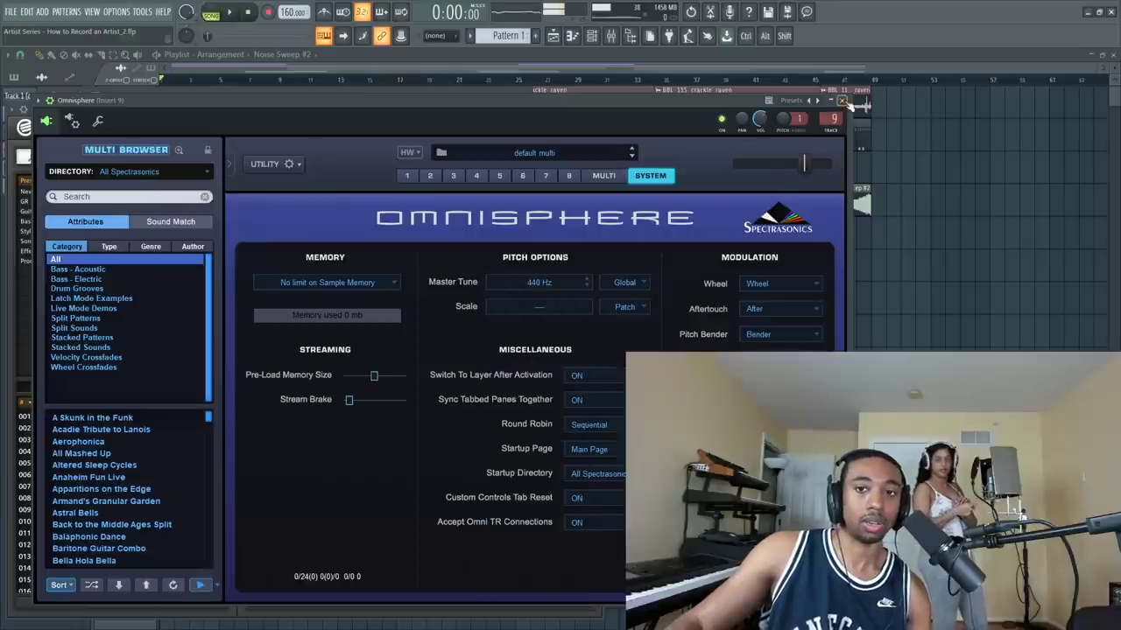
left_click(844, 101)
- Reopen Guitar Rig 5 on the vocal 2/guitar track and turn on the tuner's tune fork
left_click(611, 36)
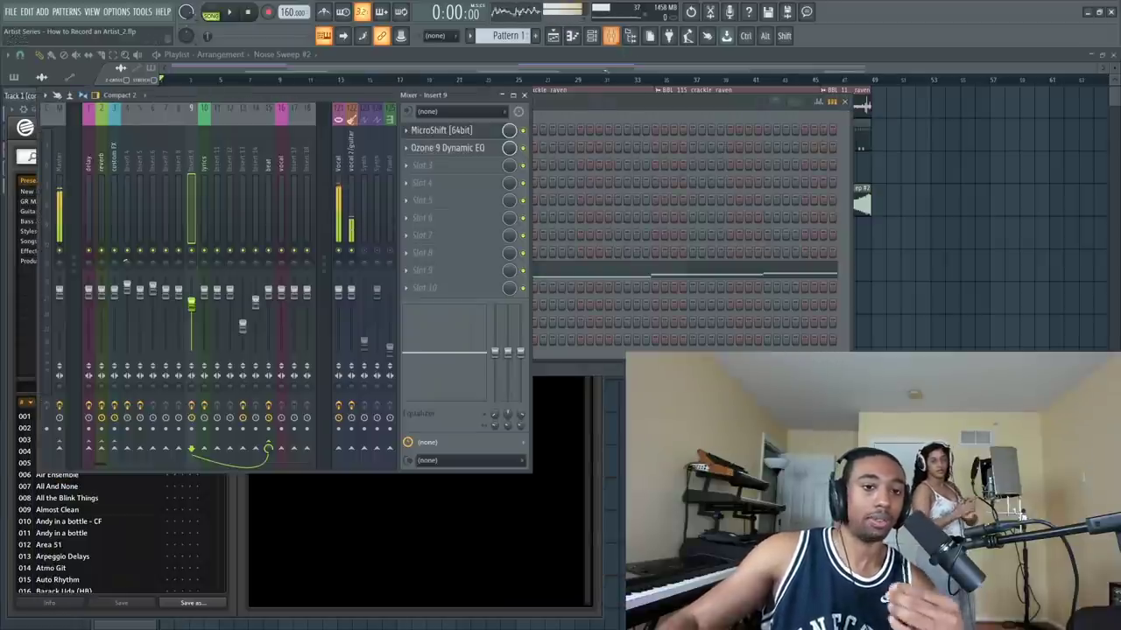
left_click(431, 129)
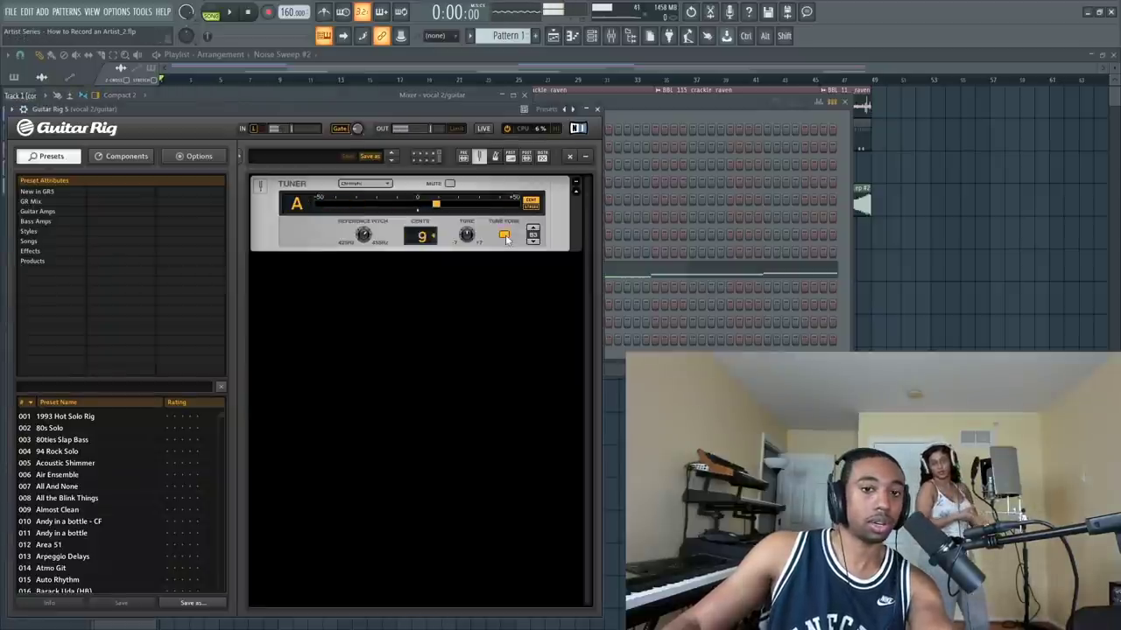
left_click(603, 111)
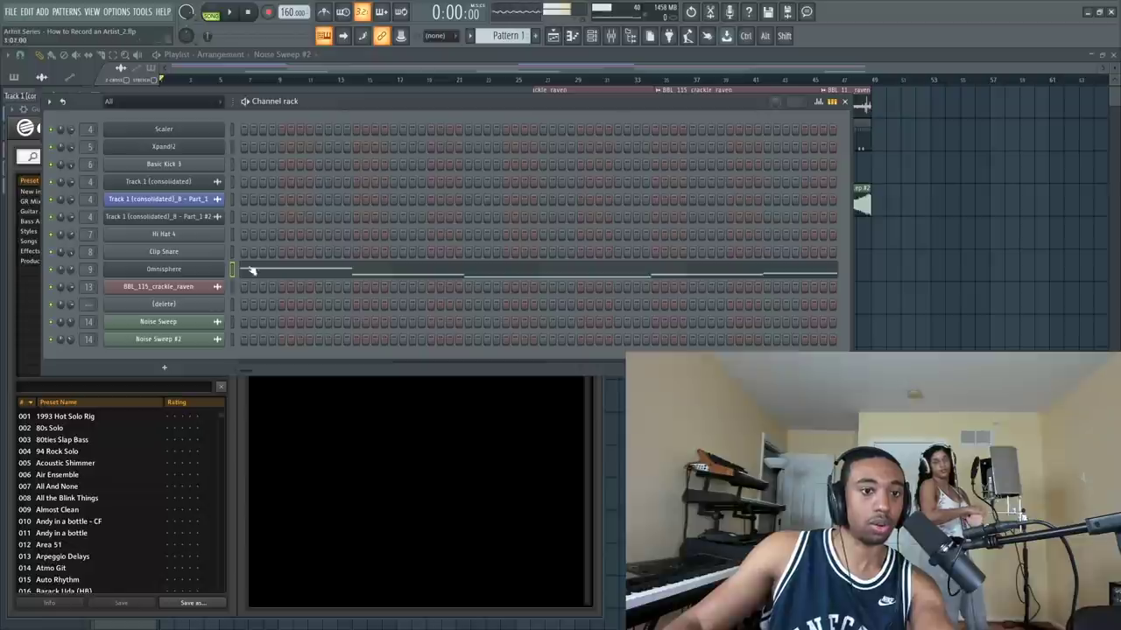
- Add a 3x Osc channel to the channel rack and open its piano roll
left_click(175, 368)
left_click(153, 88)
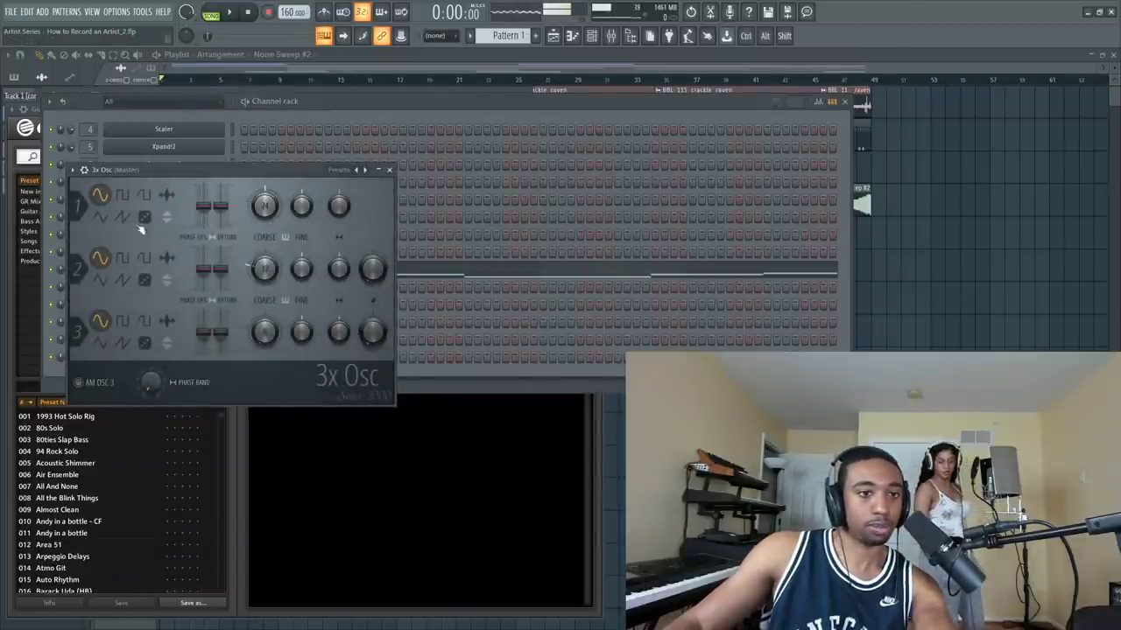
left_click(388, 169)
right_click(219, 356)
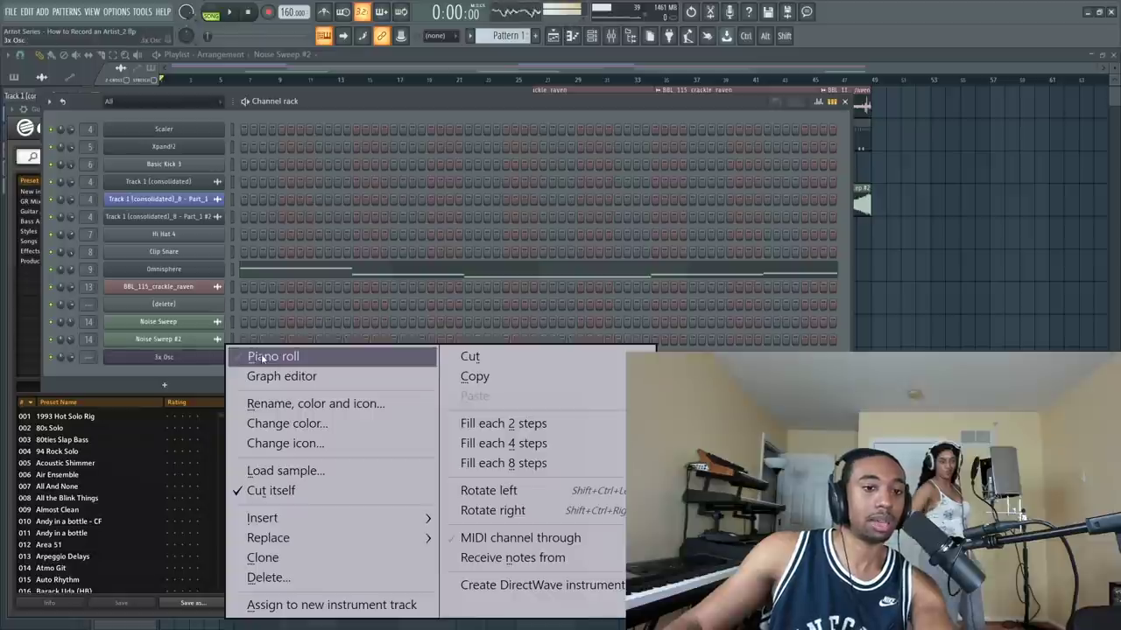
left_click(262, 358)
- Try a two-bar B5 note for 3x Osc in Pattern 1, audition it in pattern mode and delete it
left_click(53, 332)
left_click_drag(76, 336, 492, 346)
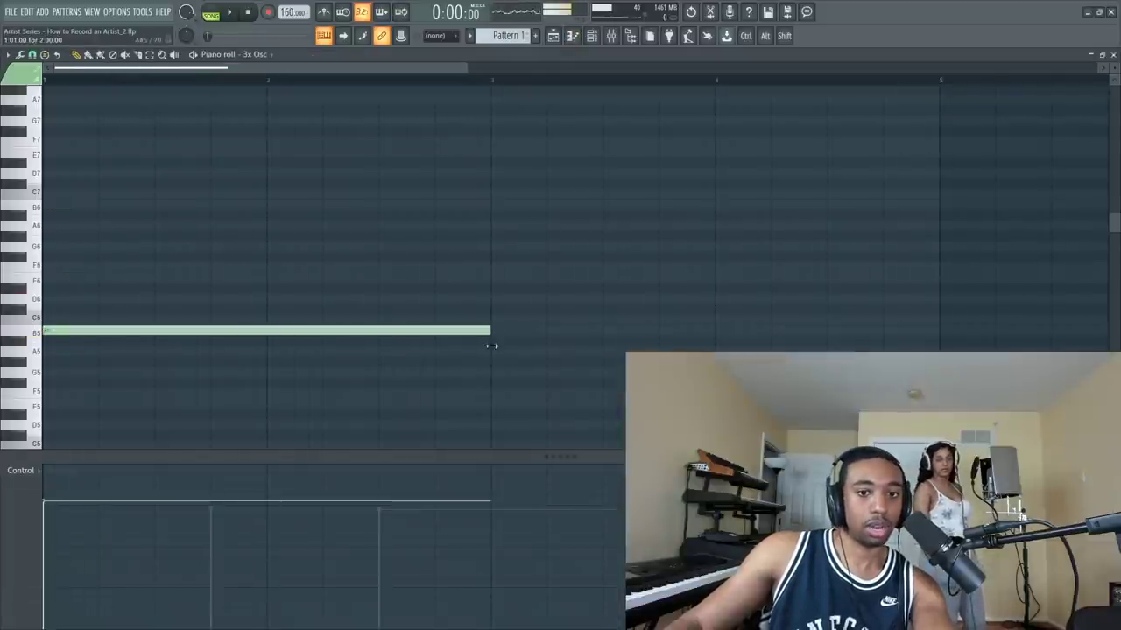
left_click(211, 15)
key("space")
key("space")
right_click(406, 329)
- Create the new Pattern 8 with its default name and draw a two-bar B5 note for 3x Osc
left_click(488, 36)
left_click(666, 65)
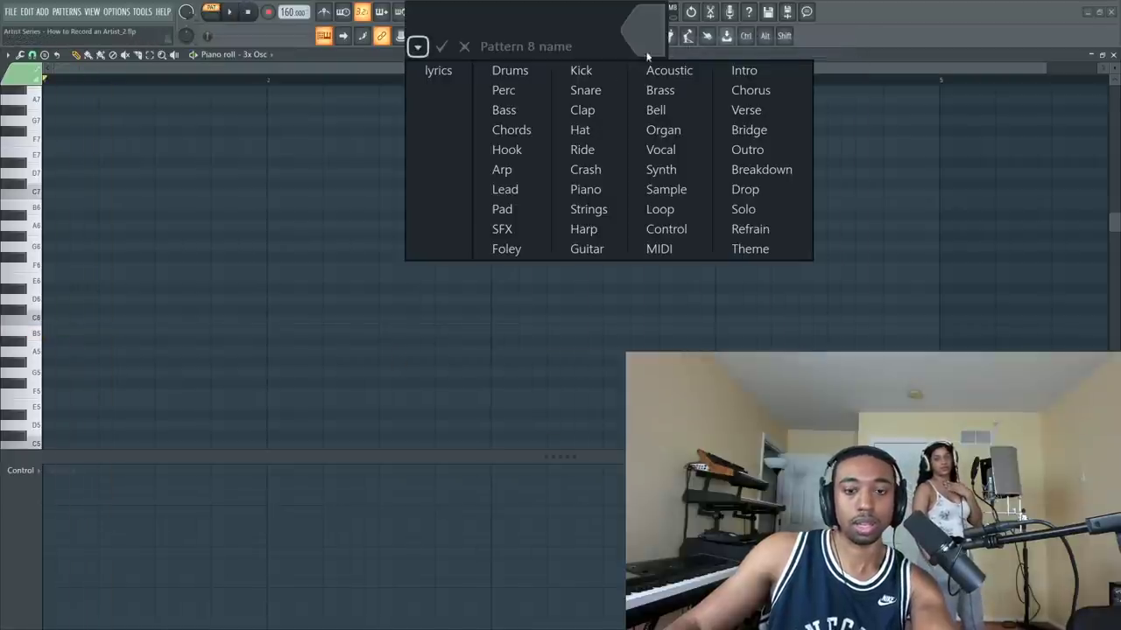
key("Return")
left_click(82, 333)
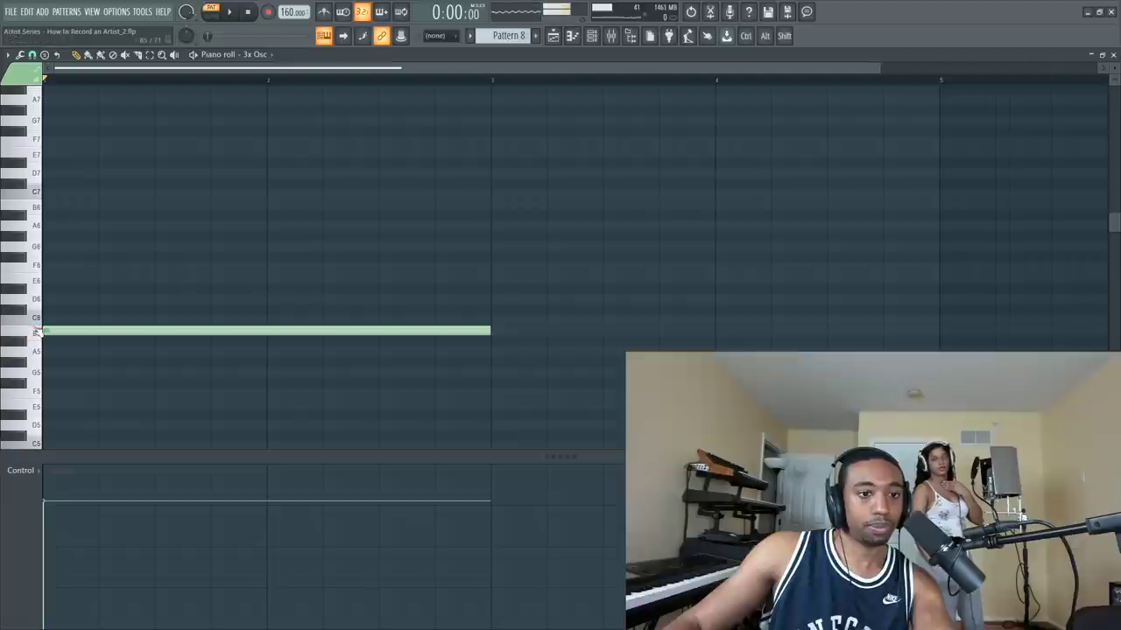
- Check the Guitar Rig 5 tuner on the vocal 2/guitar track and play the 3x Osc note in Pattern 8
left_click(624, 39)
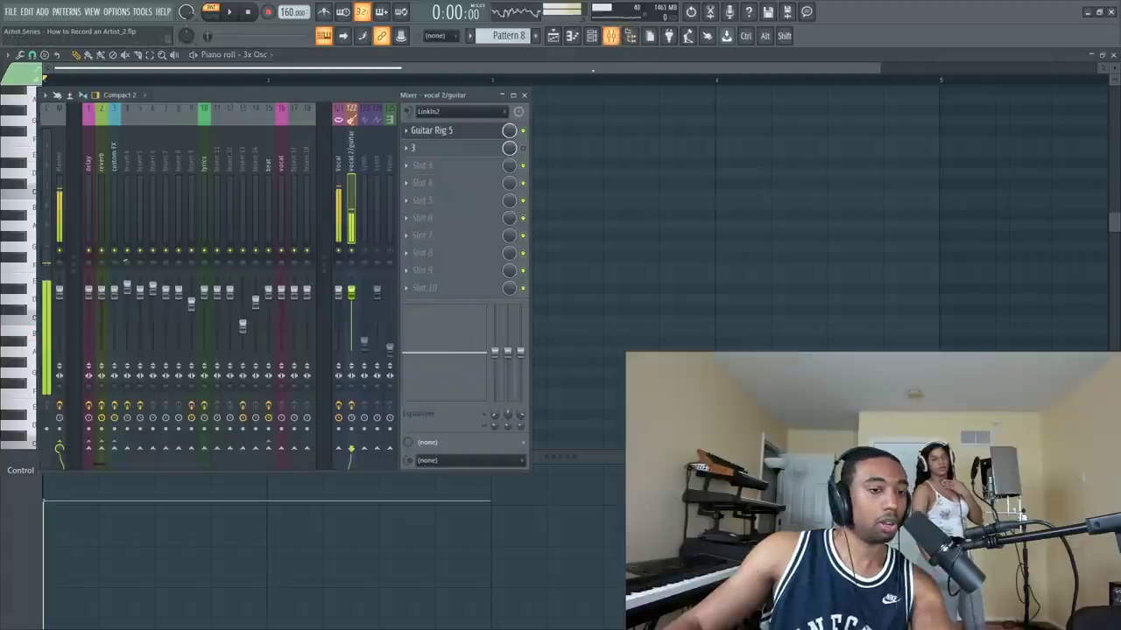
left_click(439, 131)
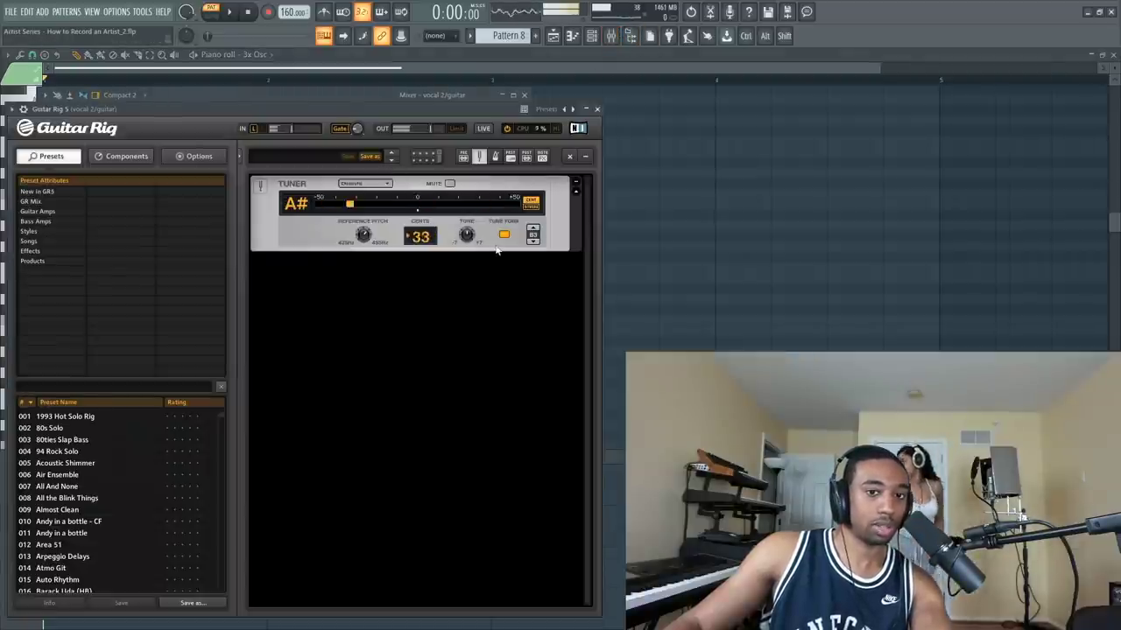
left_click(680, 231)
key("space")
- Move the 3x Osc note down one octave to B4
left_click_drag(240, 285, 220, 338)
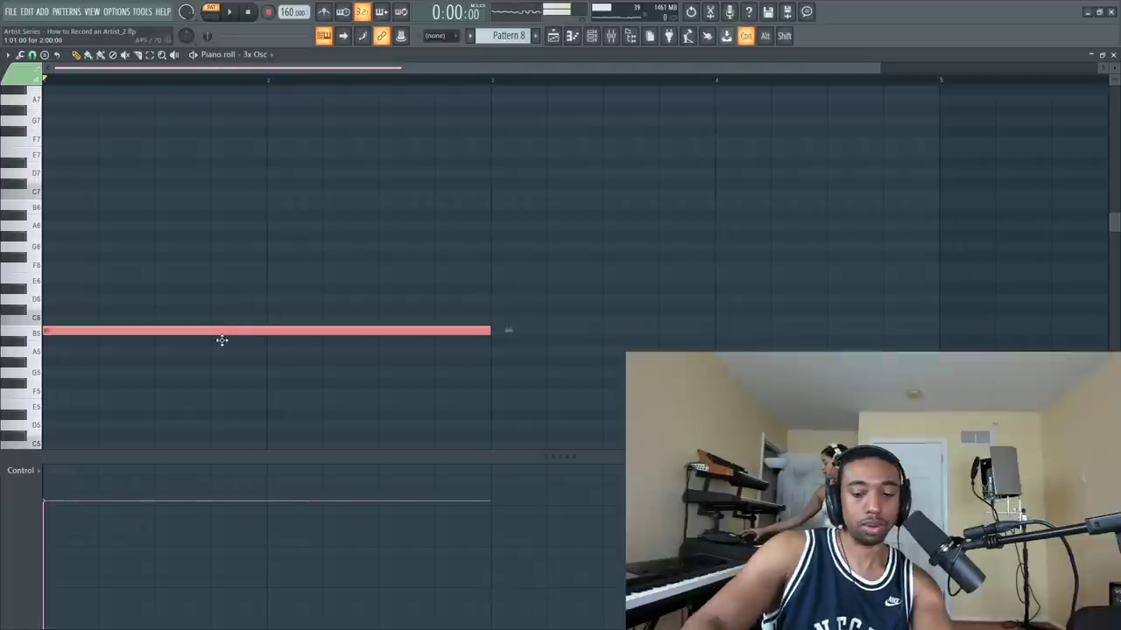
key("Delete")
scroll(236, 289, "down", 4)
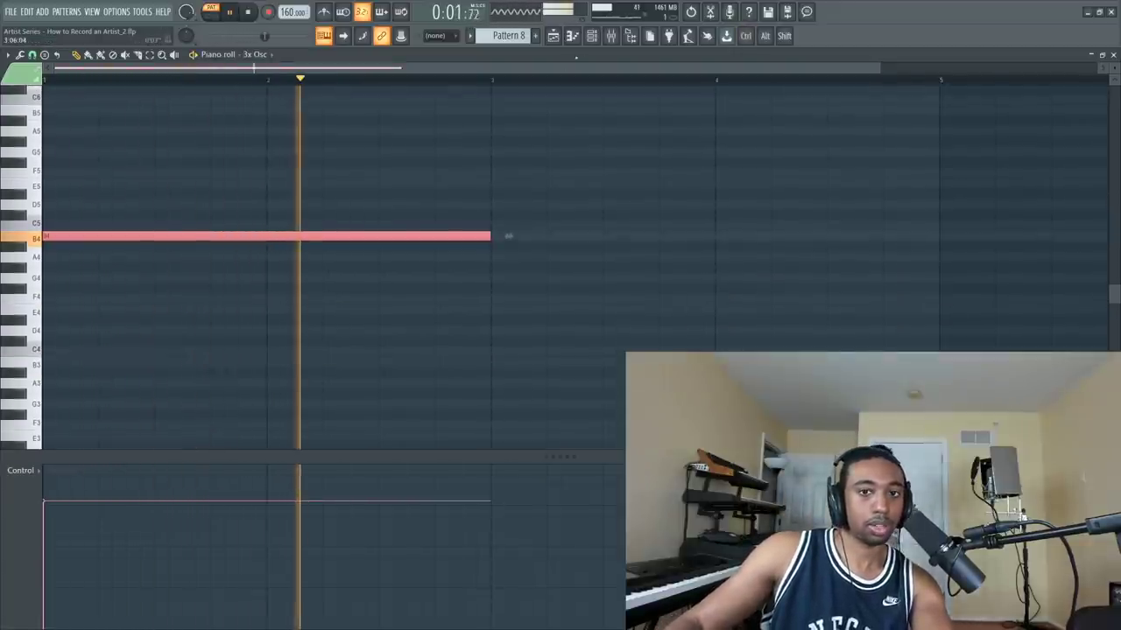
- Try a pitch offset of +22 cents on 3x Osc during playback, reset the pitch and stop playback
left_click(592, 35)
left_click(155, 352)
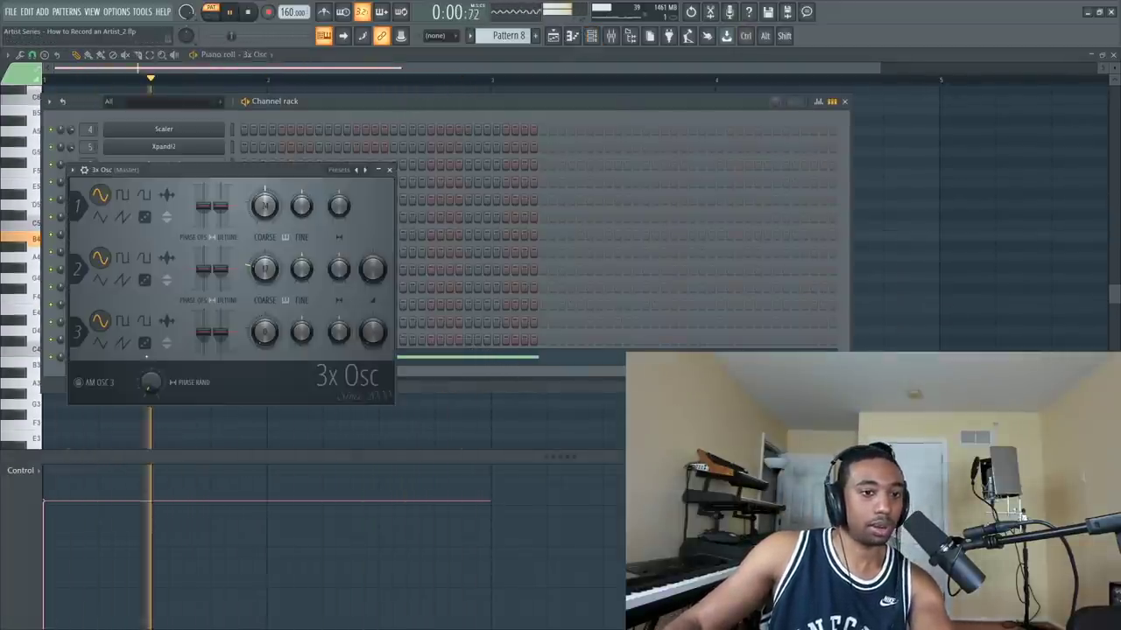
left_click(84, 169)
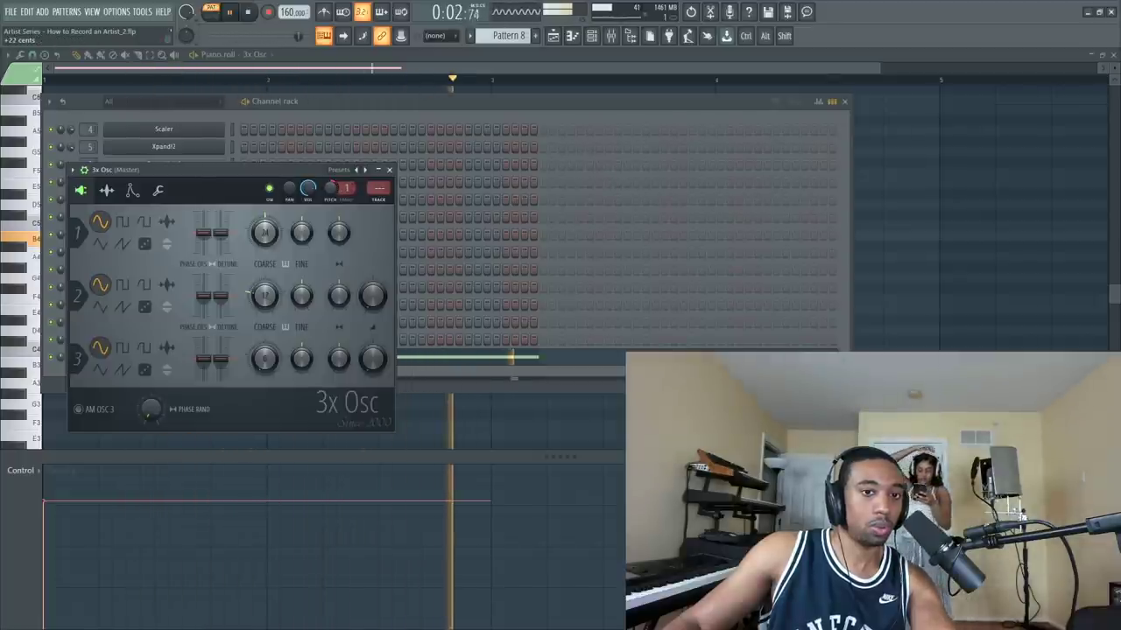
right_click(331, 191)
left_click(358, 175)
left_click_drag(341, 170, 352, 177)
key("space")
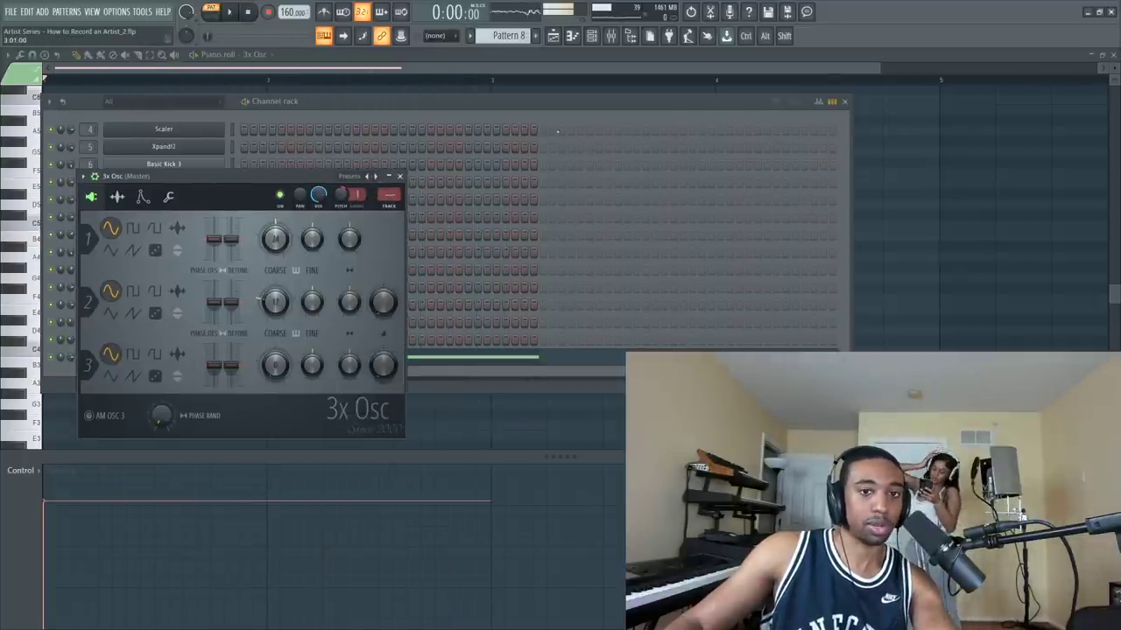
- Set Auto-Tune's Scale Detune to 20 cents on the vocal 2/guitar mixer track and close the plugin
left_click(611, 37)
left_click(351, 158)
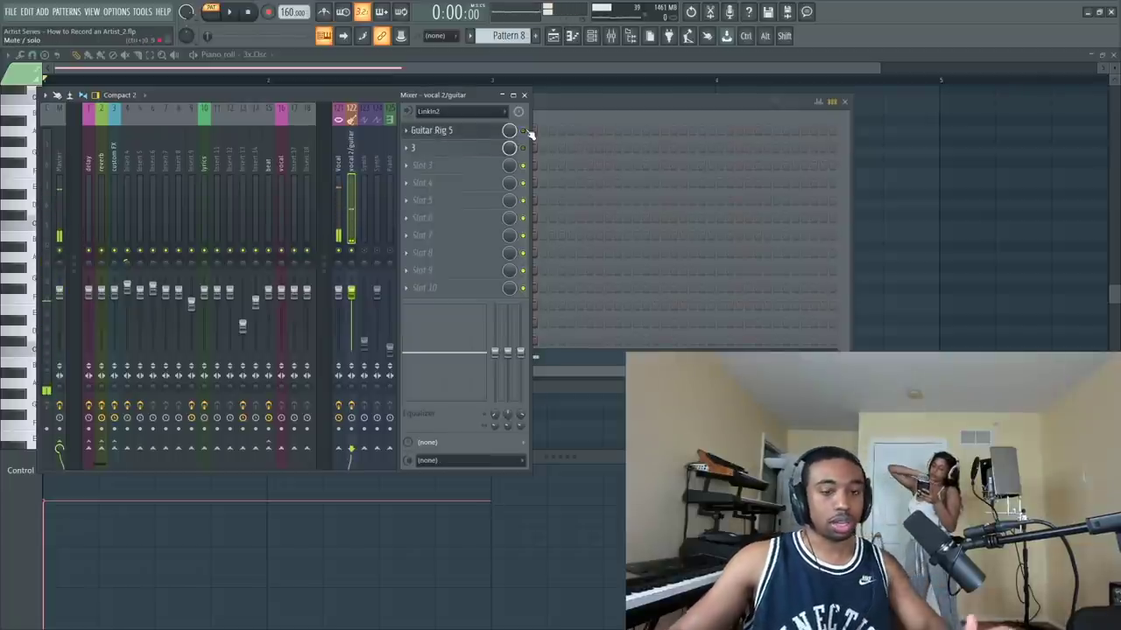
left_click(471, 149)
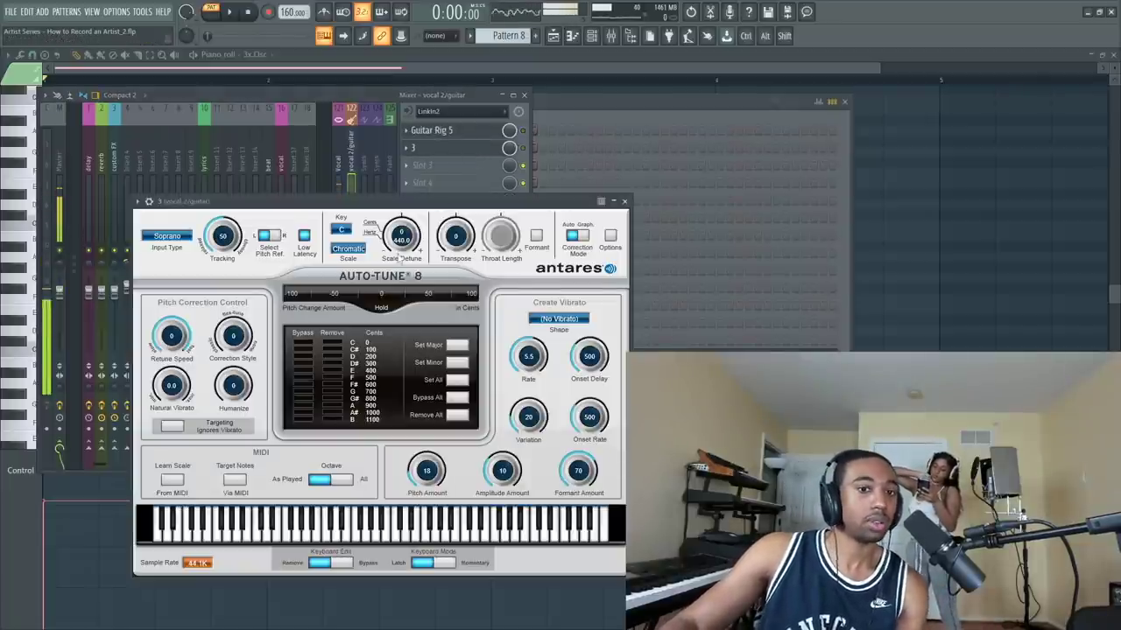
left_click_drag(400, 238, 400, 219)
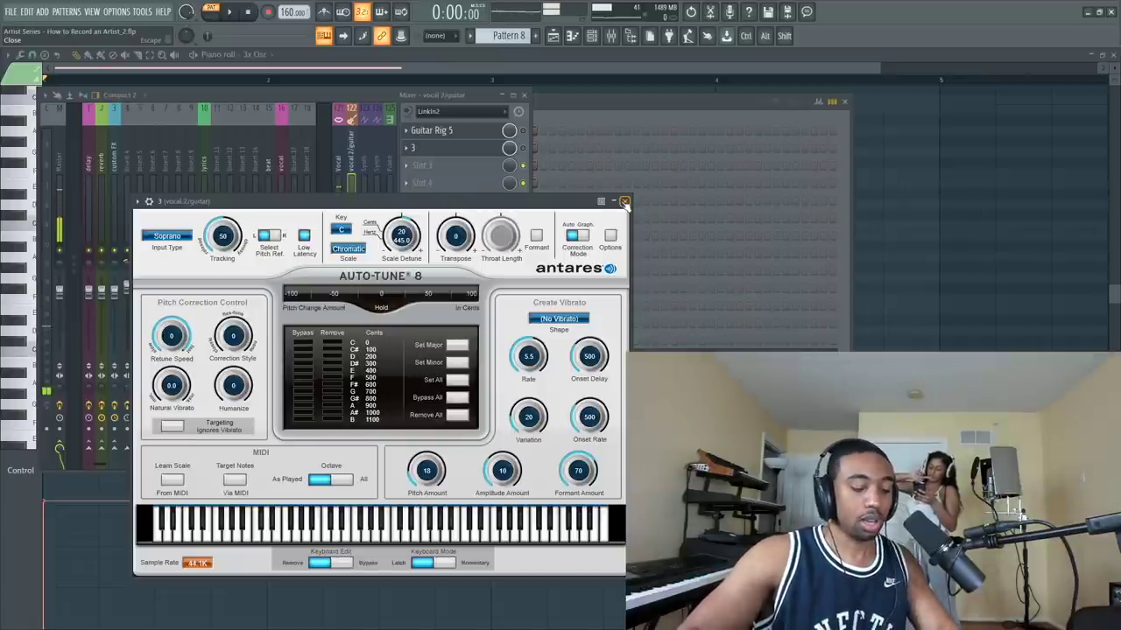
left_click(624, 202)
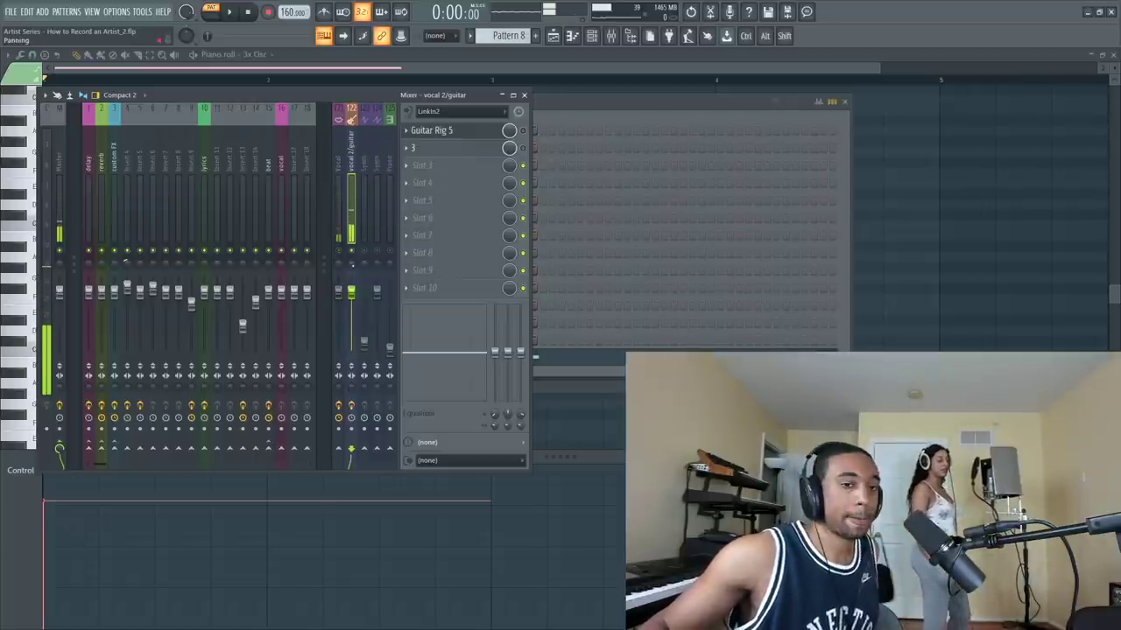
- Raise the vocal 2/guitar fader to about 3.1 dB and play the arrangement in song mode
left_click_drag(358, 284, 359, 277)
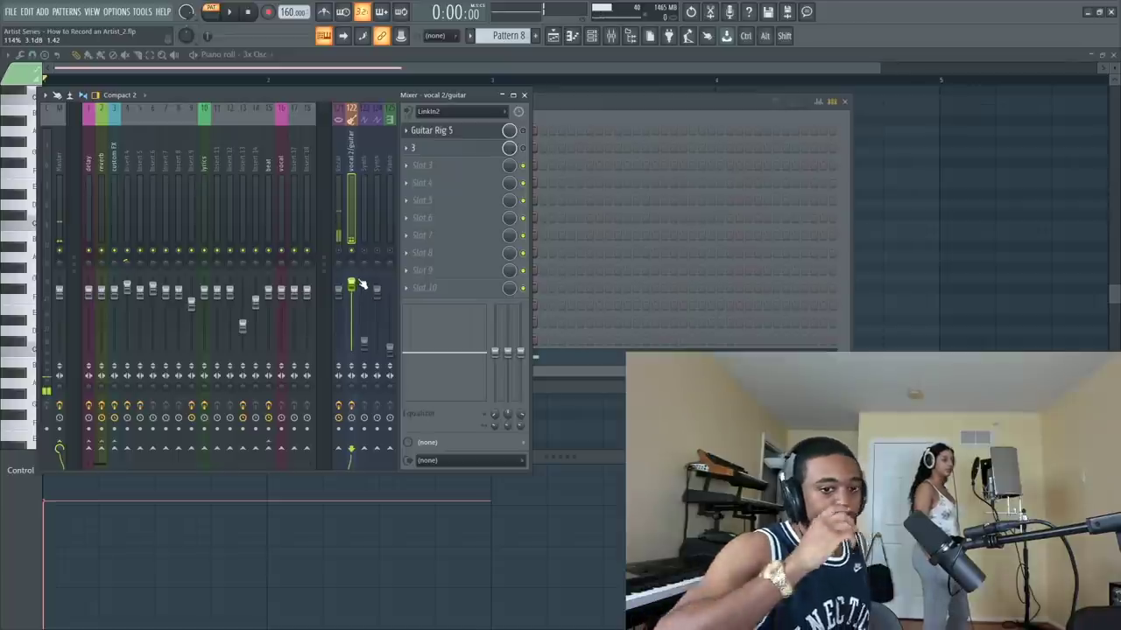
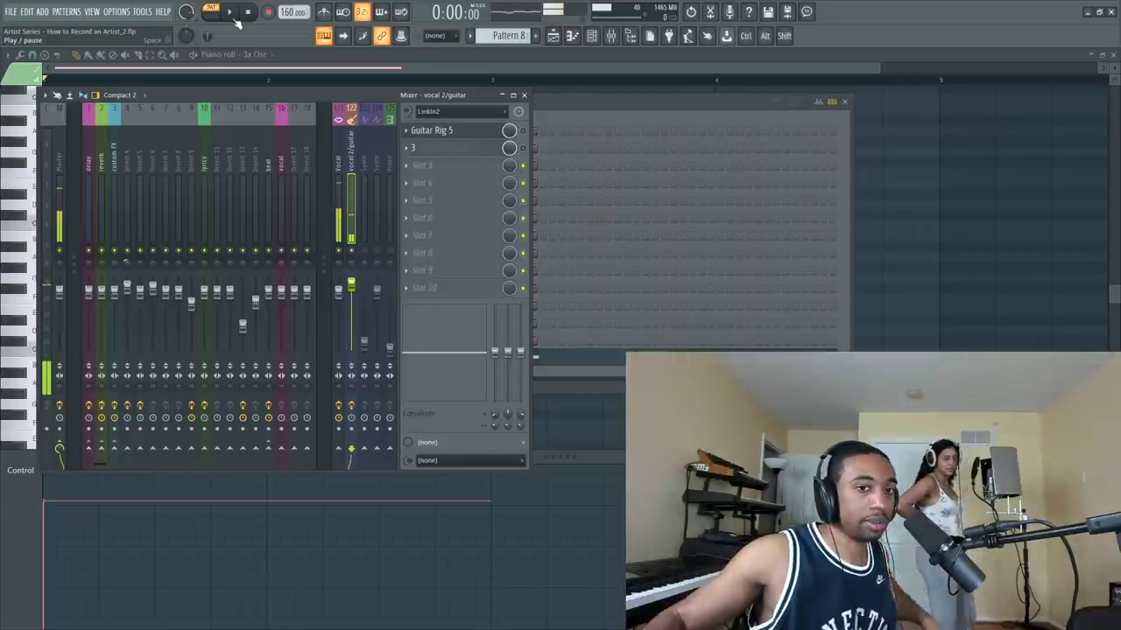
left_click(211, 12)
left_click(229, 13)
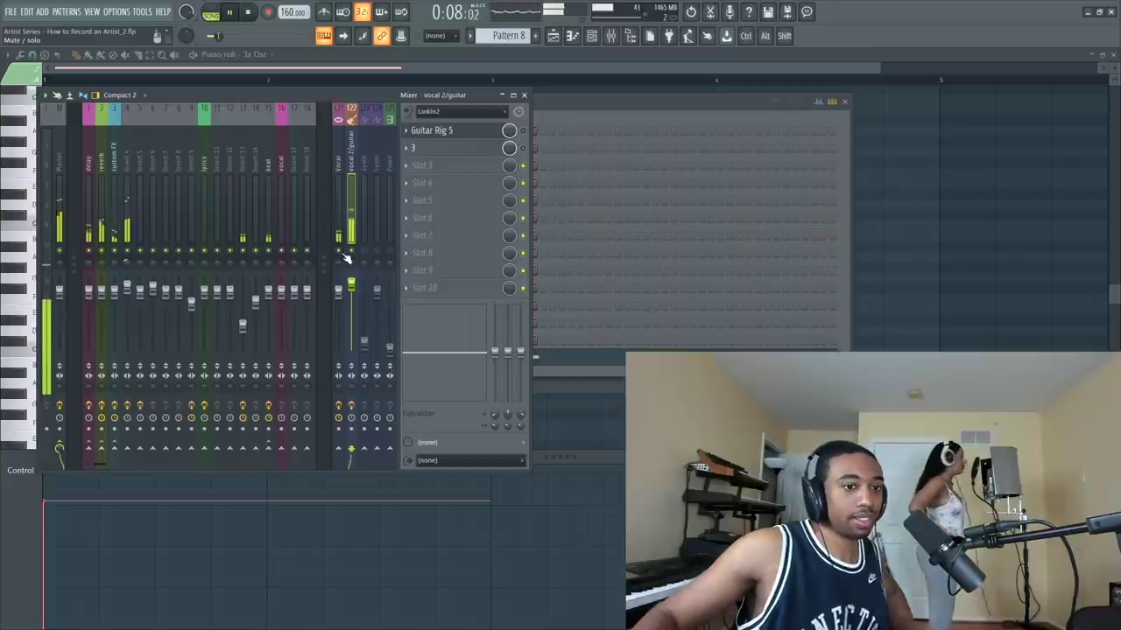
key("space")
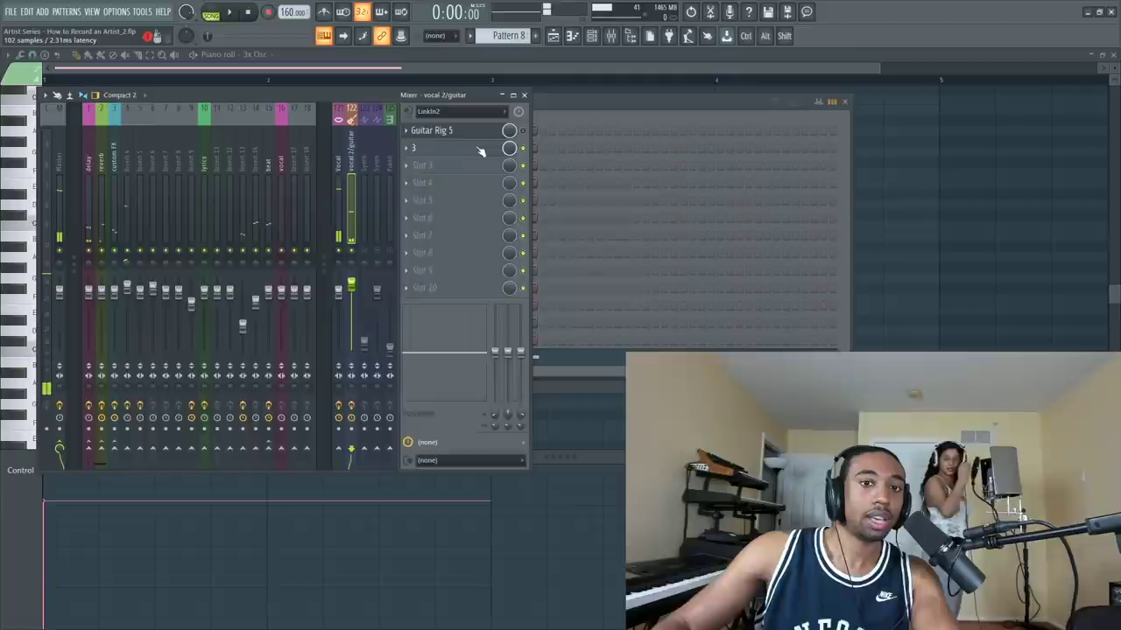
- Set Auto-Tune's Scale Detune to 0 cents and Retune Speed to 32 on the vocal 2/guitar track
left_click(485, 148)
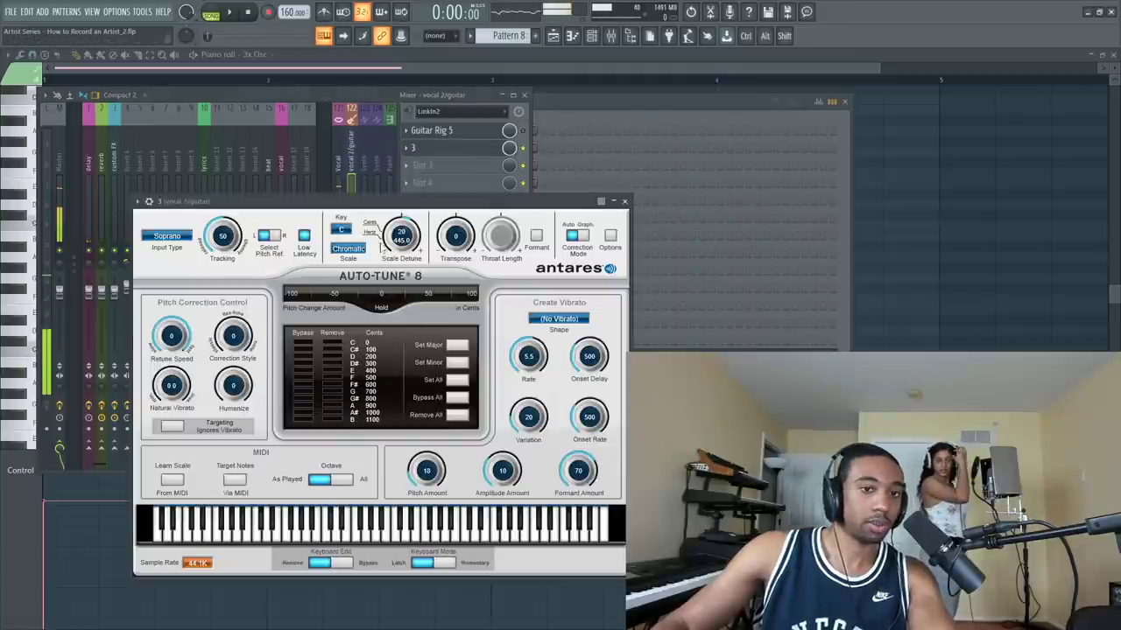
left_click_drag(405, 240, 406, 249)
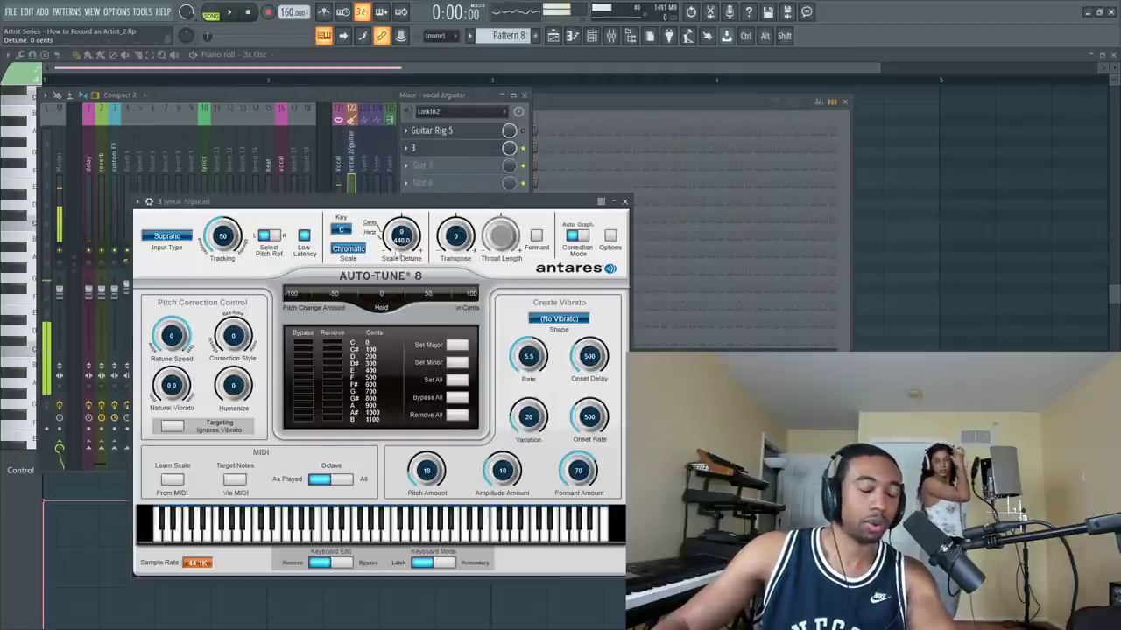
left_click_drag(178, 333, 187, 308)
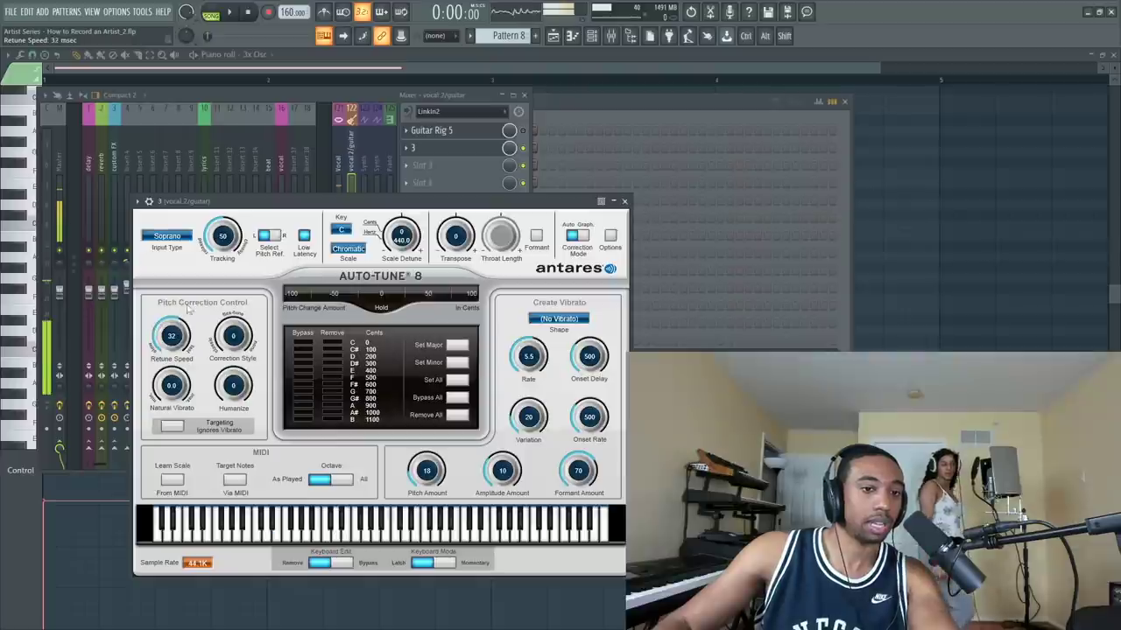
left_click(624, 201)
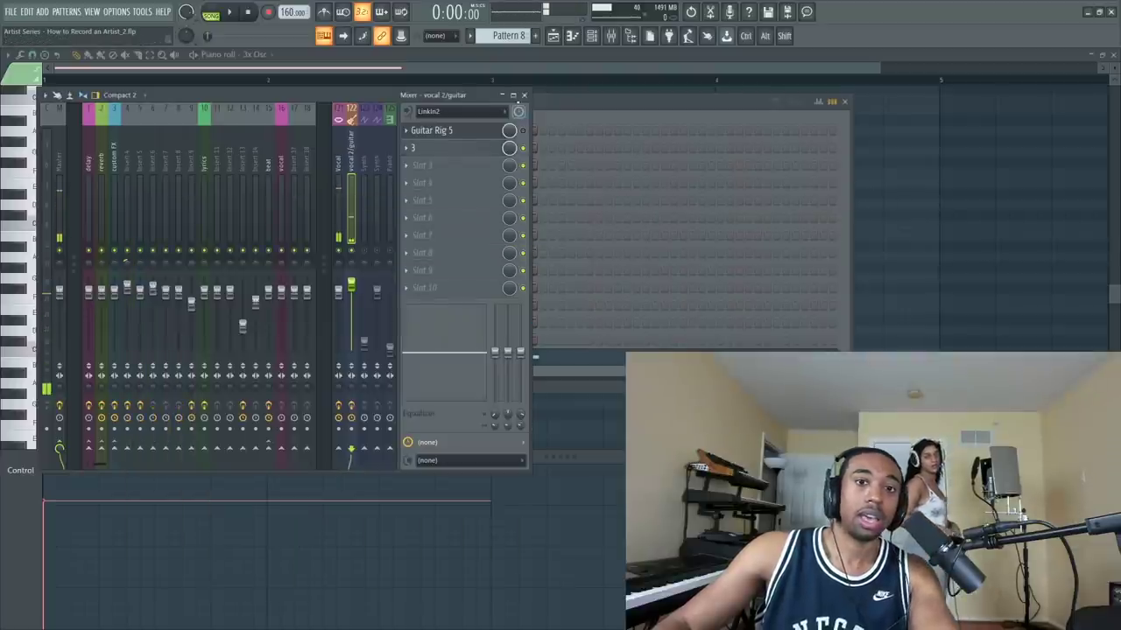
- Examine the Xpand!2 notes in Pattern 2 and check the beat's key in Scaler
left_click(524, 94)
left_click(474, 95)
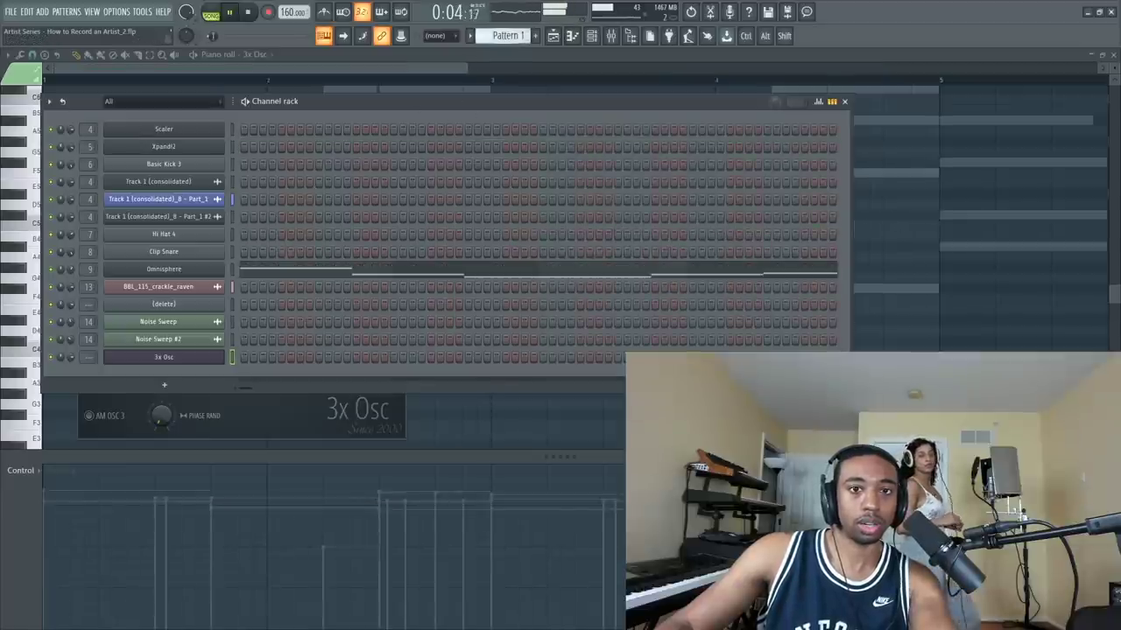
left_click(453, 147)
scroll(446, 90, "down", 5)
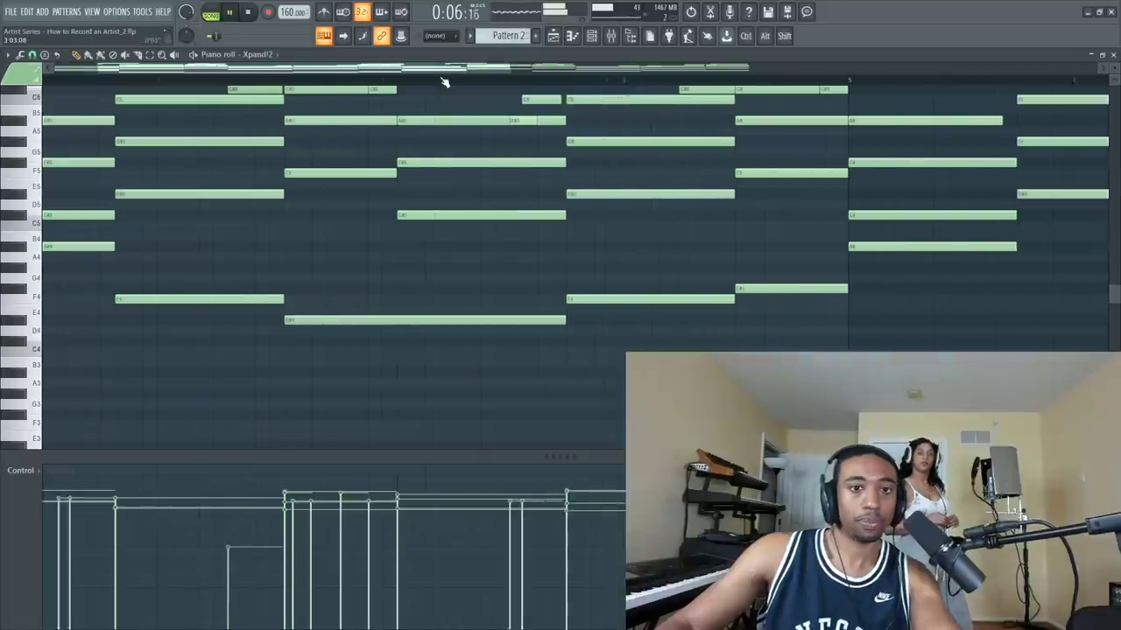
scroll(488, 131, "up", 3)
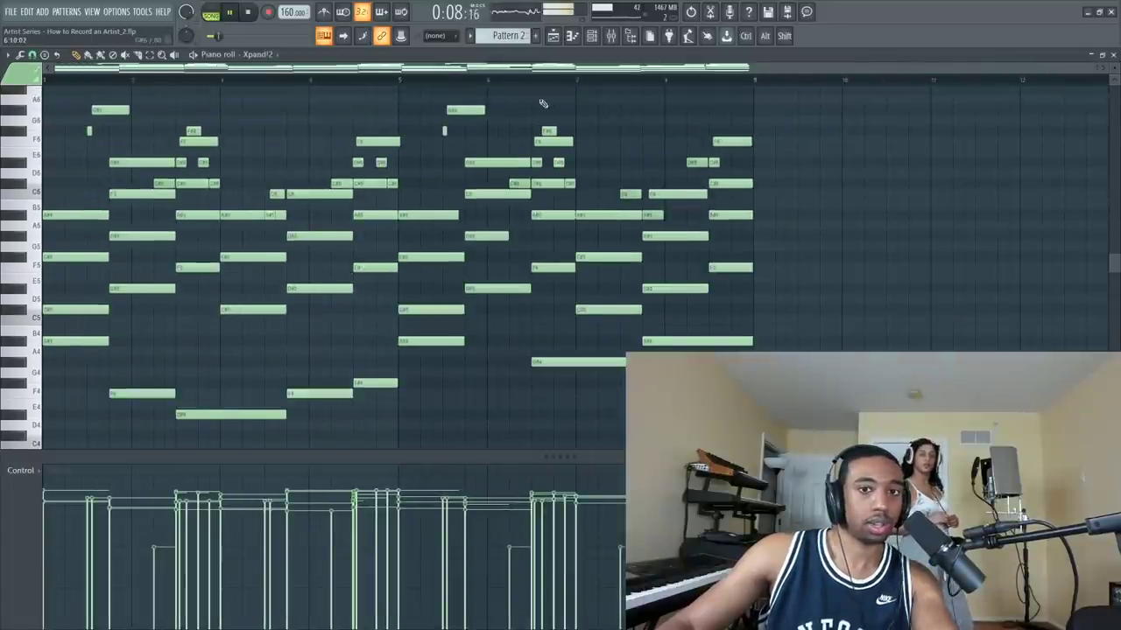
left_click(611, 36)
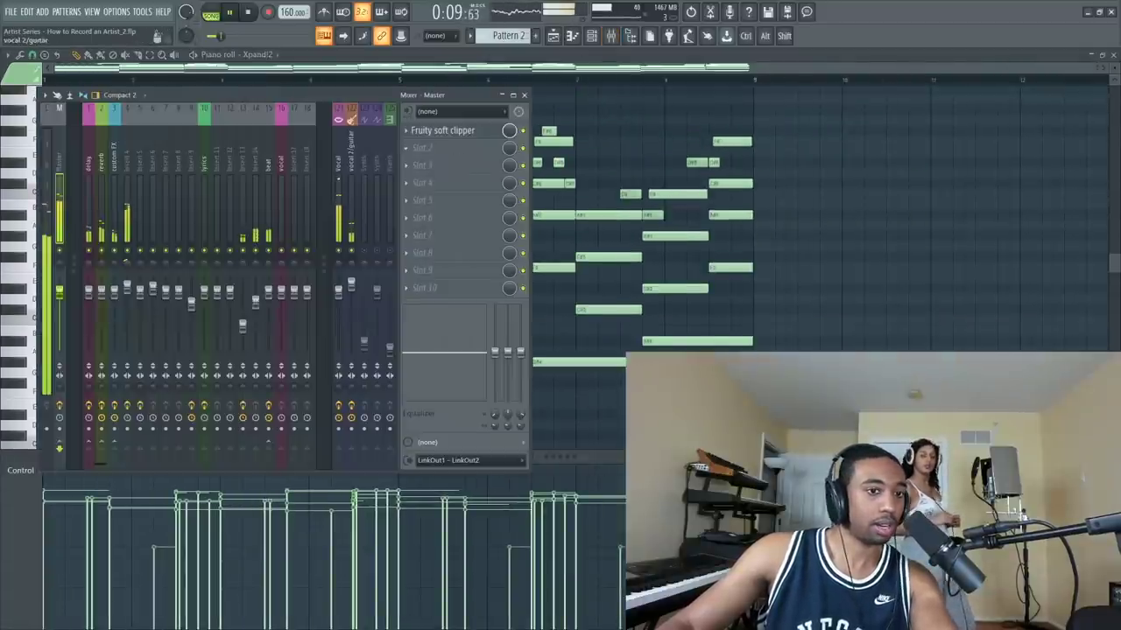
left_click(591, 36)
key("space")
left_click(164, 129)
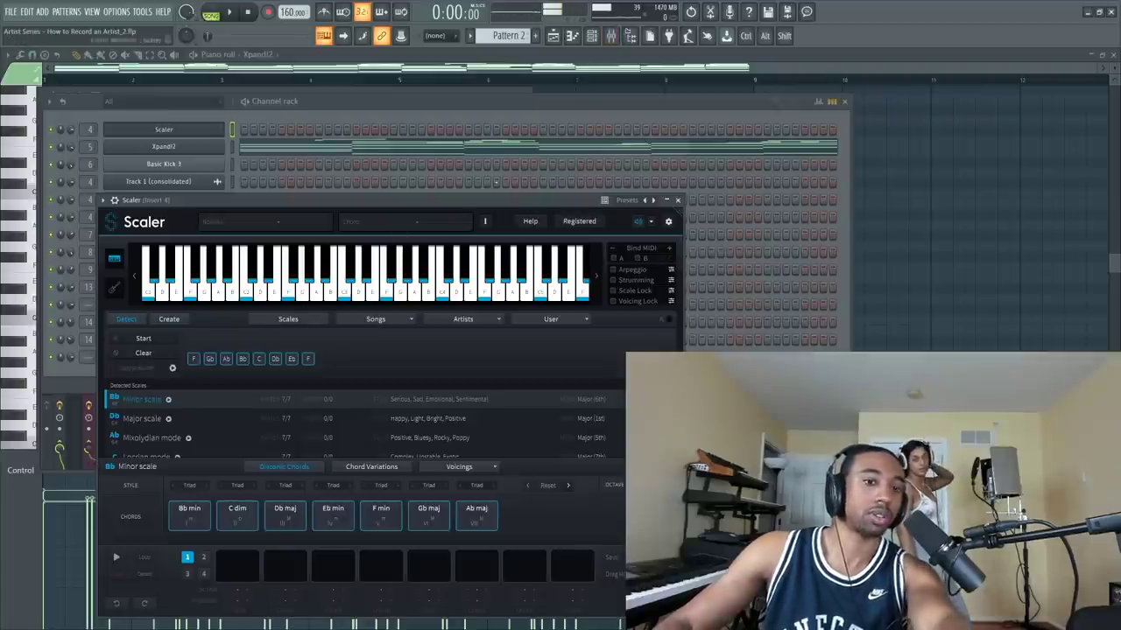
- Send the vocal 2/guitar track to the delay, reverb and custom FX tracks during playback and reset its fader
left_click(611, 35)
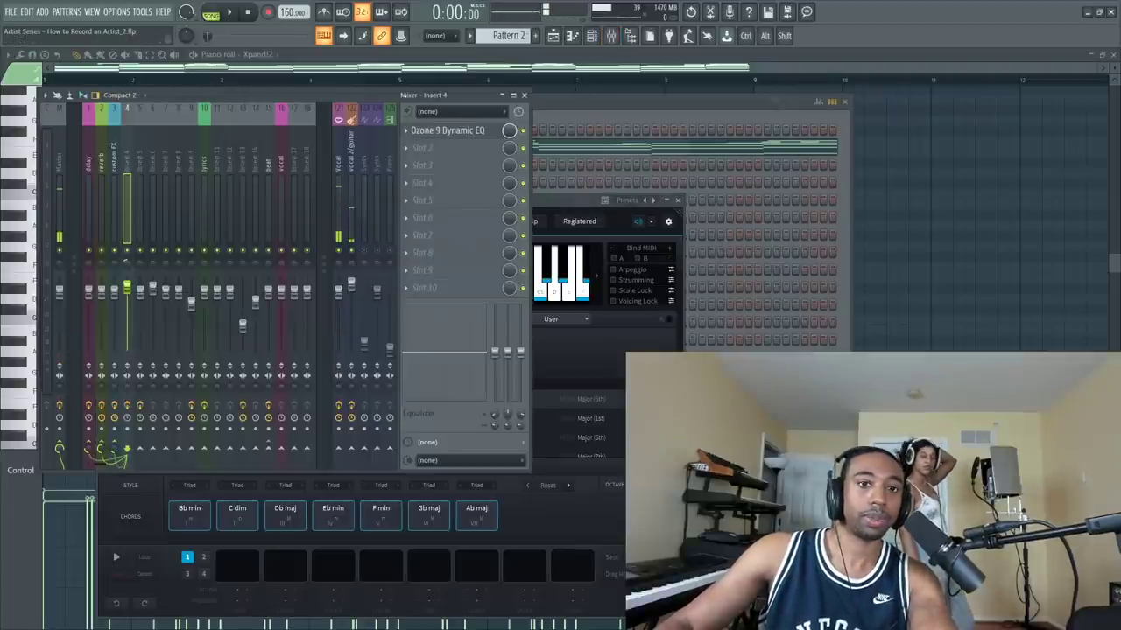
key("space")
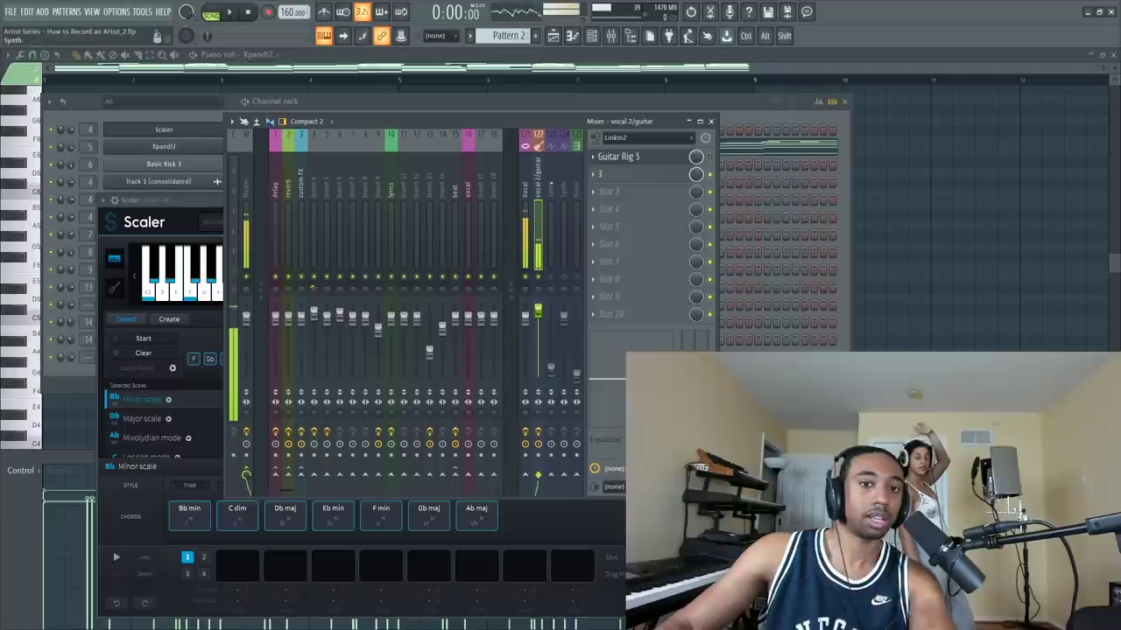
left_click(629, 179)
left_click_drag(460, 201, 918, 245)
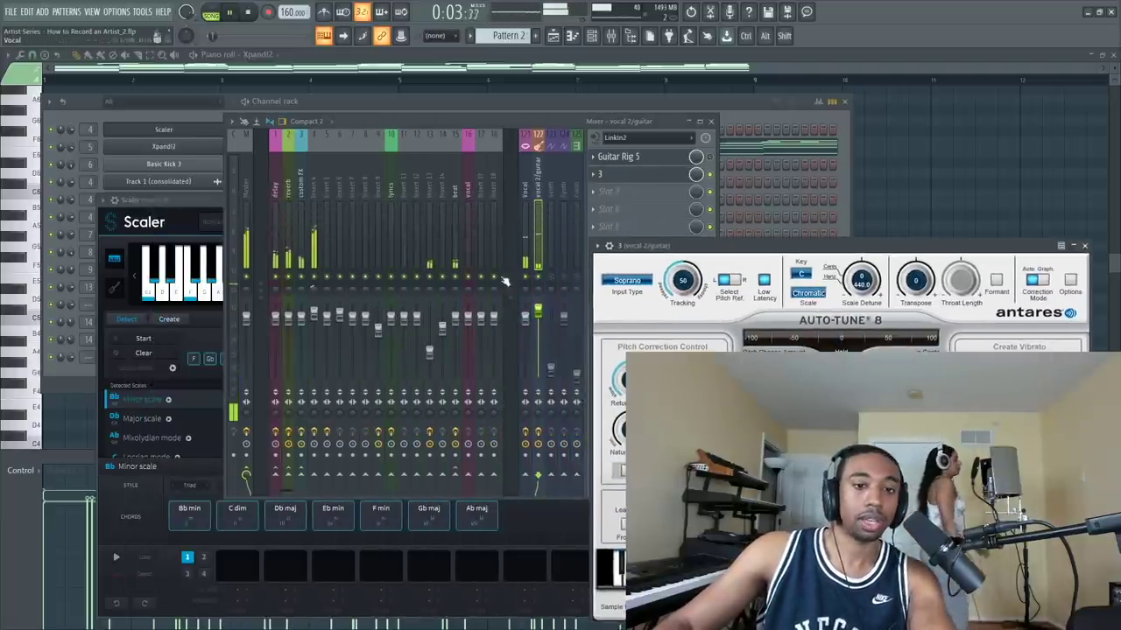
left_click(278, 476)
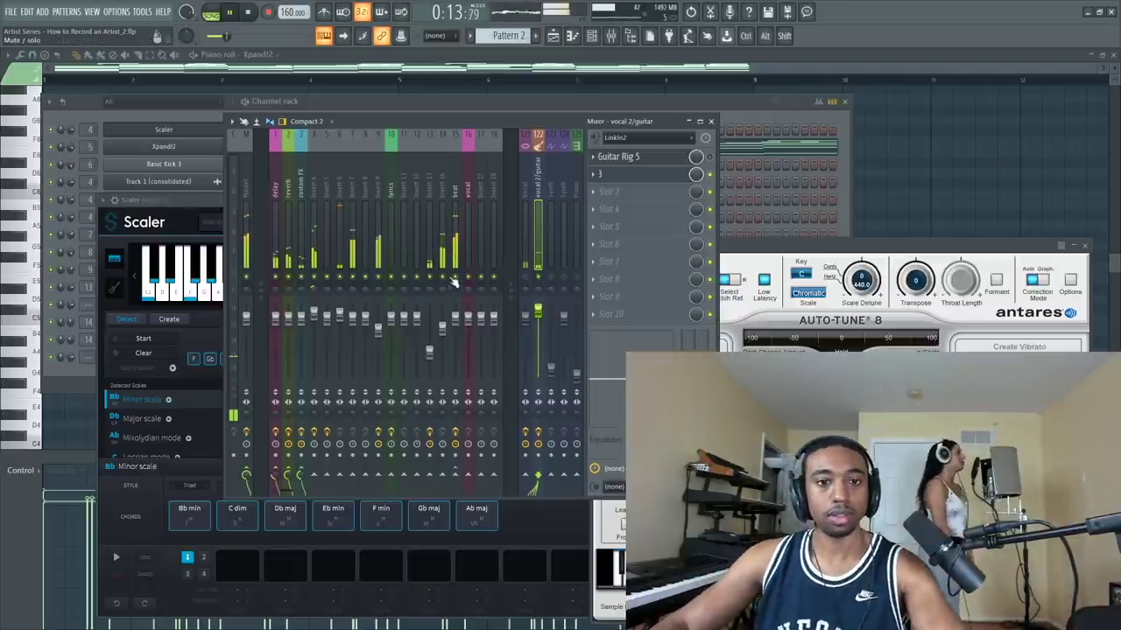
right_click(539, 314)
left_click(574, 327)
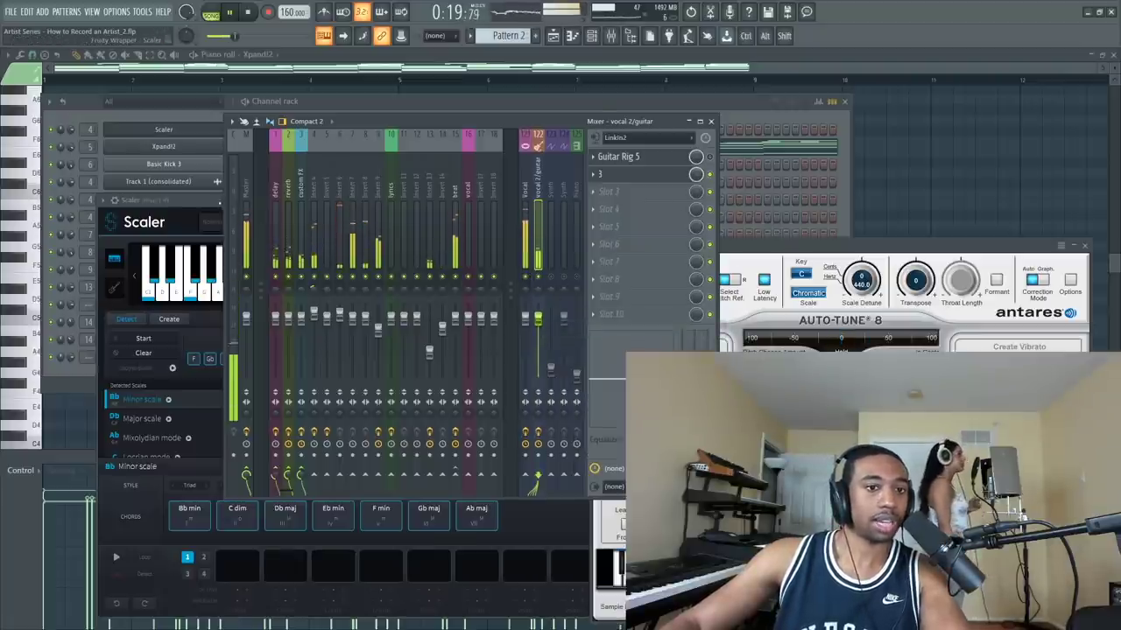
- Set Auto-Tune's key to Bb and its scale to Minor on the vocal 2/guitar track
key("F9")
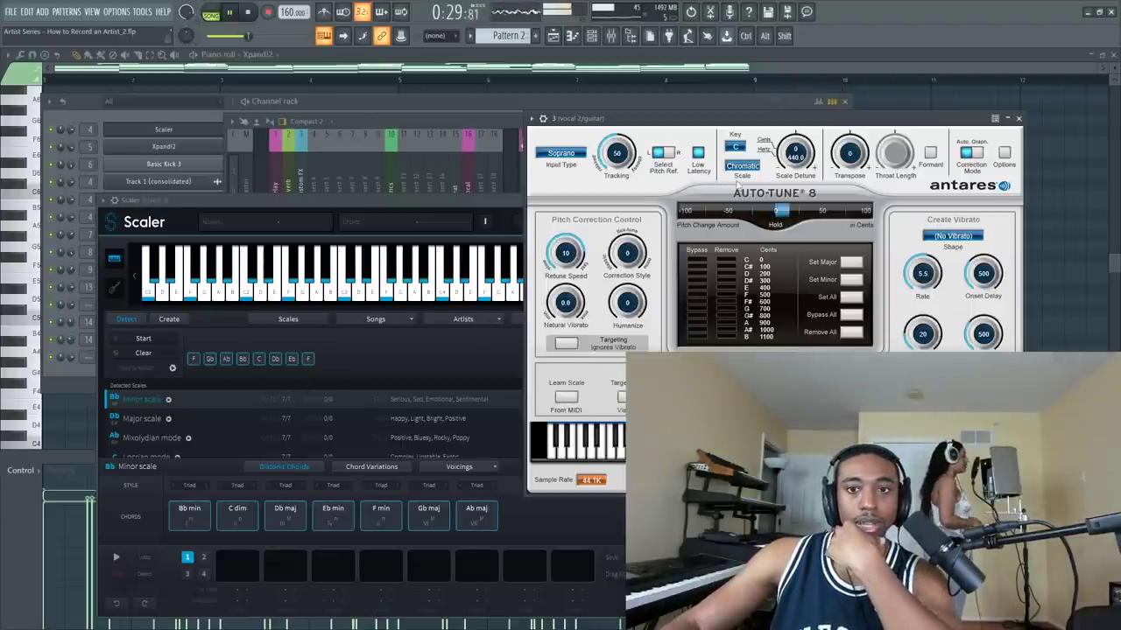
left_click(735, 149)
left_click(754, 280)
left_click(741, 168)
left_click(770, 181)
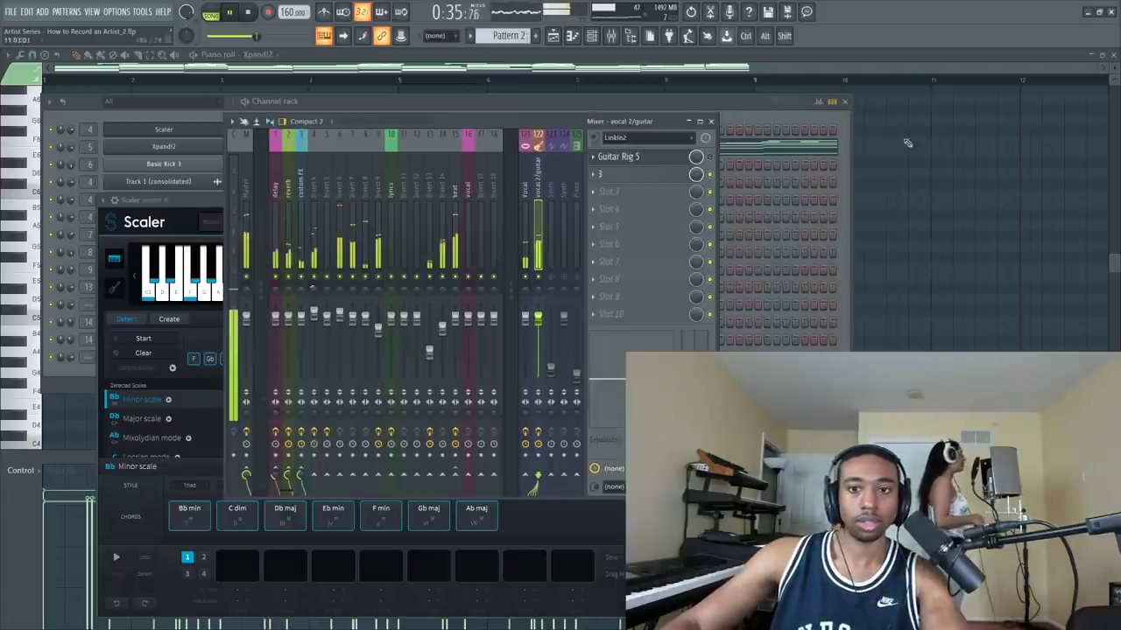
left_click(1017, 117)
- Reopen Auto-Tune on vocal 2/guitar, set Retune Speed to 1 during playback and stop playback
left_click(603, 173)
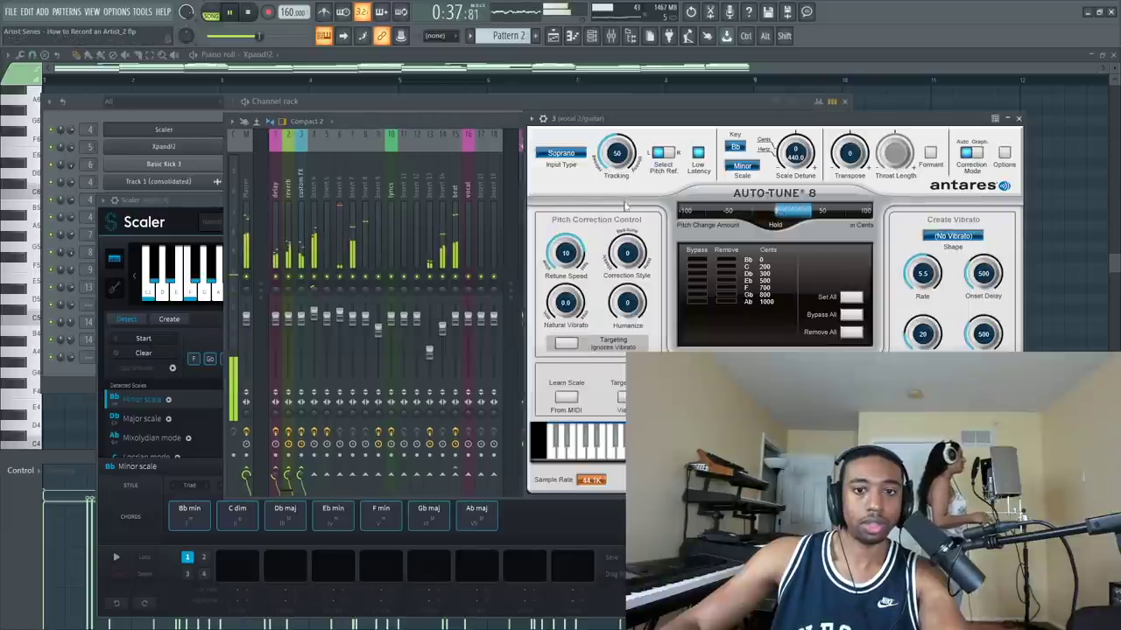
left_click_drag(584, 263, 584, 297)
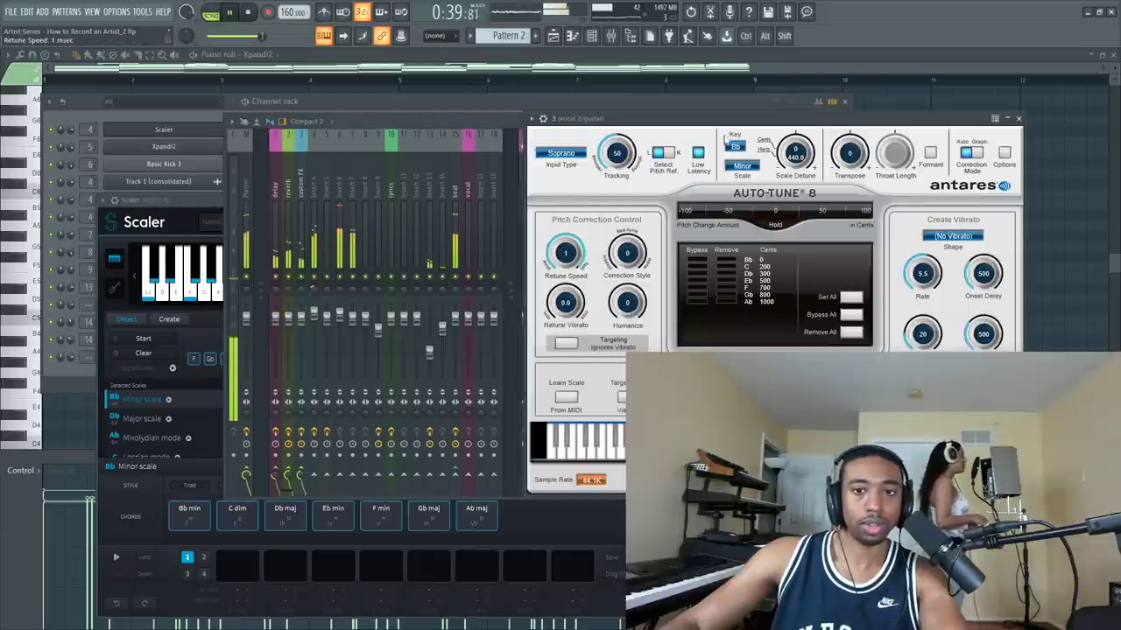
left_click_drag(721, 117, 814, 251)
key("space")
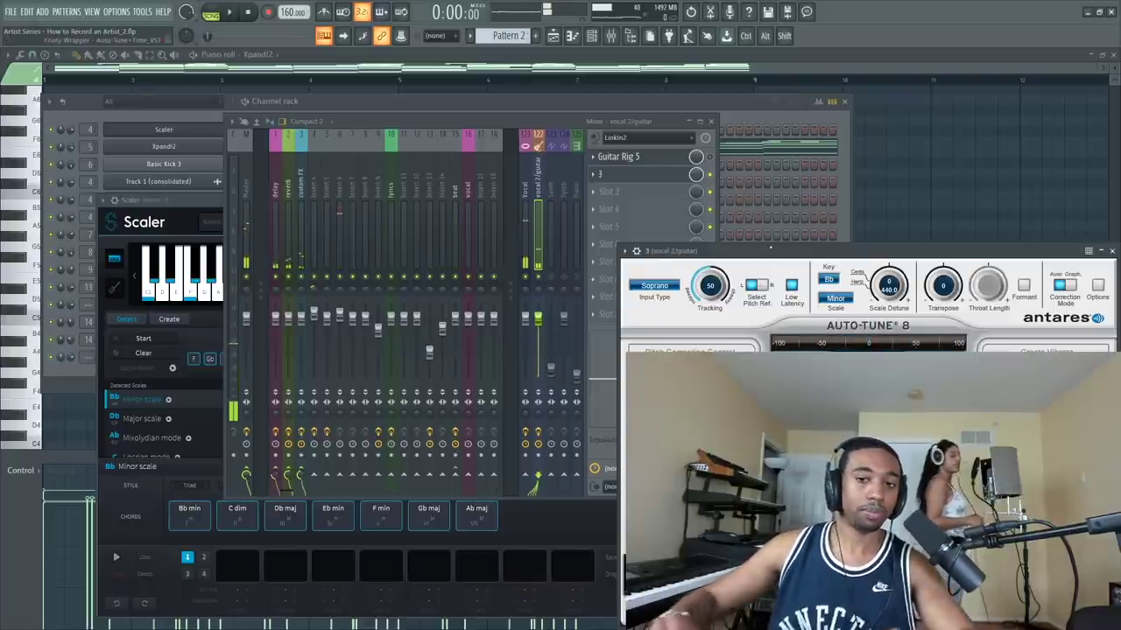
- Set Auto-Tune's Retune Speed to 10 and Correction Style to 44, and move its window so all controls are visible
left_click_drag(770, 248, 752, 175)
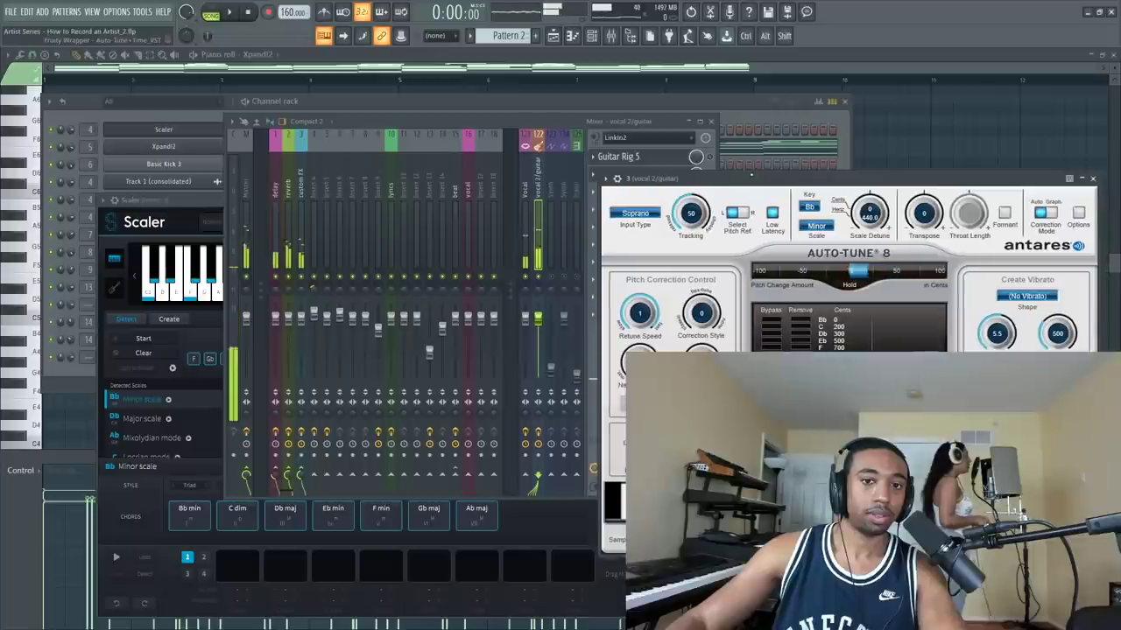
left_click(412, 363)
left_click(854, 183)
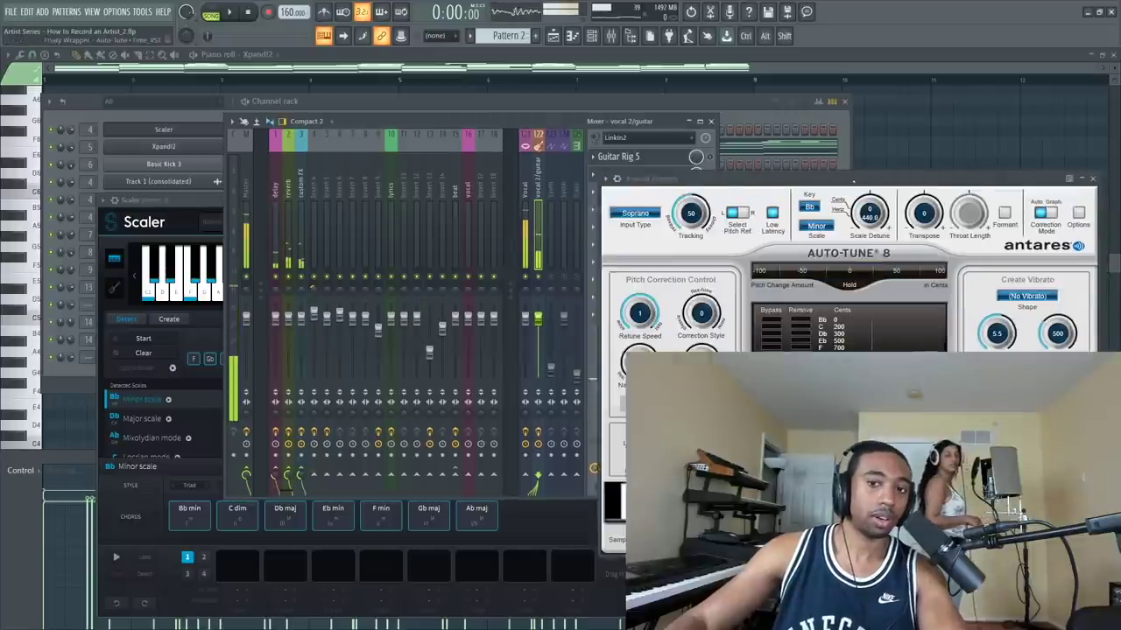
left_click_drag(854, 181, 806, 182)
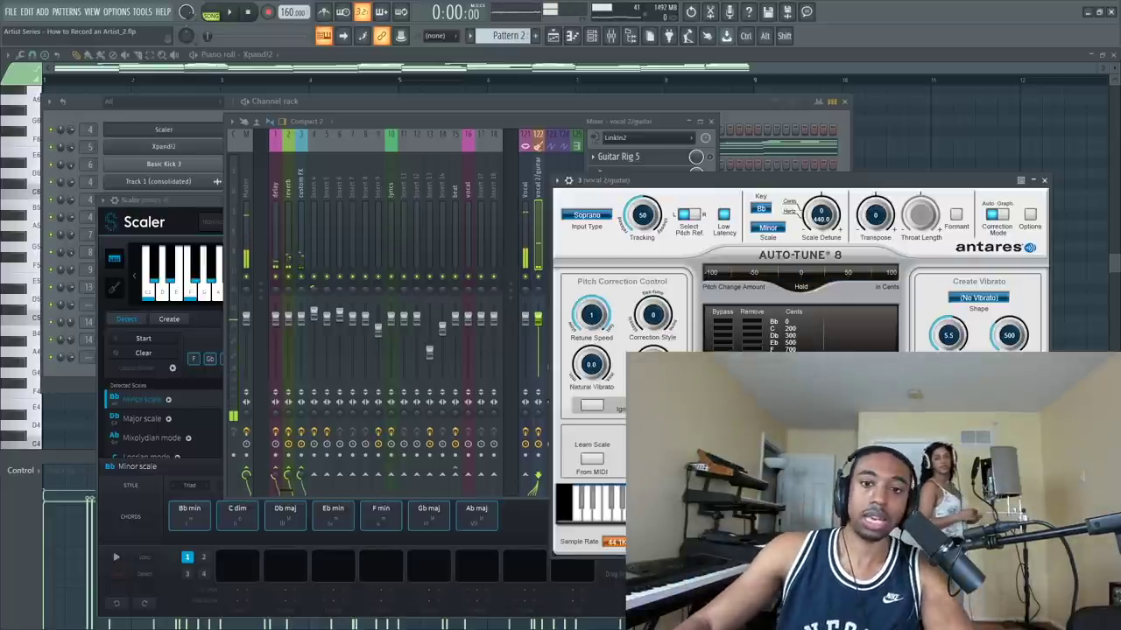
scroll(604, 300, "up", 5)
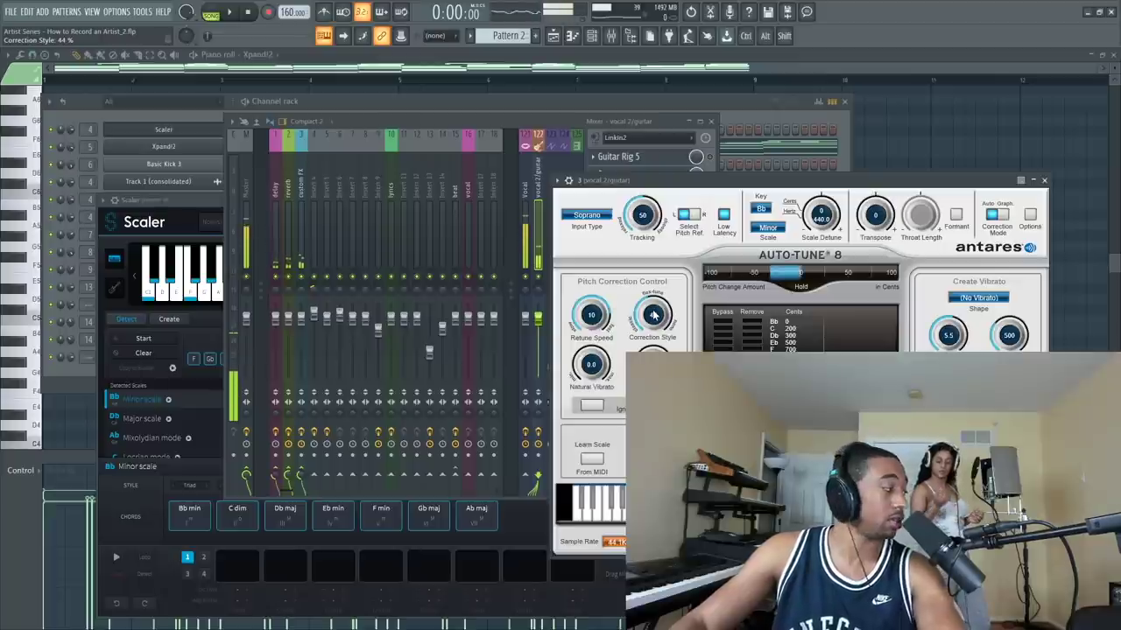
left_click_drag(676, 180, 158, 68)
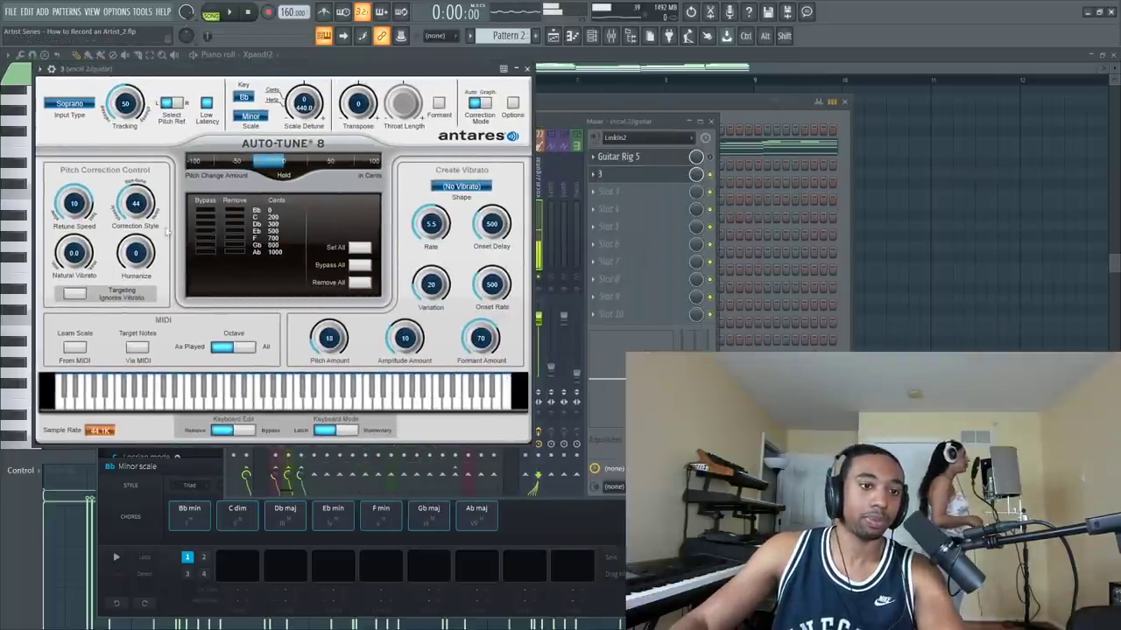
- Close Auto-Tune, bring the channel rack forward, play the song for a few seconds and stop playback
left_click(527, 69)
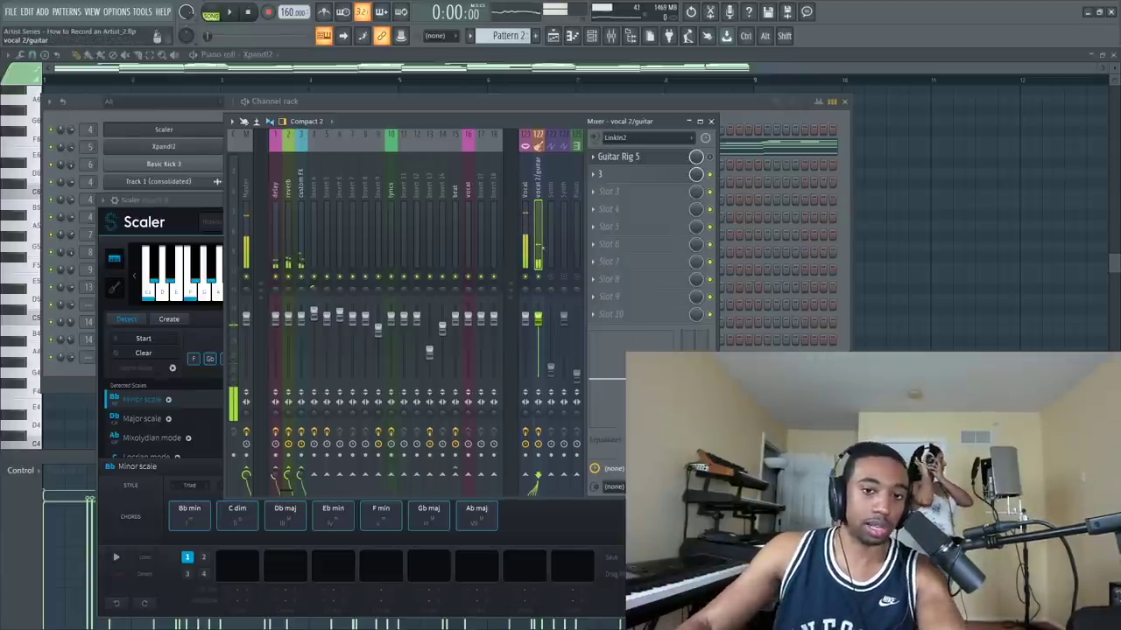
left_click(756, 110)
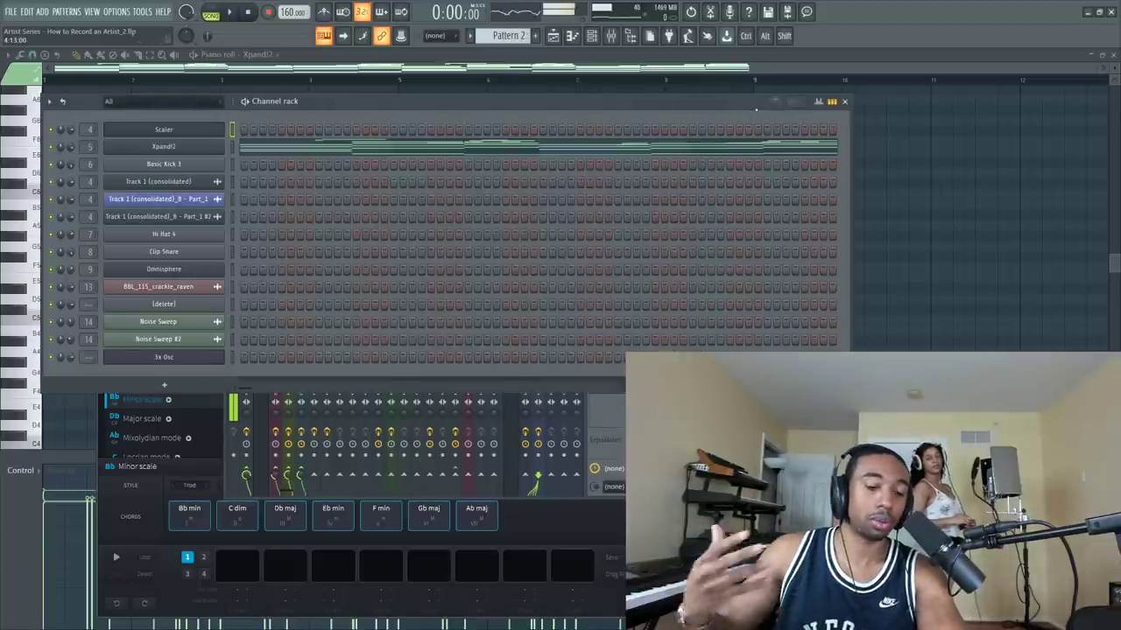
key("space")
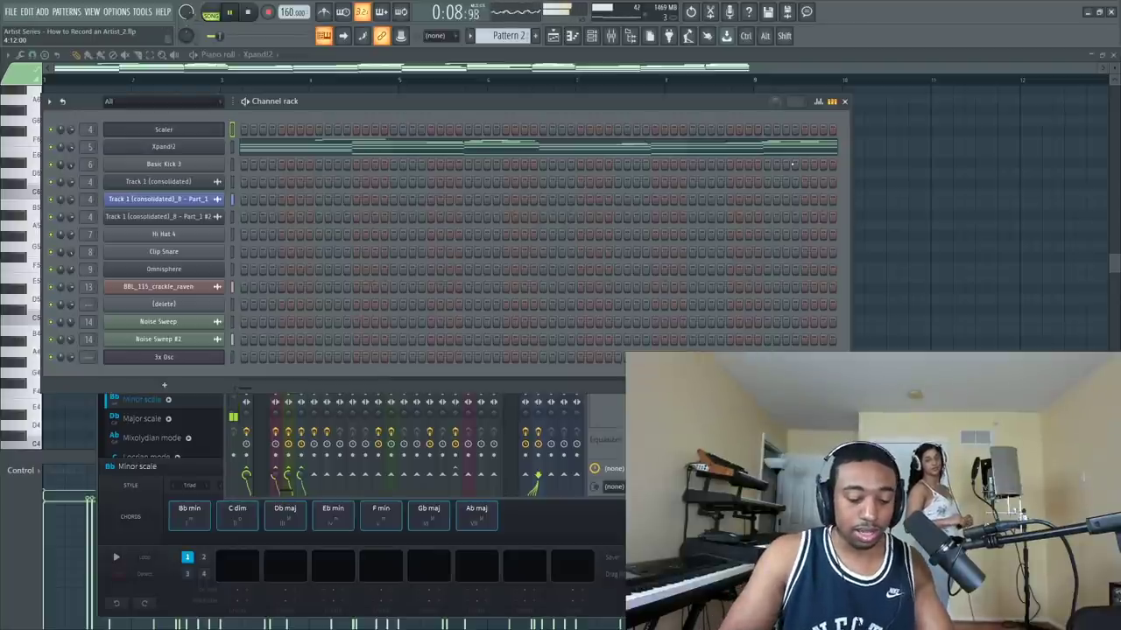
key("space")
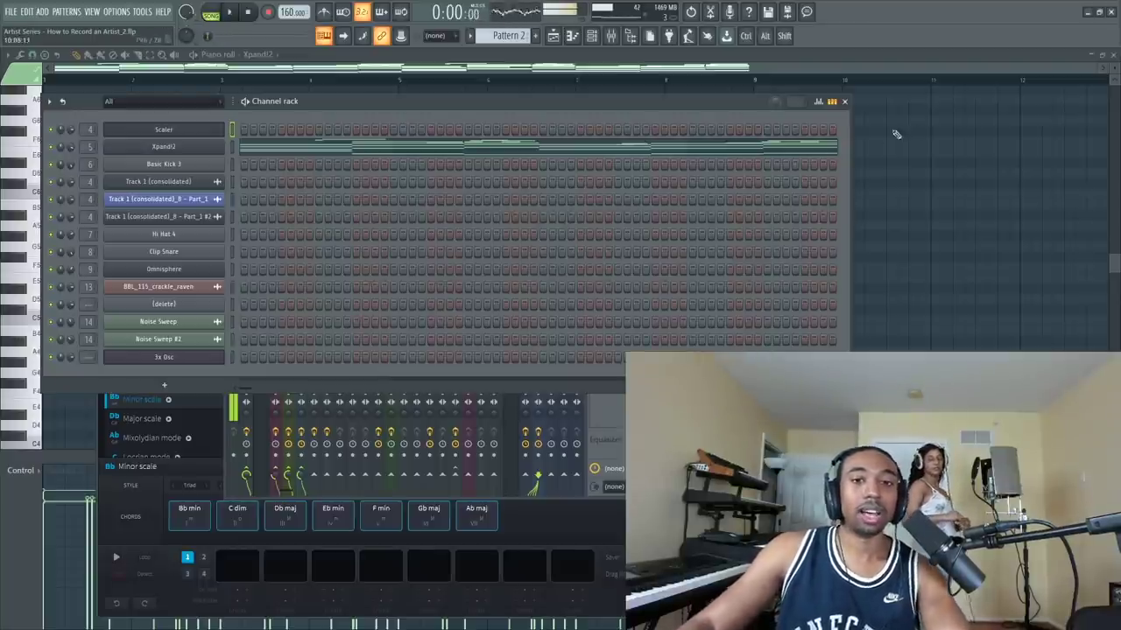
- Arm the vocal 2/guitar mixer track for recording and set its Auto-Tune Retune Speed to 18
left_click(611, 36)
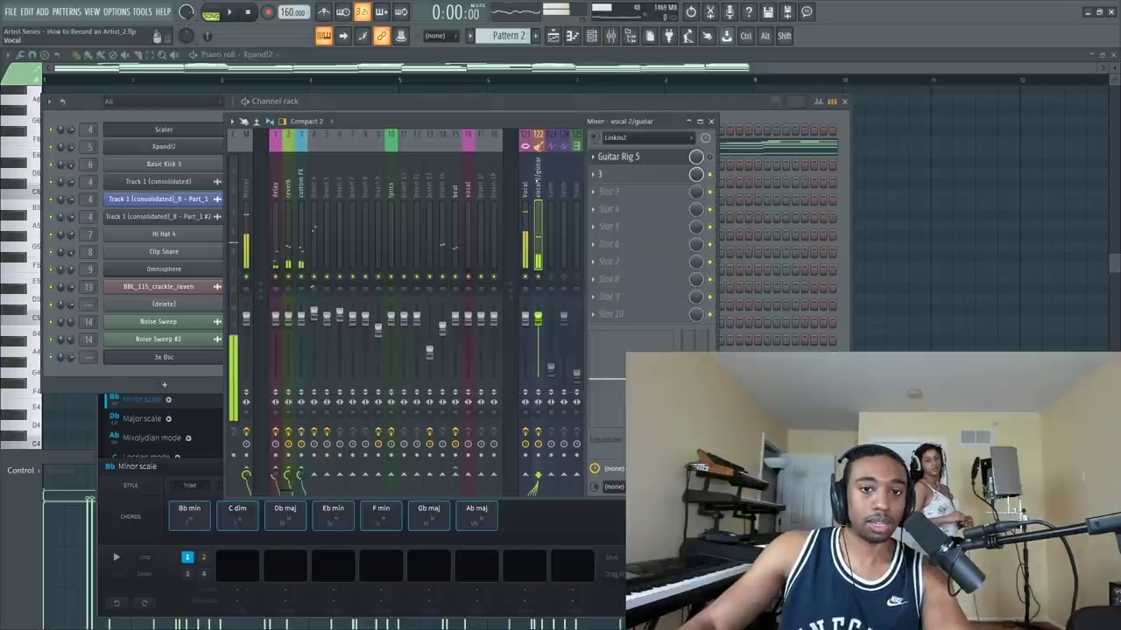
left_click(525, 319)
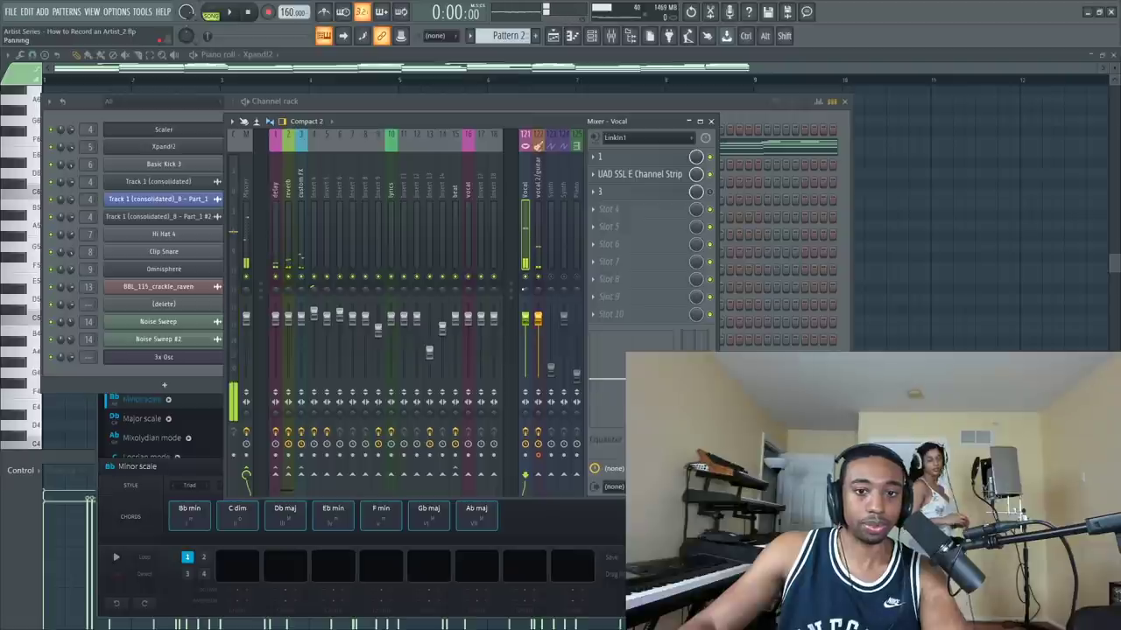
left_click(538, 319)
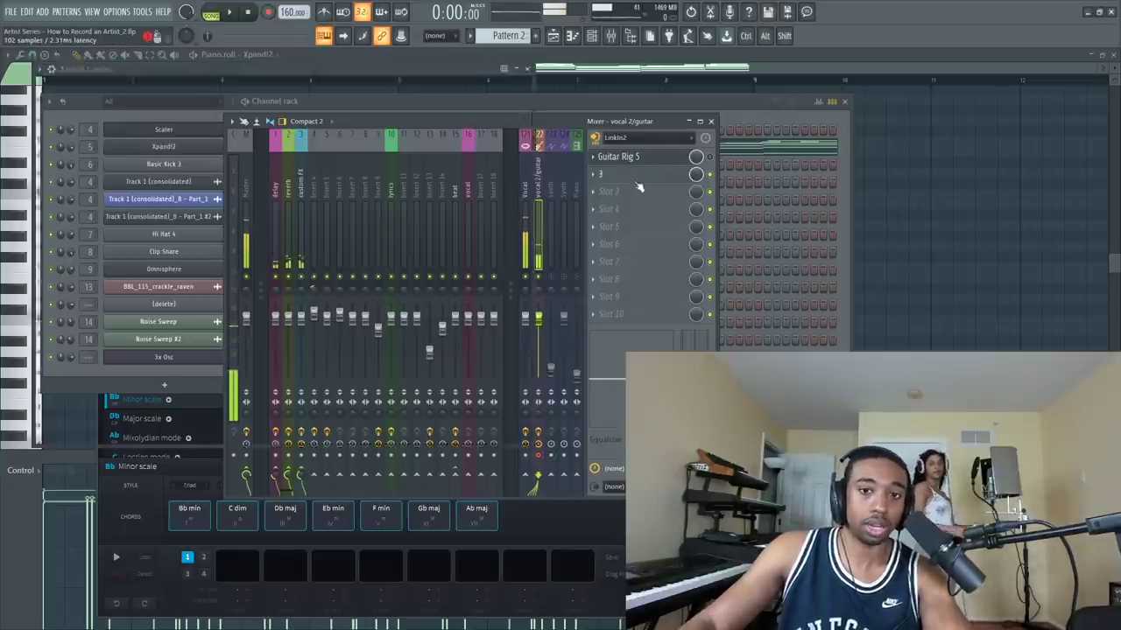
left_click(599, 173)
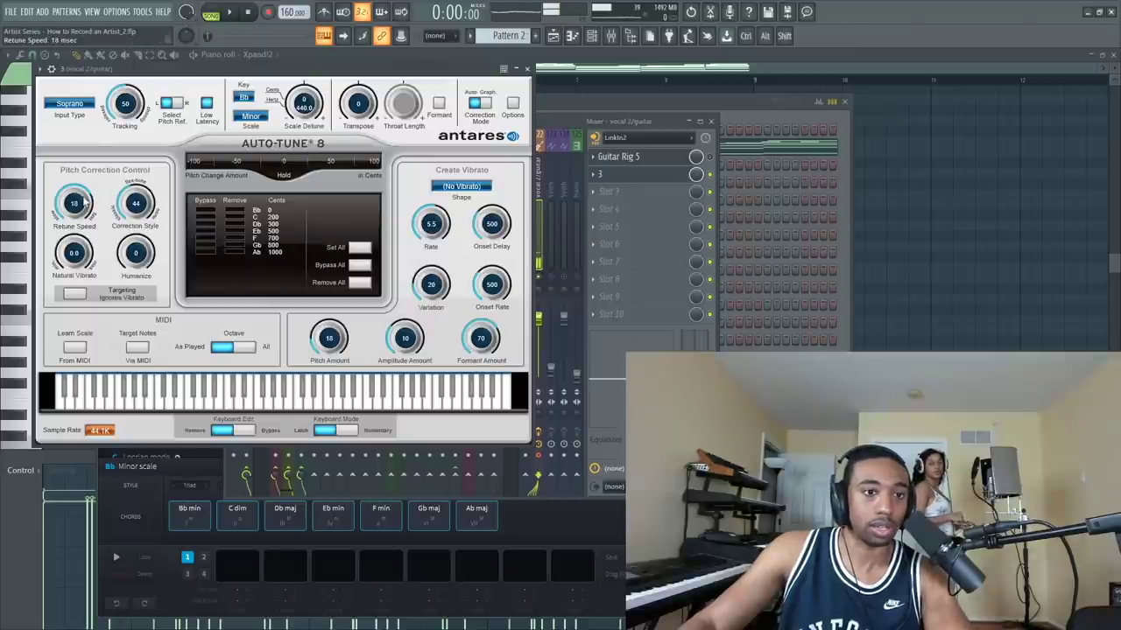
left_click(527, 70)
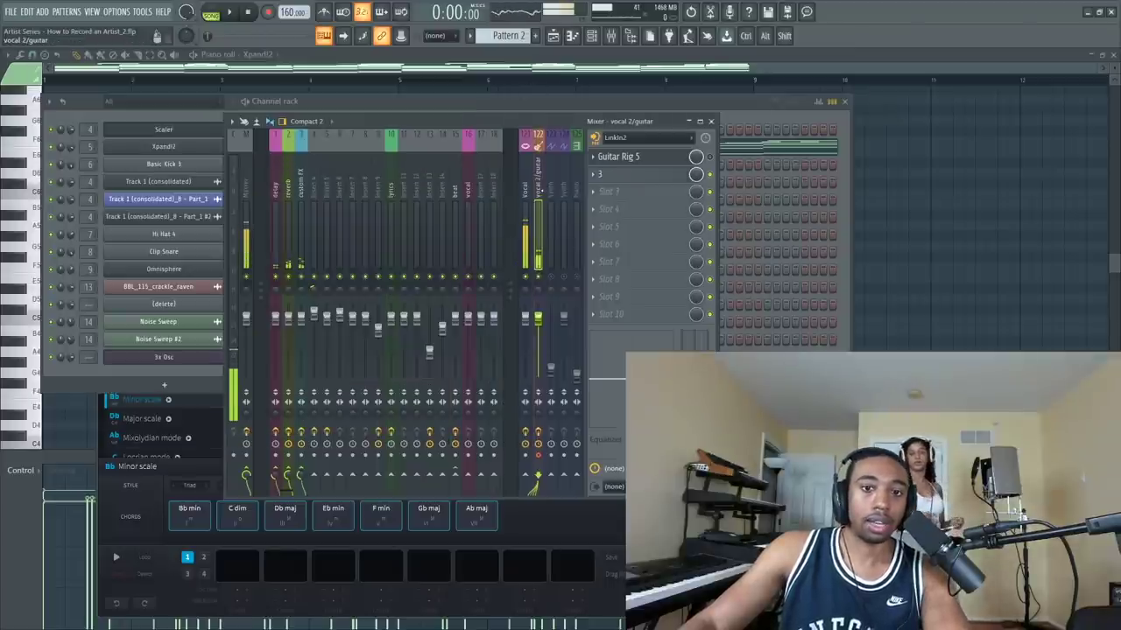
- Enable recording, dismiss the recording type prompt and set the precount duration to 2 bars
left_click(269, 12)
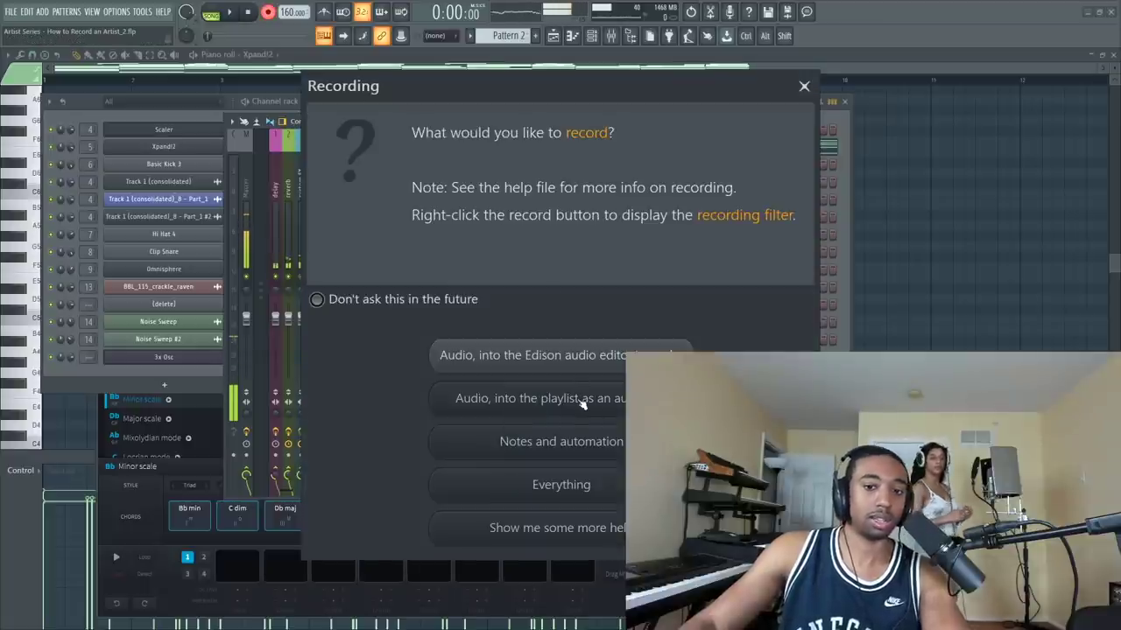
left_click(803, 86)
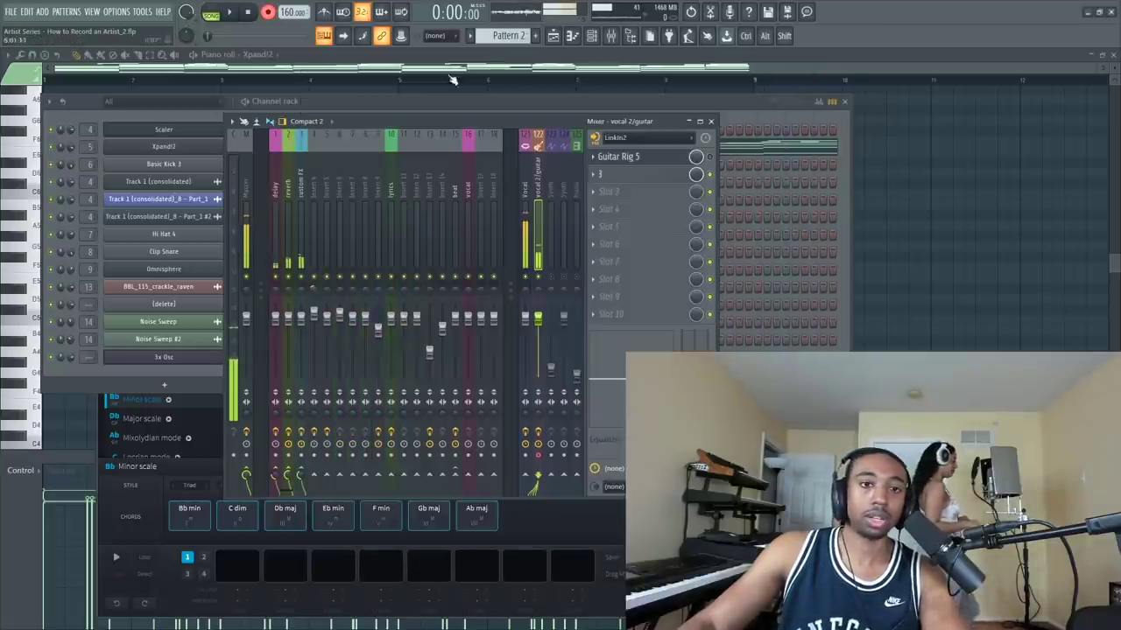
right_click(363, 12)
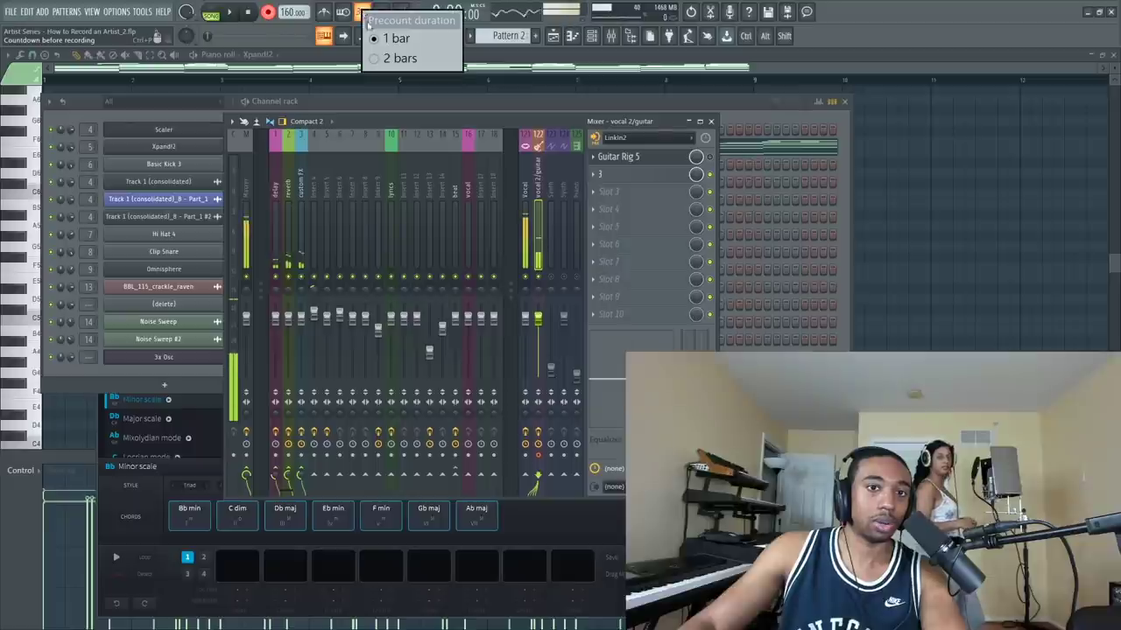
left_click(398, 58)
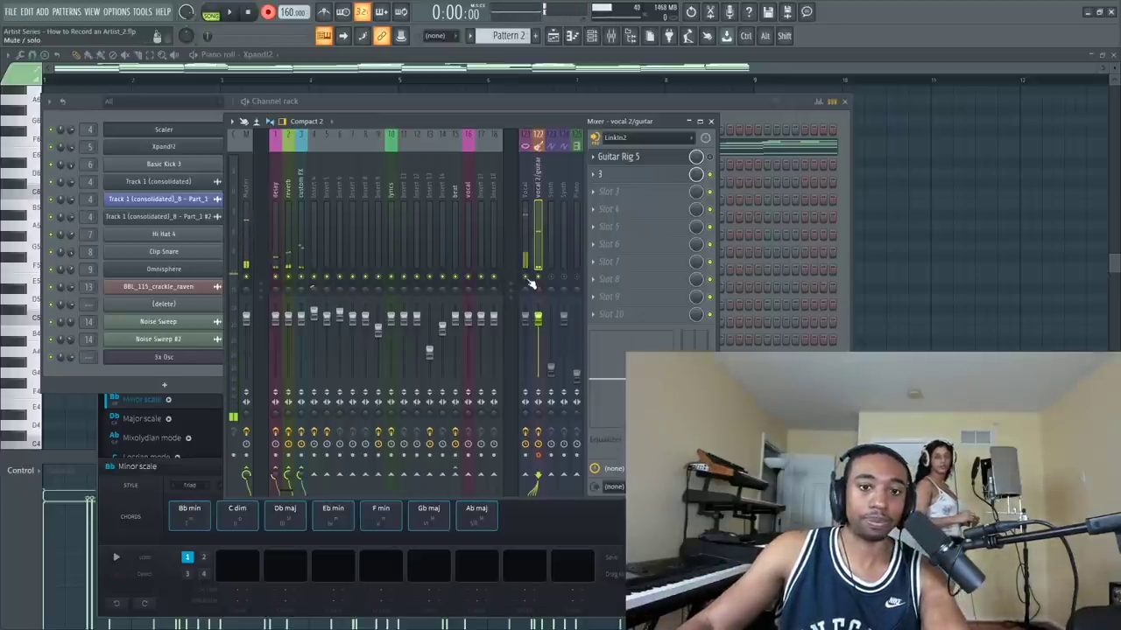
- Record the artist's vocal take from the song start into the playlist as an audio clip, stopping around bar 32
left_click(268, 12)
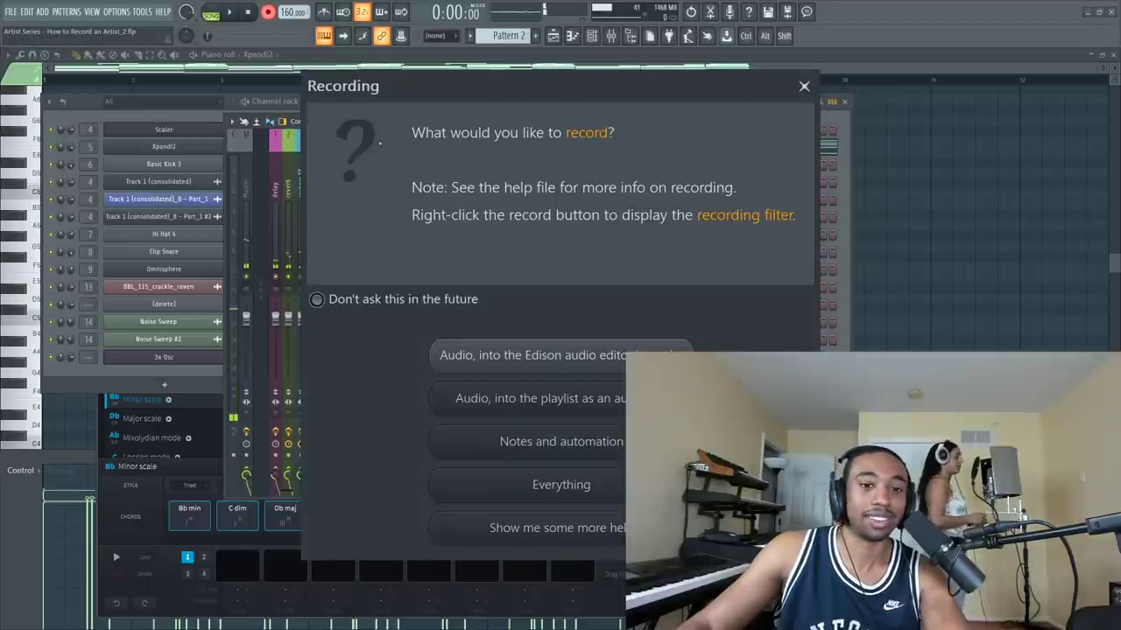
left_click(527, 399)
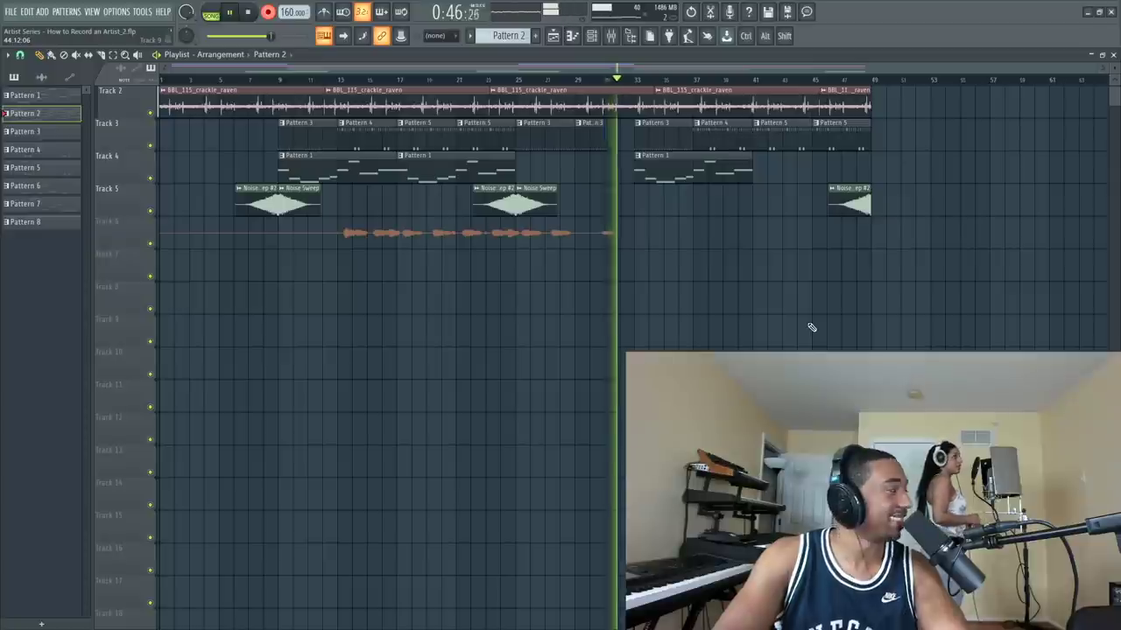
key("space")
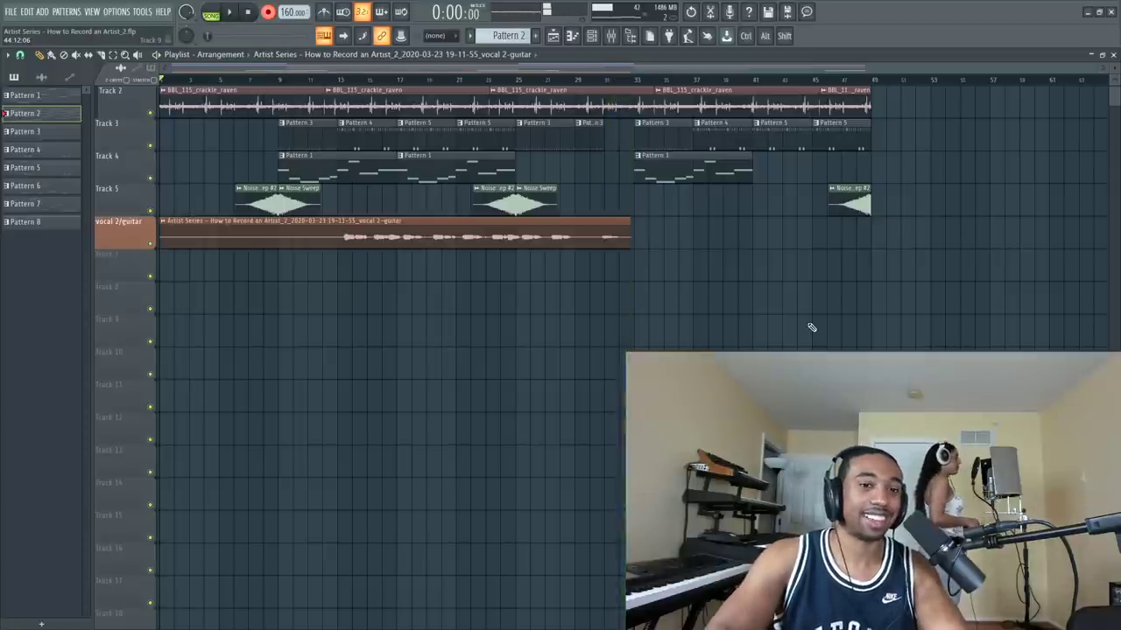
- Turn off recording and trim the silent beginning of the vocal 2/guitar clip to start at about bar 13
left_click(611, 36)
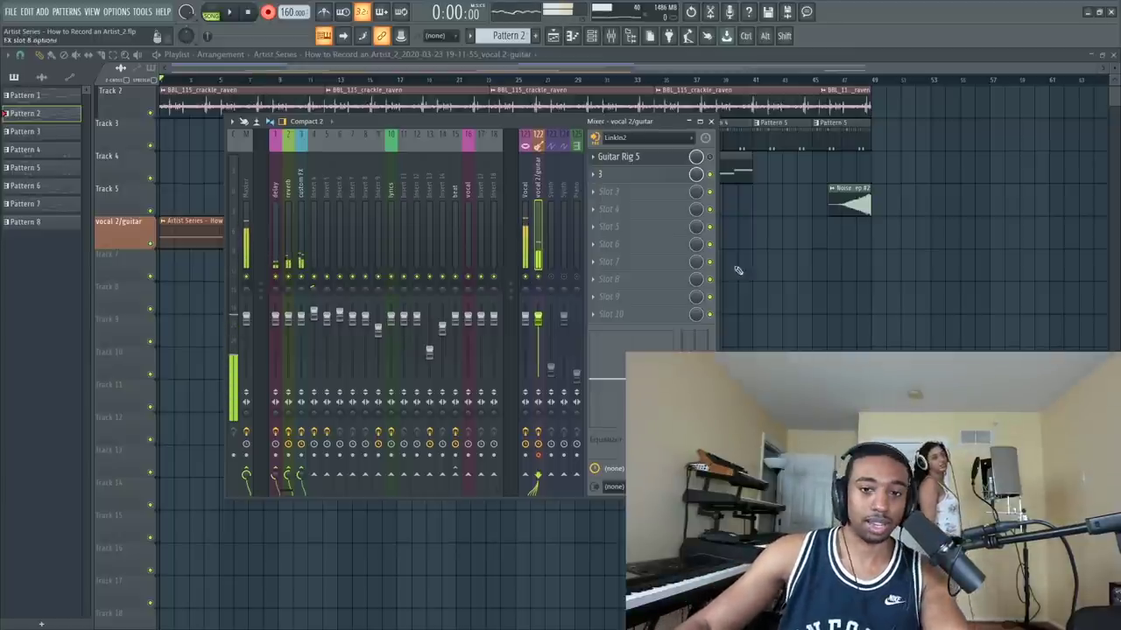
key("F9")
left_click(368, 245)
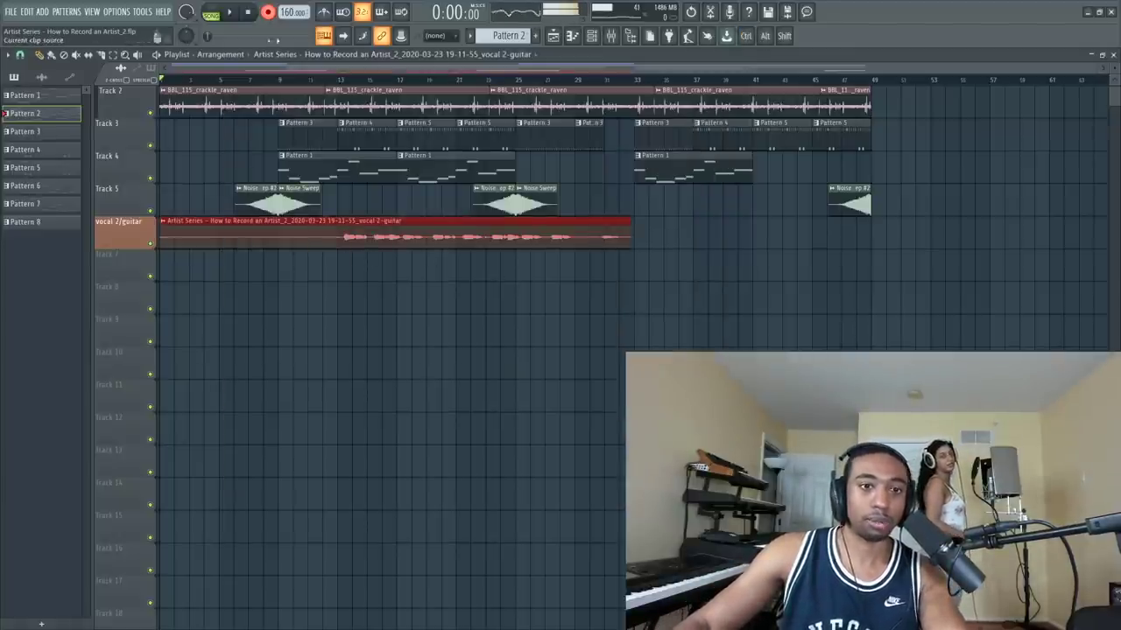
left_click(338, 311)
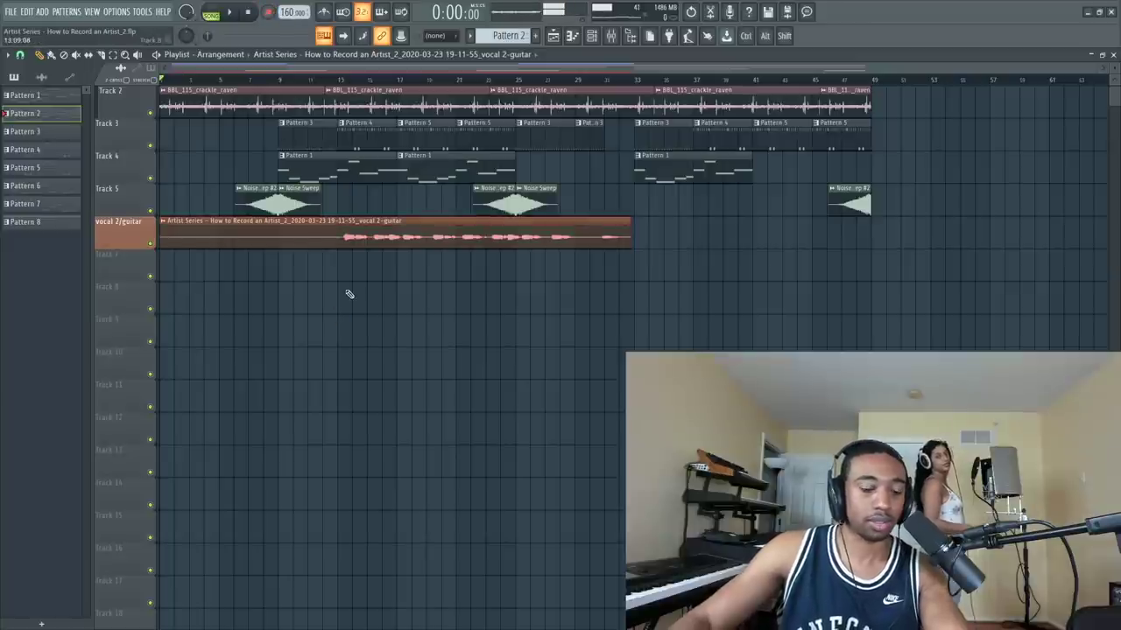
left_click(171, 244)
left_click_drag(163, 240, 344, 272)
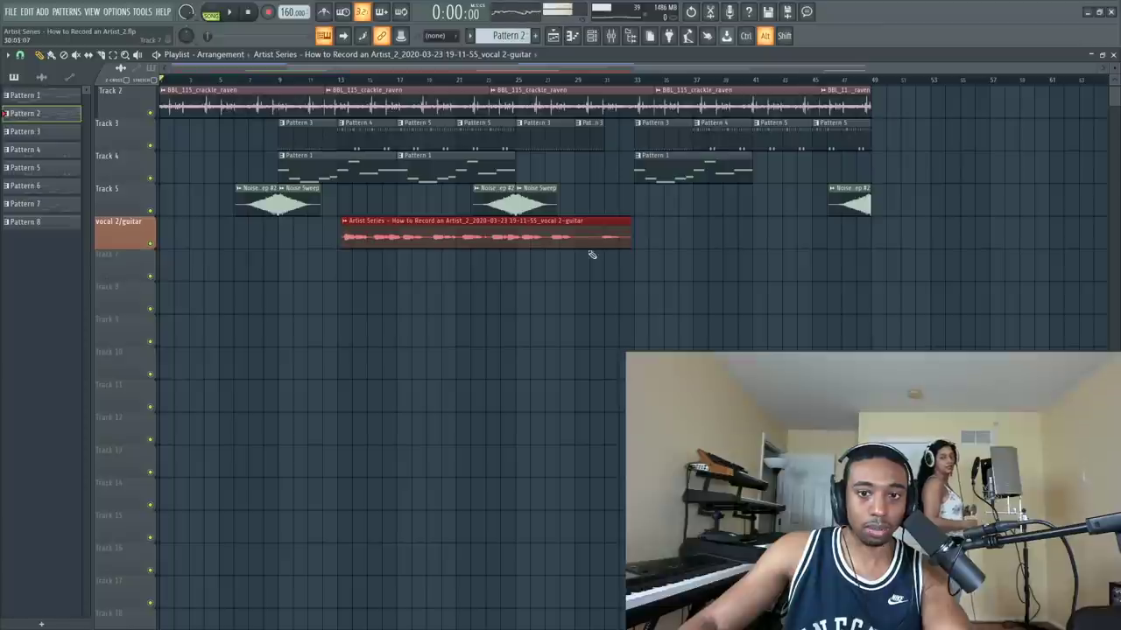
- Open the recorded vocal clip's channel settings to check its mixer routing, and close them
left_click(348, 220)
left_click(390, 293)
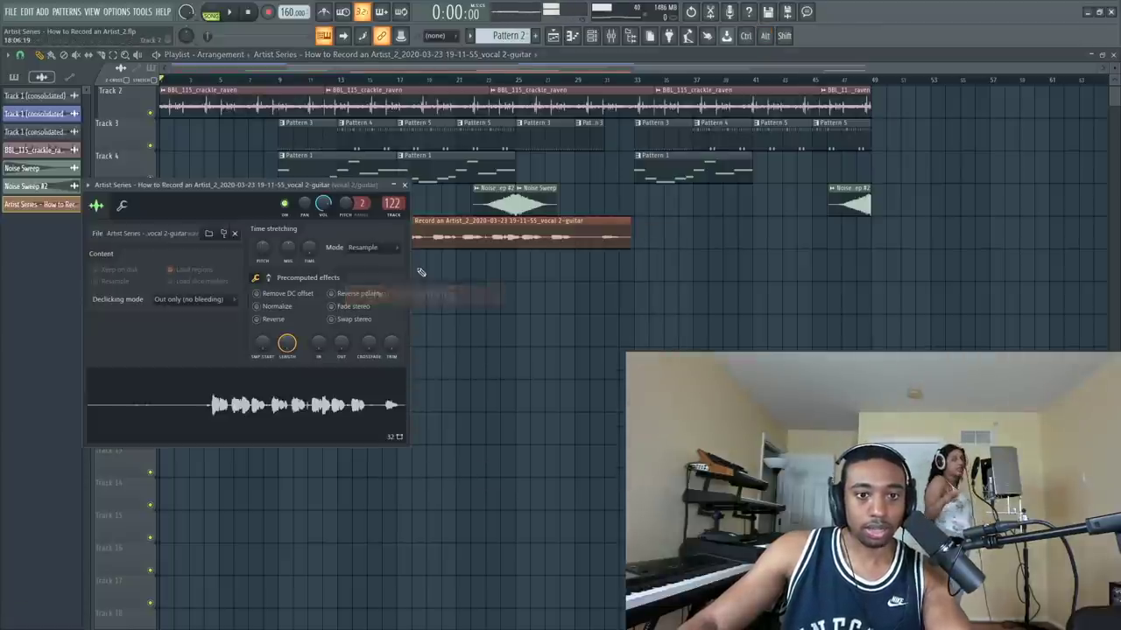
left_click(404, 184)
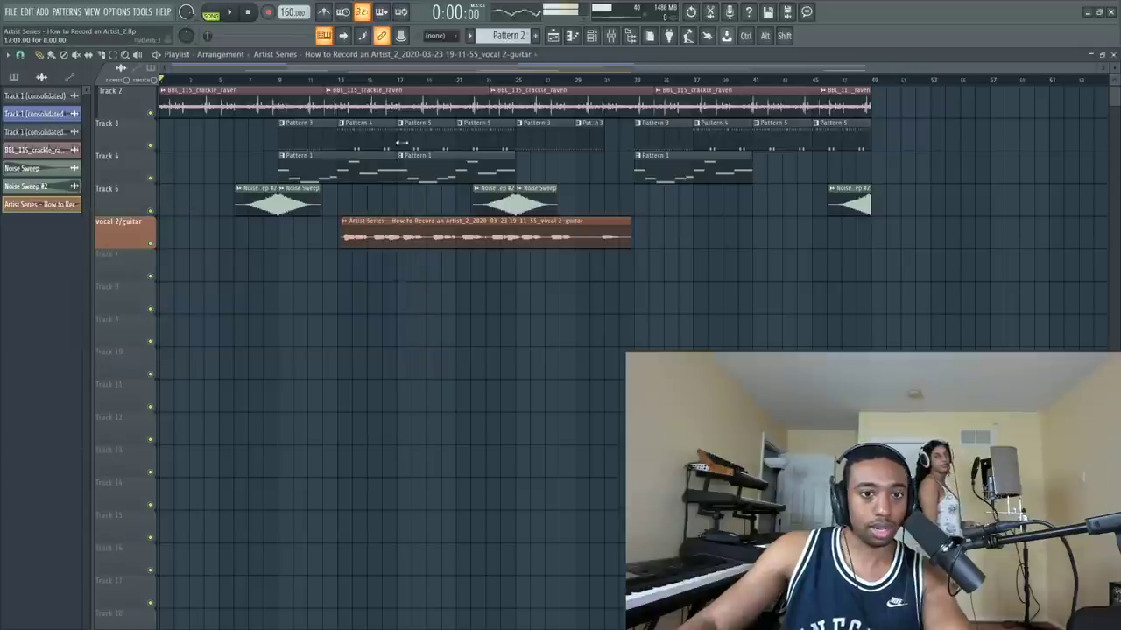
- Route the recorded vocal's channel away from the input track to mixer track 16, named vocal
left_click(591, 36)
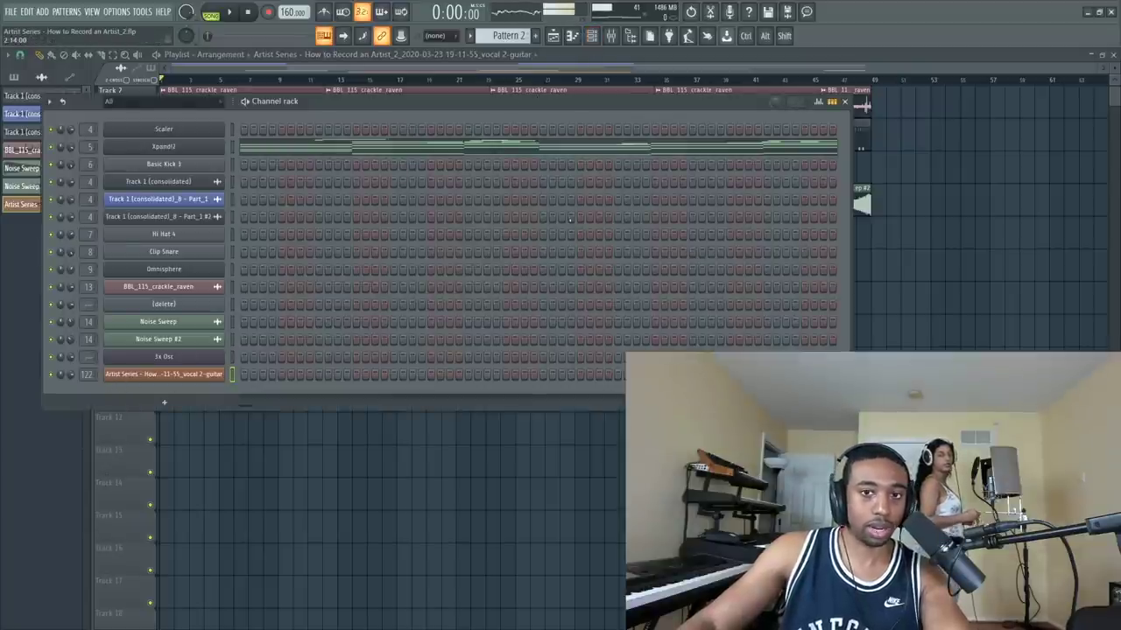
left_click(611, 36)
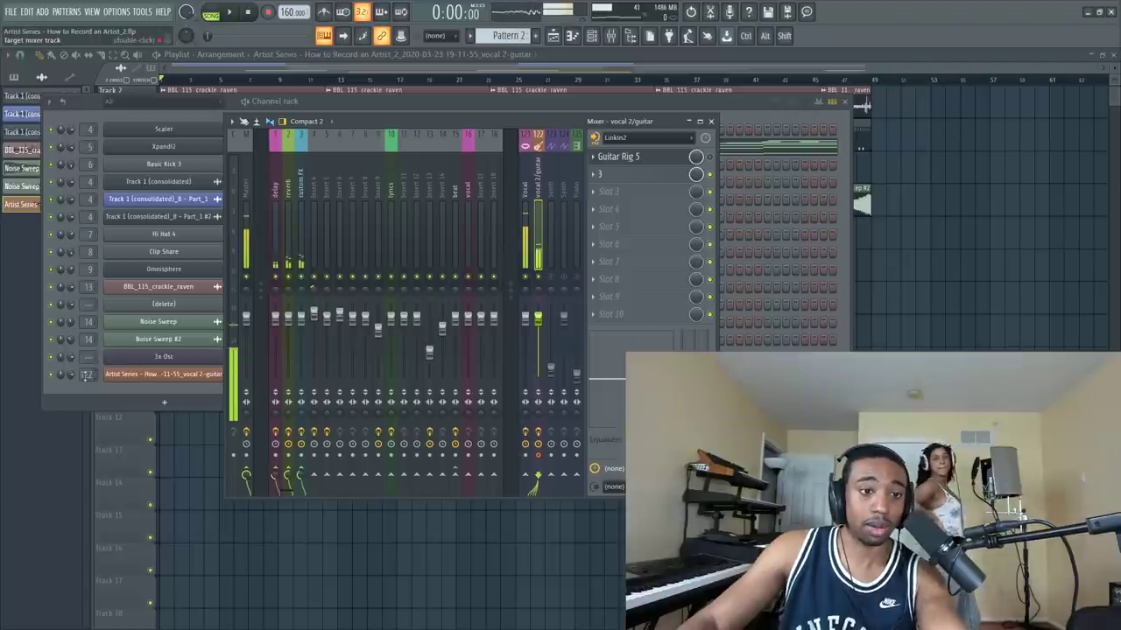
right_click(85, 375)
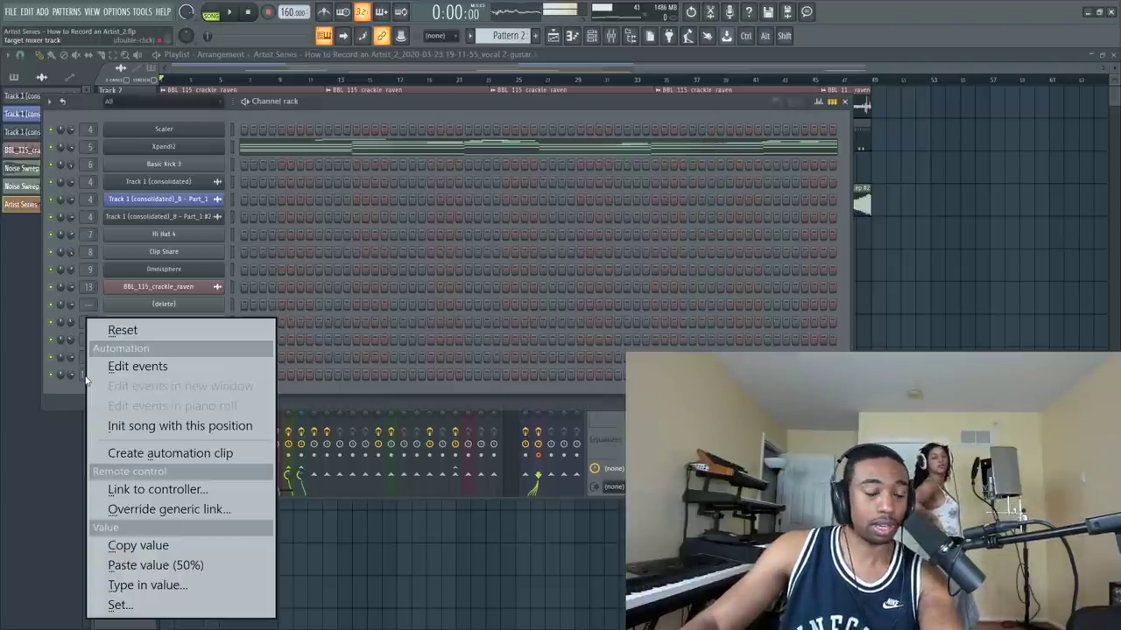
left_click(86, 375)
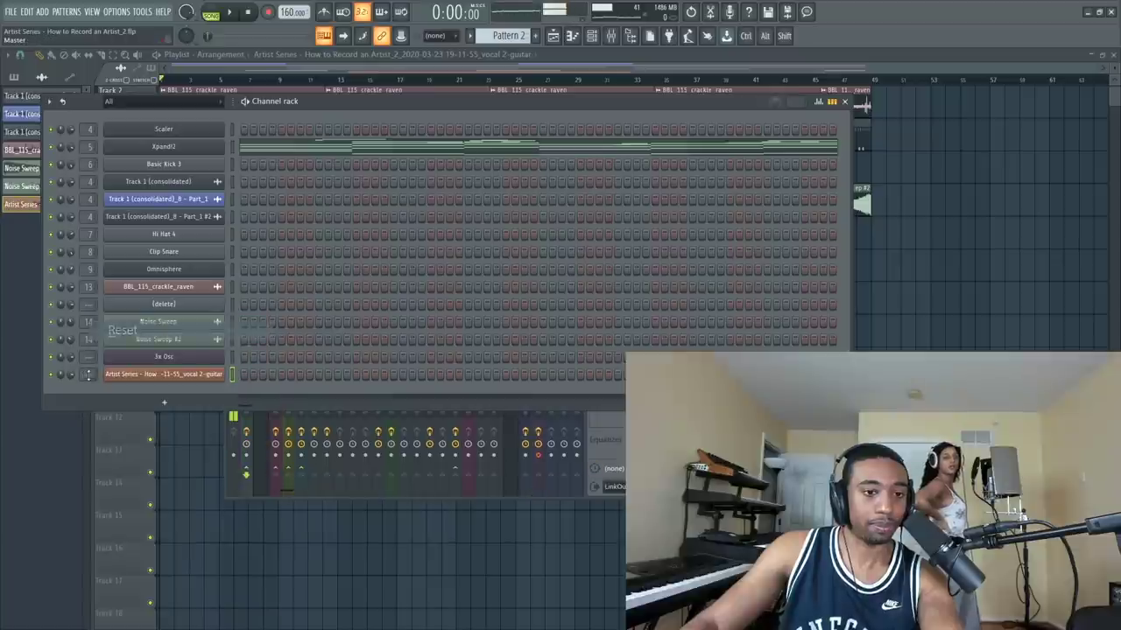
scroll(87, 374, "up", 6)
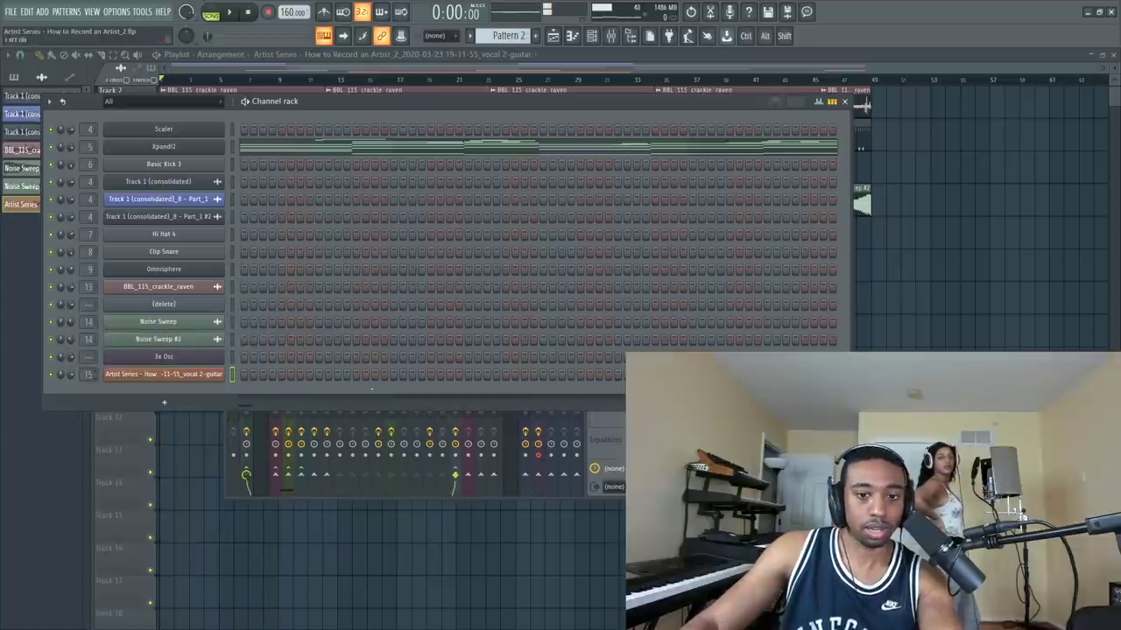
key("F9")
left_click(479, 188)
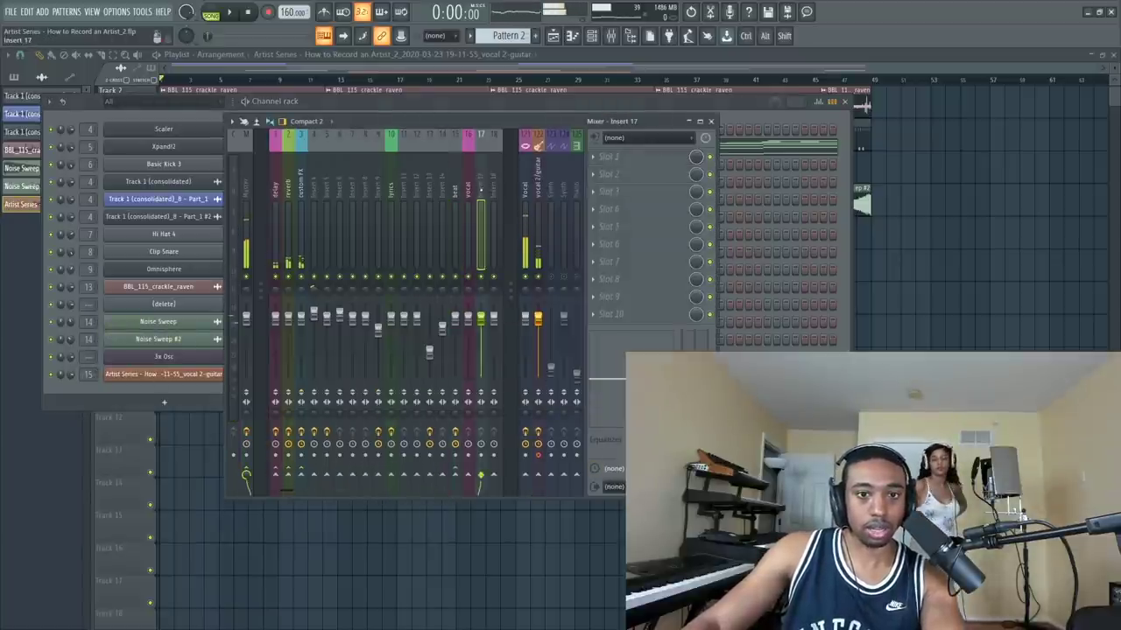
left_click(468, 188)
left_click(88, 374)
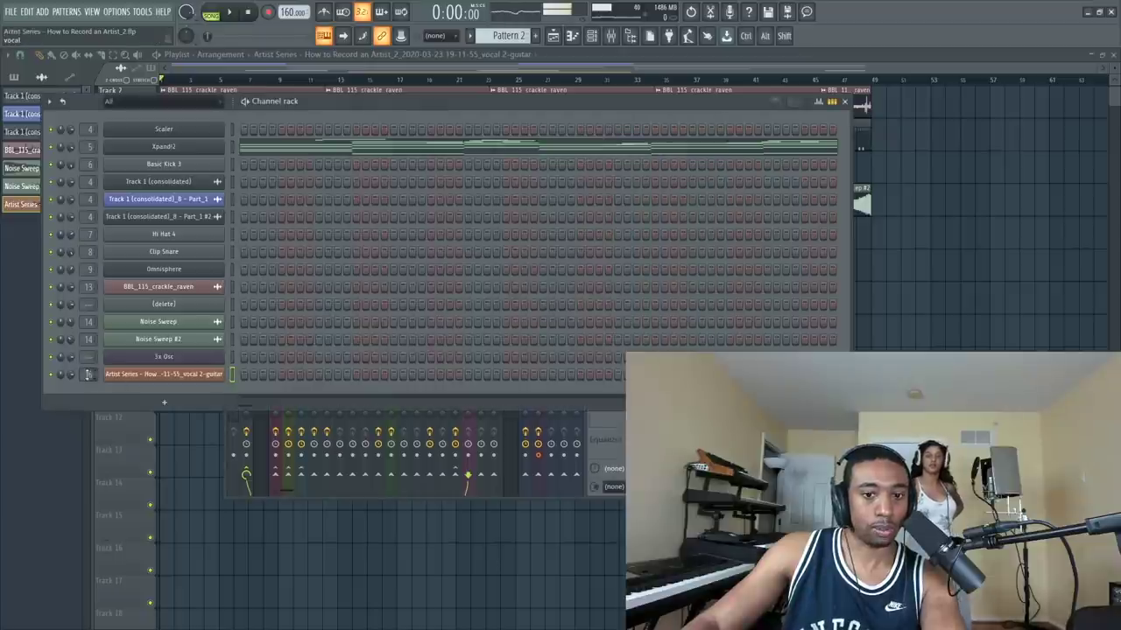
- Set the playback start at the vocal clip's beginning near bar 13 and play it with the mixer visible to check track 16's signal
key("F9")
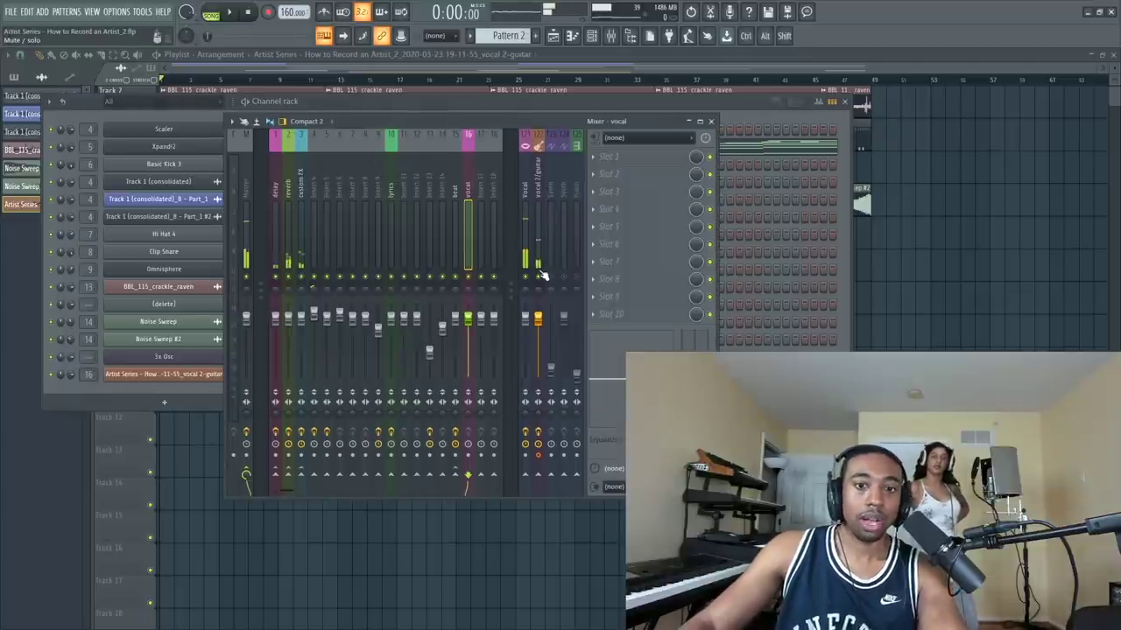
key("F12")
left_click_drag(367, 79, 338, 80)
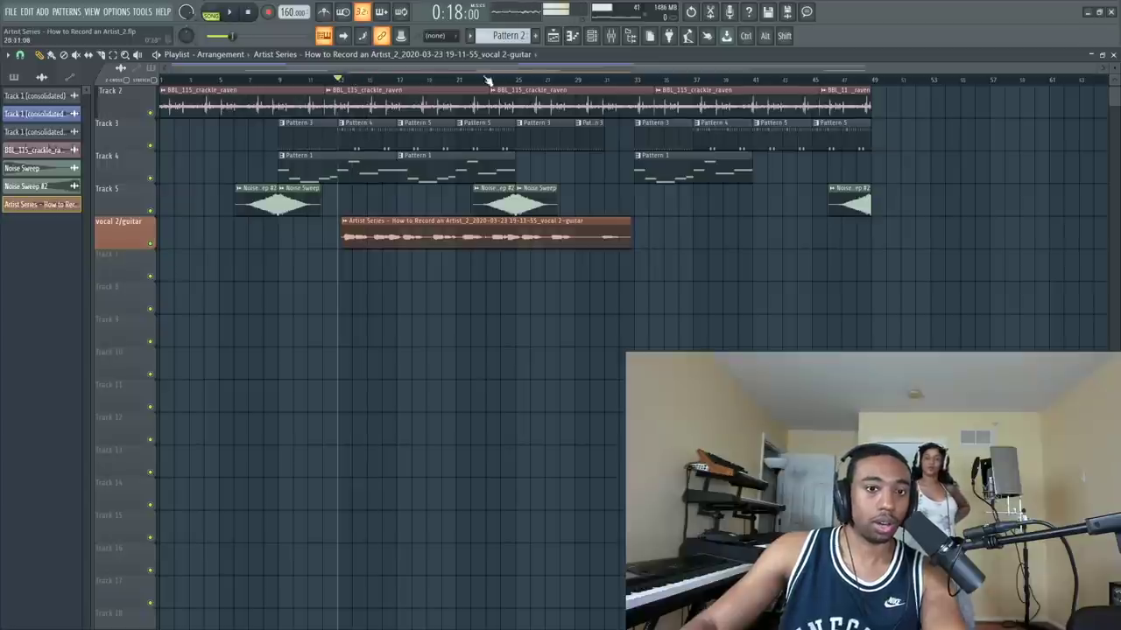
left_click(596, 38)
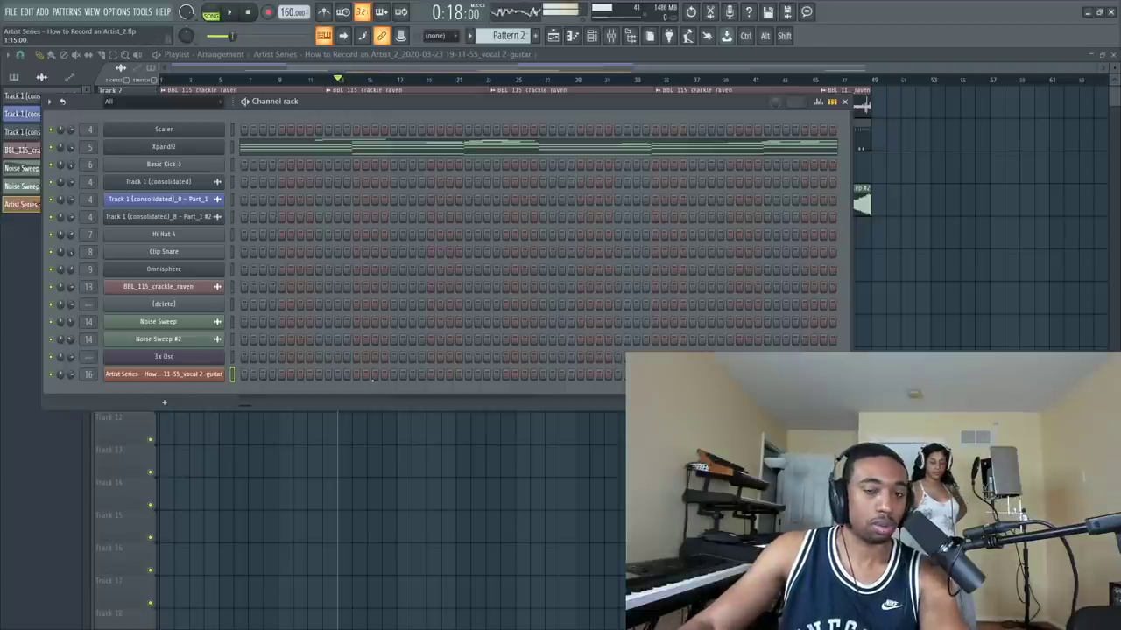
key("space")
left_click(611, 36)
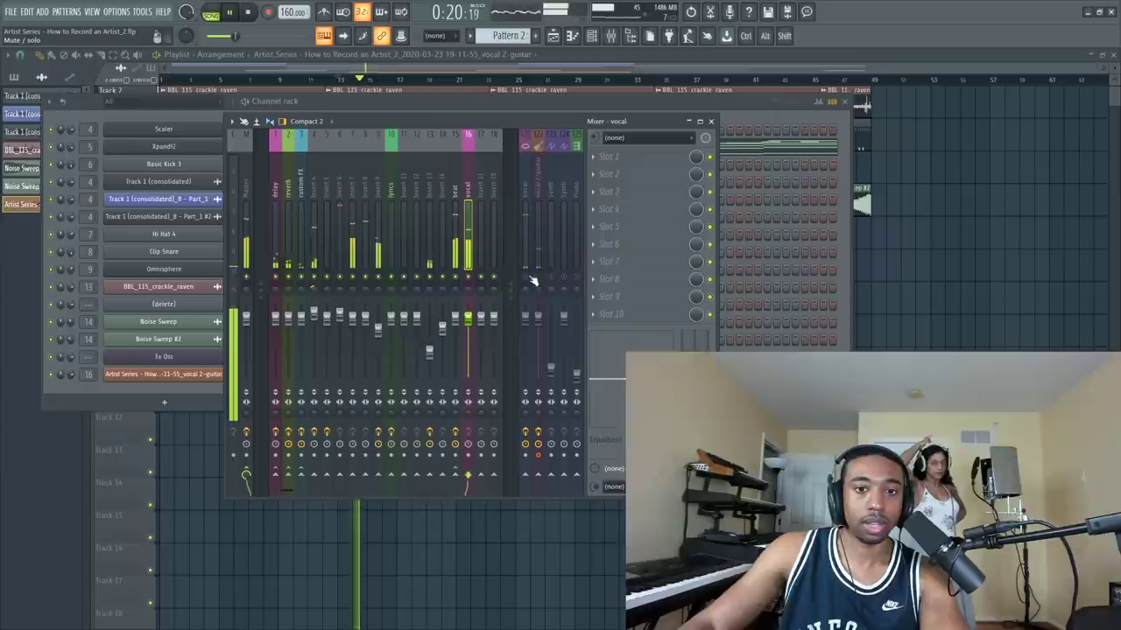
key("space")
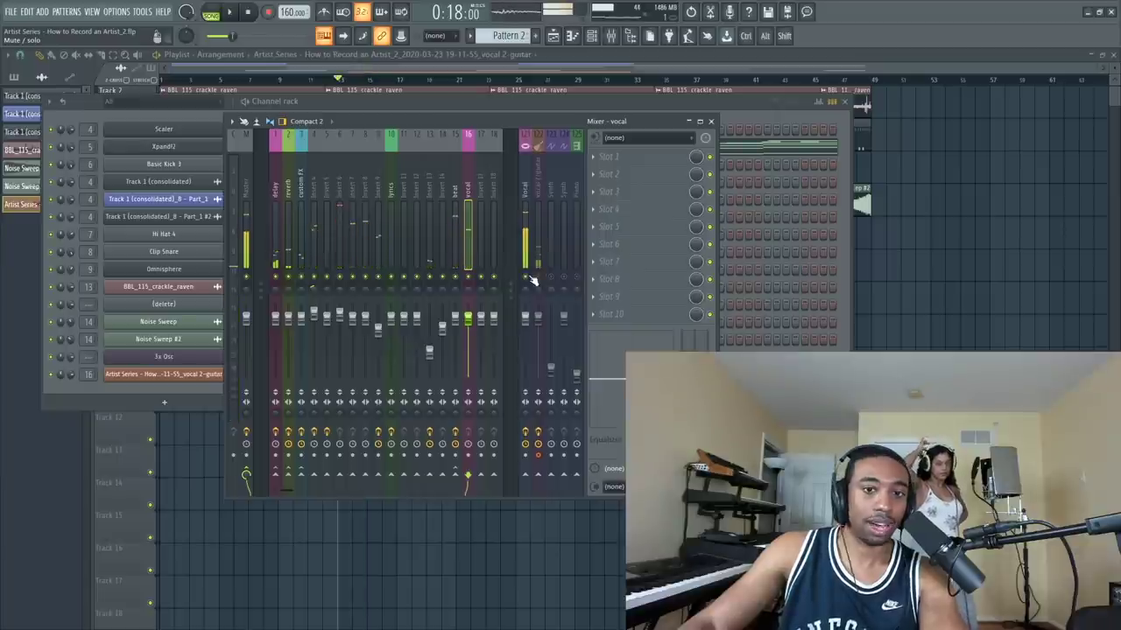
- Play the section again from bar 13 and compare the clip in the playlist with the vocal track's meter in the mixer
key("space")
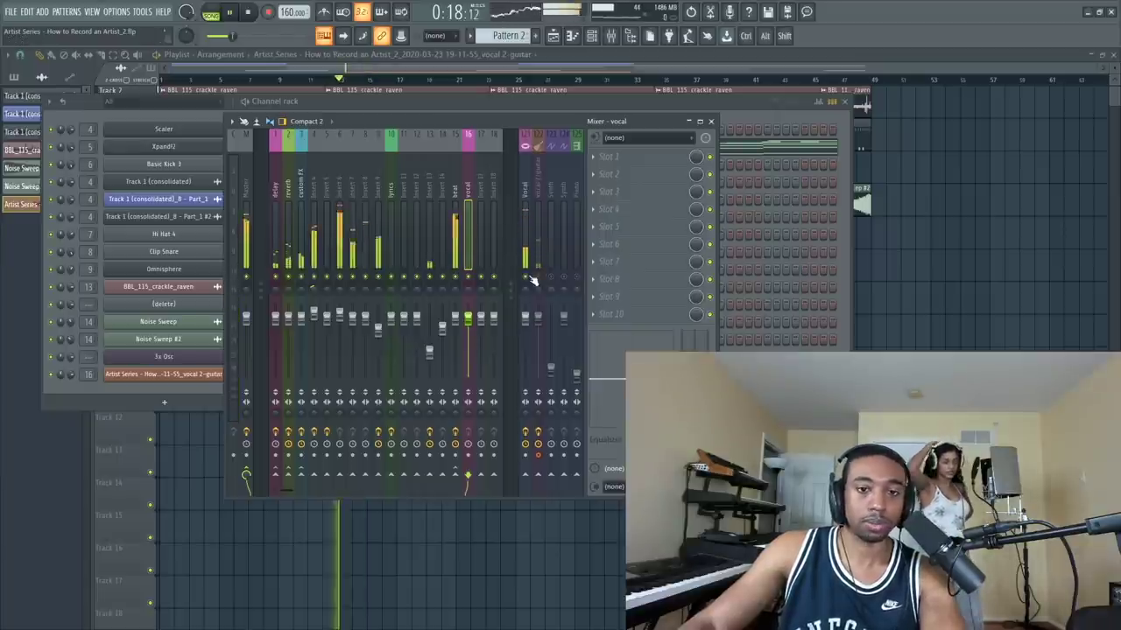
left_click(473, 85)
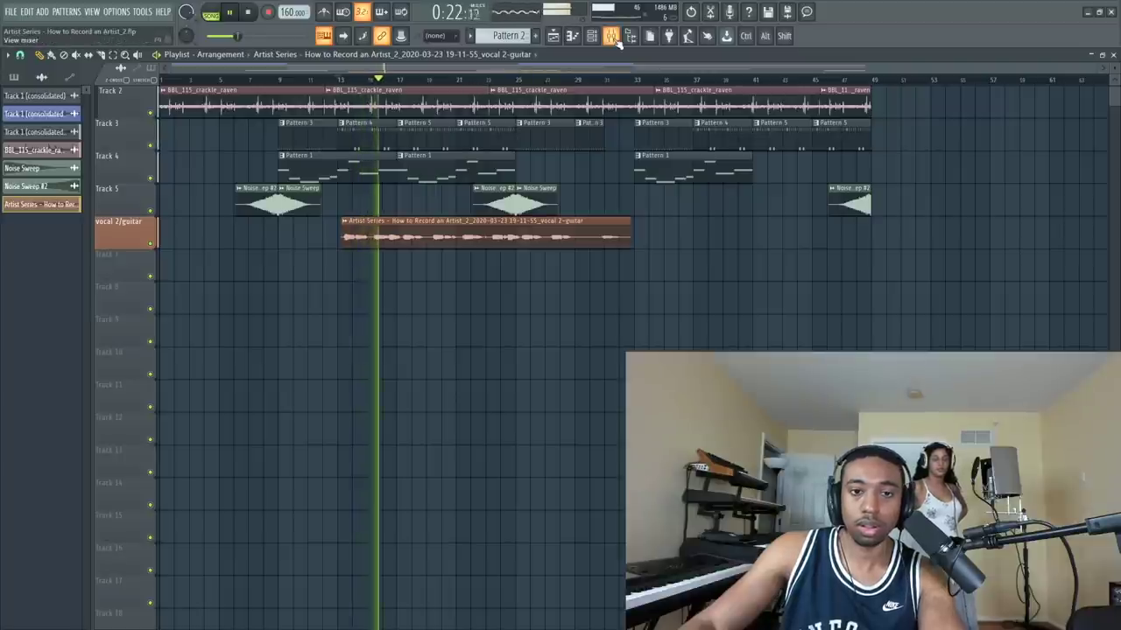
left_click(613, 38)
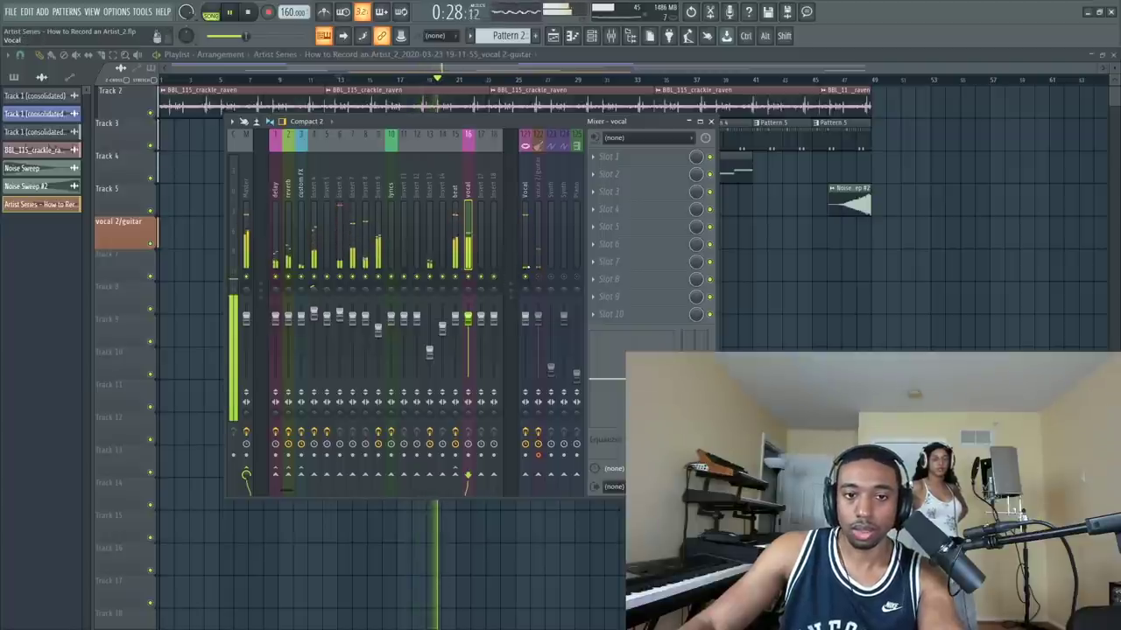
key("space")
- Copy the Auto-Tune from slot 2 of the vocal 2/guitar track onto the vocal track 16 and set its Retune Speed to 26
left_click(532, 232)
left_click(596, 177)
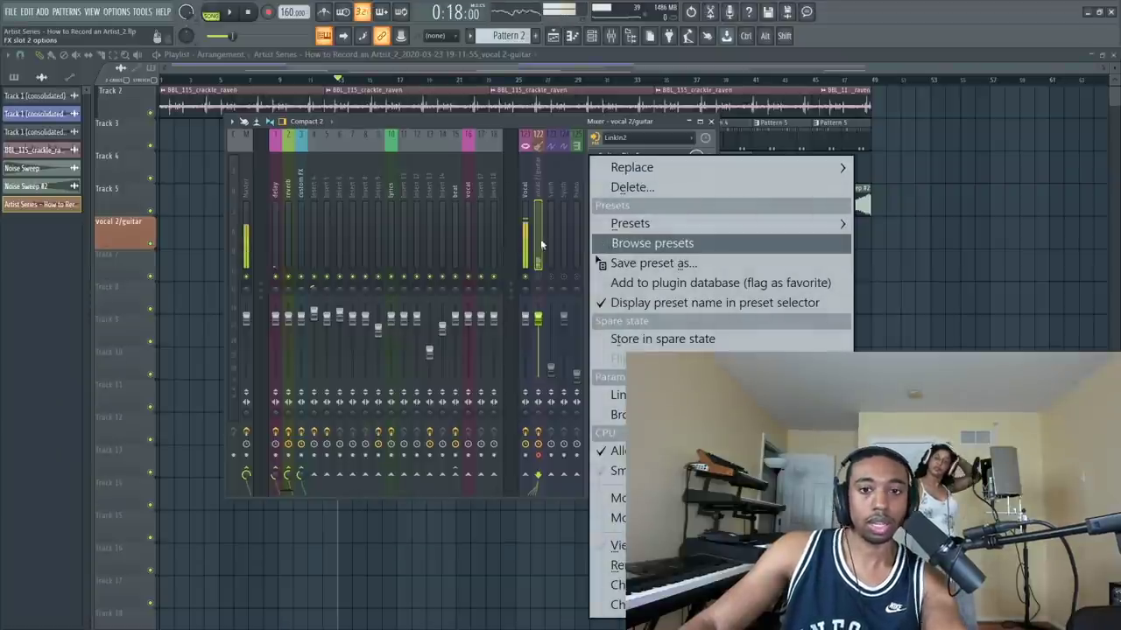
left_click_drag(662, 268, 468, 191)
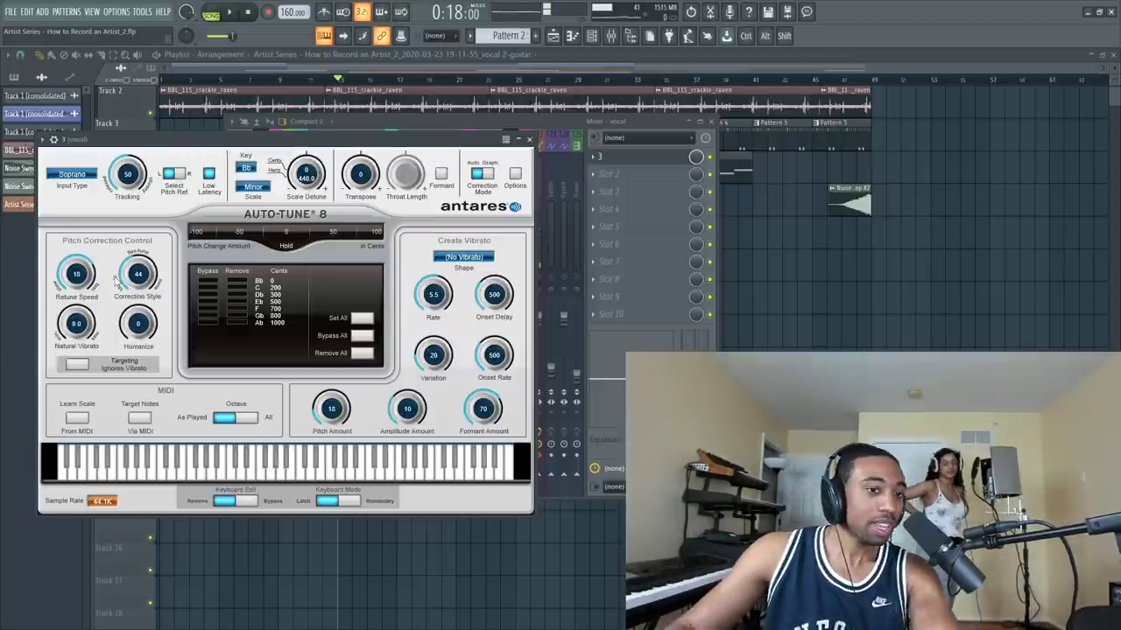
left_click_drag(85, 274, 84, 278)
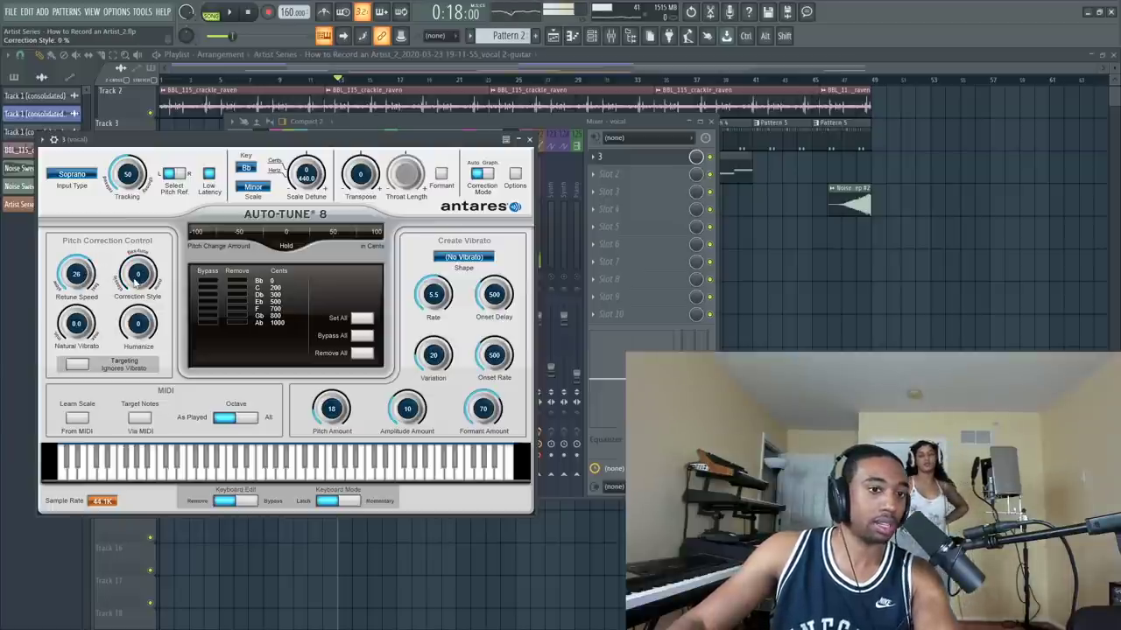
left_click(529, 139)
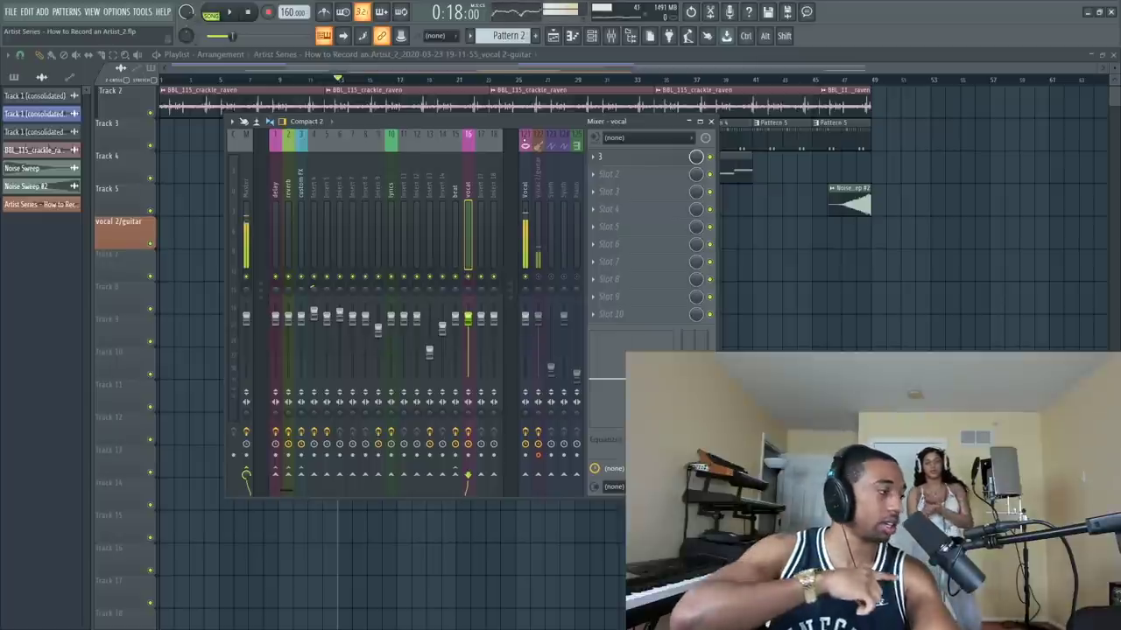
- Play the vocal and lower the Retune Speed of track 16's Auto-Tune to about 8 while listening
key("space")
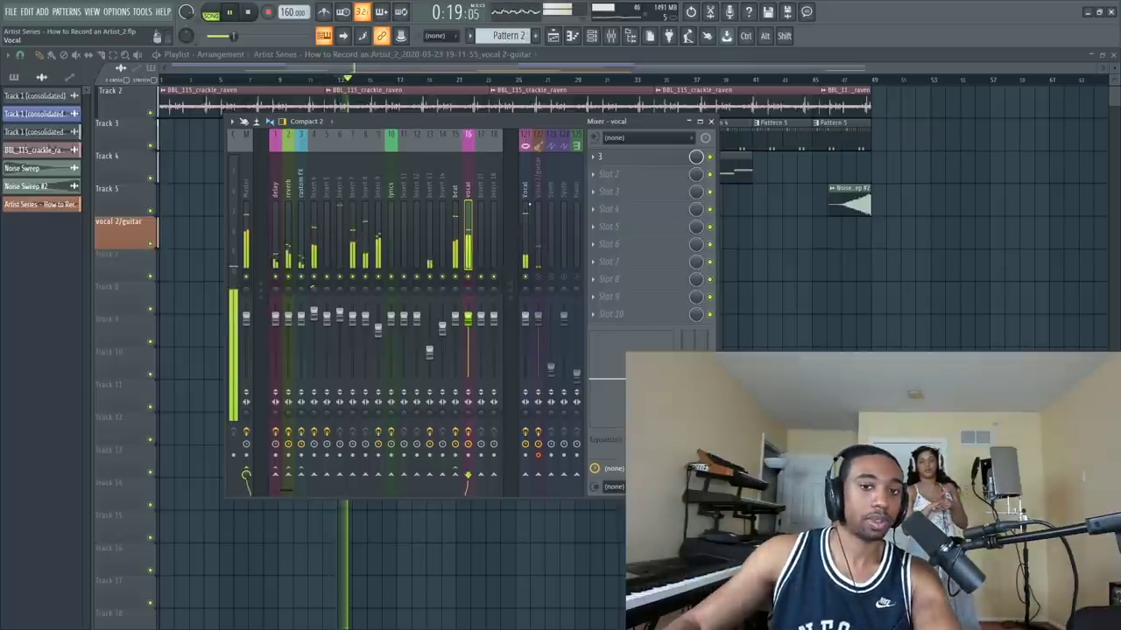
left_click(643, 156)
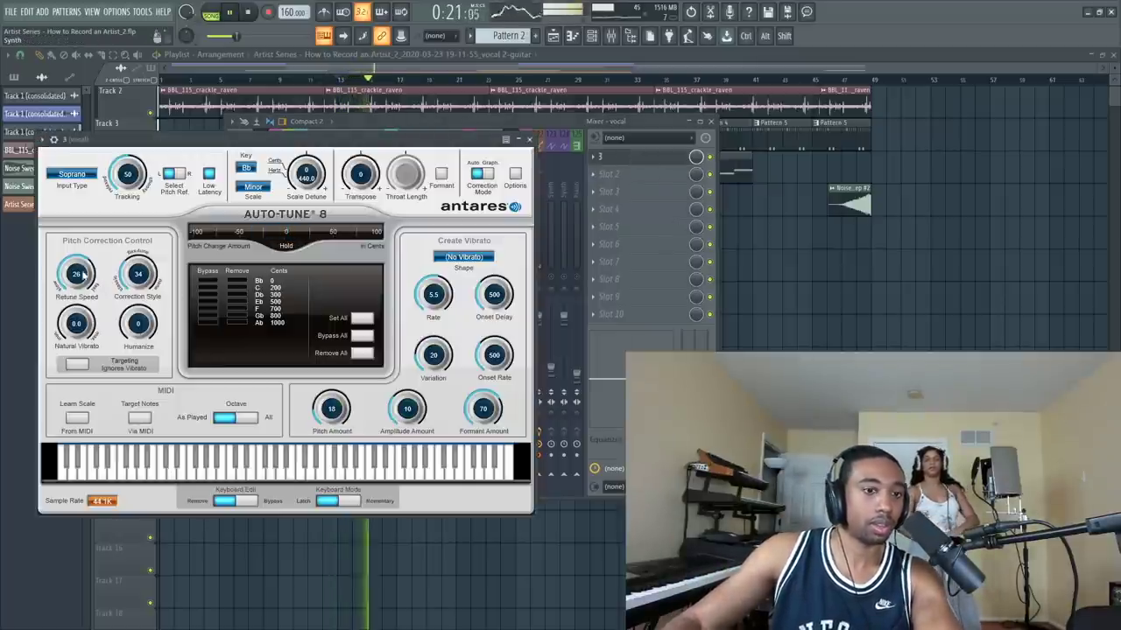
left_click_drag(88, 273, 93, 279)
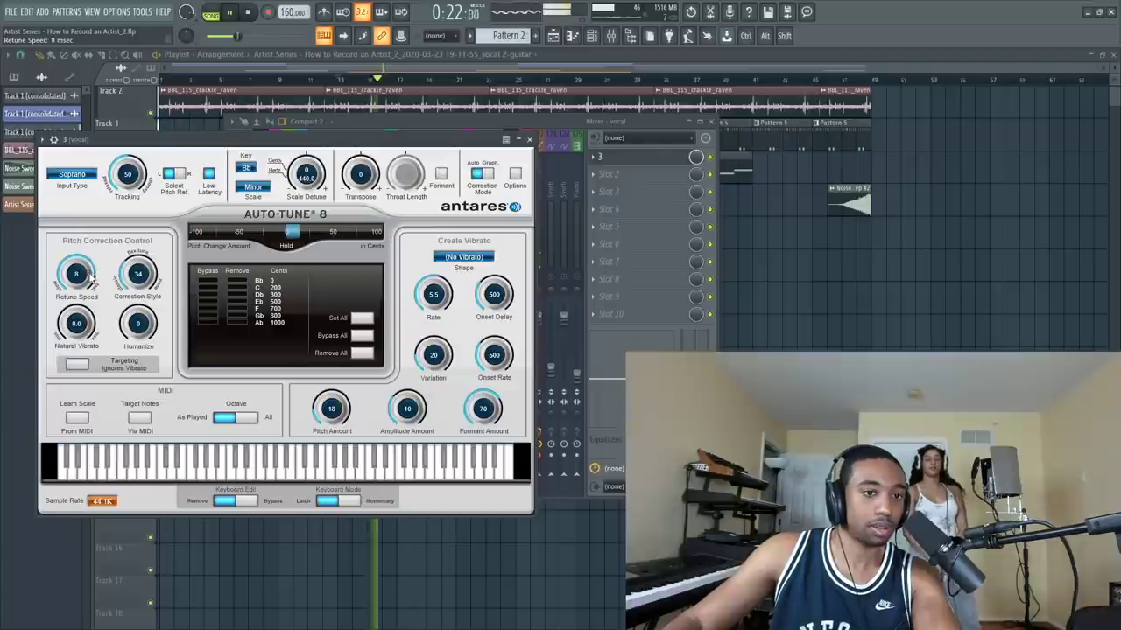
left_click(529, 140)
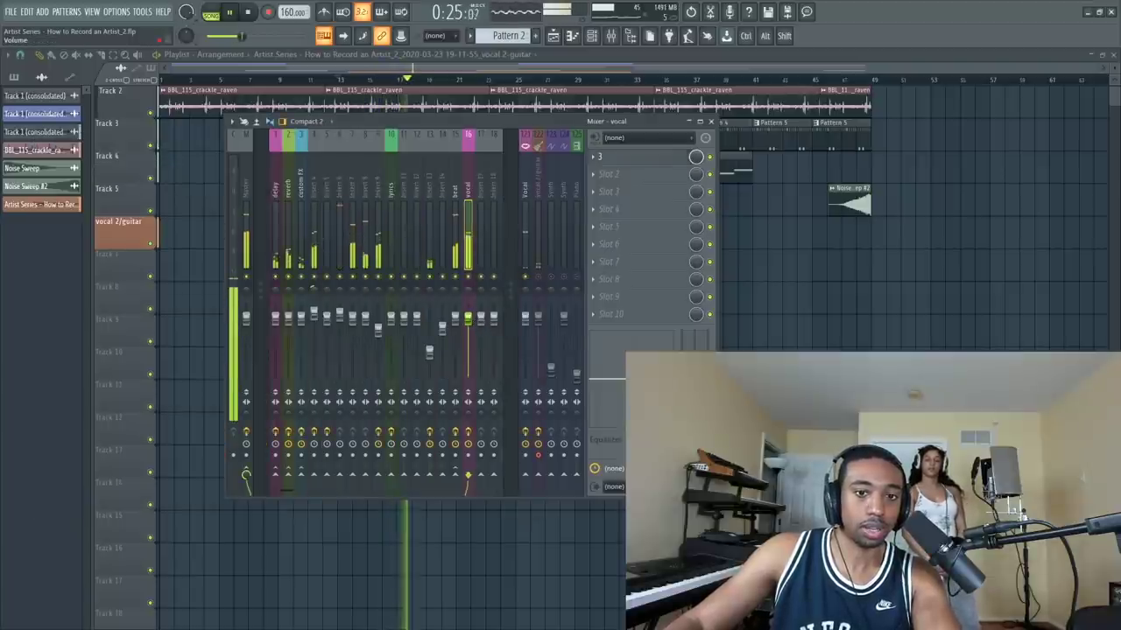
key("space")
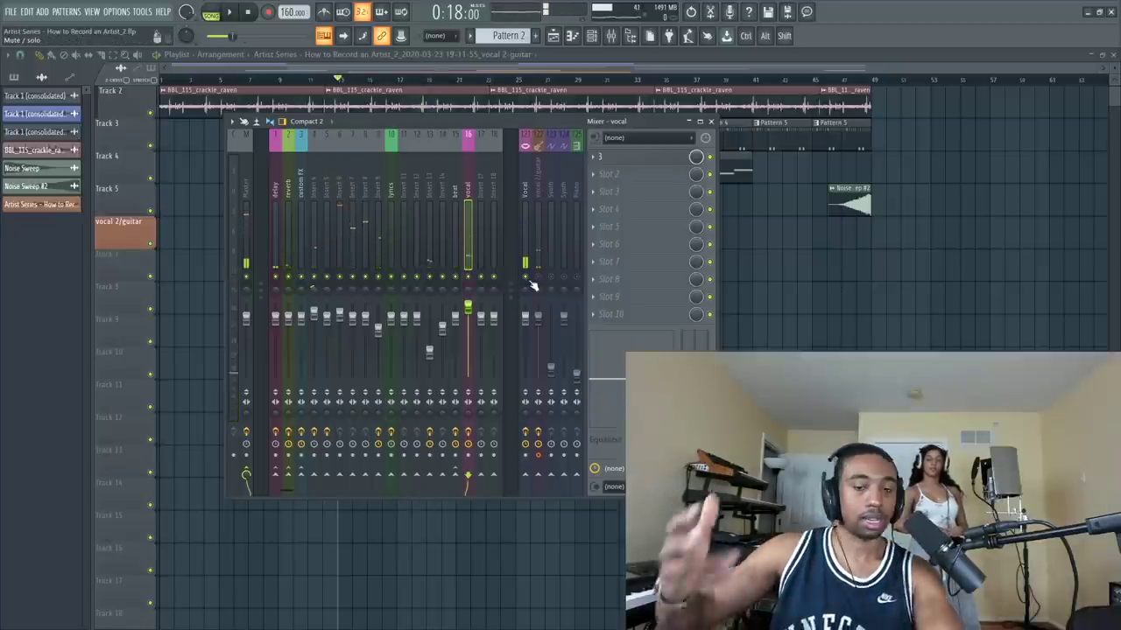
- Play the vocal from bar 13 again and adjust the volume of vocal track 16 against the beat
key("space")
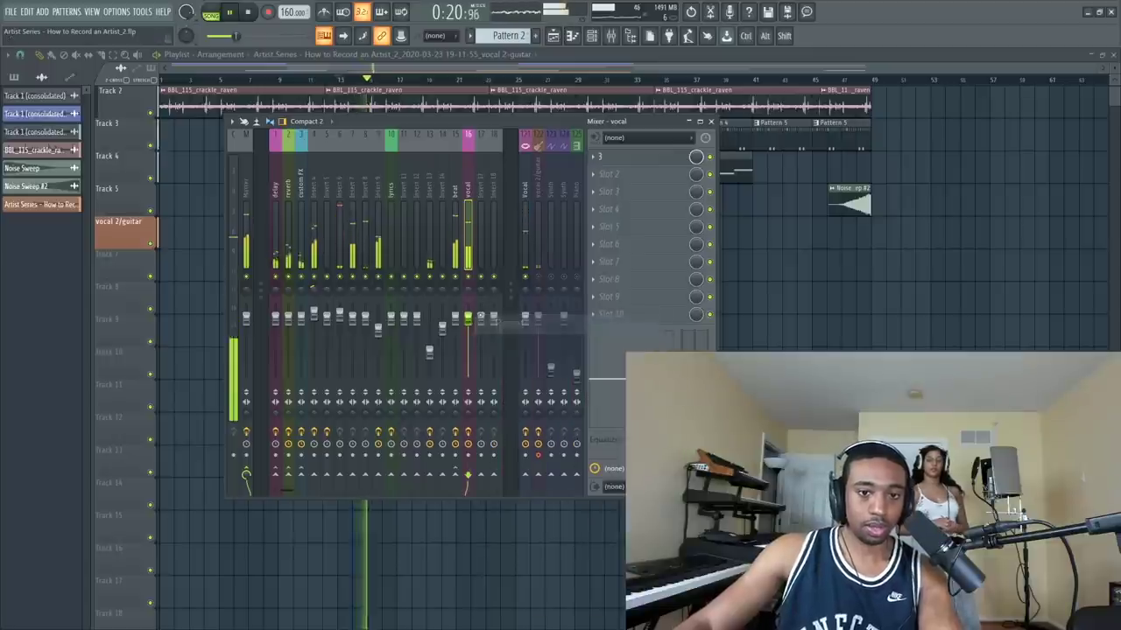
left_click_drag(471, 314, 473, 324)
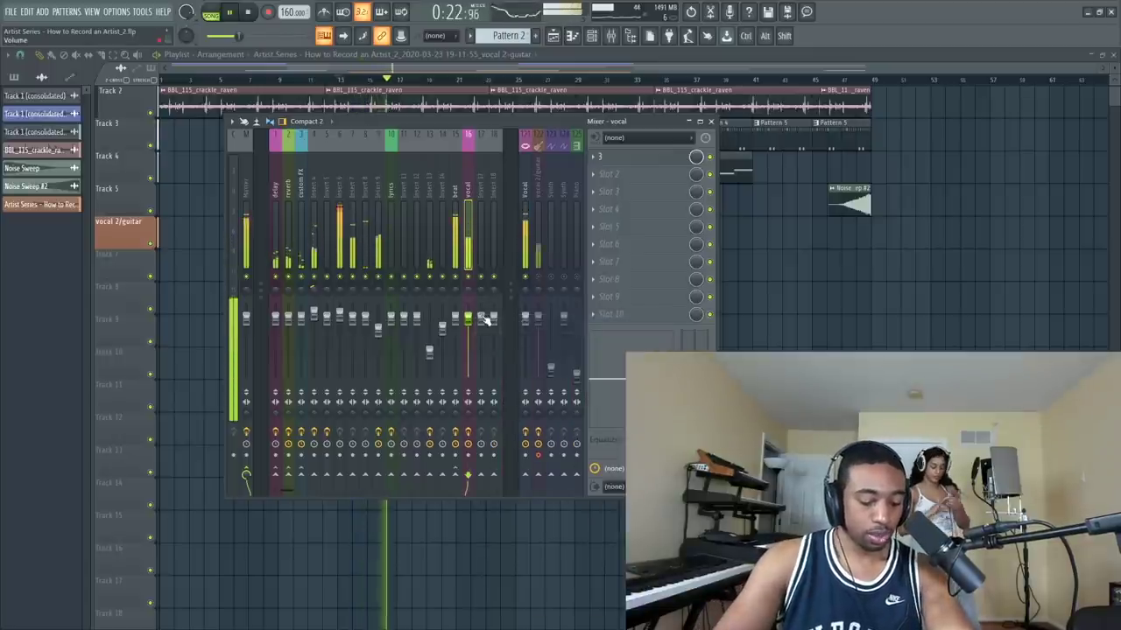
key("space")
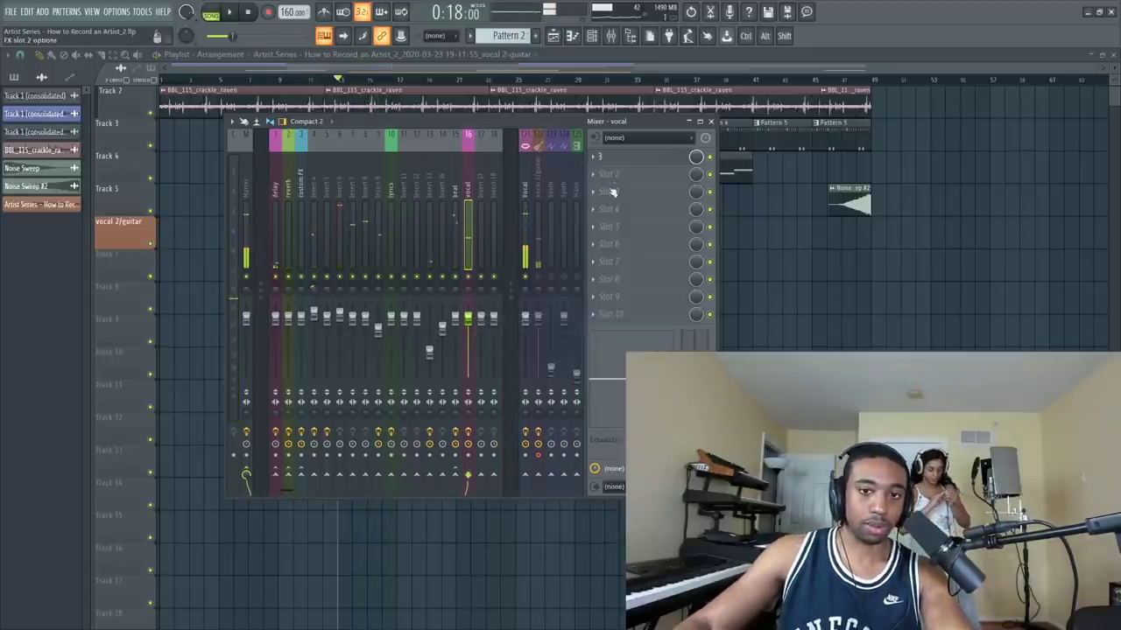
left_click(619, 176)
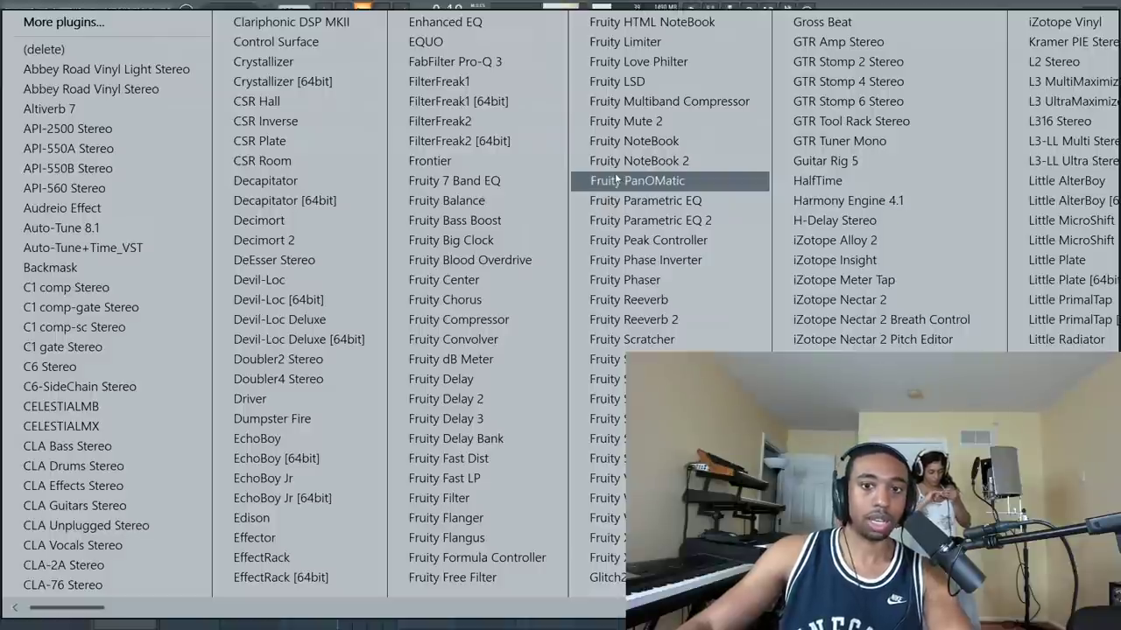
scroll(616, 179, "down", 10)
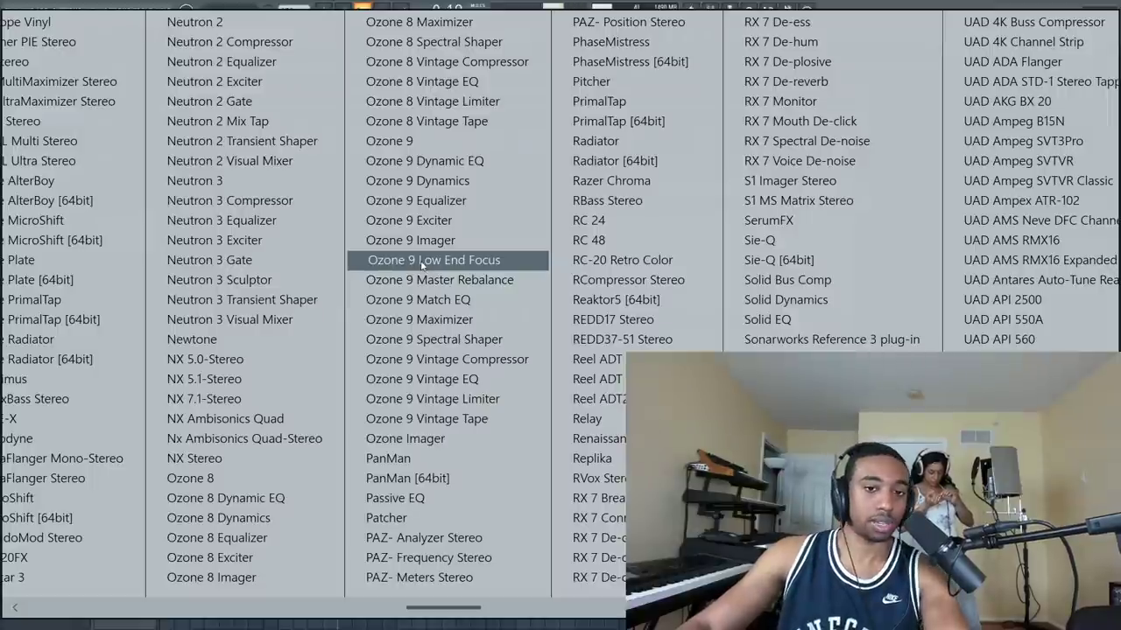
left_click(421, 263)
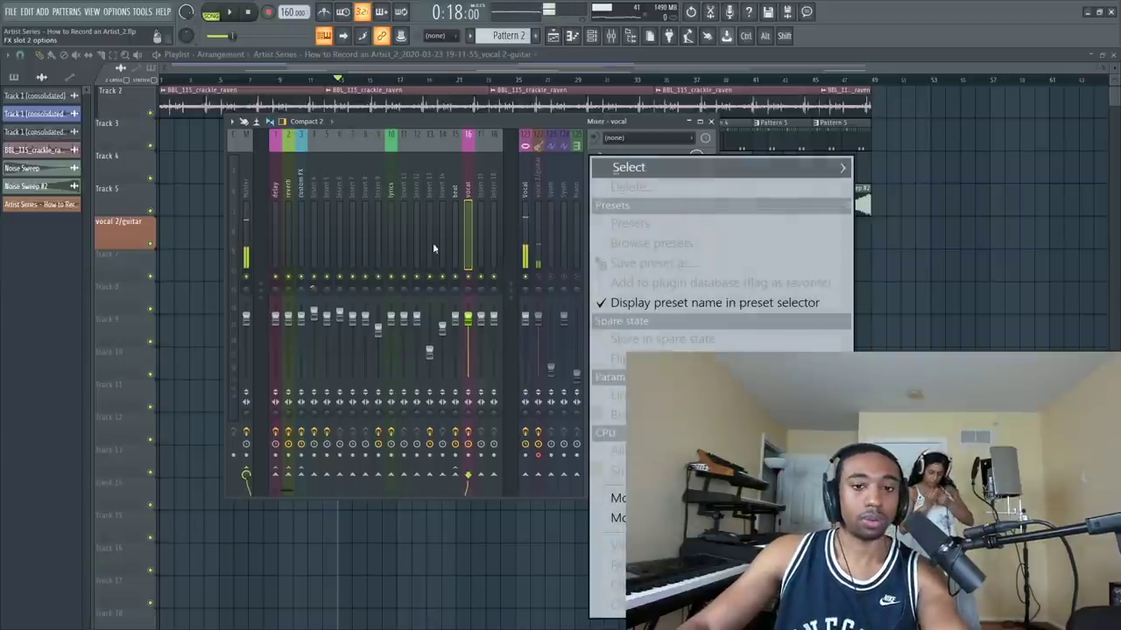
- Insert an Ozone 9 Equalizer in slot 3 of the vocal 2/guitar mixer track, then look at its spectrum and close it
left_click(538, 193)
left_click(603, 201)
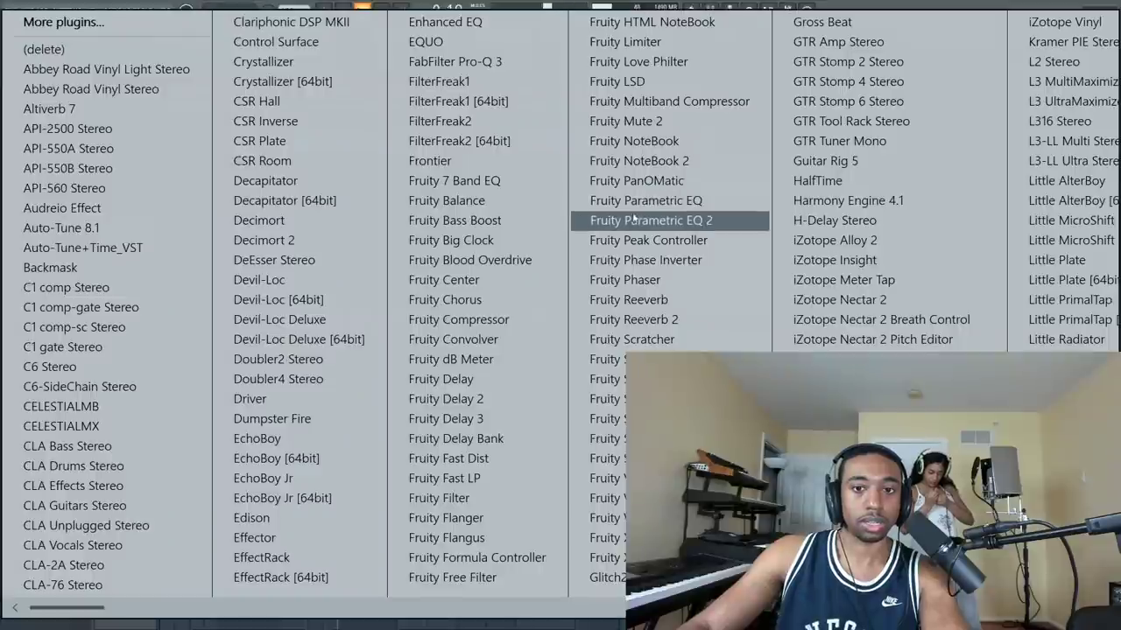
scroll(682, 221, "right", 3)
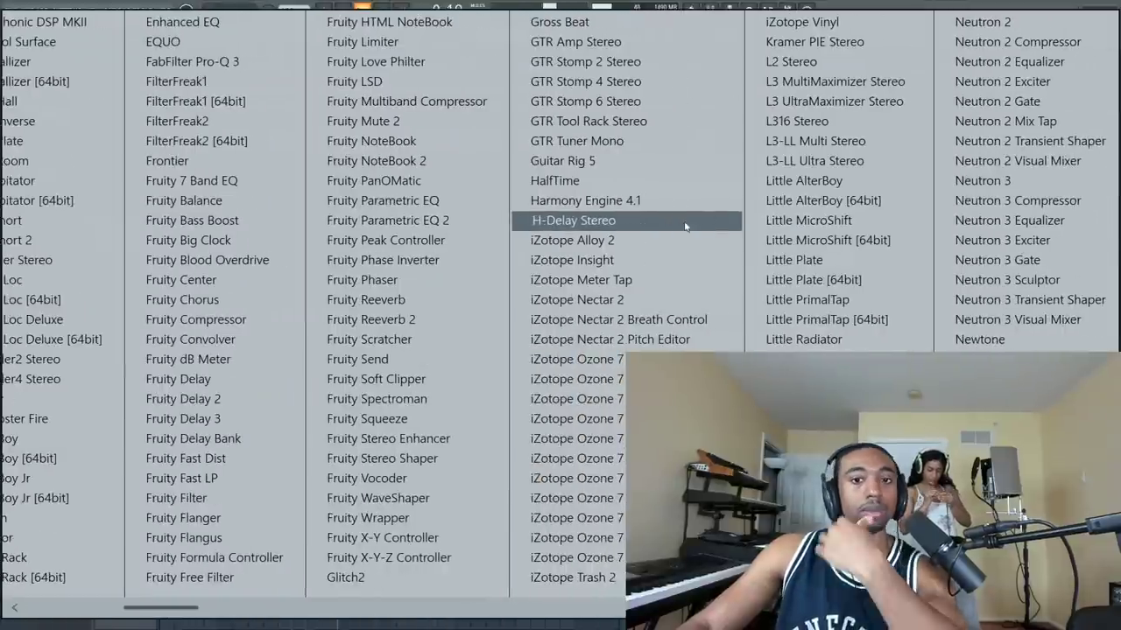
scroll(682, 218, "right", 6)
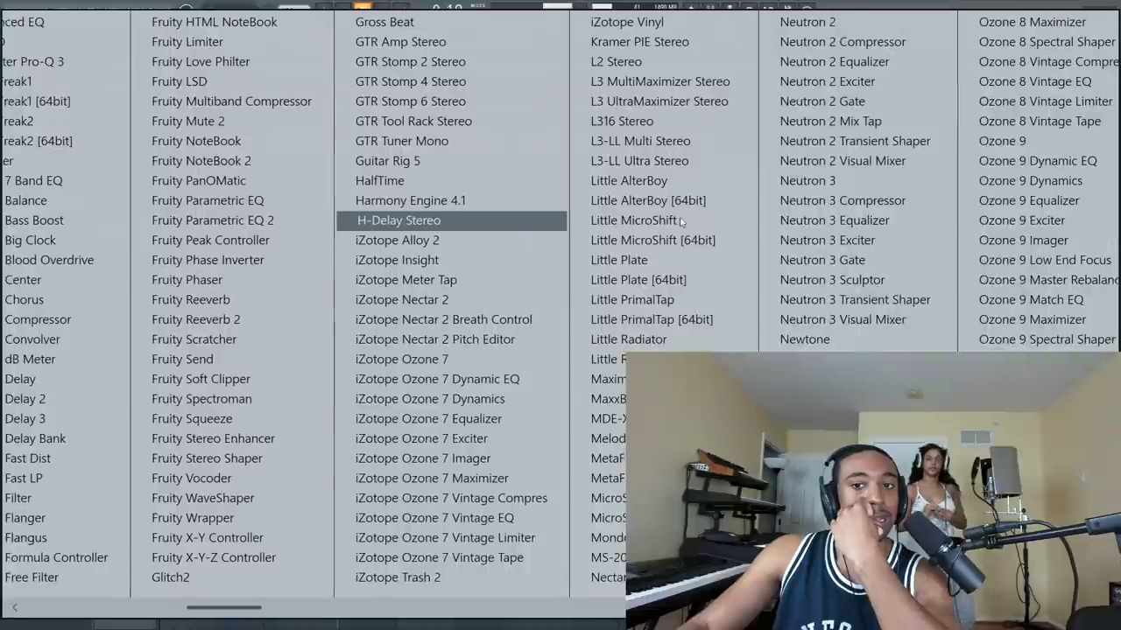
scroll(682, 222, "left", 3)
scroll(682, 223, "right", 3)
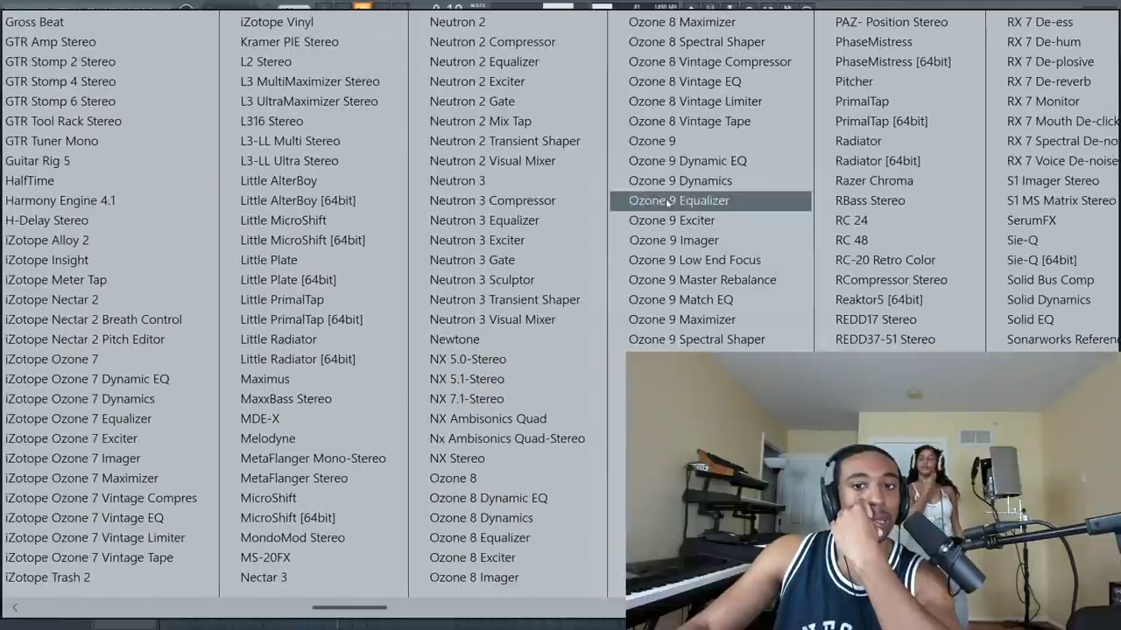
left_click(679, 201)
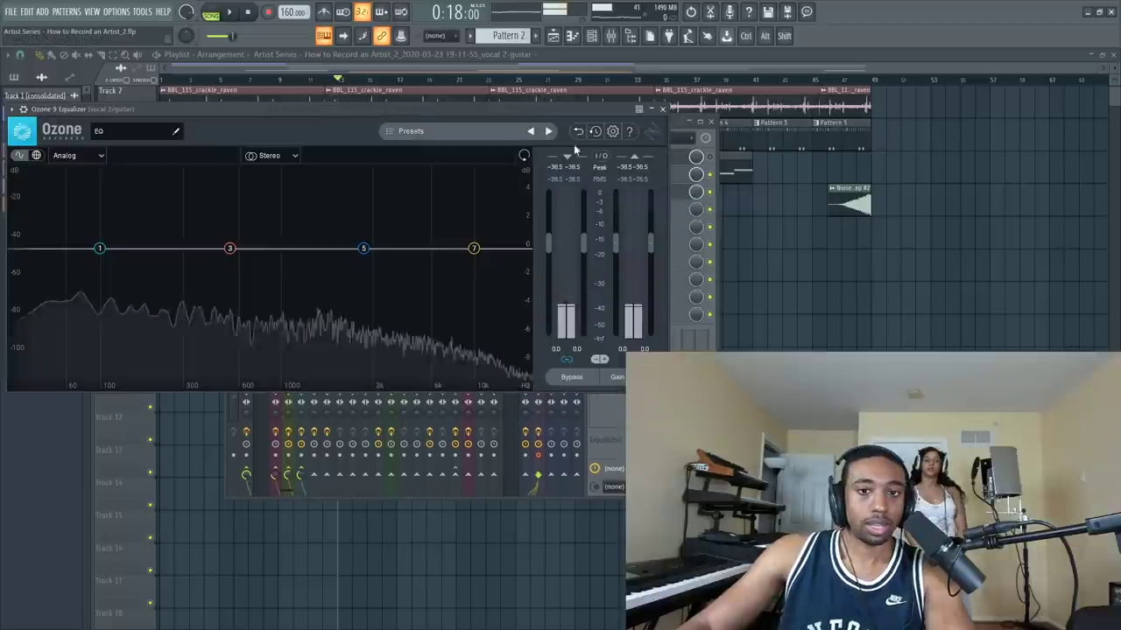
left_click_drag(572, 102, 612, 42)
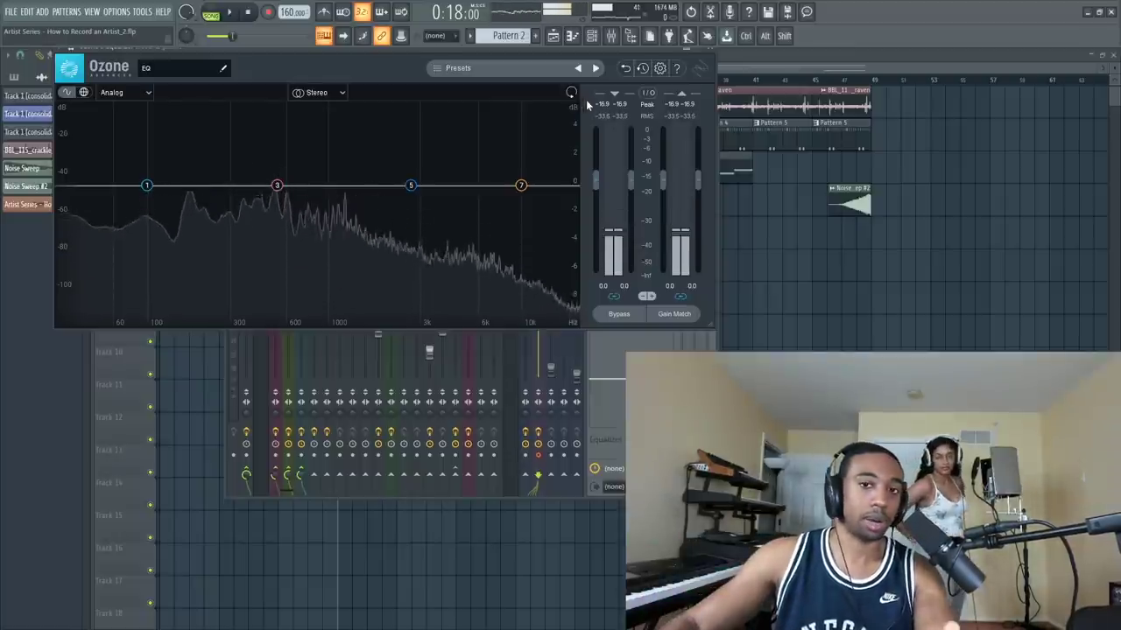
left_click(714, 54)
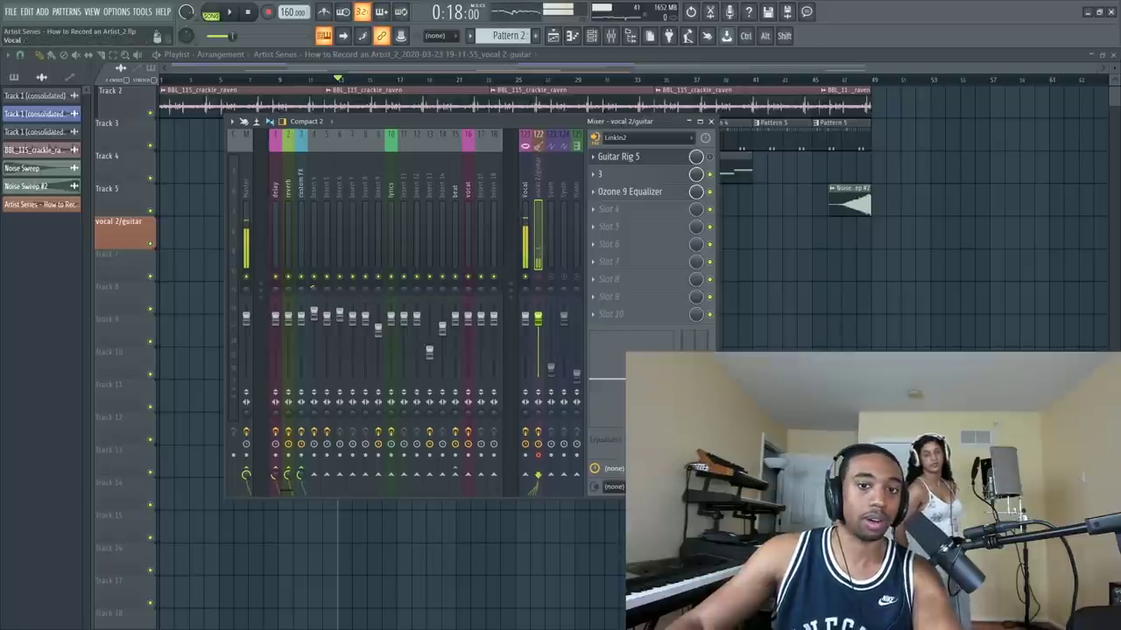
- Reopen the Ozone 9 Equalizer on the vocal 2/guitar track, place it below the mixer channels and mute the neighbouring Vocal input track
left_click(468, 228)
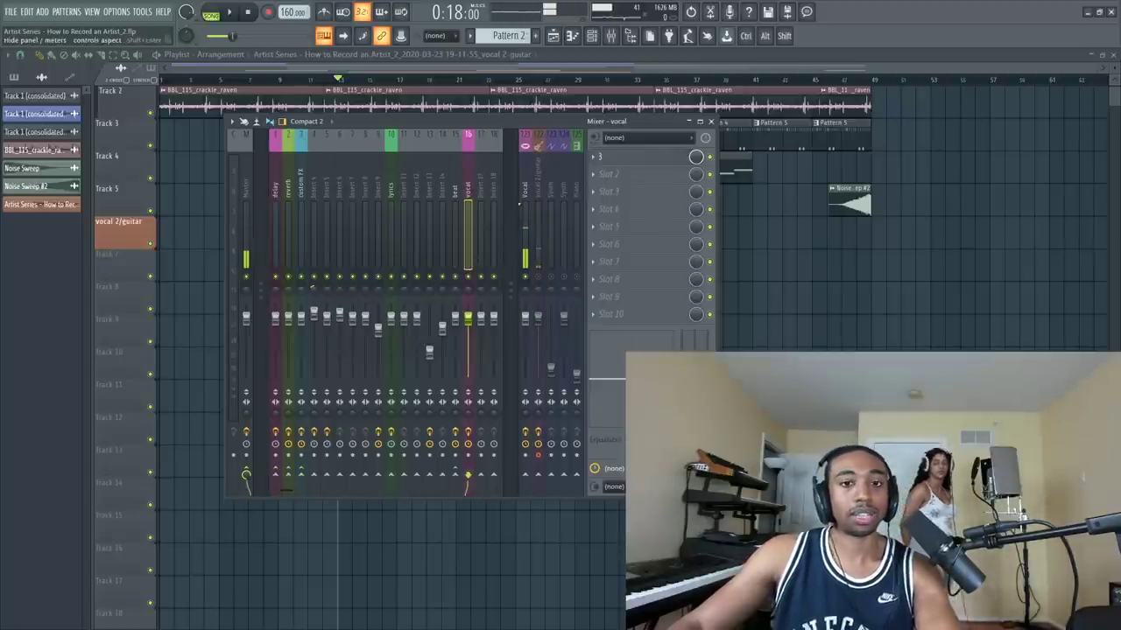
left_click(532, 192)
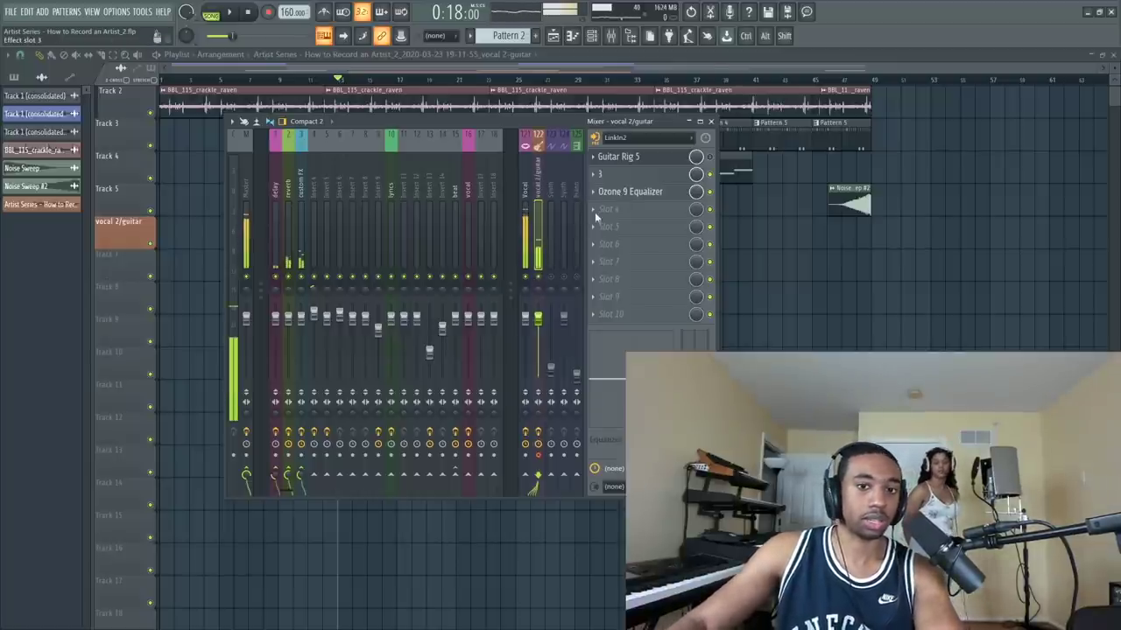
left_click(617, 191)
left_click_drag(584, 53, 677, 331)
left_click(532, 278)
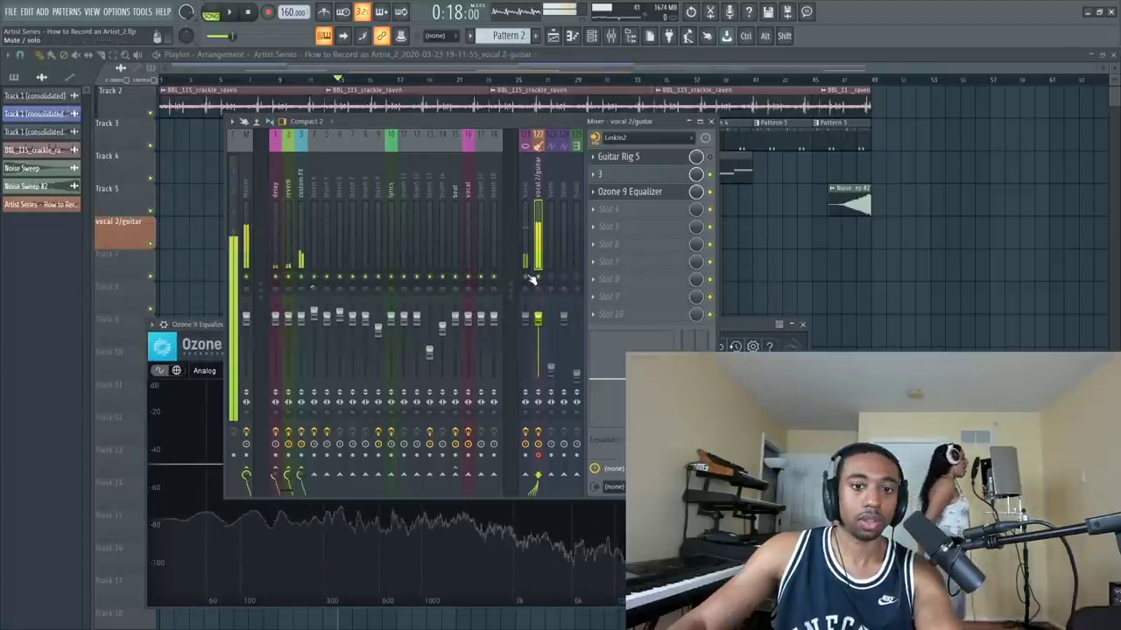
- Bypass the Auto-Tune in slot 2 of the vocal 2/guitar track and reposition the equalizer window so its spectrum is in full view
left_click_drag(744, 324, 731, 270)
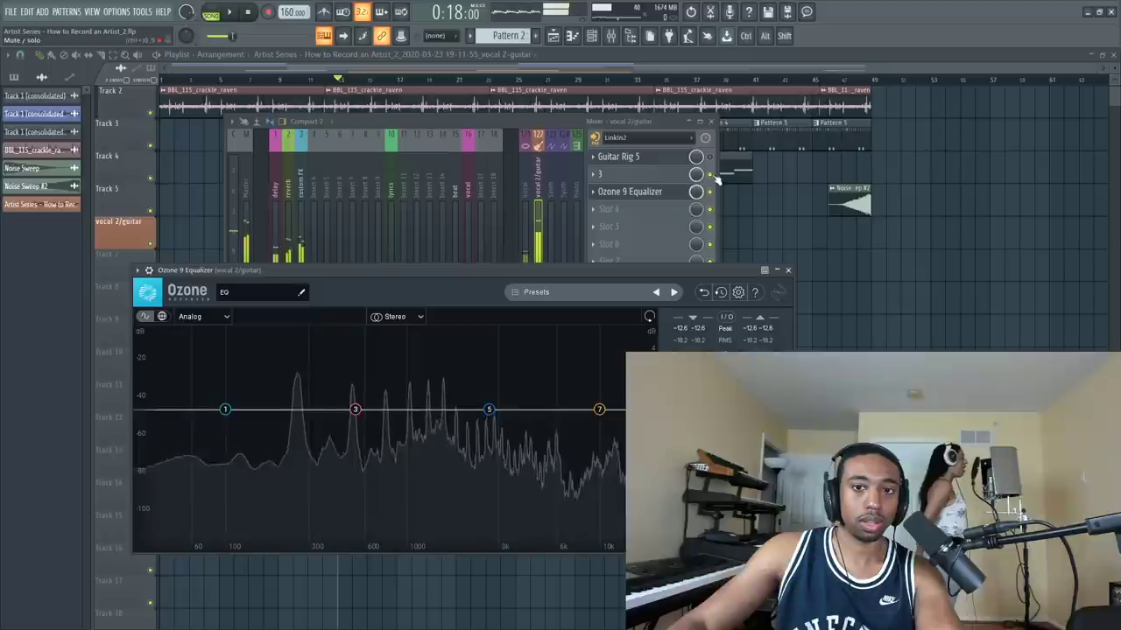
left_click(716, 180)
left_click_drag(192, 269, 210, 171)
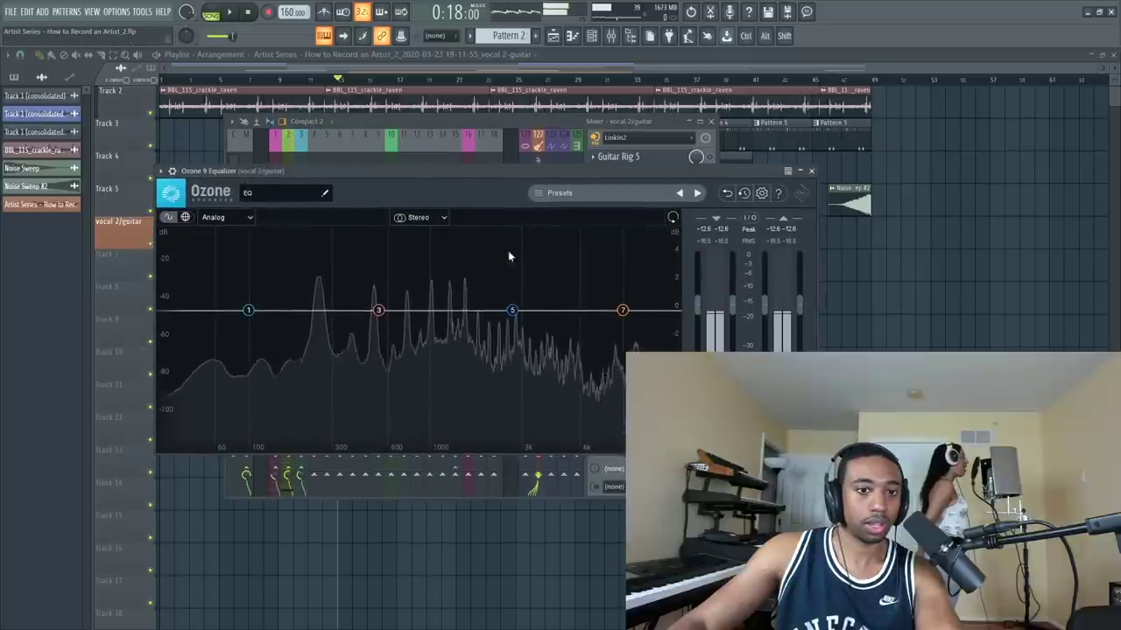
- In the vocal 2/guitar track's Ozone 9 Equalizer, cut 259 Hz by 1.4 dB and 504 Hz by 1.1 dB
left_click_drag(321, 311, 320, 333)
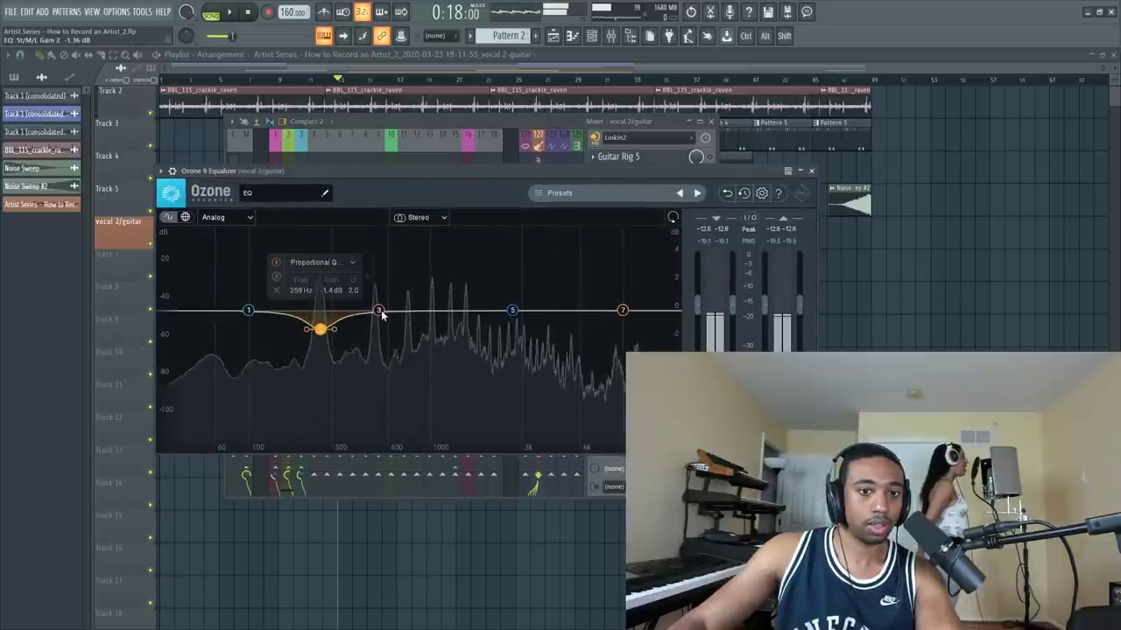
left_click_drag(398, 317, 380, 331)
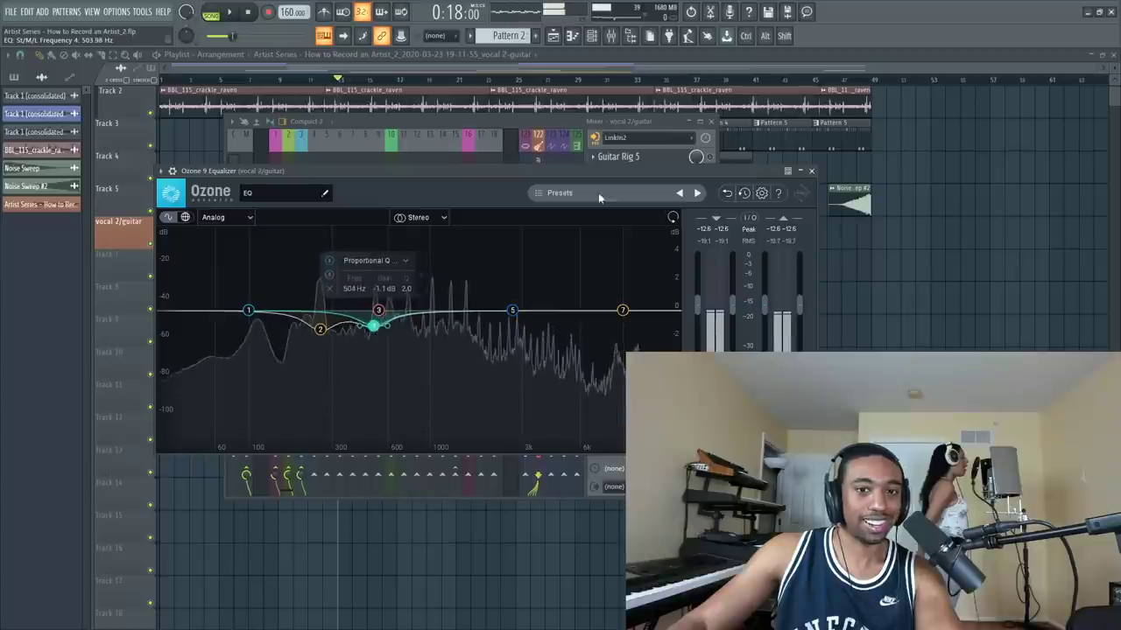
key("F9")
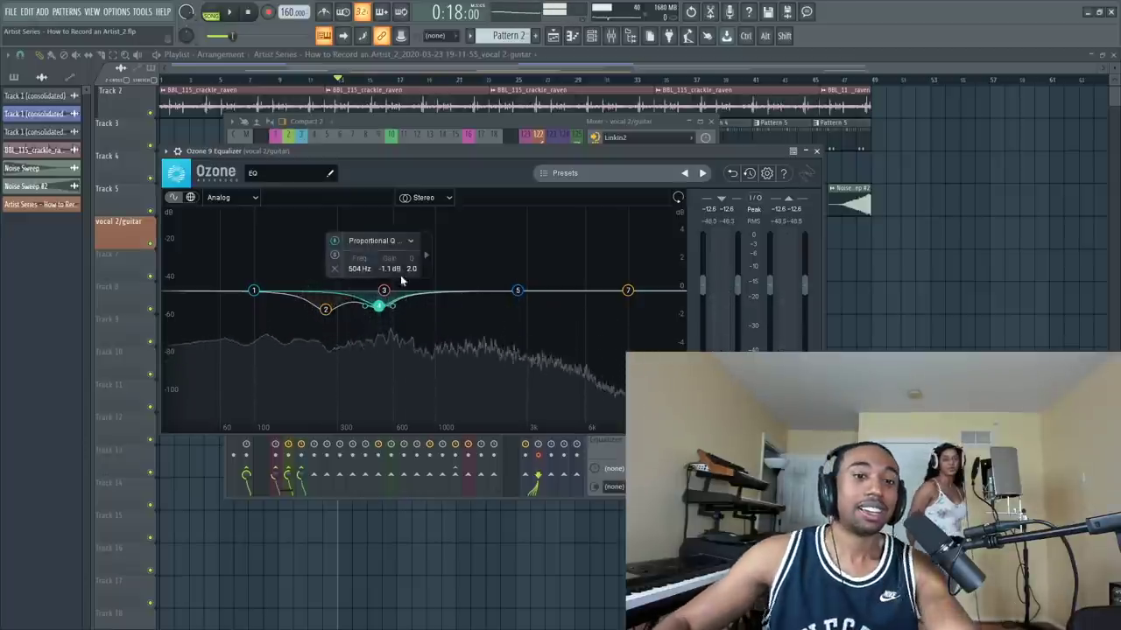
left_click(325, 310)
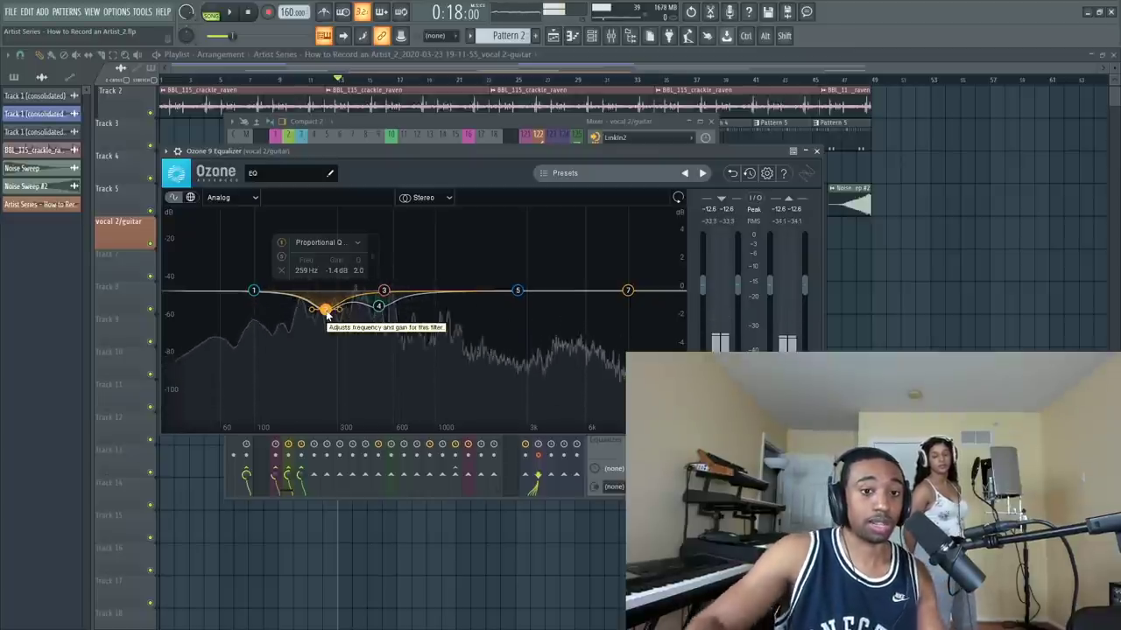
left_click(380, 310)
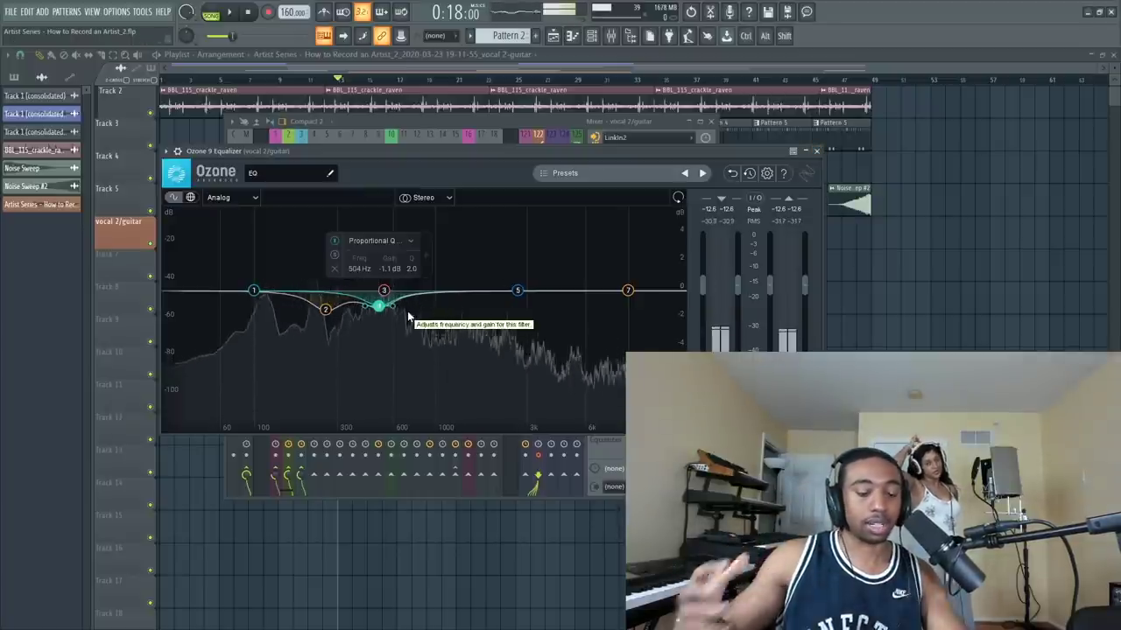
- Copy the Ozone 9 Equalizer with its settings from slot 3 of vocal 2/guitar to slot 2 of the vocal track, then close the equalizer
left_click(816, 151)
left_click(463, 184)
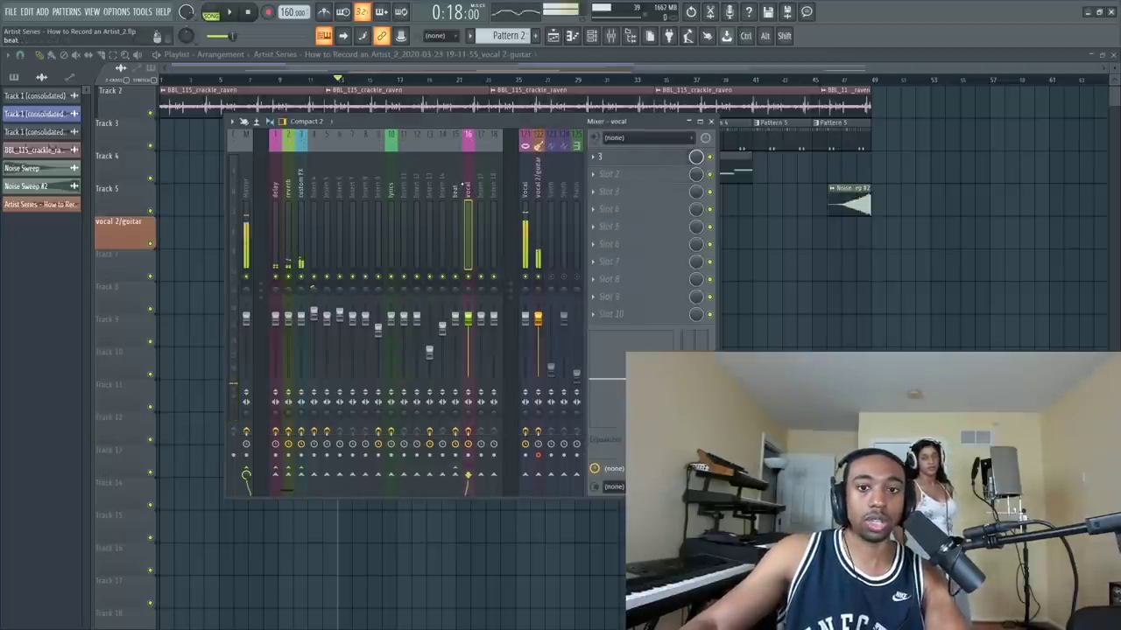
left_click(536, 185)
left_click(595, 204)
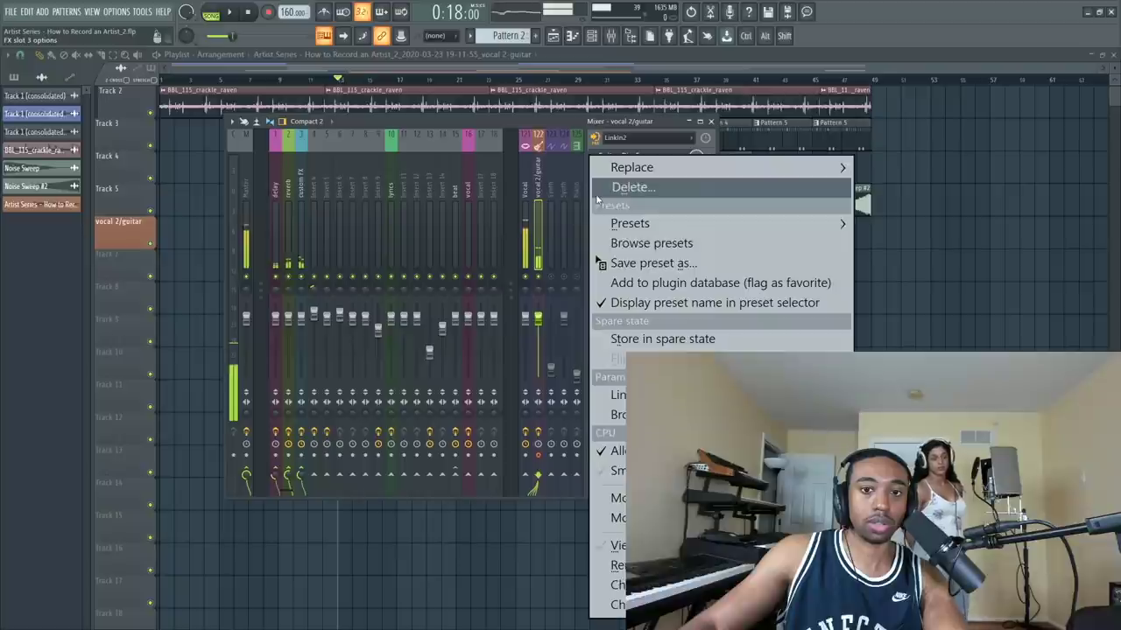
left_click(598, 260)
left_click_drag(470, 195, 469, 195)
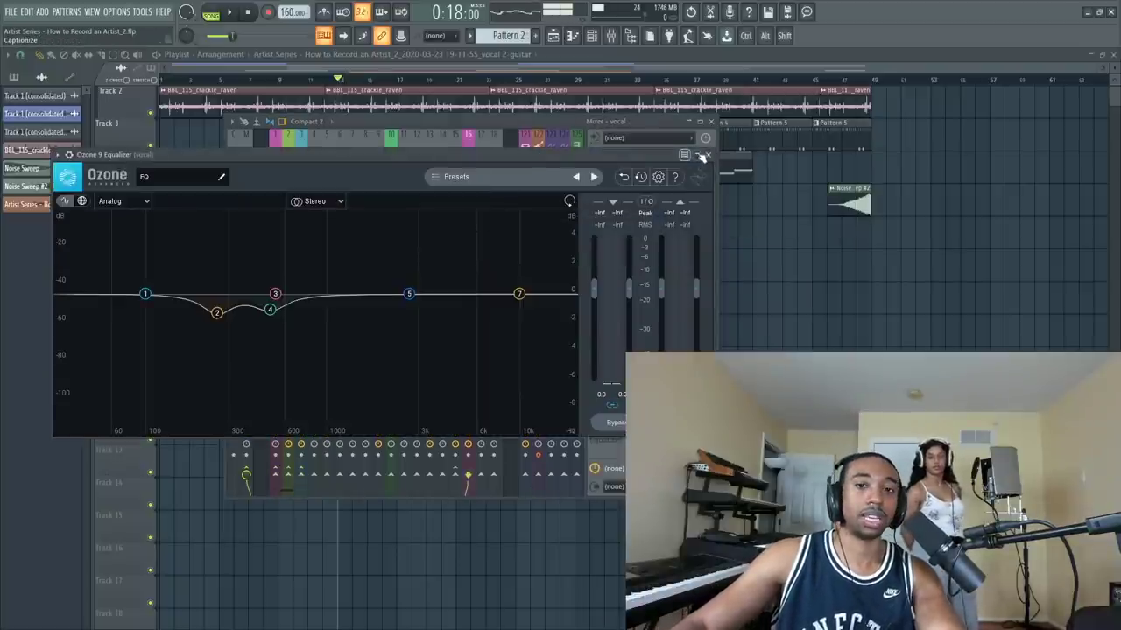
left_click(708, 155)
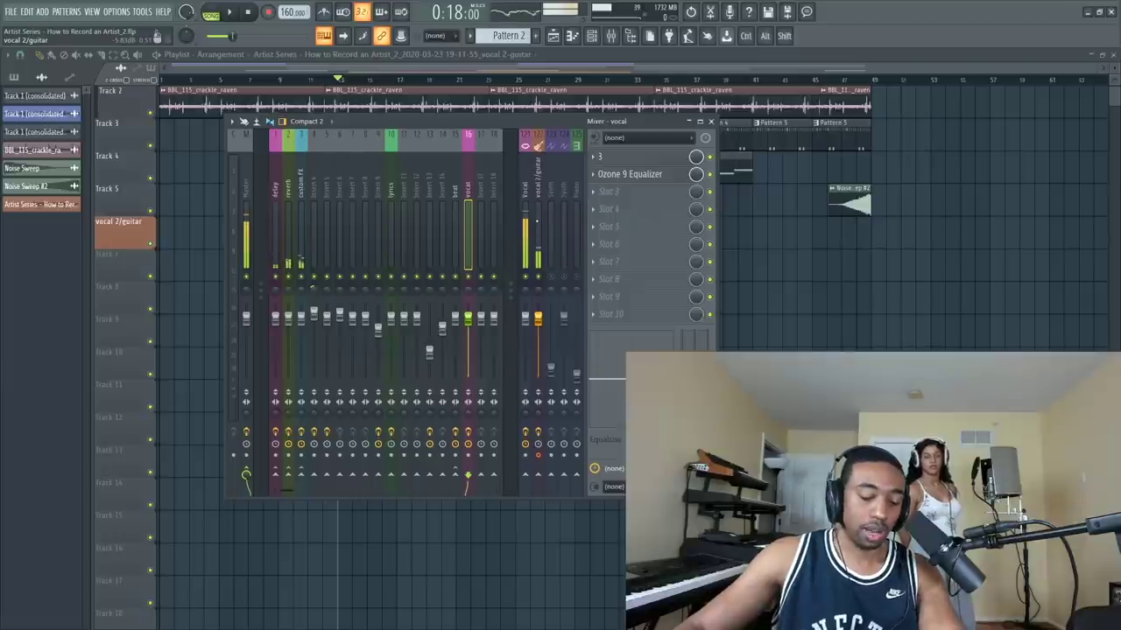
- Insert the RCompressor Stereo plugin in slot 3 of the vocal mixer track
left_click(649, 201)
scroll(460, 245, "down", 10)
scroll(455, 315, "down", 8)
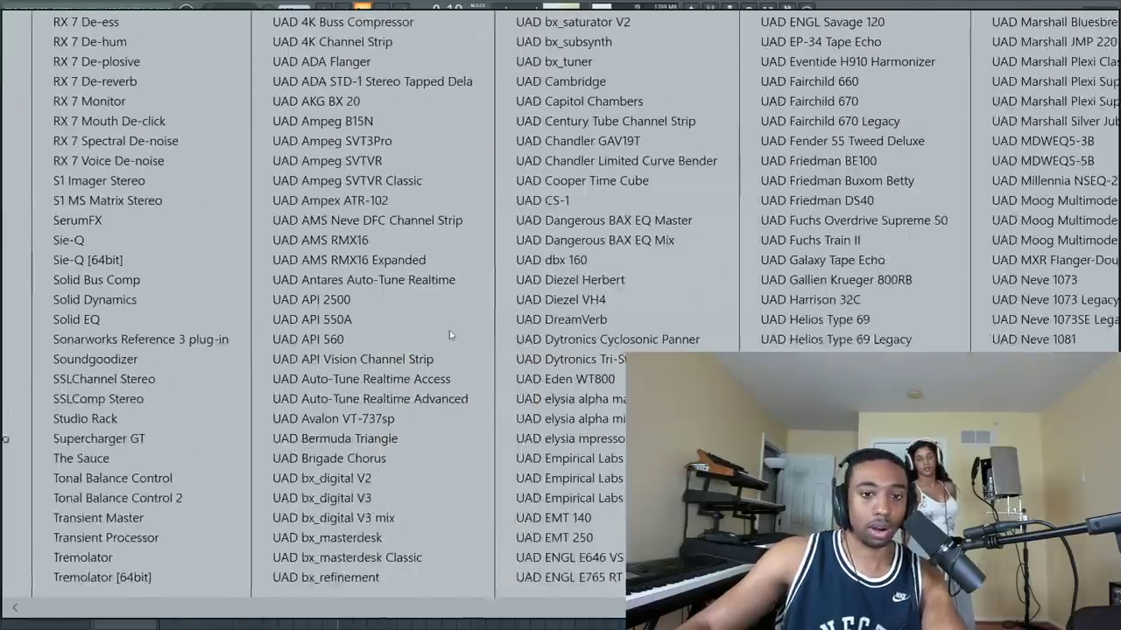
scroll(273, 344, "up", 4)
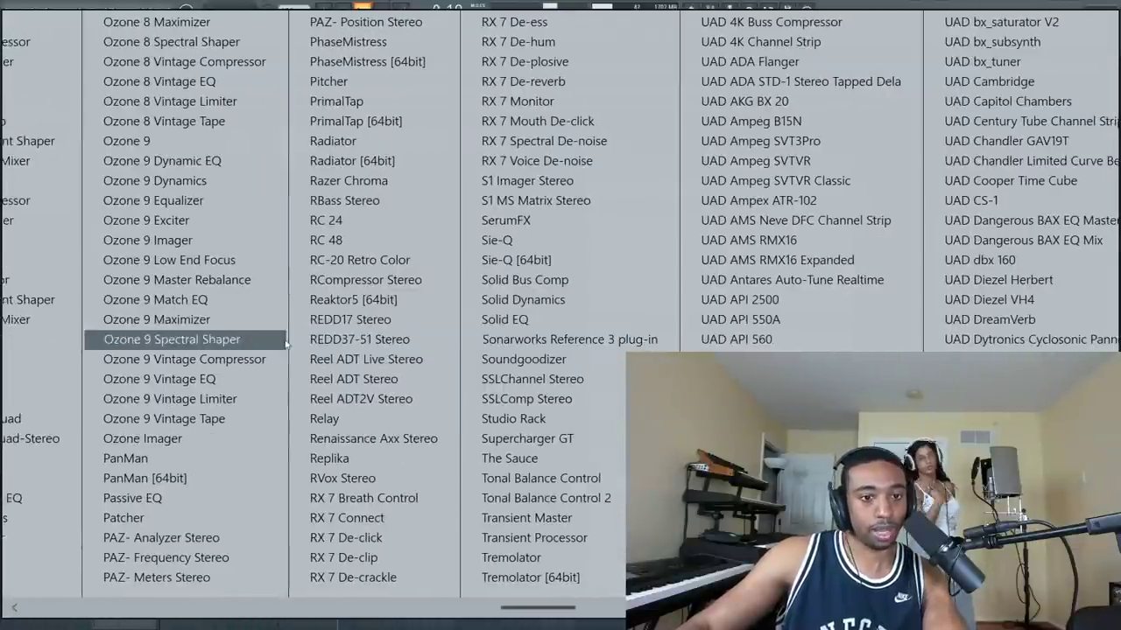
left_click(402, 282)
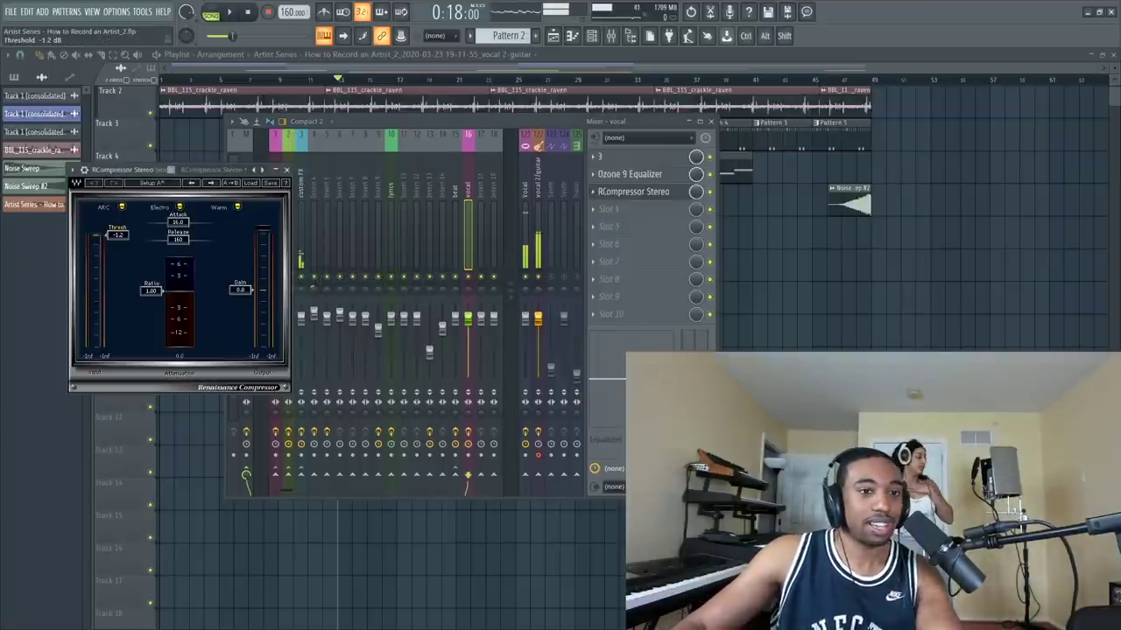
- Mute vocal 2/guitar and, during playback, set the vocal compressor's threshold to -20.4, ratio to 1.97, attack to 26.0 and gain to 2.1
left_click(538, 281)
key("space")
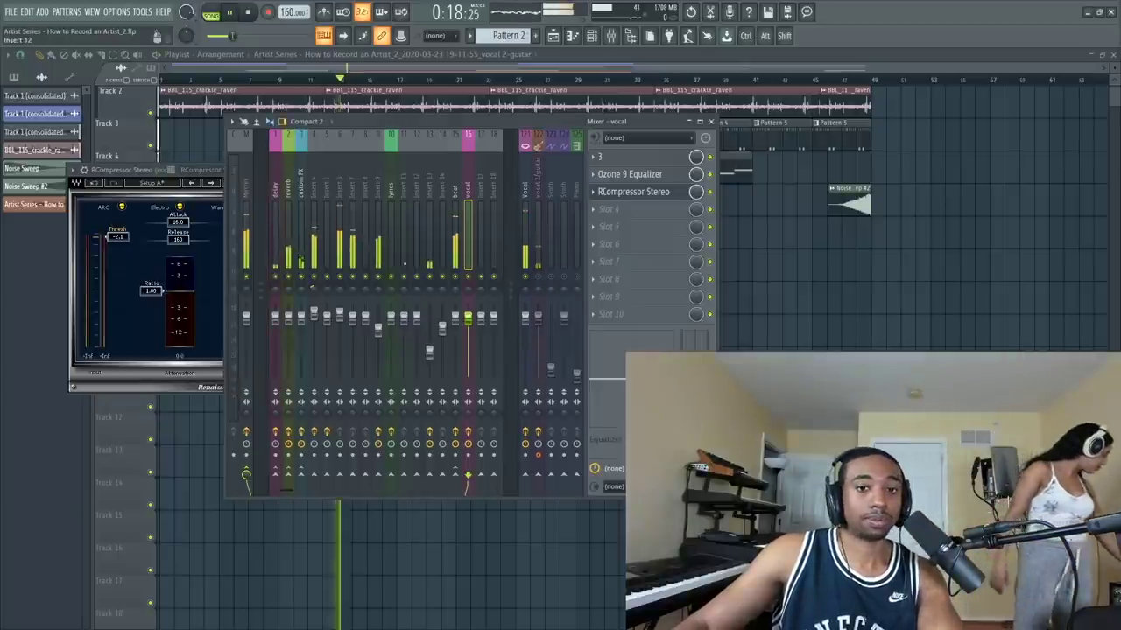
left_click(149, 184)
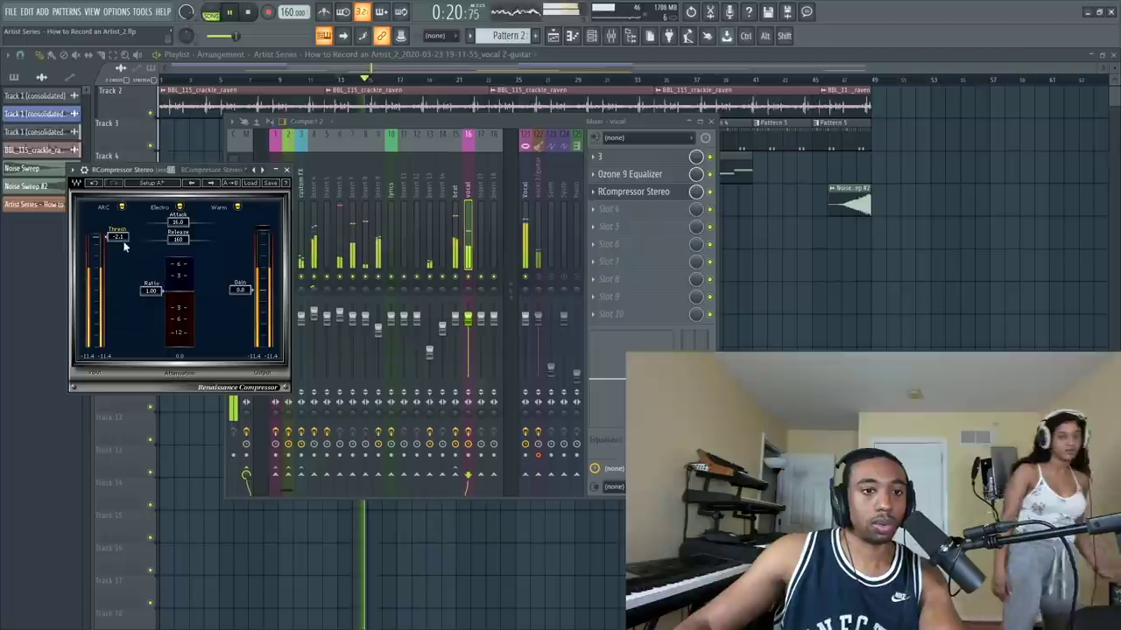
left_click_drag(124, 248, 108, 270)
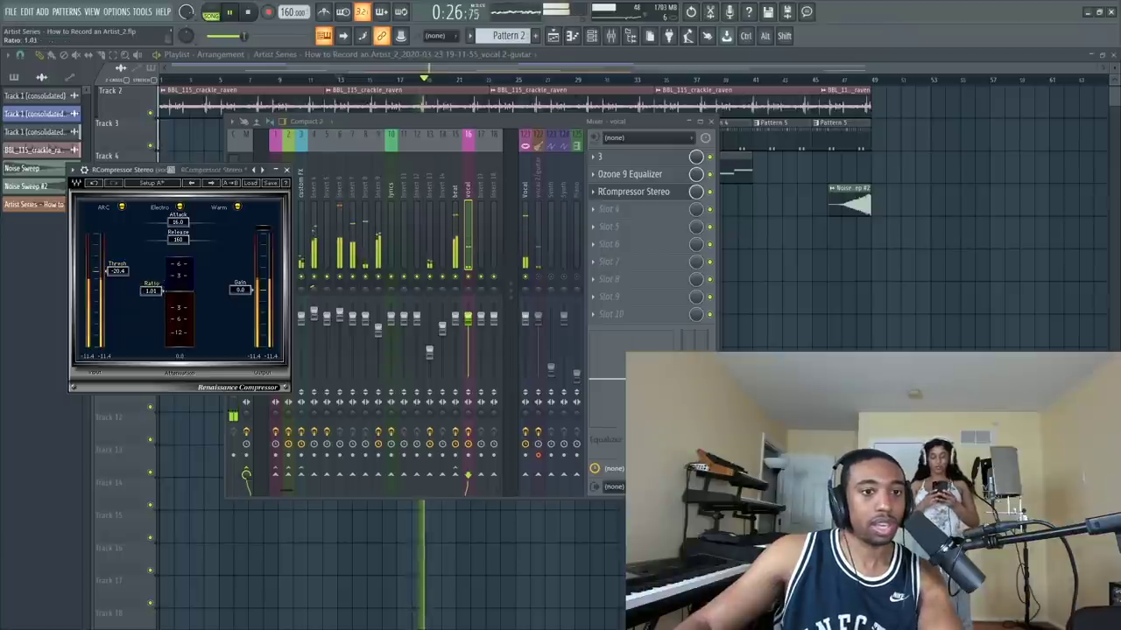
left_click_drag(157, 303, 157, 302)
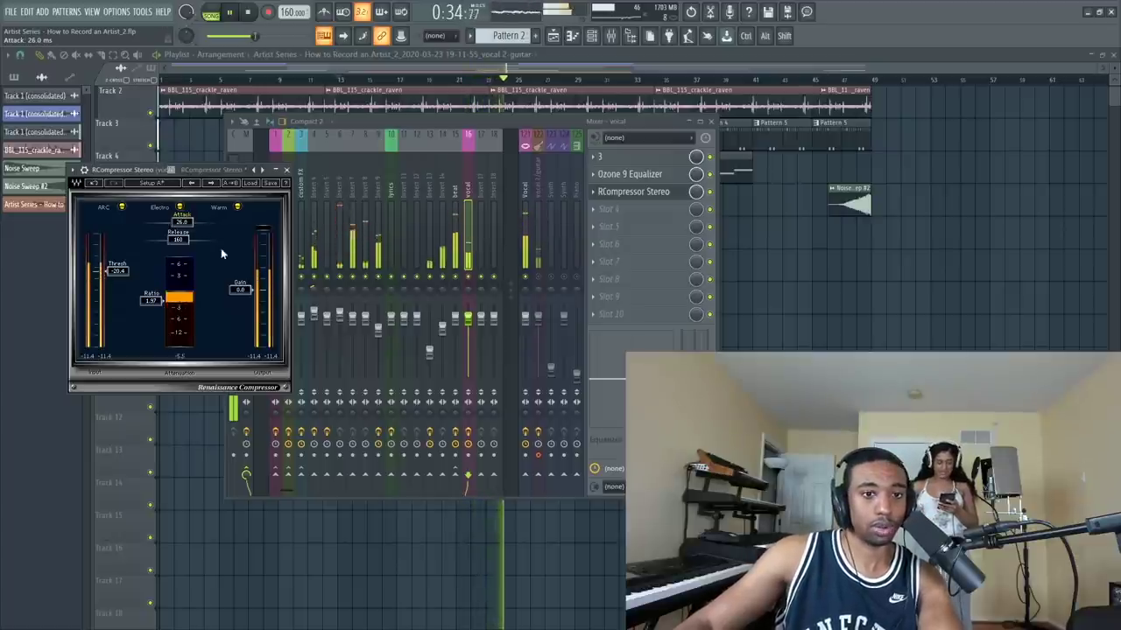
left_click_drag(244, 293, 245, 291)
key("space")
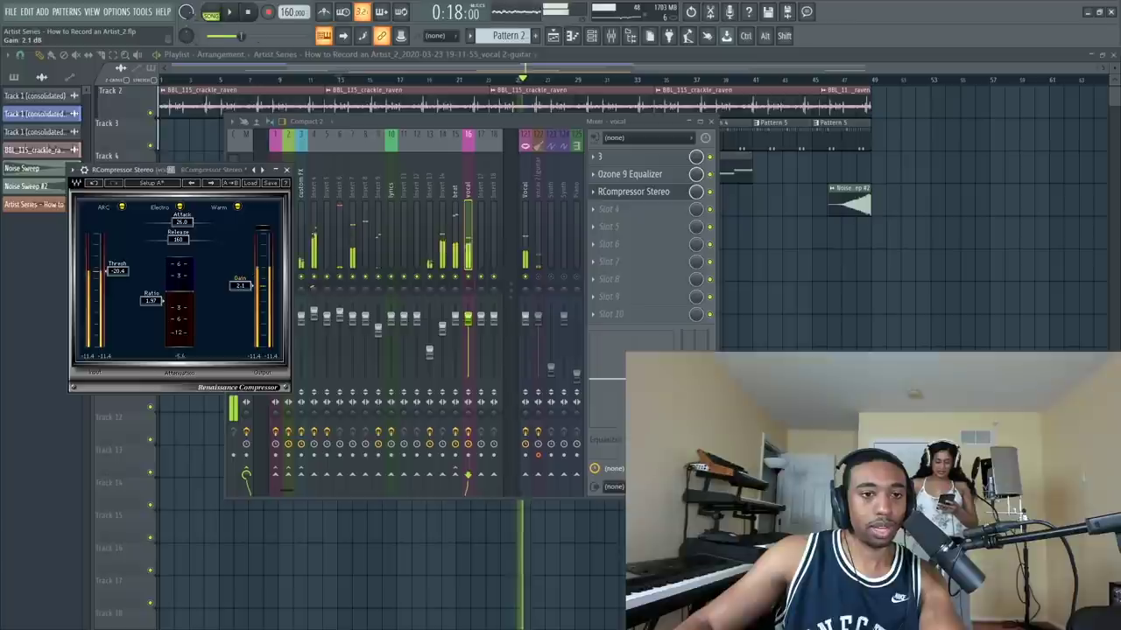
left_click_drag(240, 287, 245, 294)
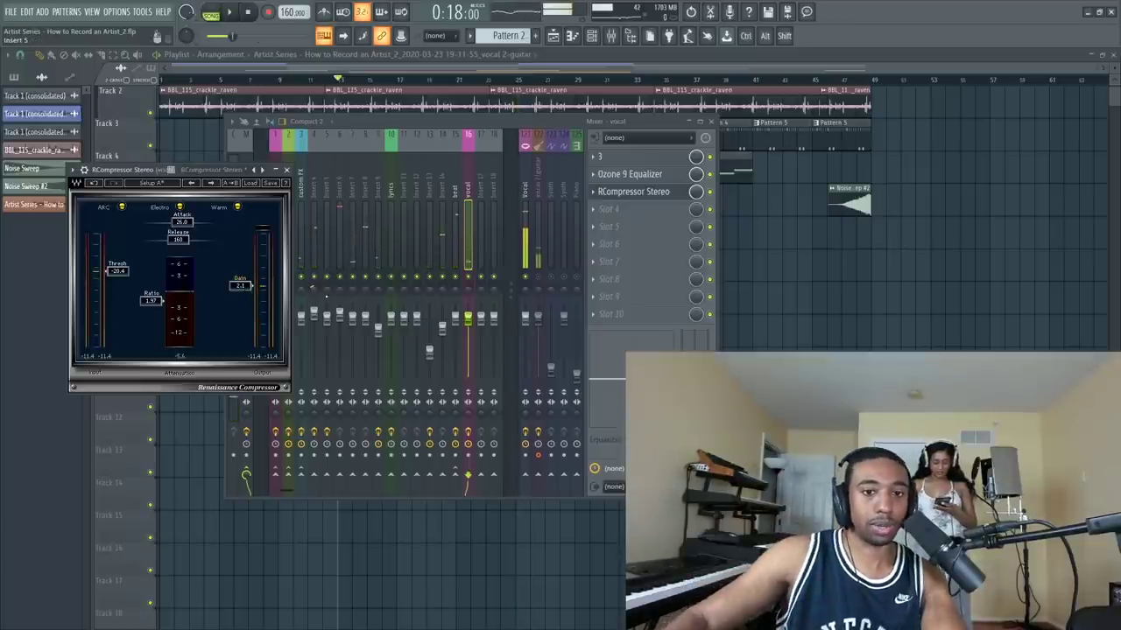
- During playback, lower the beat mixer track to -4.4 dB and readjust the vocal compressor's output gain
key("space")
left_click(455, 236)
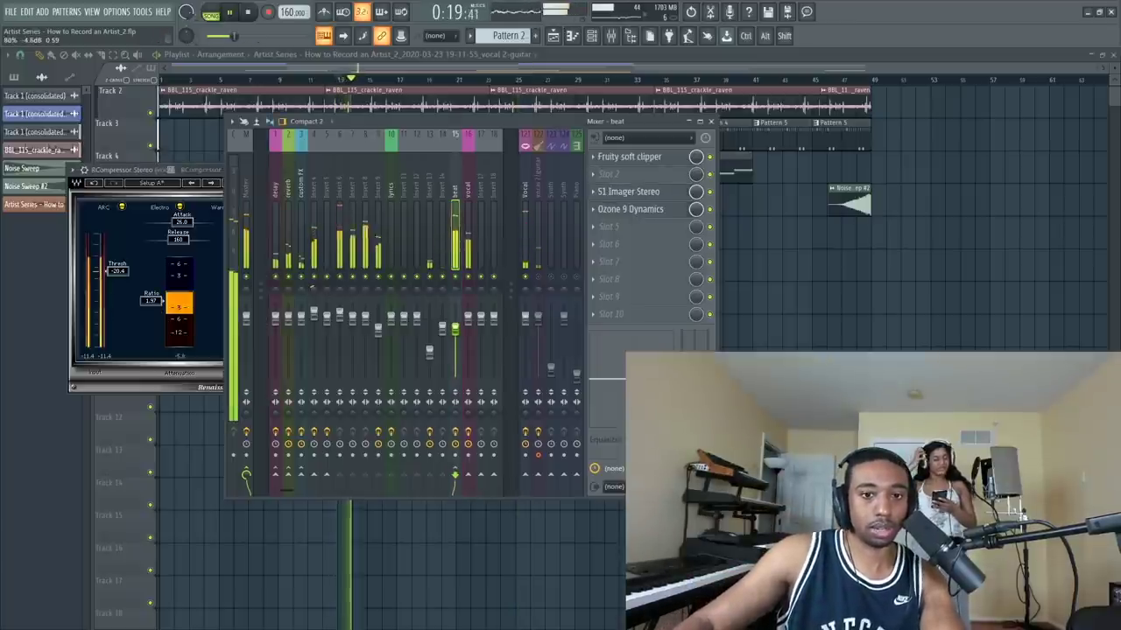
left_click(464, 329)
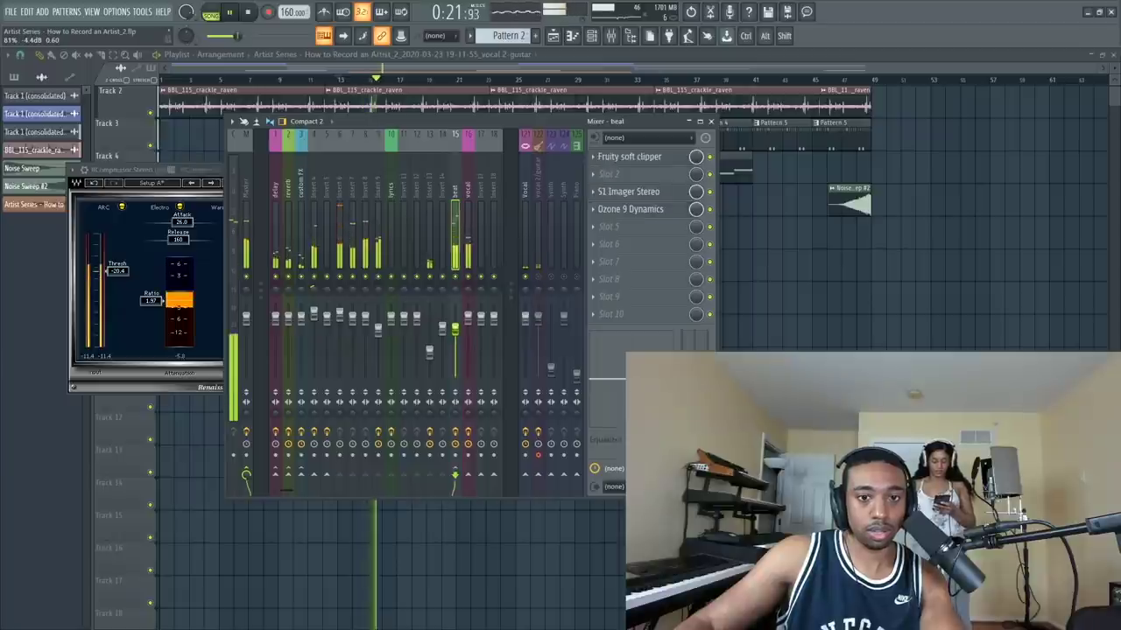
left_click(171, 177)
left_click_drag(238, 279, 265, 277)
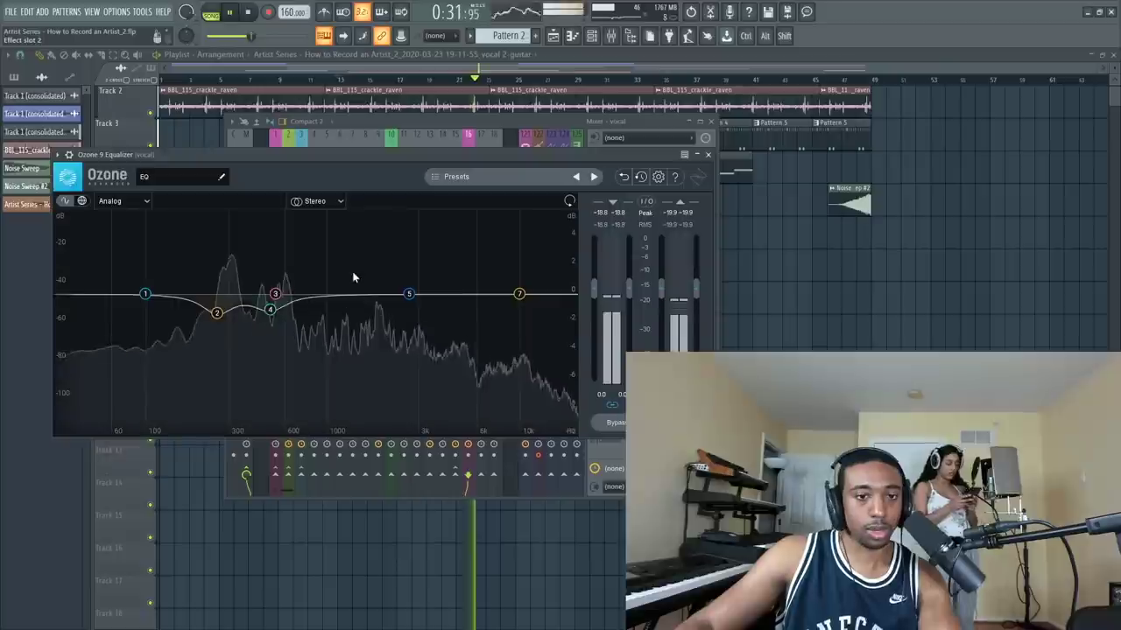
- Move the lowest cut in the vocal track's equalizer to 282 Hz at -2.0 dB, then stop playback and close the equalizer
mouse_move(220, 313)
left_click_drag(220, 321, 226, 316)
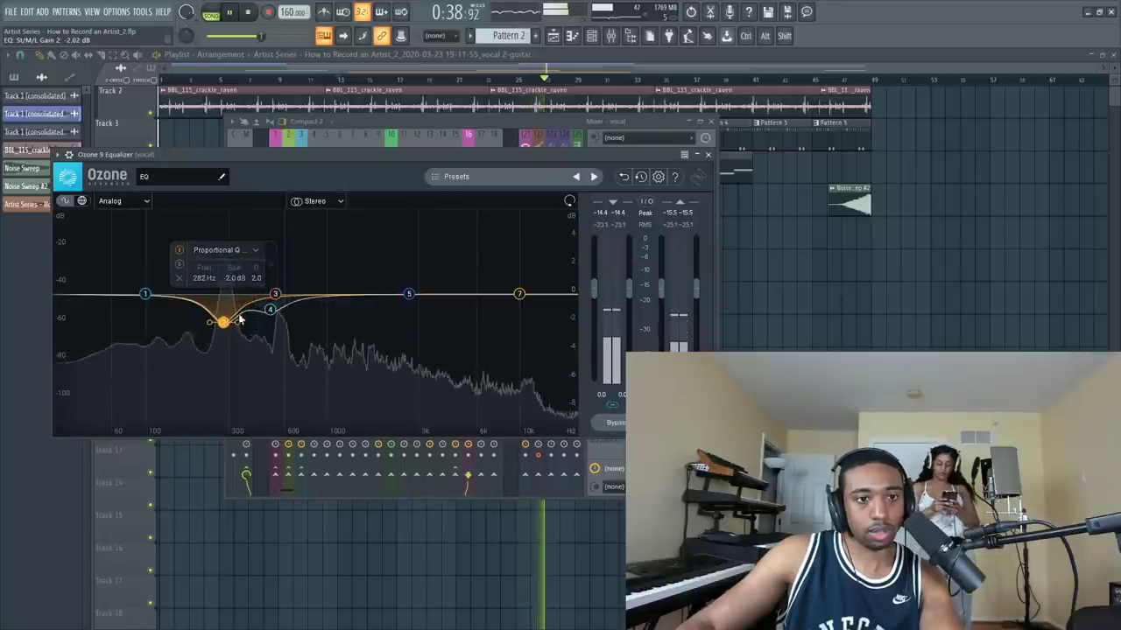
key("space")
left_click(707, 156)
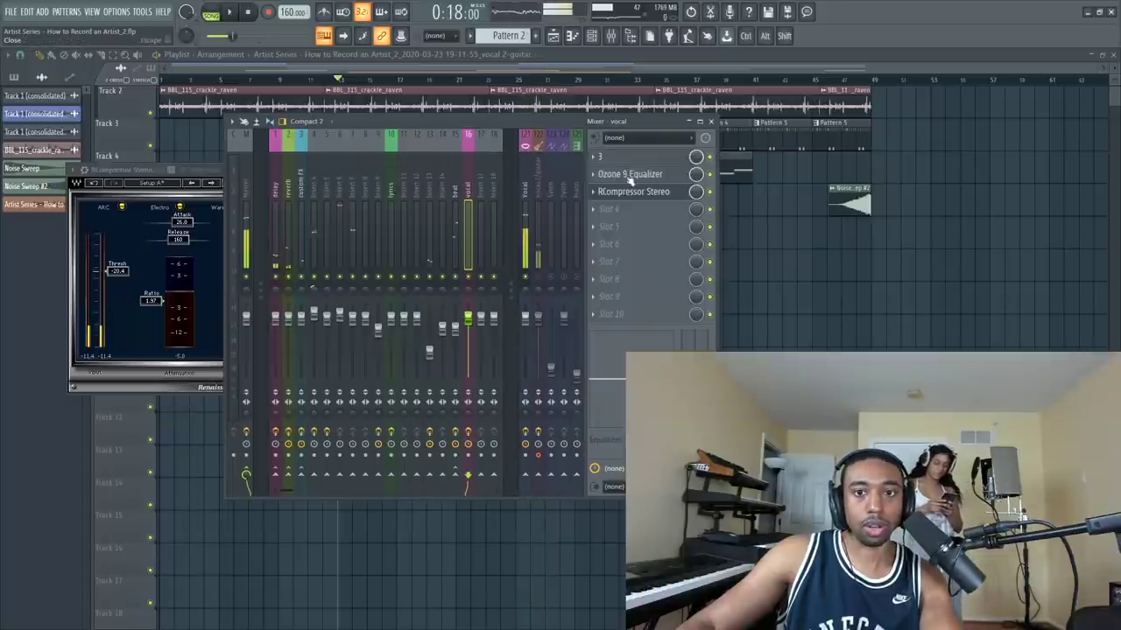
- Replace the Ozone 9 Equalizer in slot 2 of the vocal track with Ozone 9 Dynamic EQ
left_click(599, 171)
mouse_move(617, 166)
scroll(543, 188, "right", 10)
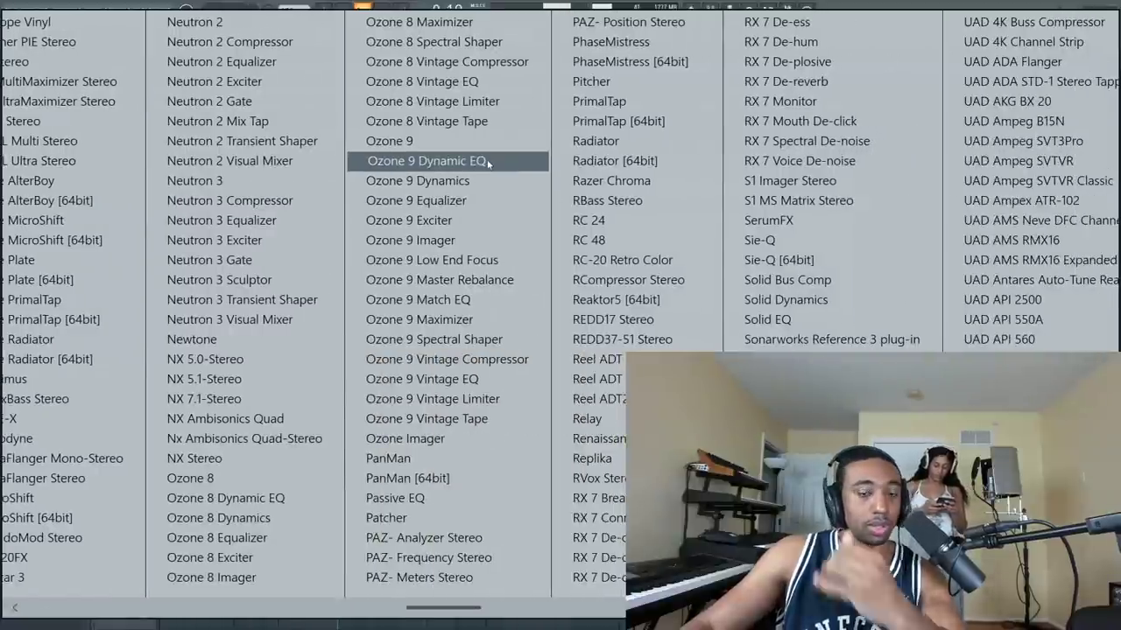
left_click(488, 163)
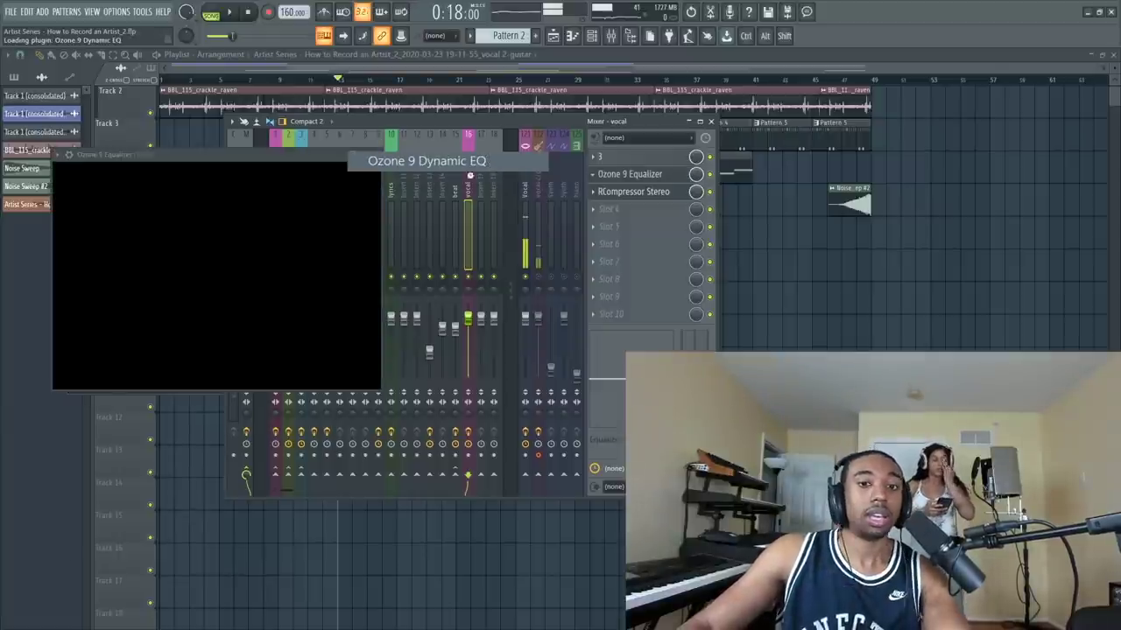
- Set dynamic EQ cuts on the vocal at 324 Hz by 1.9 dB and 594 Hz by 2.0 dB while listening, then close the plugin
key("space")
left_click_drag(215, 312, 253, 340)
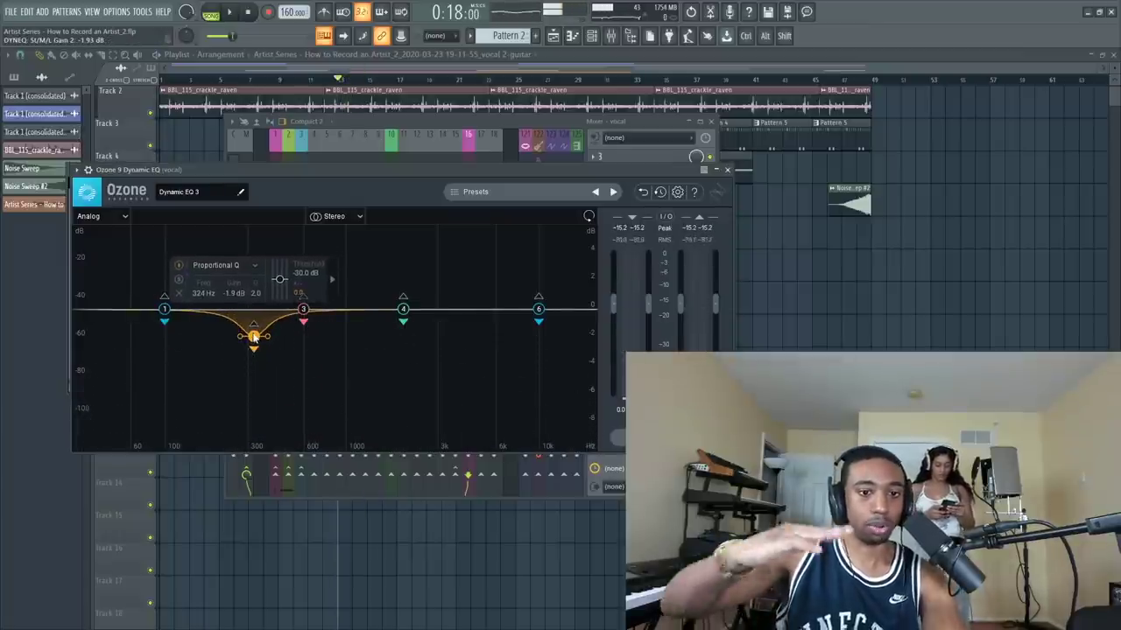
key("space")
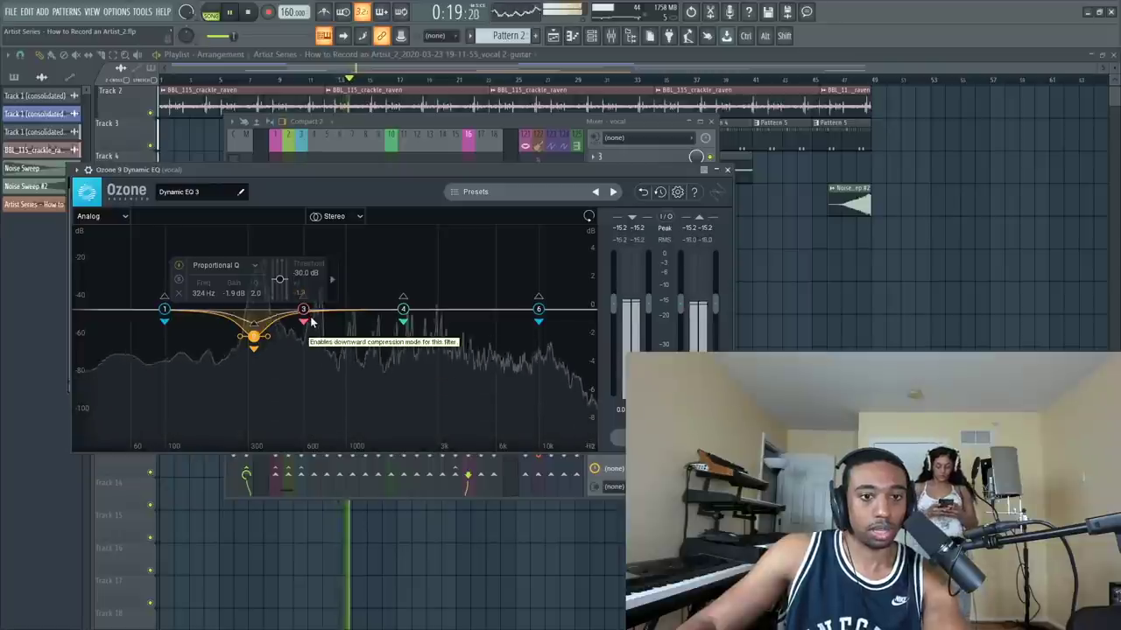
left_click_drag(309, 317, 302, 329)
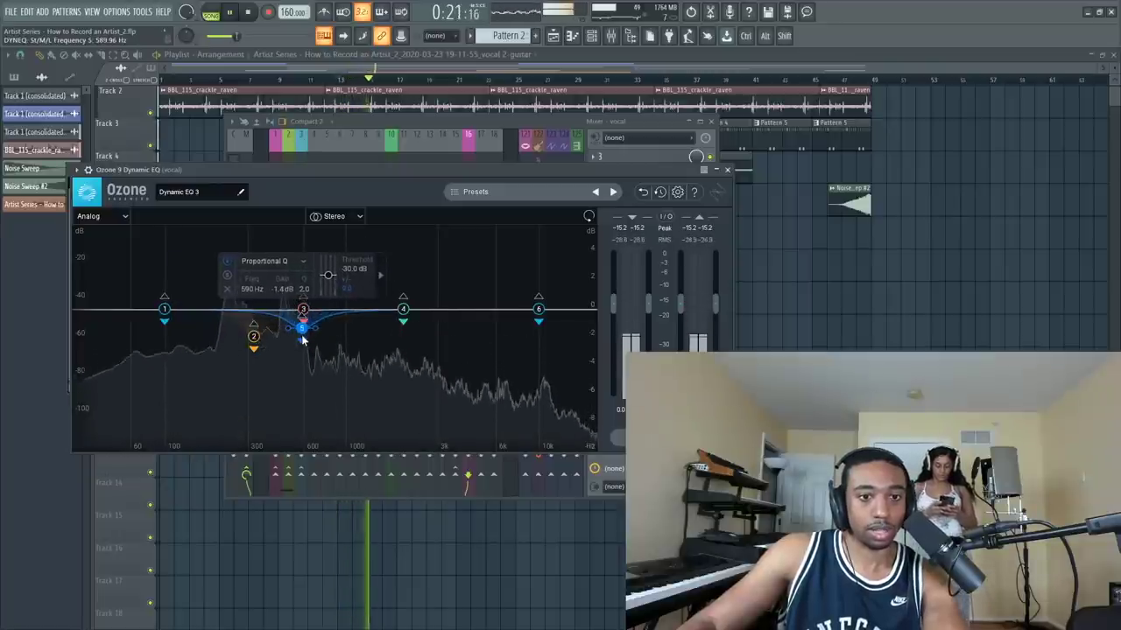
key("space")
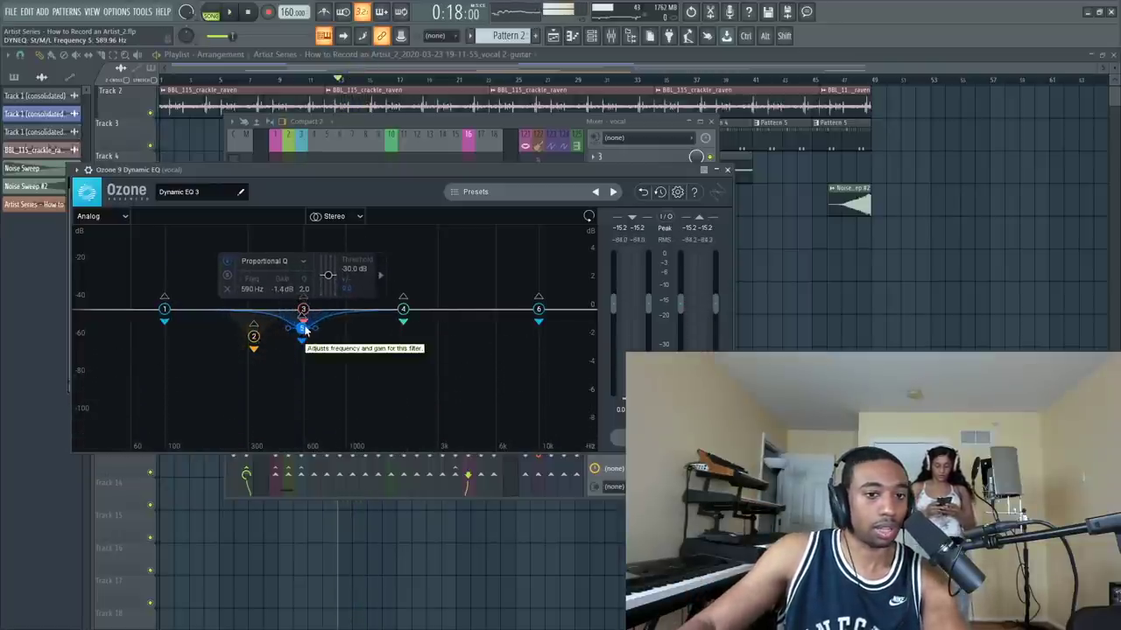
key("space")
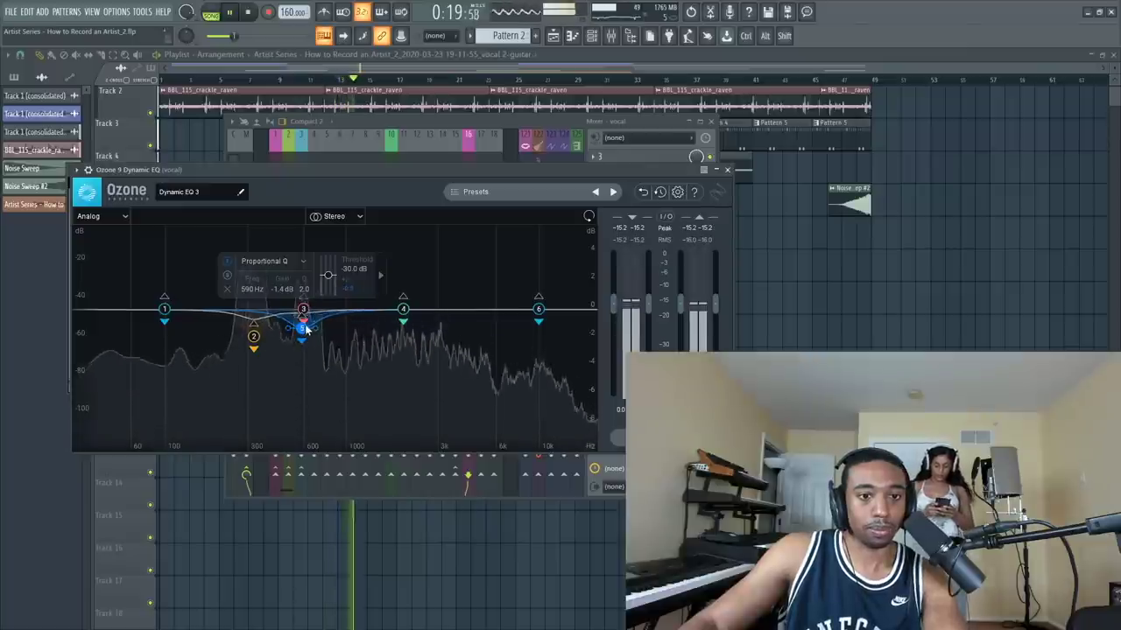
left_click_drag(306, 329, 302, 337)
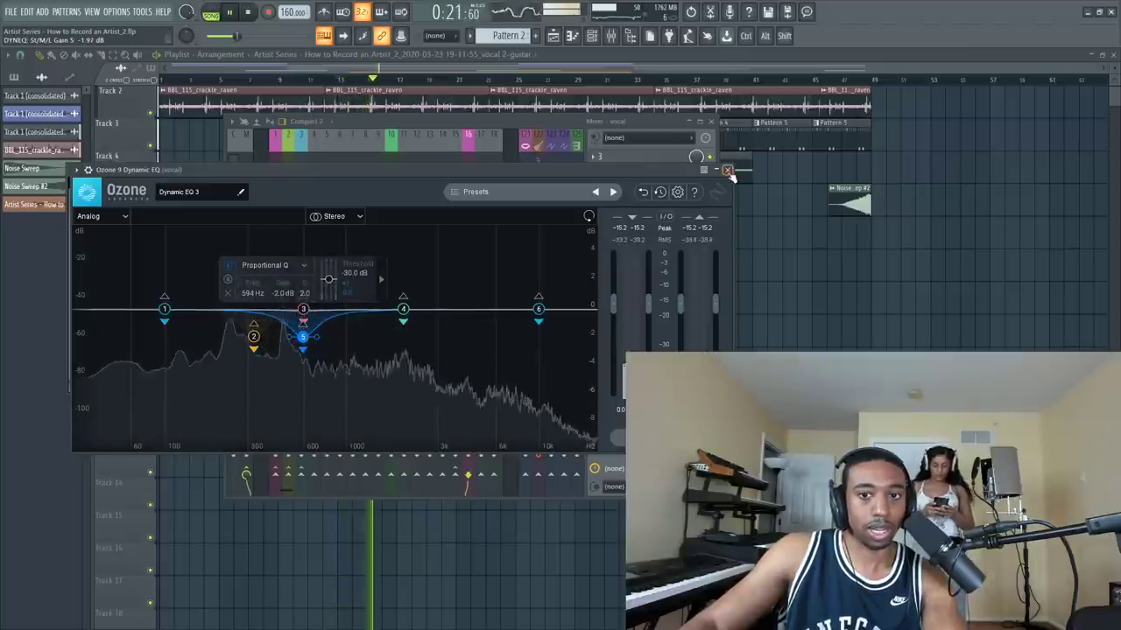
left_click(727, 170)
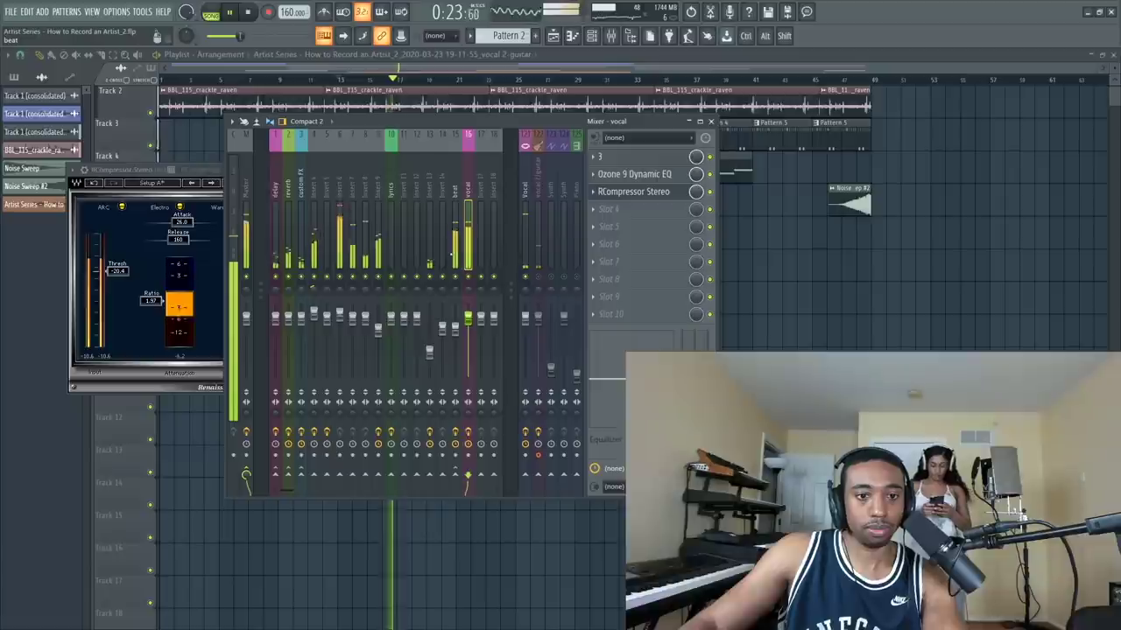
key("space")
- Route sends from the vocal mixer track to the delay, reverb and custom FX tracks
left_click(295, 477)
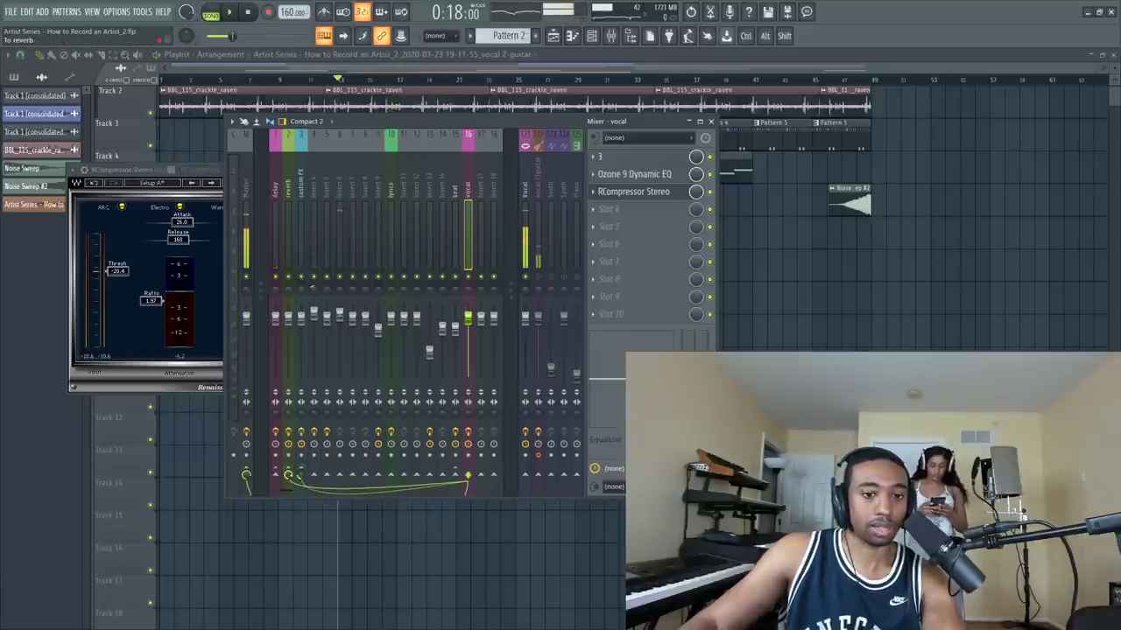
left_click(282, 478)
- Lower the RCompressor gain on the vocal track to 7.7 dB while listening, then stop playback
key("space")
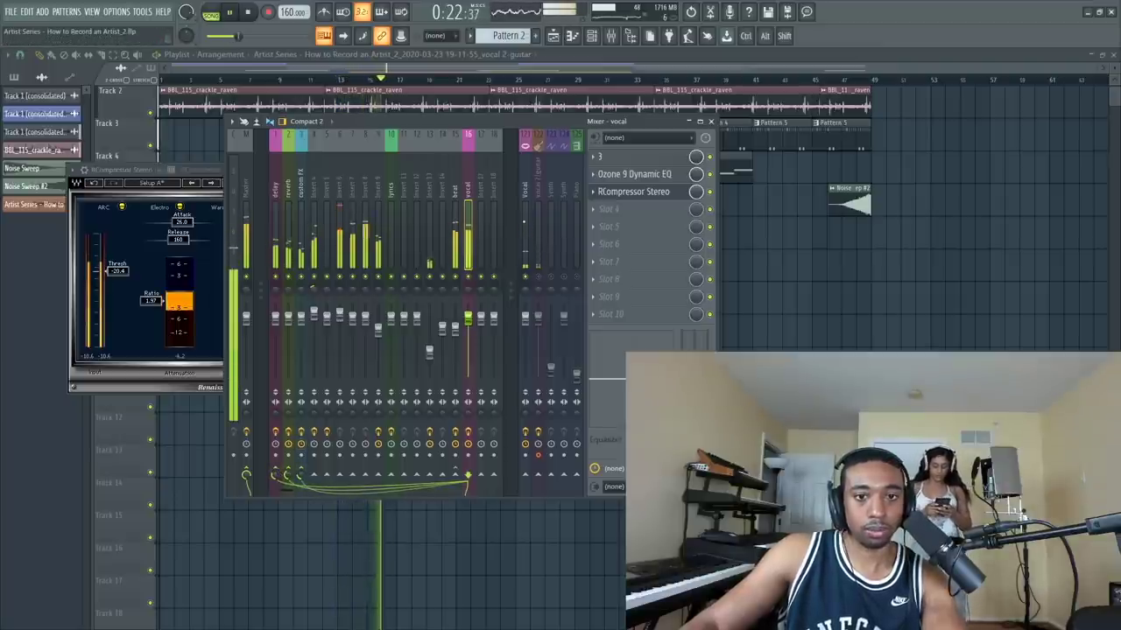
left_click(655, 193)
left_click(655, 192)
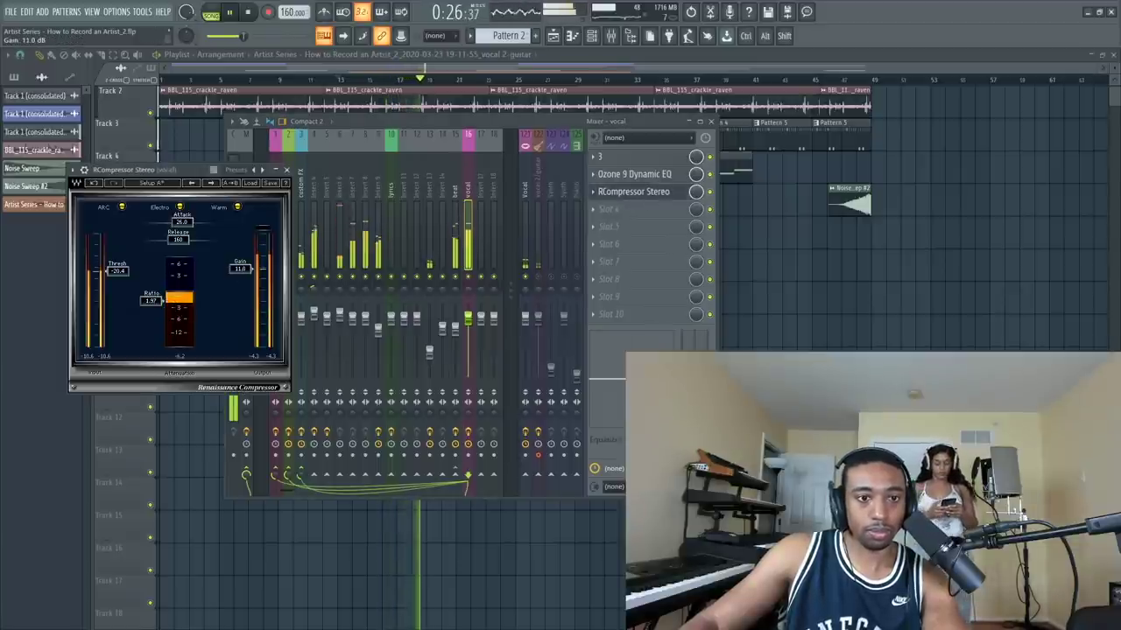
mouse_move(240, 282)
left_mouse_down()
mouse_move(241, 294)
mouse_move(241, 278)
left_mouse_up()
key("space")
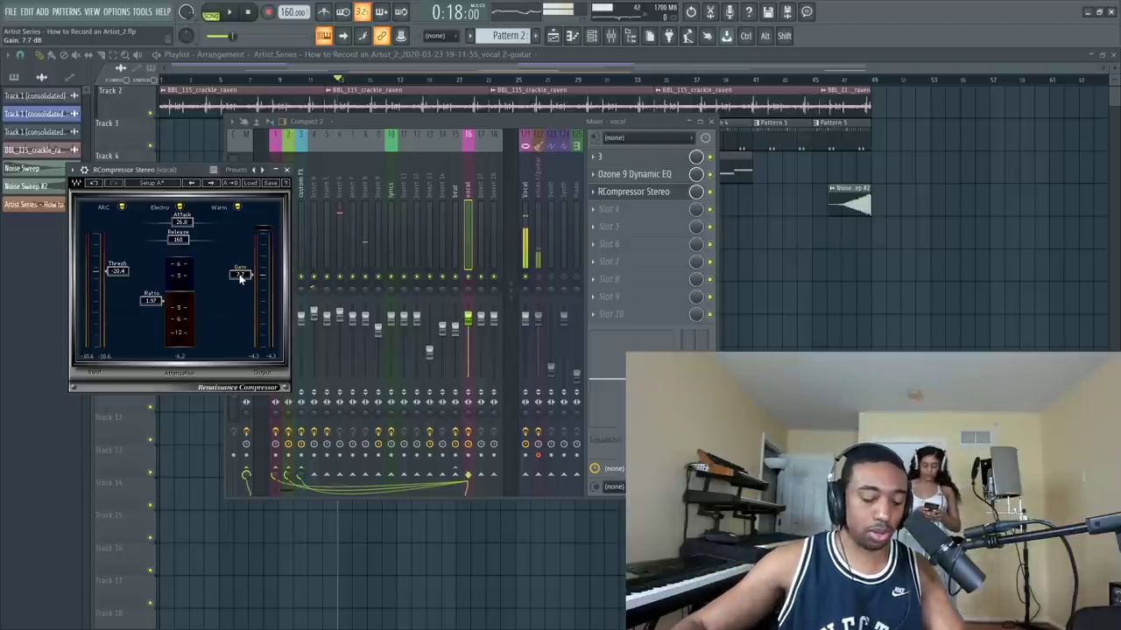
- Load Fruity Parametric EQ 2 into slot 4 of the vocal track and pull its lowest band down to cut the lows
left_click(644, 216)
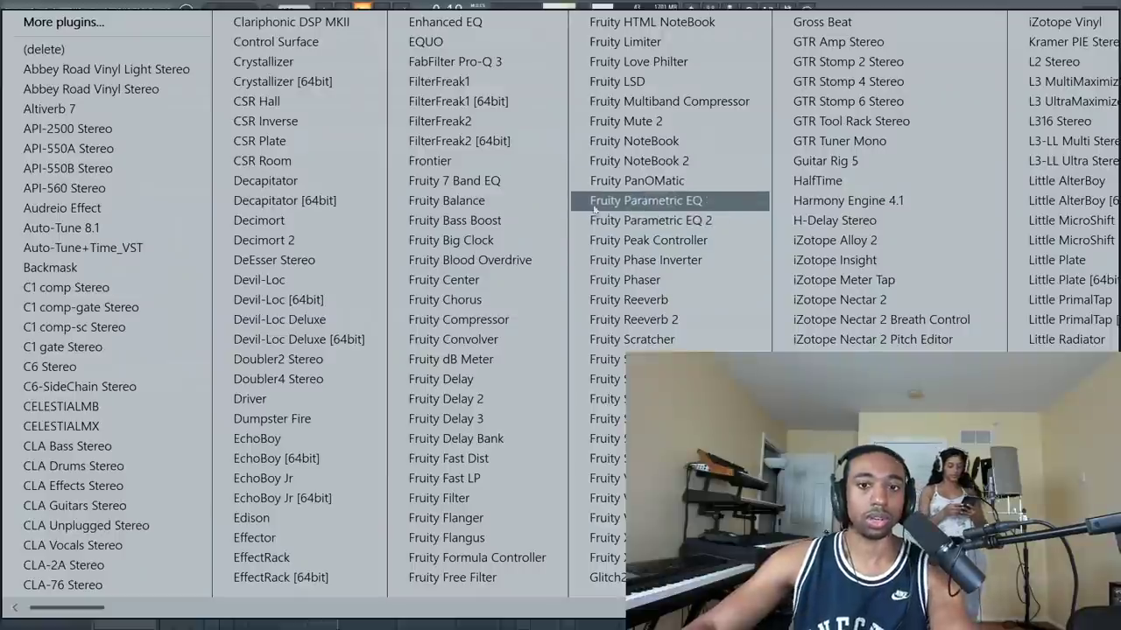
left_click(681, 222)
left_click_drag(229, 277, 242, 327)
- While listening, dip the mids slightly and boost the highs in the vocal's Fruity Parametric EQ 2, then close it
key("space")
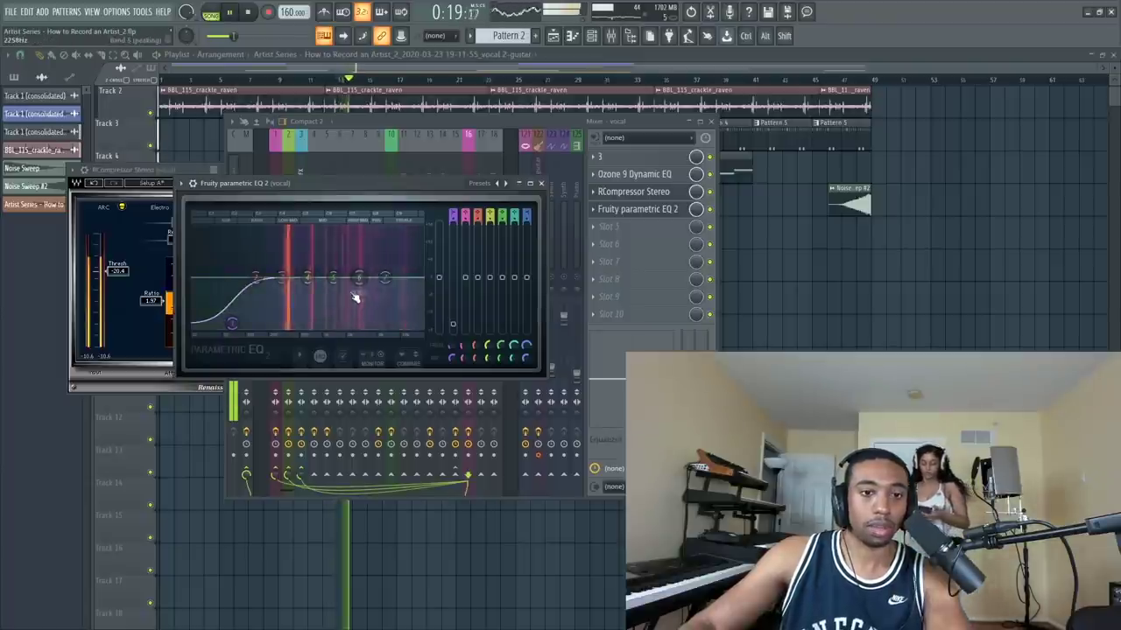
left_click_drag(358, 277, 374, 272)
key("space")
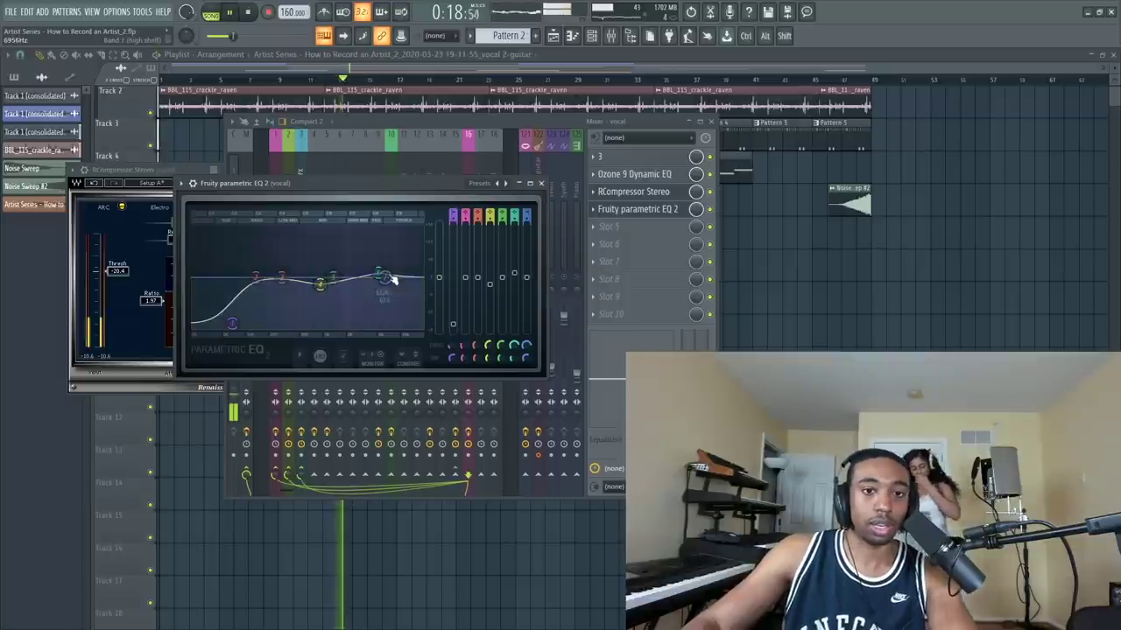
key("space")
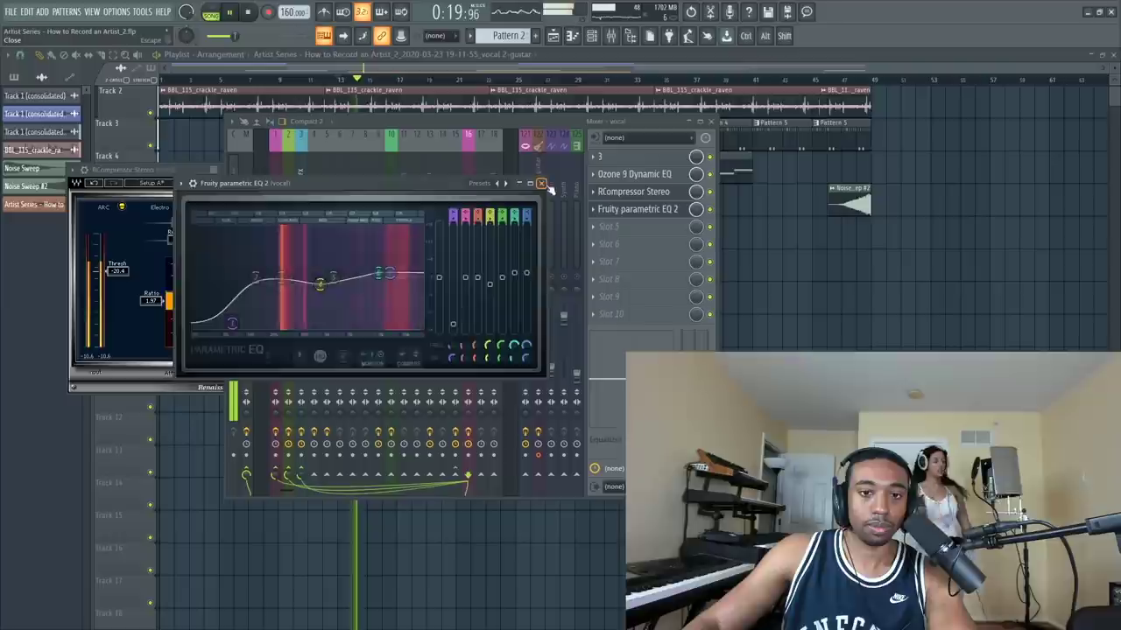
left_click(541, 184)
- Raise the beat track's fader slightly, reselect the vocal track and stop playback
left_click(455, 325)
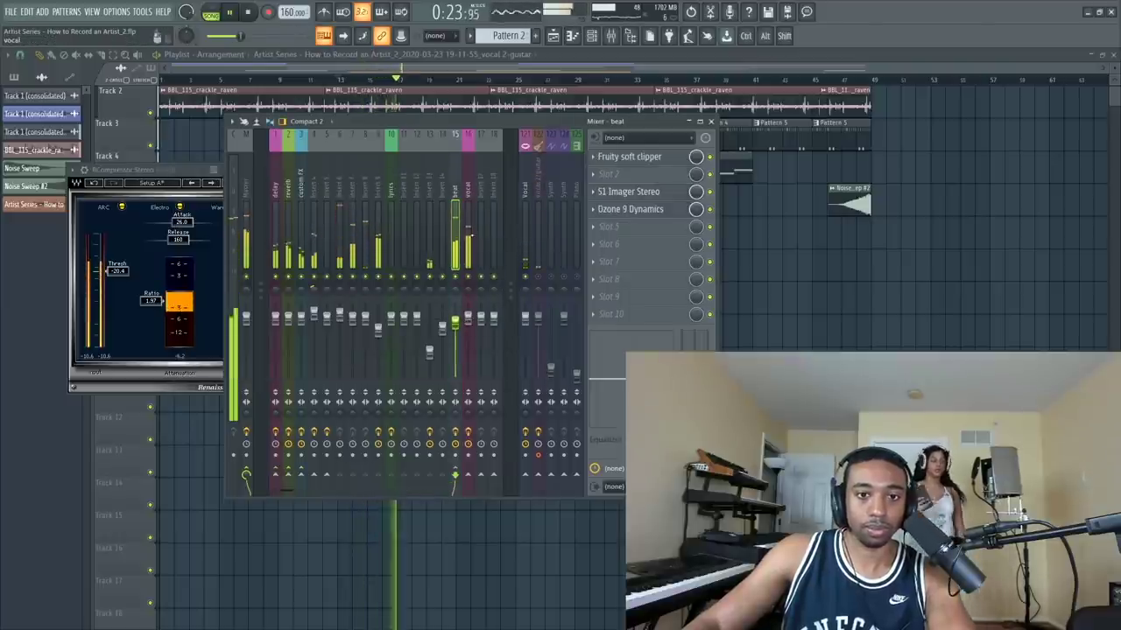
left_click(469, 324)
key("space")
- Set the vocal's RCompressor to ratio 1.85, threshold -16.0 dB and gain 8.6 during playback, then close it and stop
left_click(643, 191)
key("space")
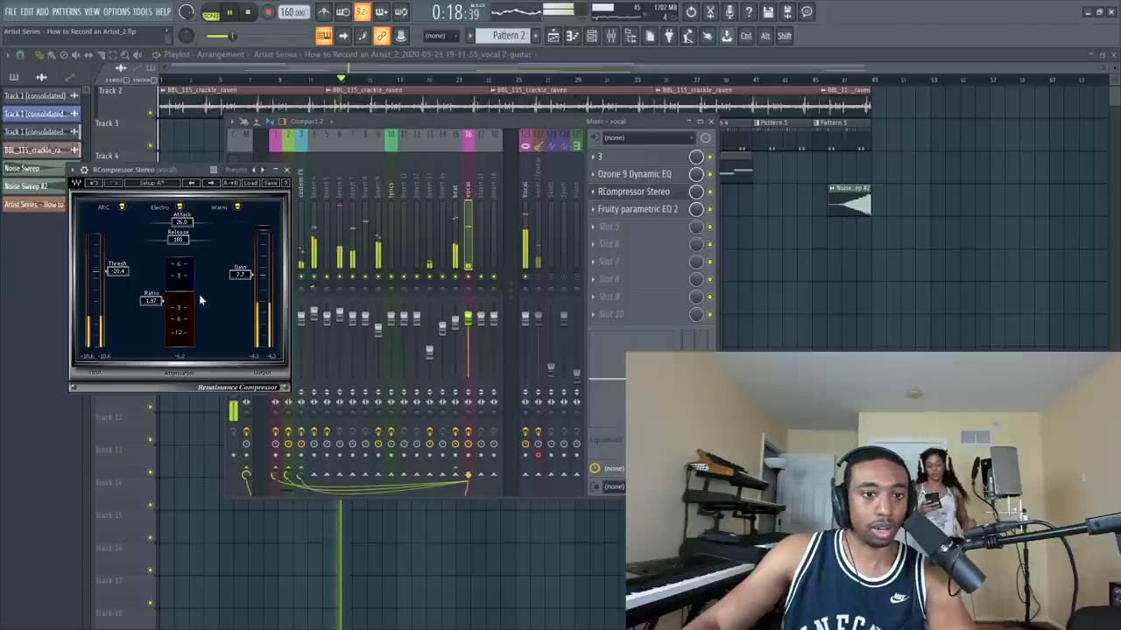
left_click_drag(199, 294, 199, 299)
left_click_drag(117, 262, 117, 262)
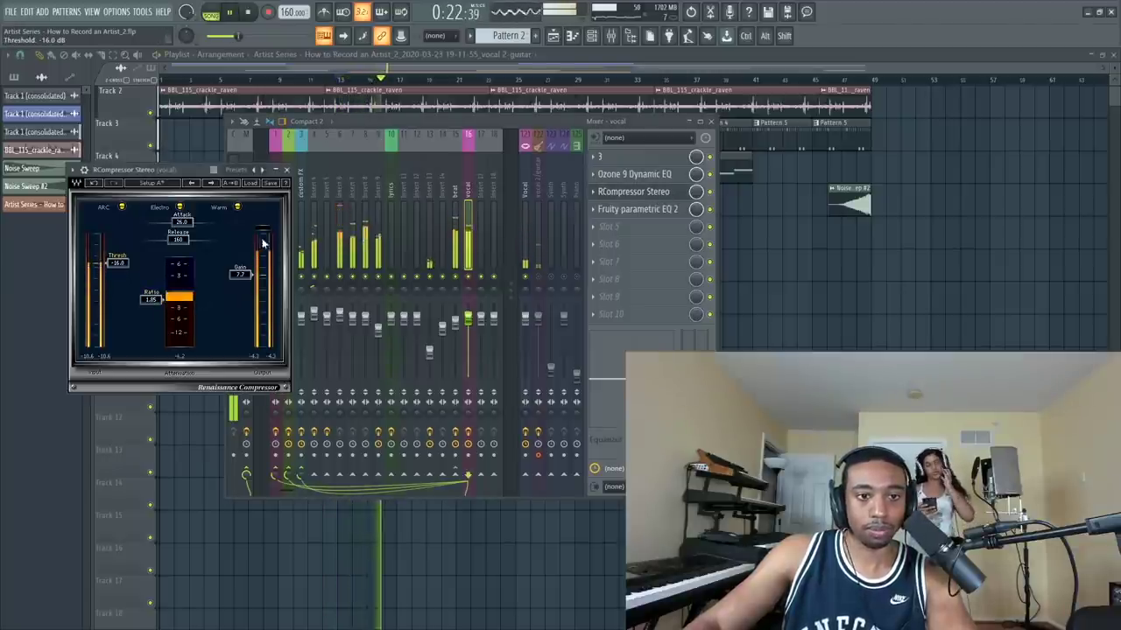
left_click_drag(245, 278, 245, 268)
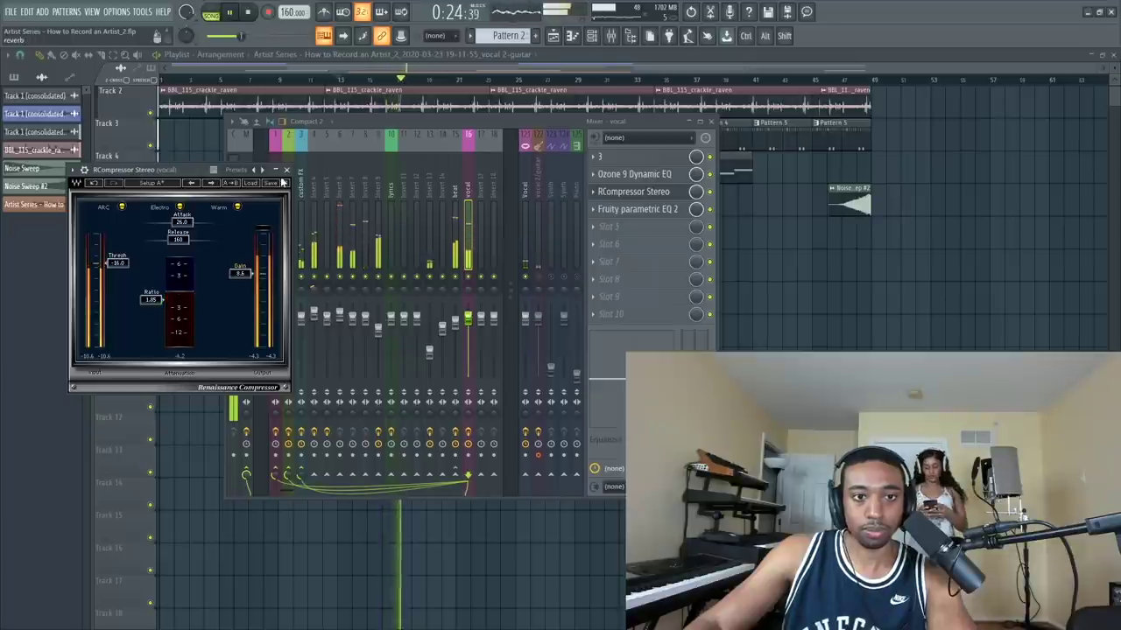
left_click(633, 191)
key("space")
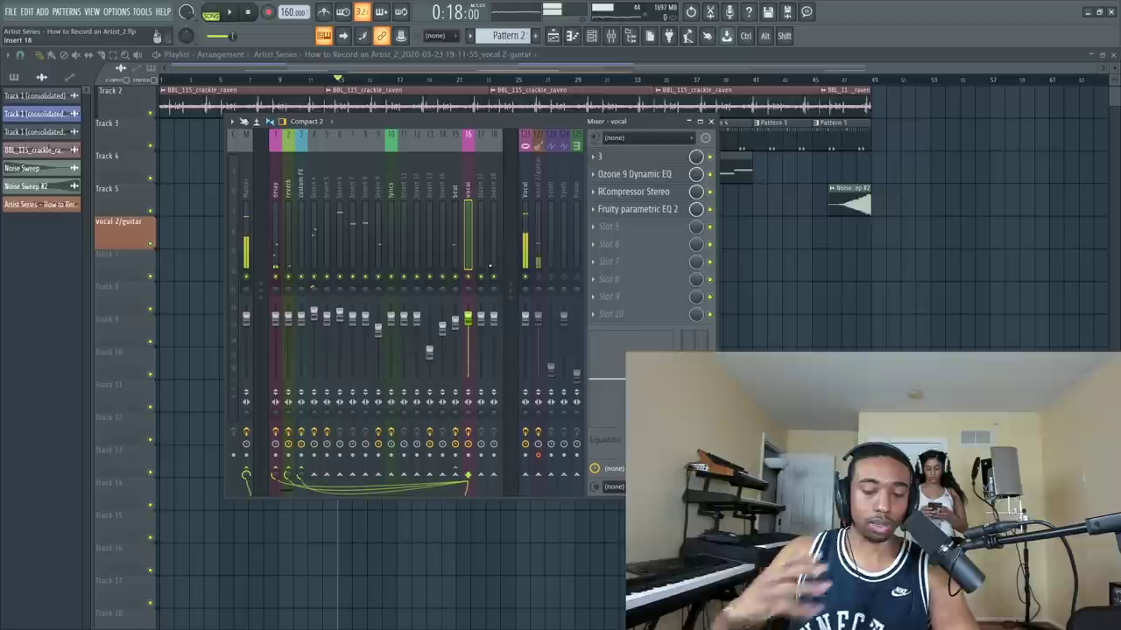
- Load The Sauce into slot 5 of the vocal track, close its window and bypass the slot
left_click(633, 234)
scroll(638, 238, "down", 8)
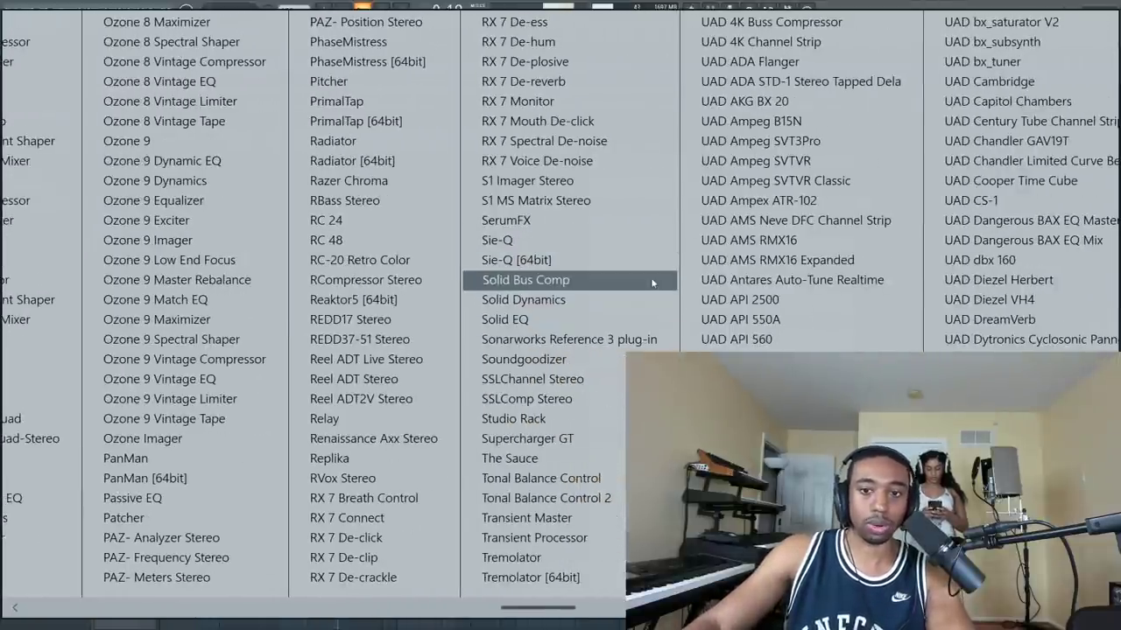
scroll(562, 391, "down", 1)
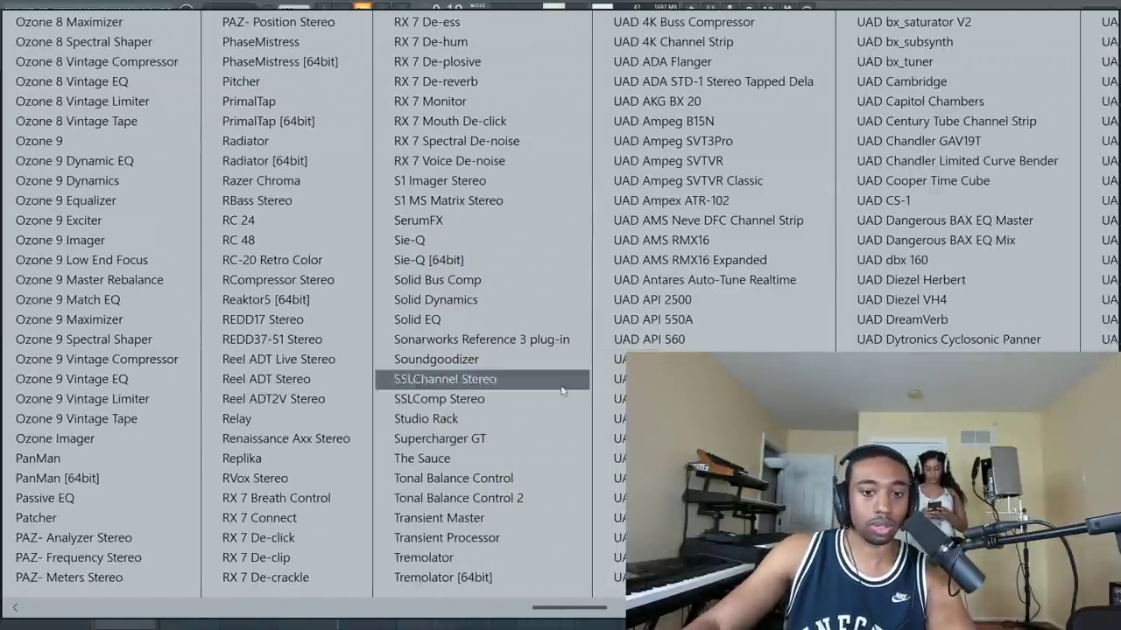
left_click(473, 459)
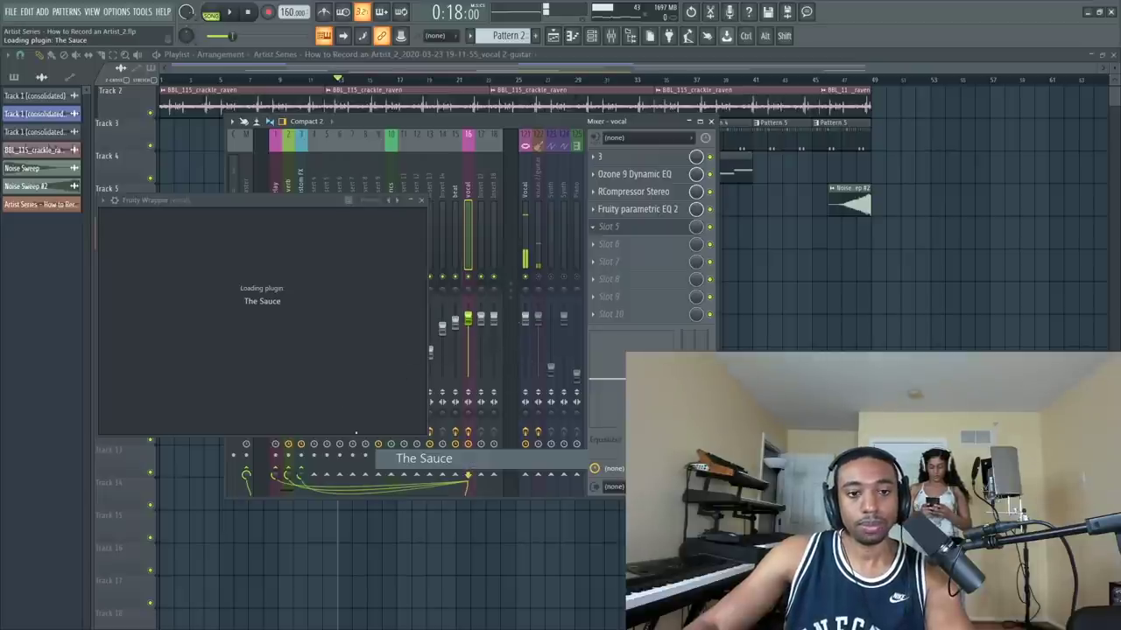
left_click_drag(404, 201, 351, 161)
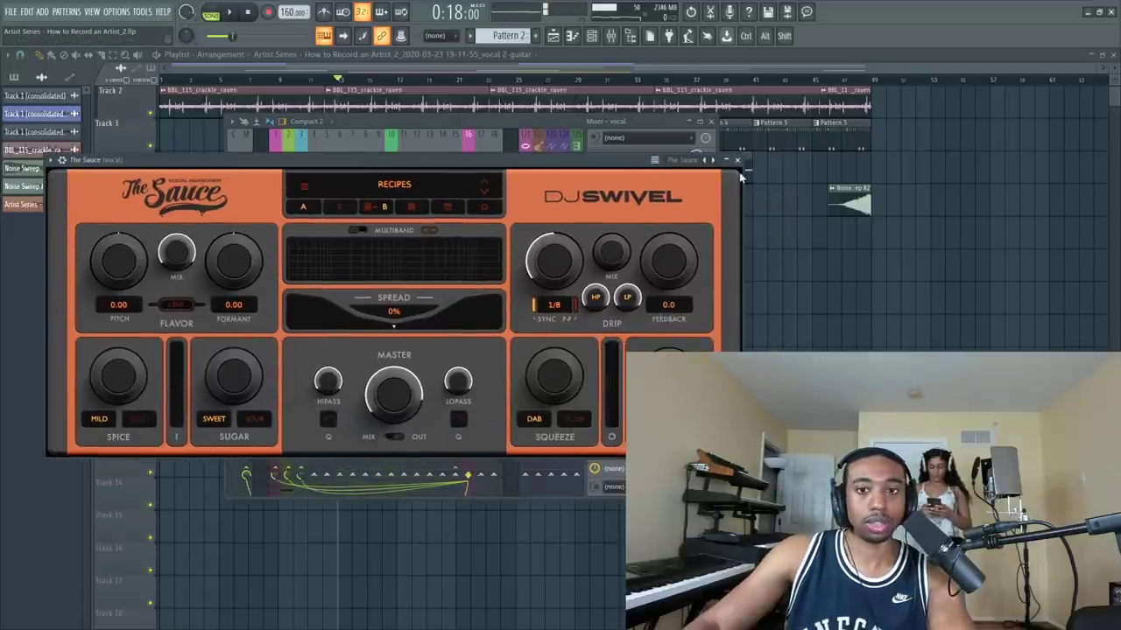
left_click(738, 161)
left_click(710, 228)
- Reopen The Sauce on the vocal track, try out its Squeeze amount and close it
left_click(647, 230)
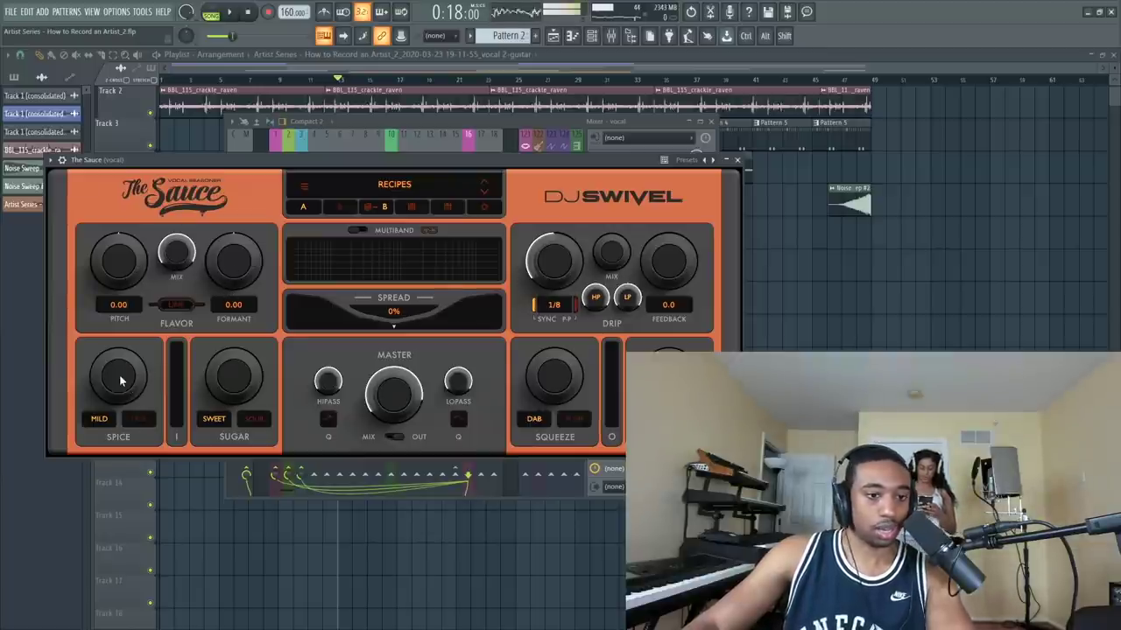
mouse_move(226, 378)
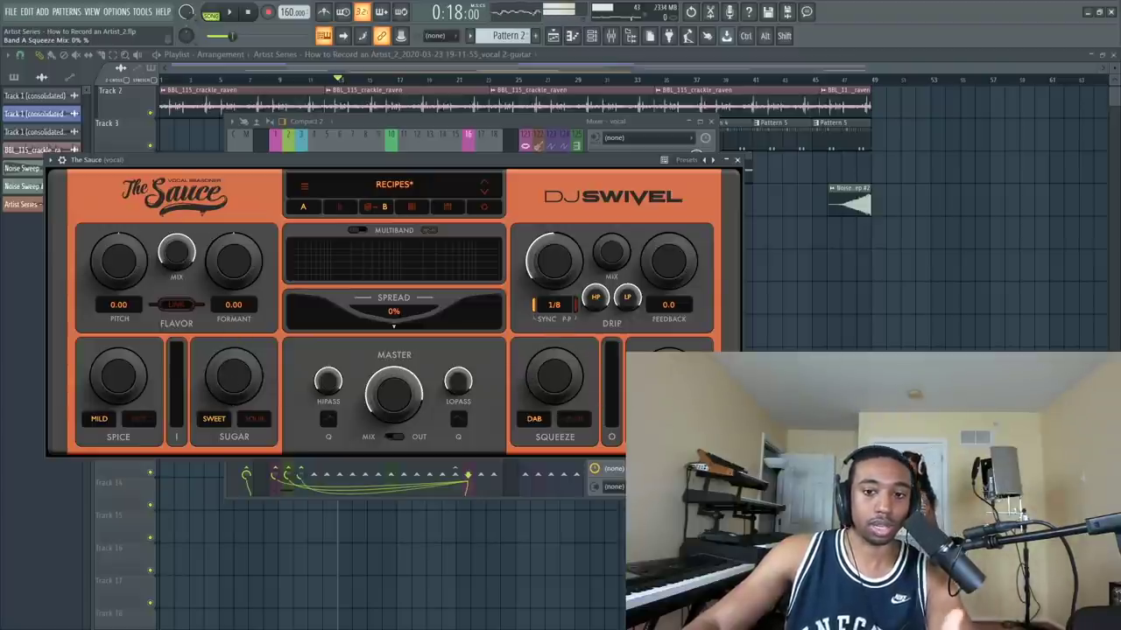
left_click_drag(658, 313, 659, 367)
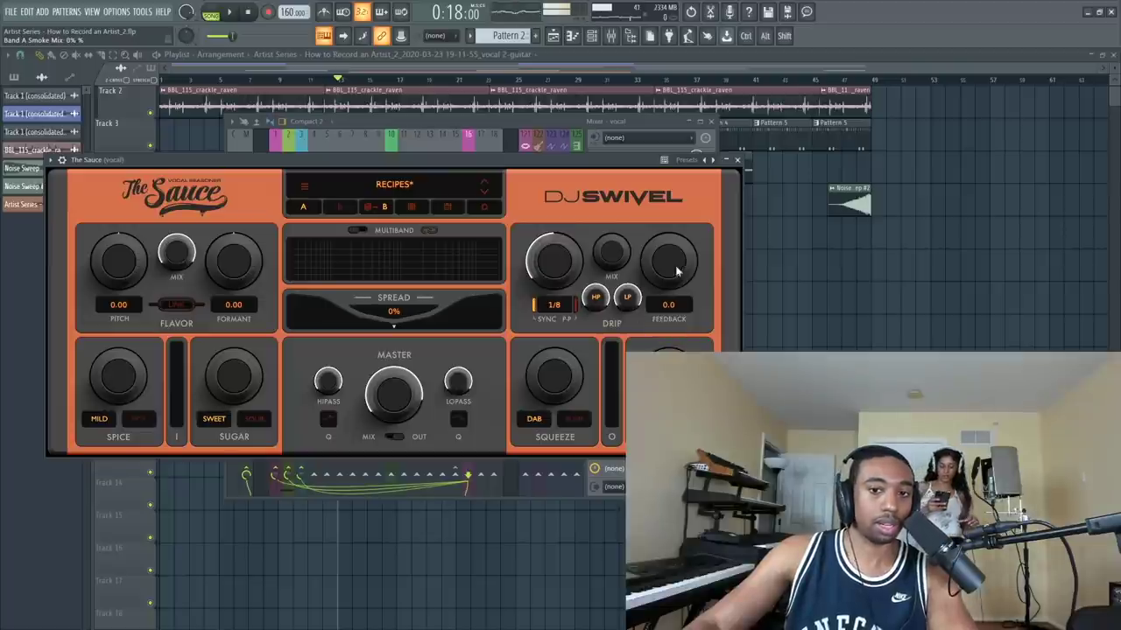
left_click(738, 161)
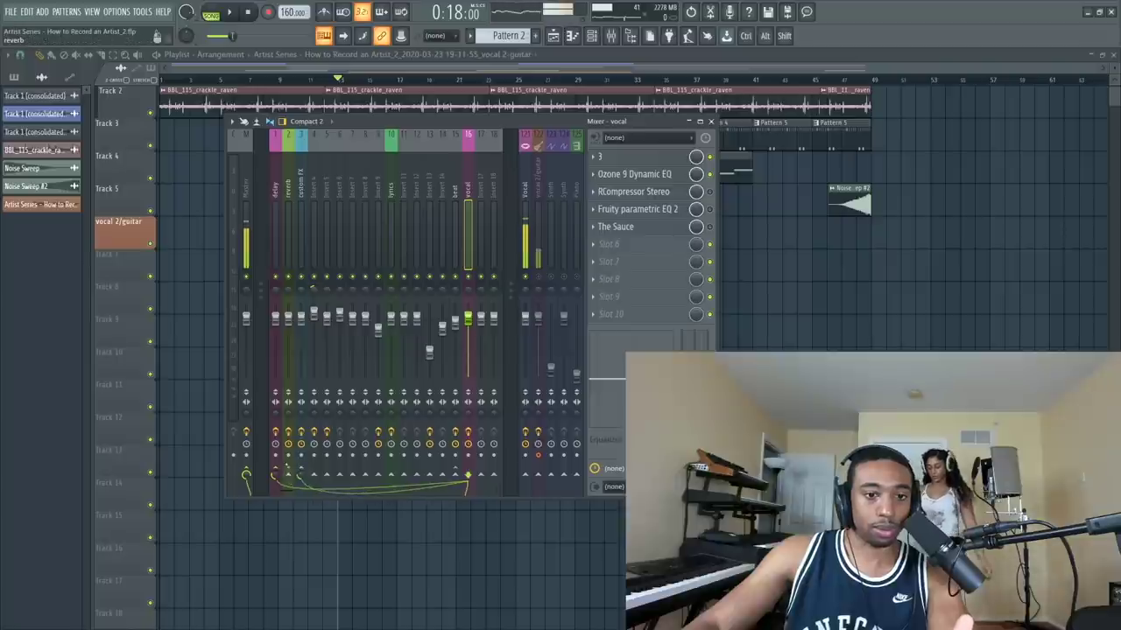
- Remove the vocal track's sends to the delay, reverb and custom FX tracks and re-enable The Sauce
left_click(302, 188)
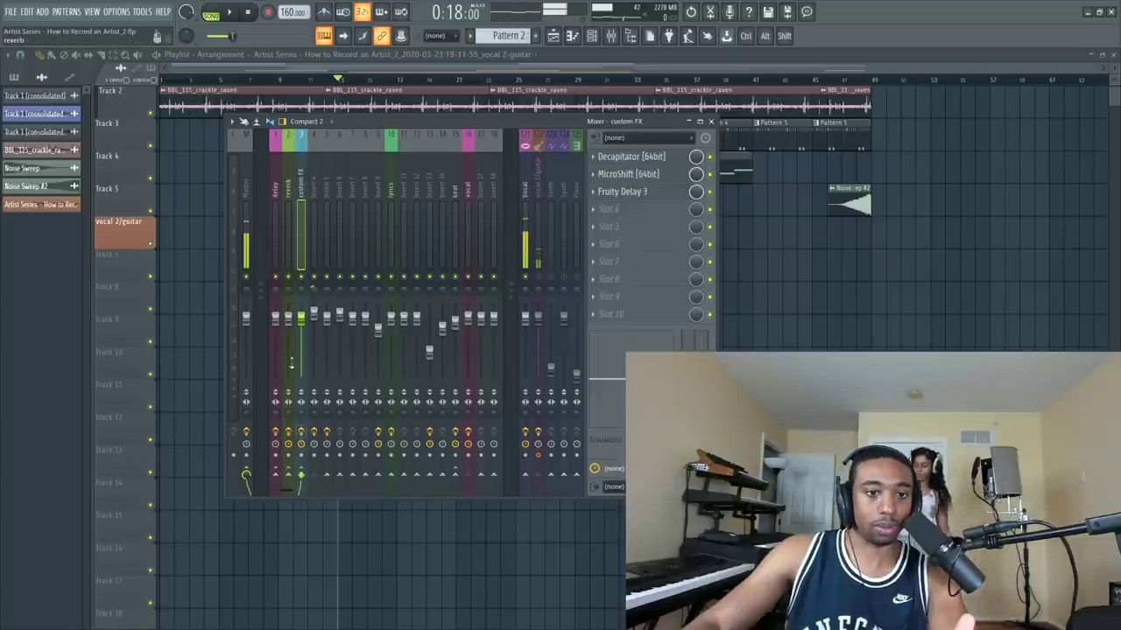
left_click(467, 192)
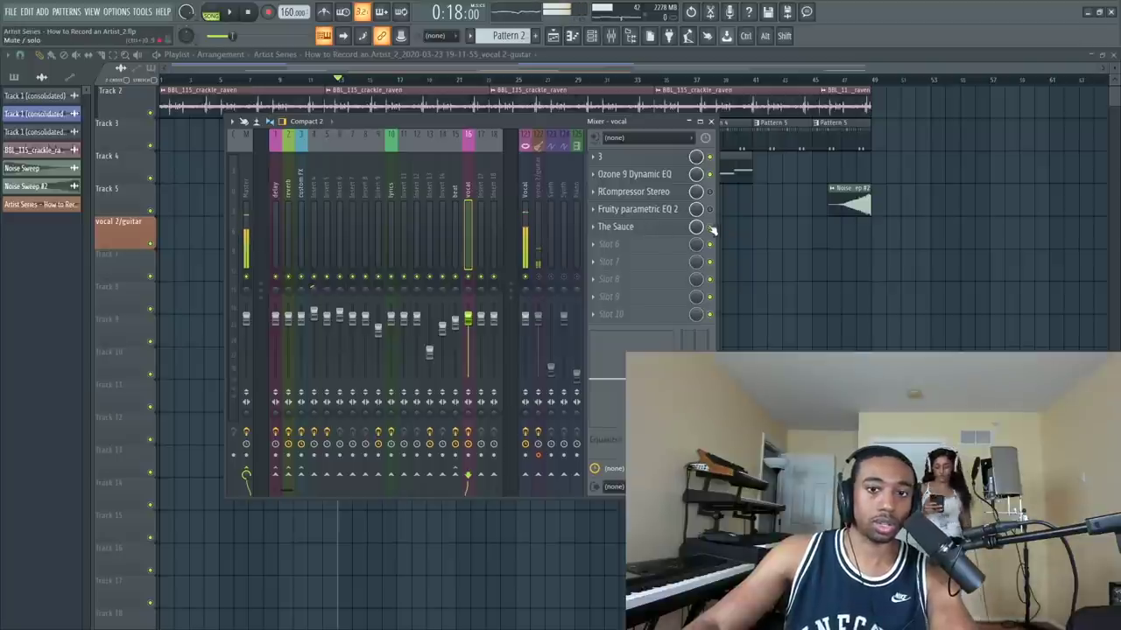
left_click(662, 229)
left_click(737, 159)
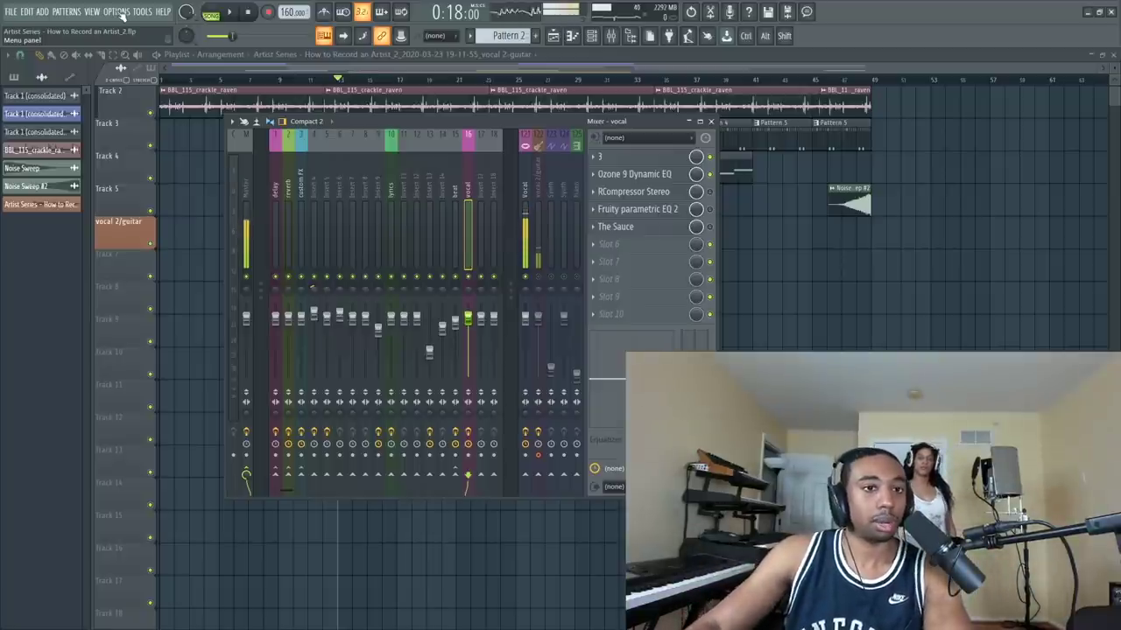
- Open The Sauce on the vocal track during playback, bring Spice to a low amount and lower Formant to -6.34
left_click(116, 11)
left_click(167, 70)
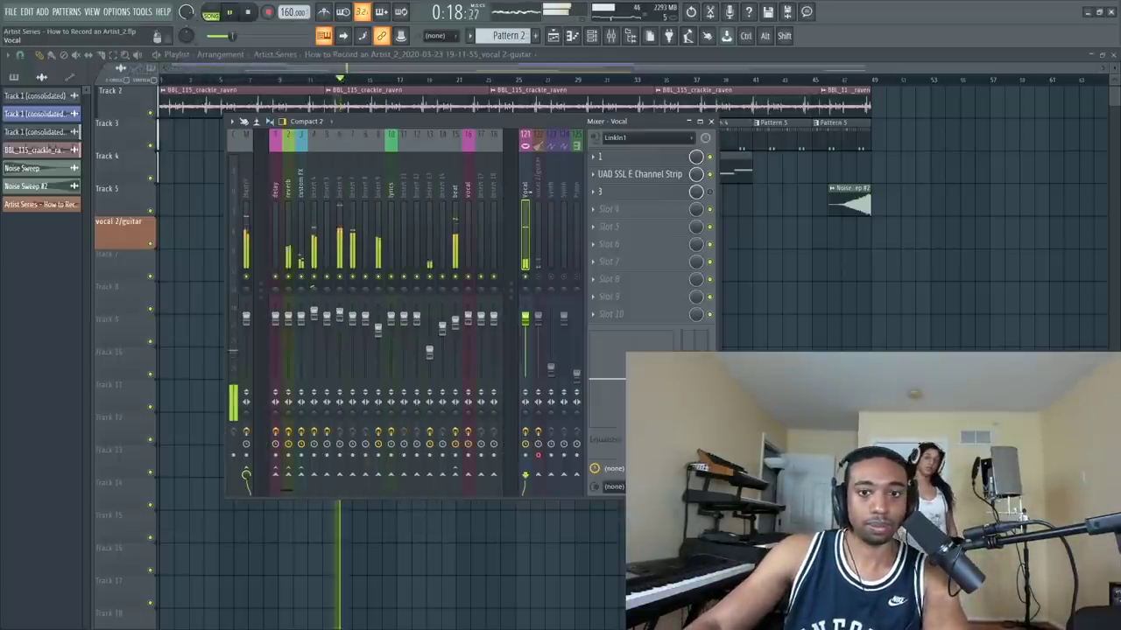
left_click(469, 210)
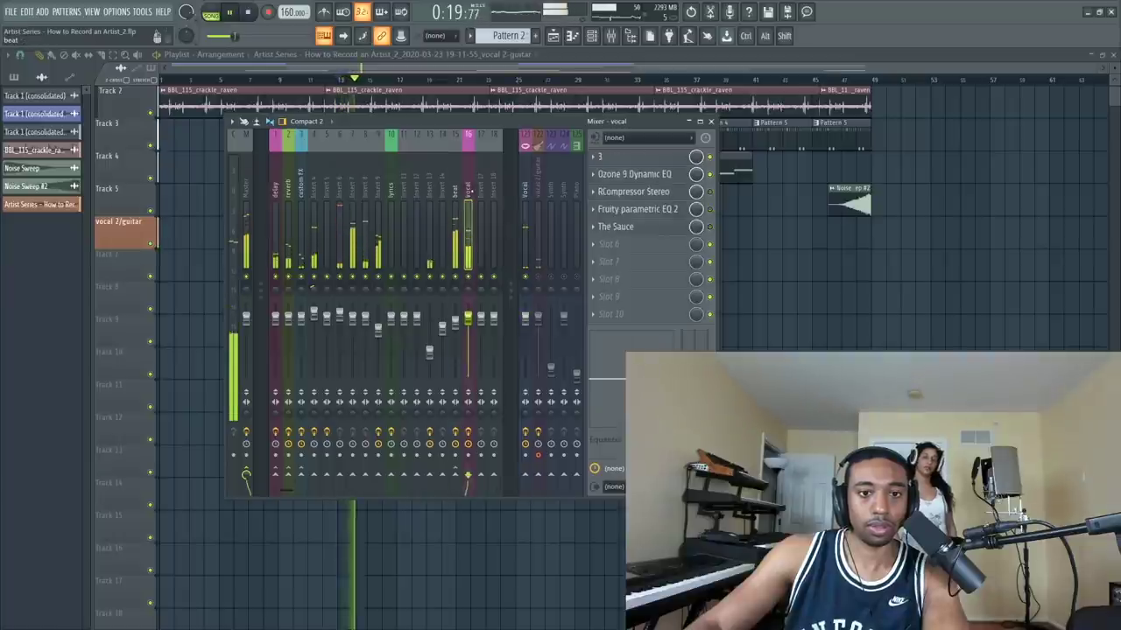
left_click(663, 229)
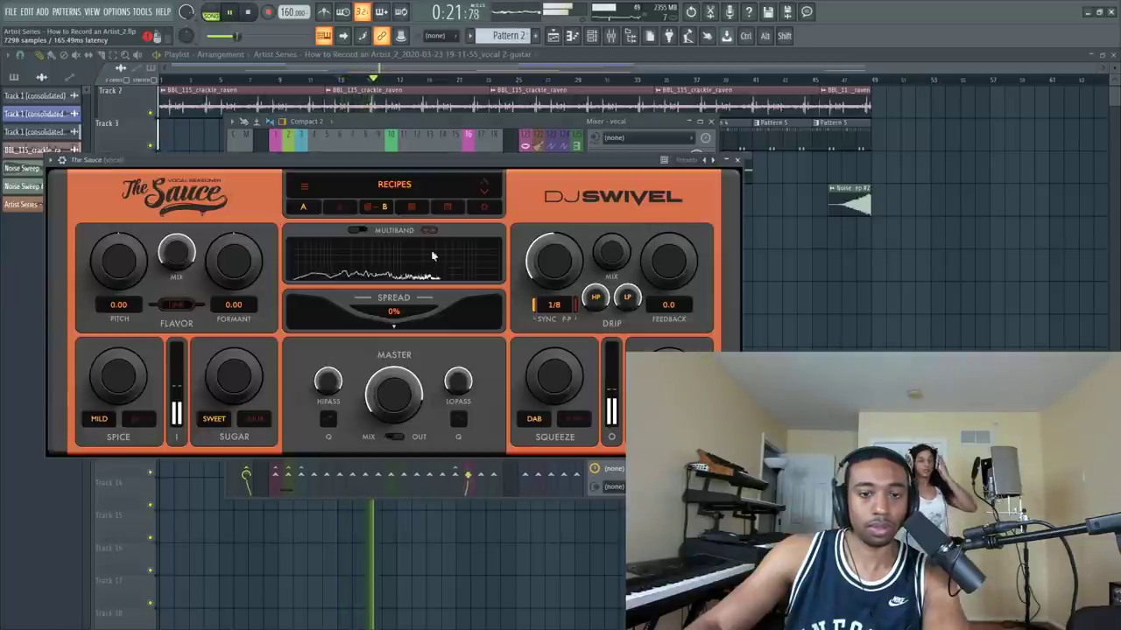
left_click_drag(135, 400, 113, 353)
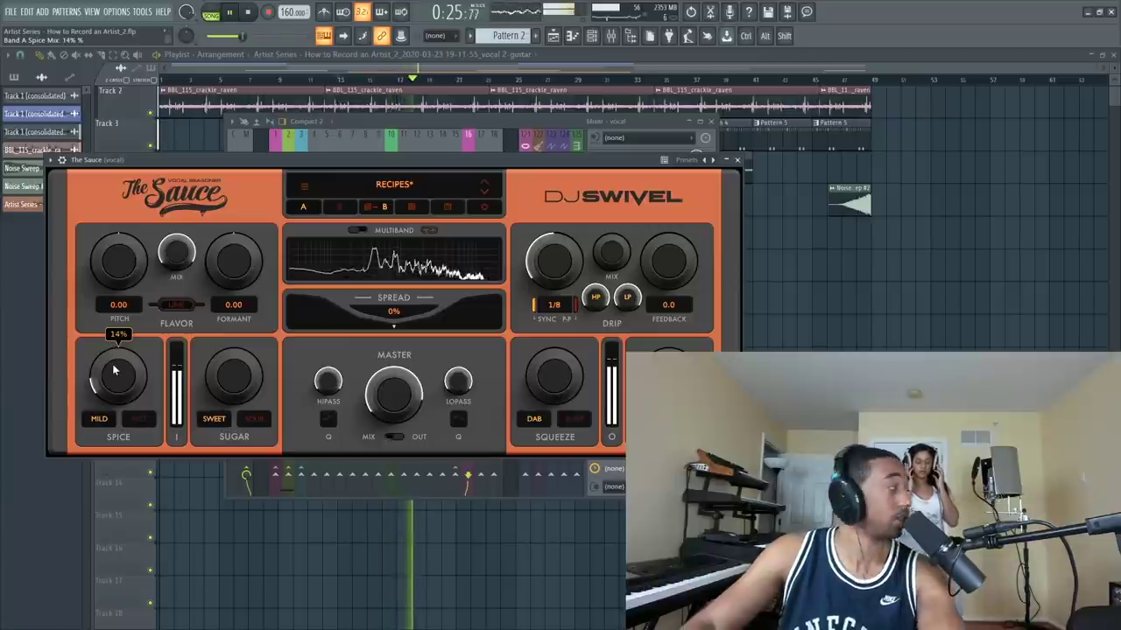
left_click_drag(112, 371, 136, 273)
left_click_drag(116, 368, 136, 372)
left_click_drag(234, 261, 248, 300)
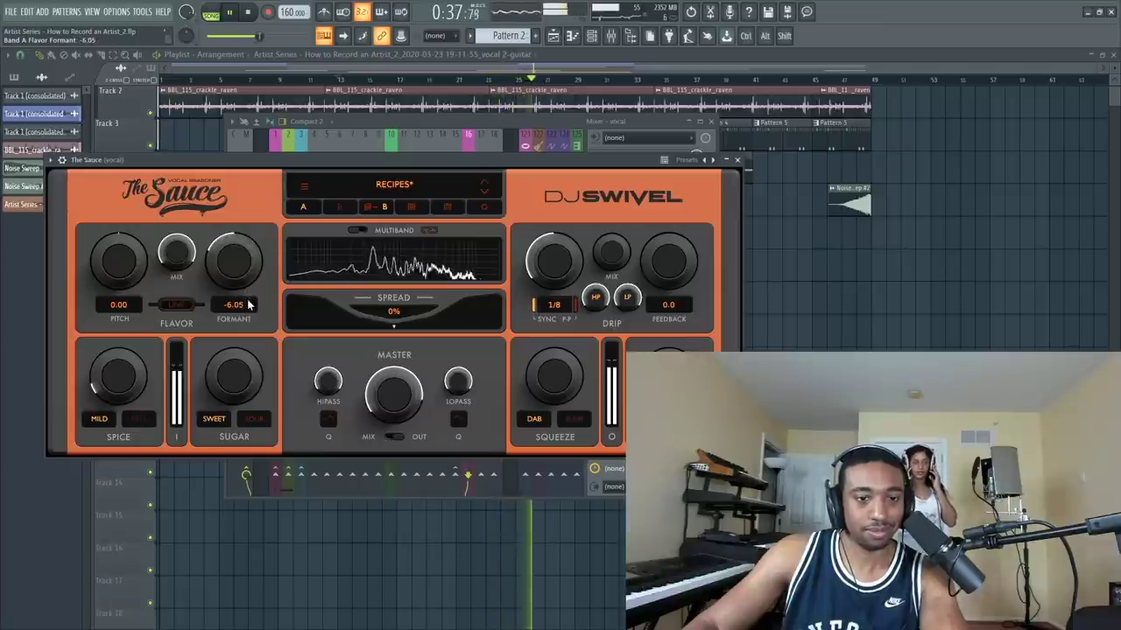
mouse_move(378, 378)
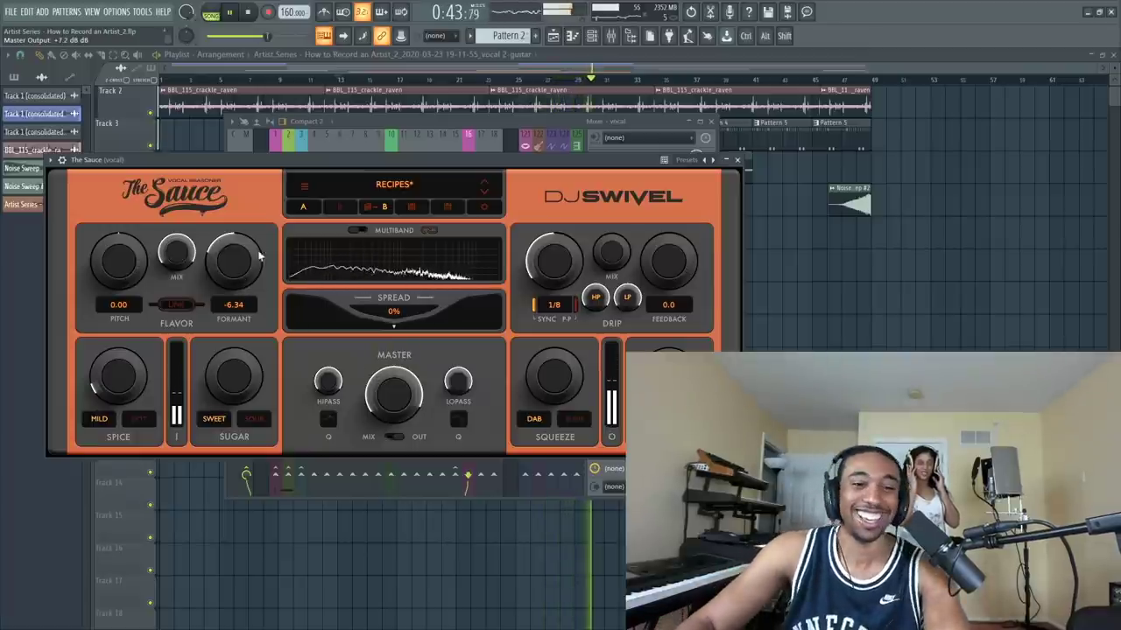
- Save the project and replay the end of the vocal take from about bar 30, then reopen the mixer
key("F5")
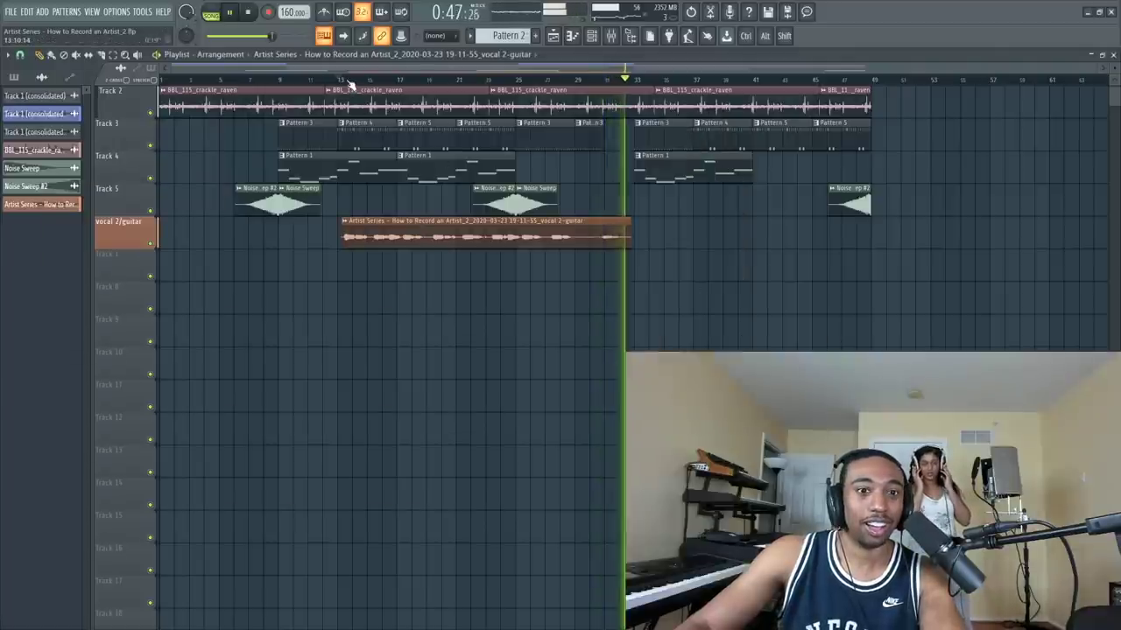
key("space")
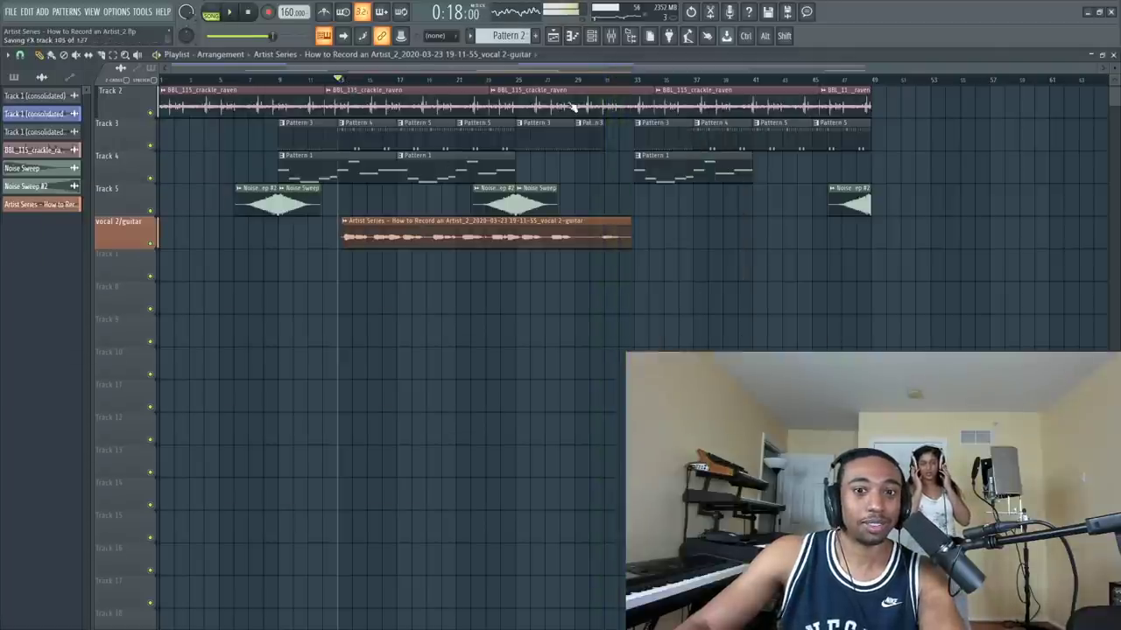
left_click(601, 85)
key("space")
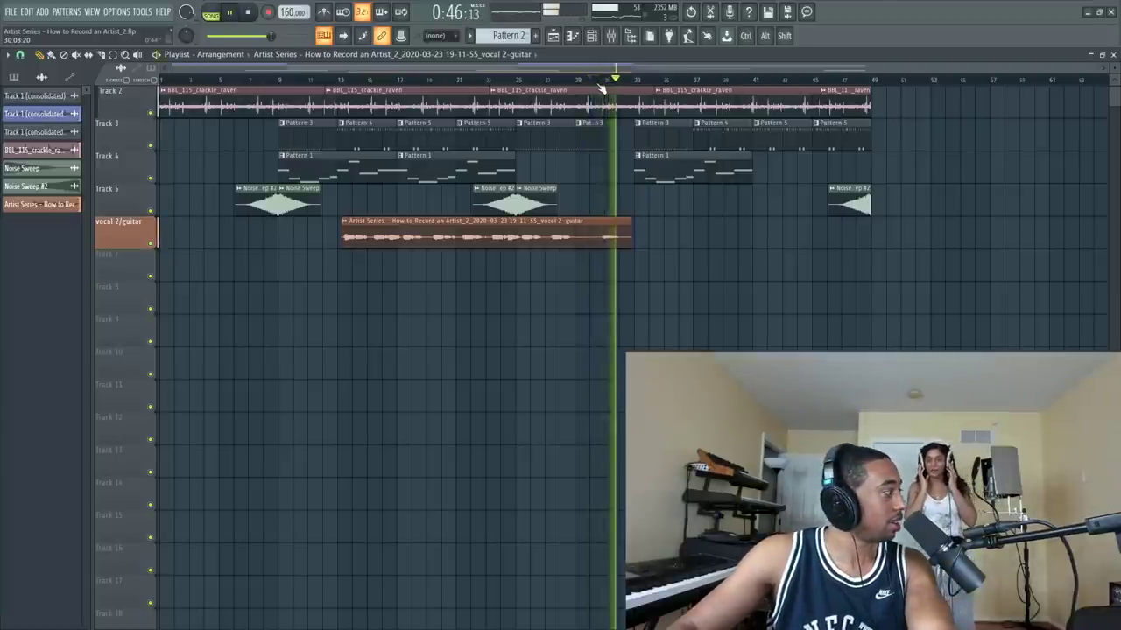
key("space")
key("space")
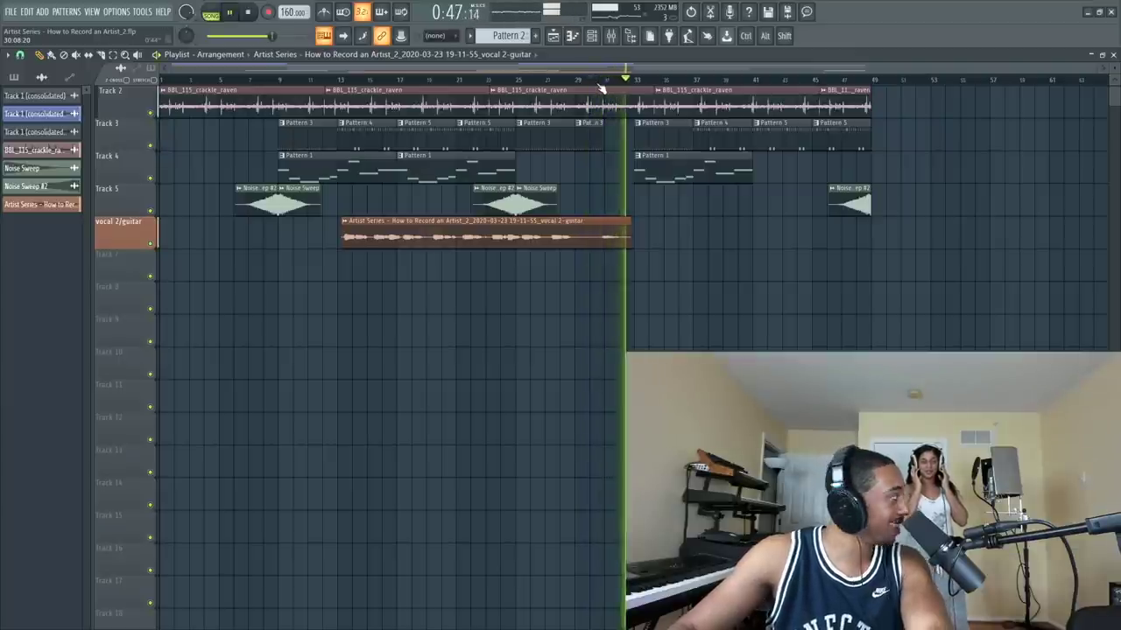
key("space")
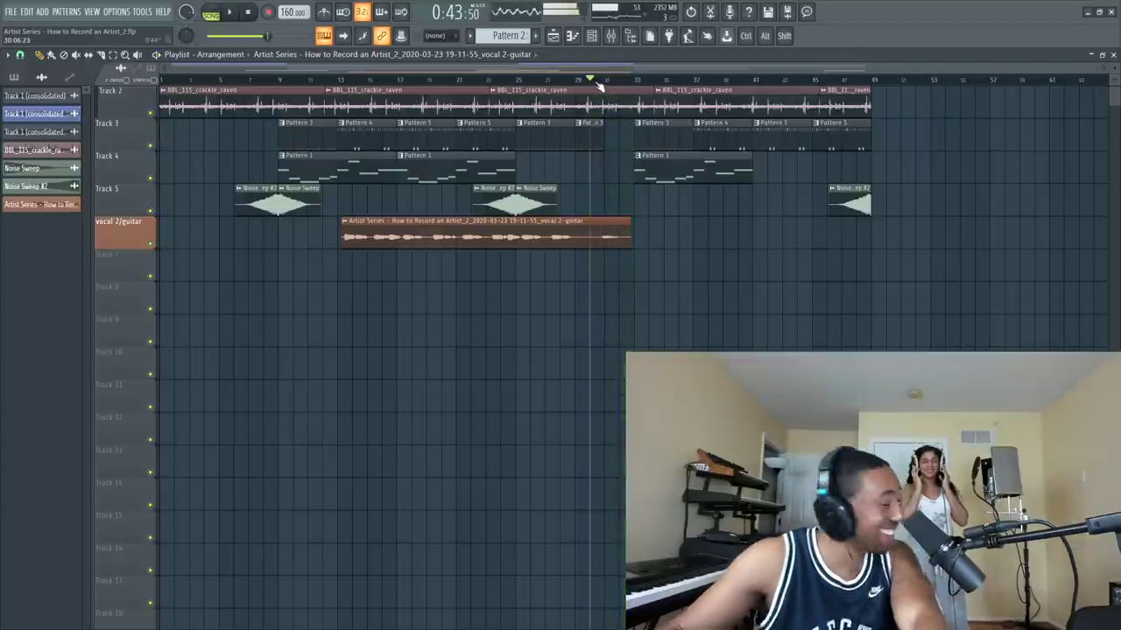
left_click(612, 43)
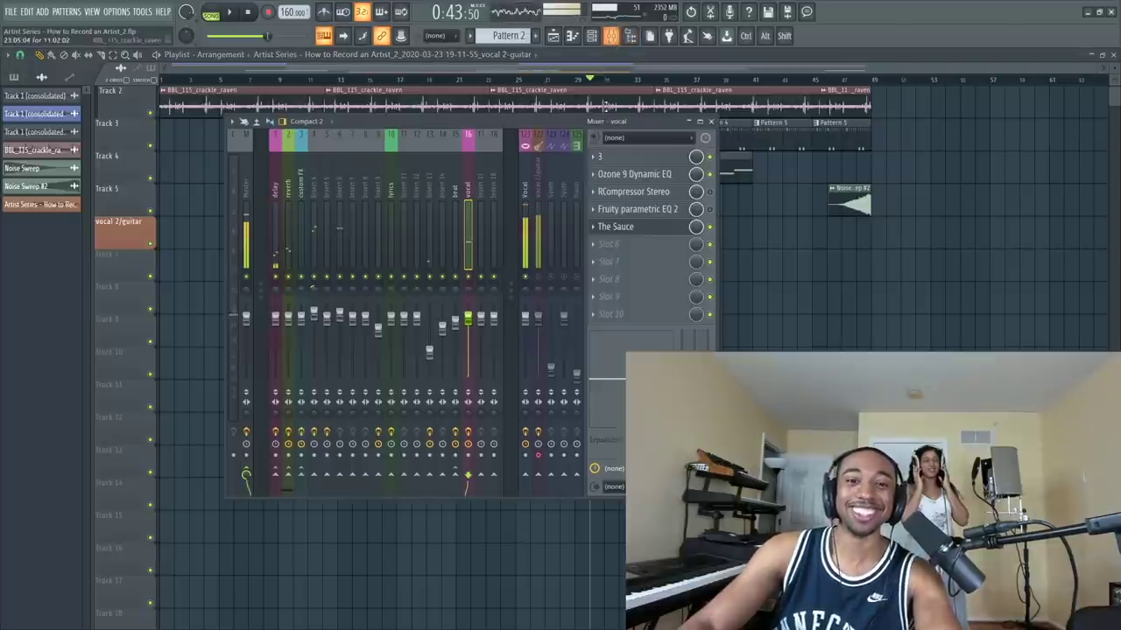
- Reopen The Sauce on the vocal track, try the Drip mix at 16%, and return playback to about bar 13
left_click(643, 231)
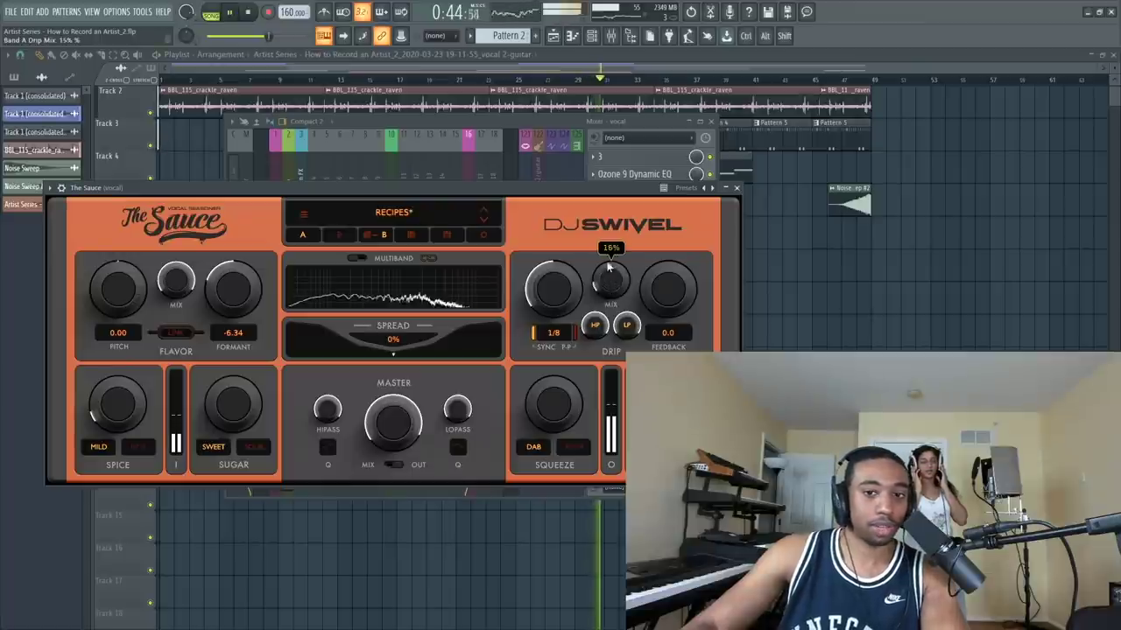
left_click_drag(621, 270, 606, 230)
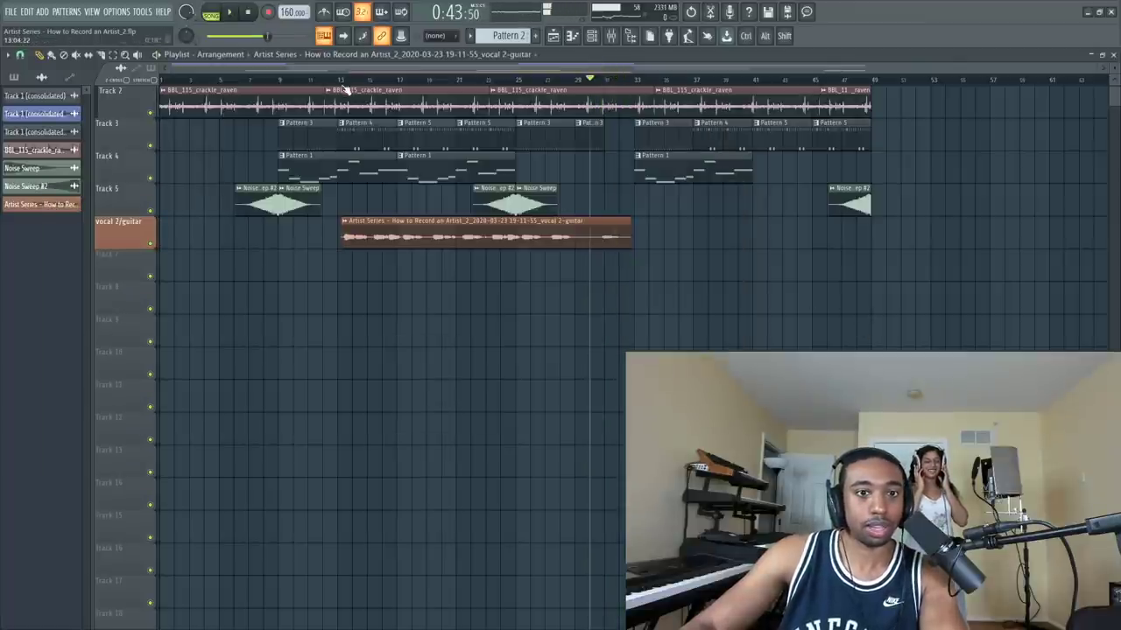
left_click(346, 82)
key("space")
- In The Sauce on the vocal track, set Drip mix to 23%, Formant to 0.00, Spice to 3% and the master high-pass to 225 Hz
left_click(611, 35)
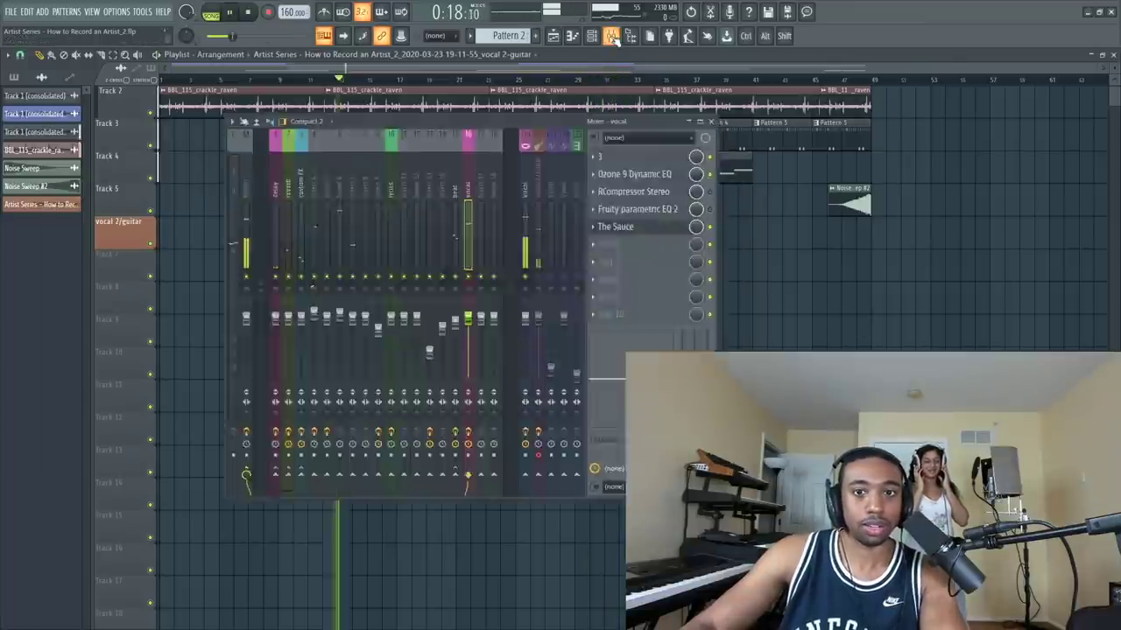
left_click(656, 230)
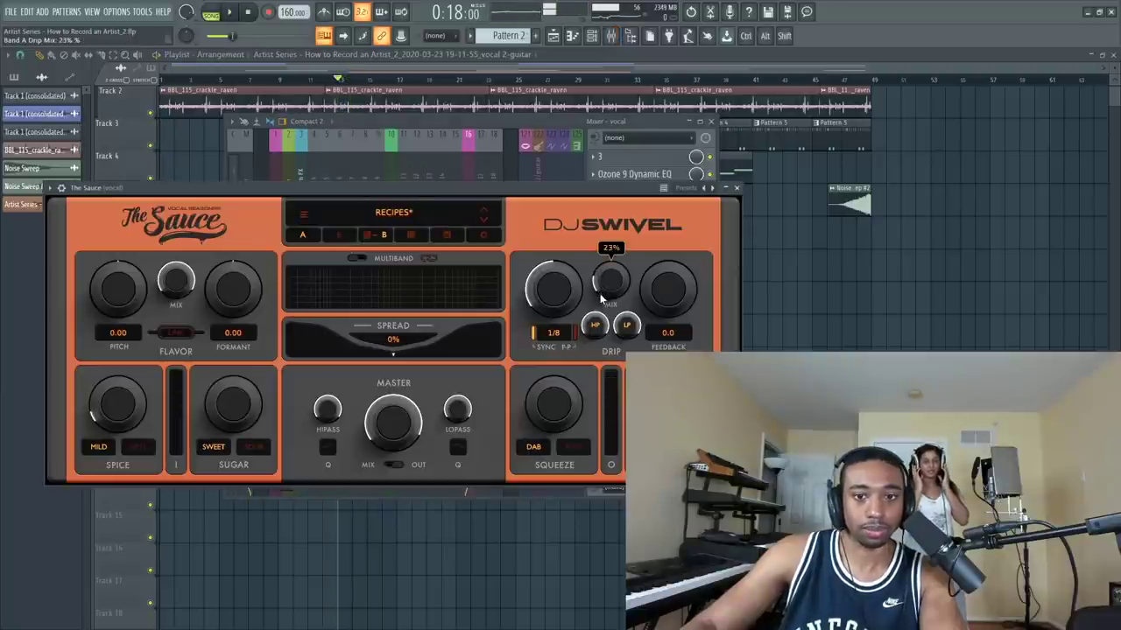
key("space")
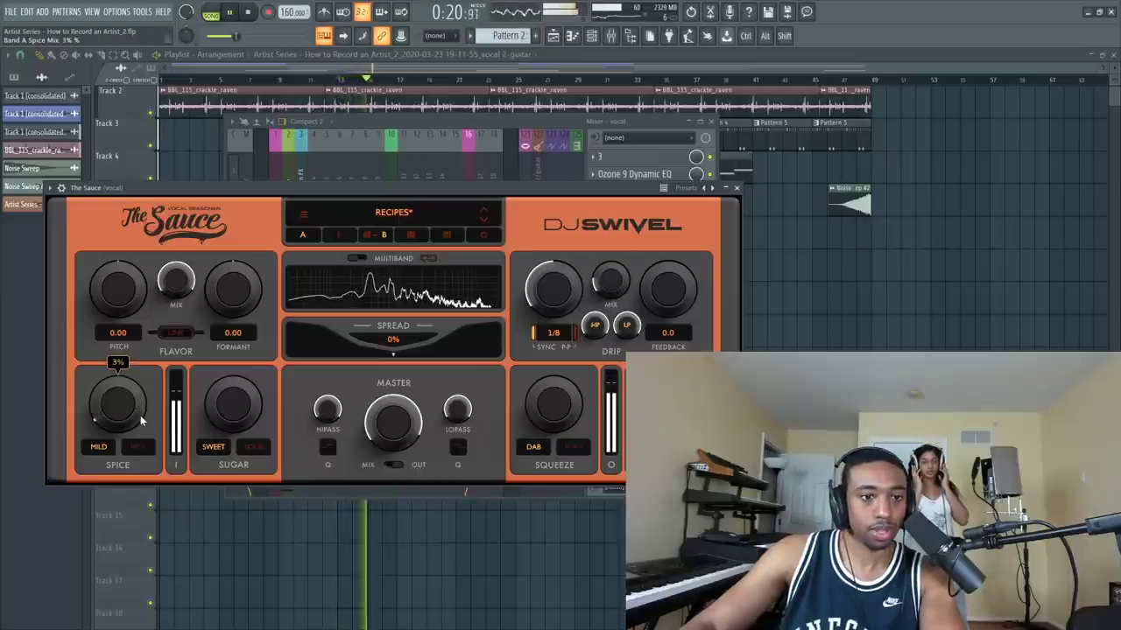
left_click_drag(327, 406, 335, 373)
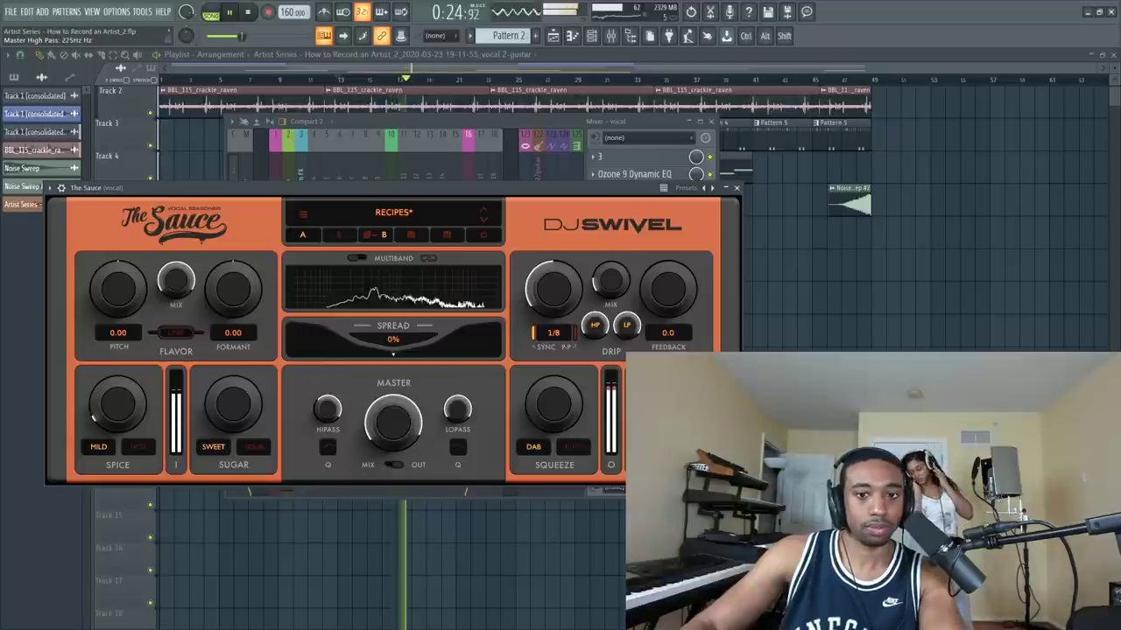
- Shift The Sauce window aside during playback, adjust Smoke mix to 51% and Squeeze mix to 23%, and close the windows
left_click_drag(533, 187, 630, 196)
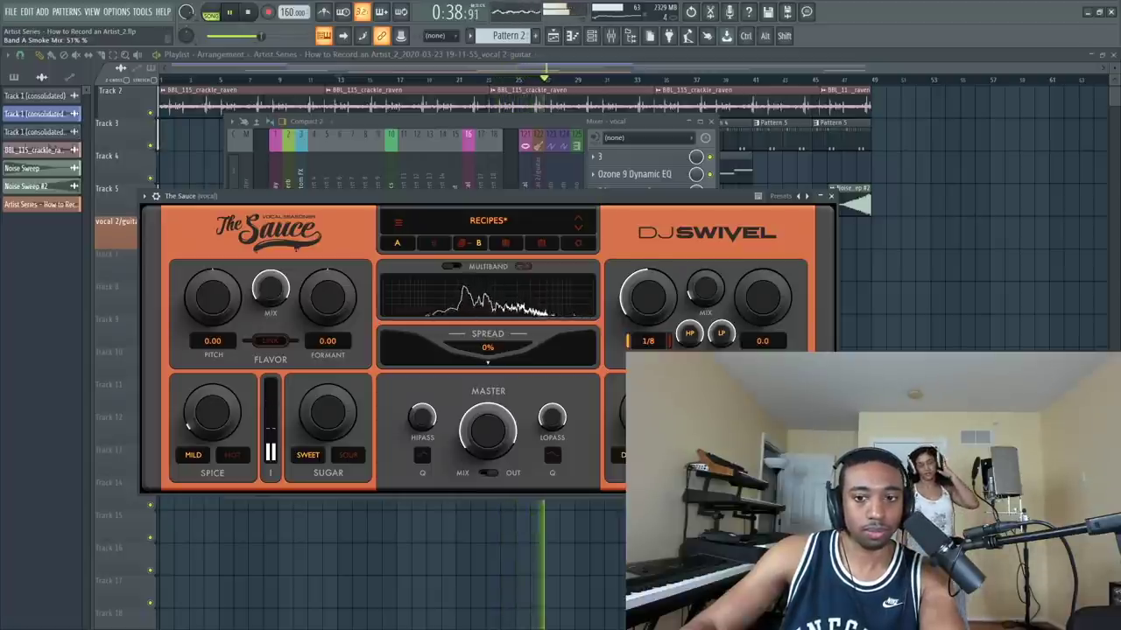
left_click_drag(705, 296, 706, 304)
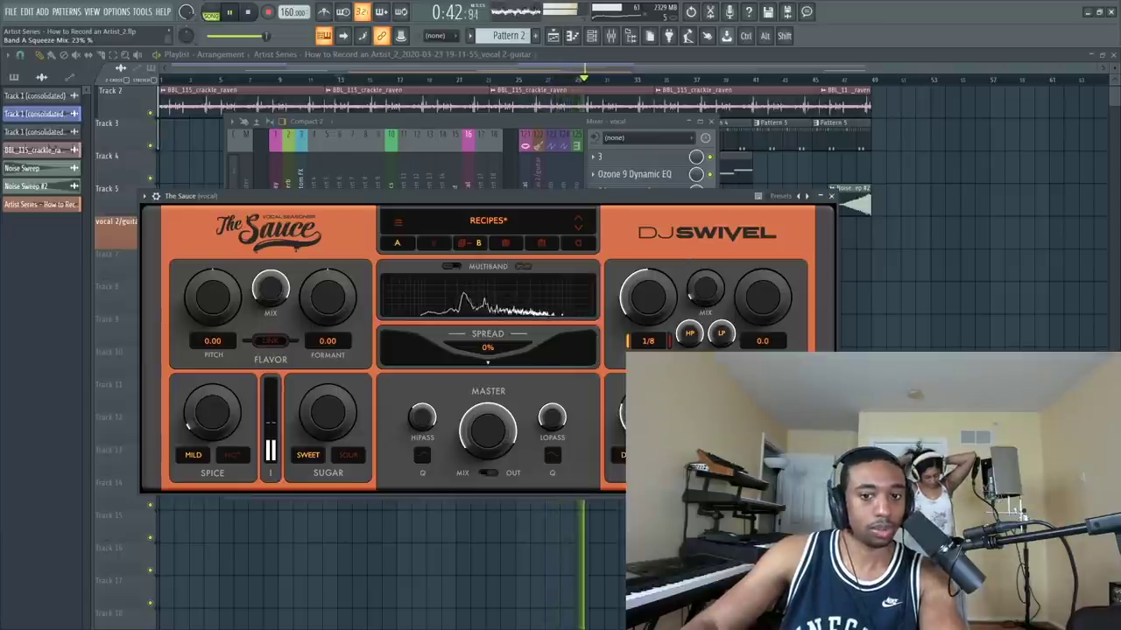
key("space")
key("F12")
- Replay the take from bar 13 and set The Sauce's master high-pass to 281 Hz and Sugar mix to 39%
key("space")
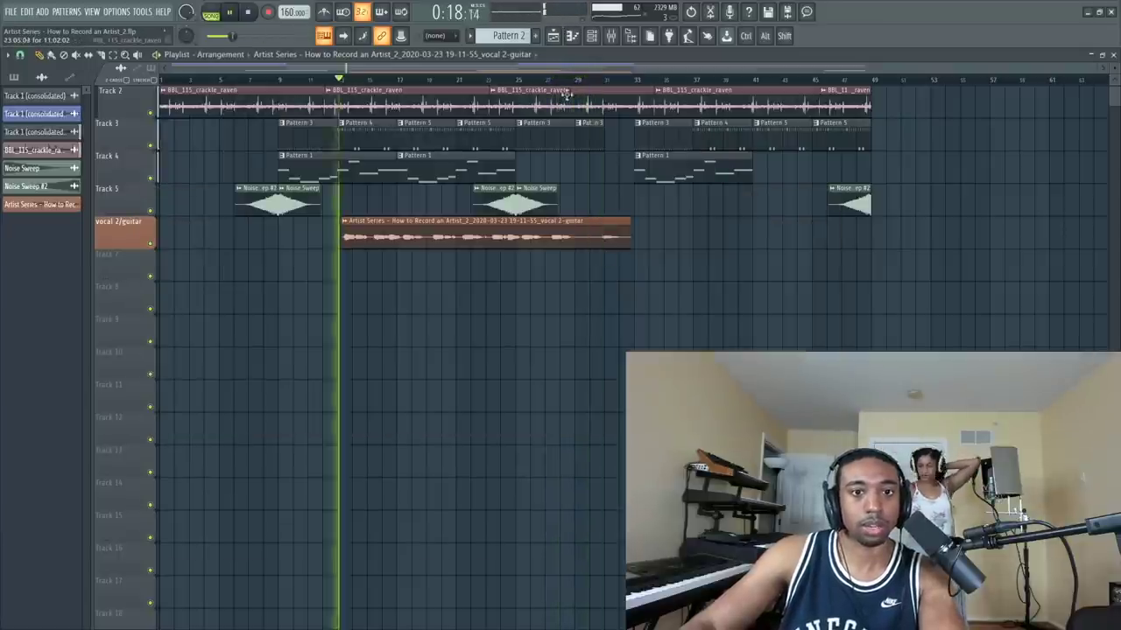
key("F9")
left_click(652, 230)
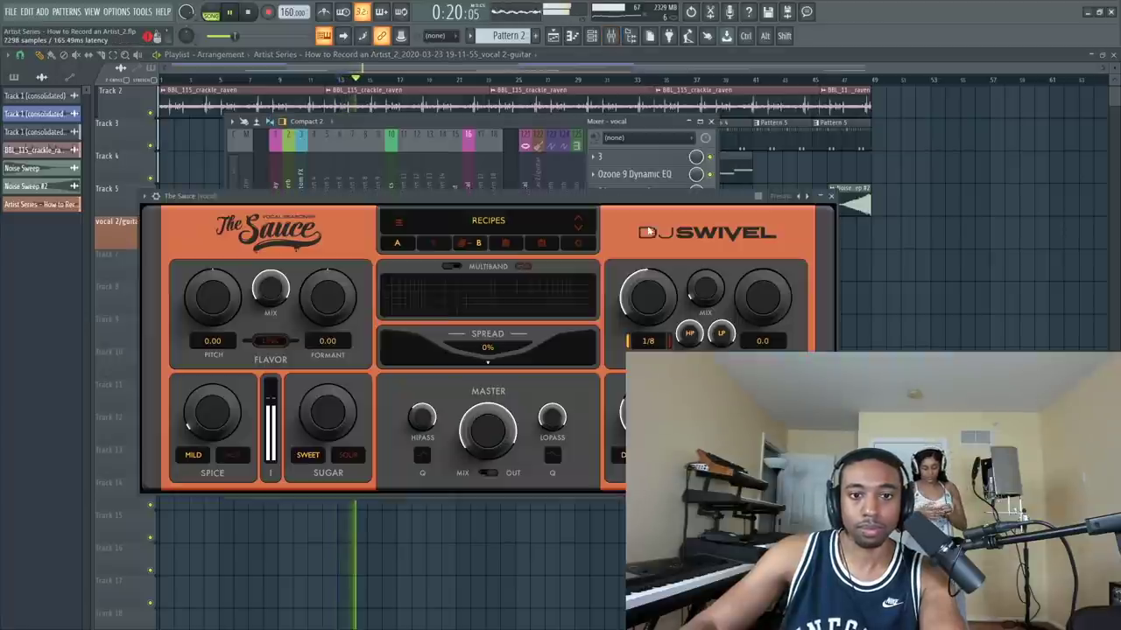
mouse_move(488, 428)
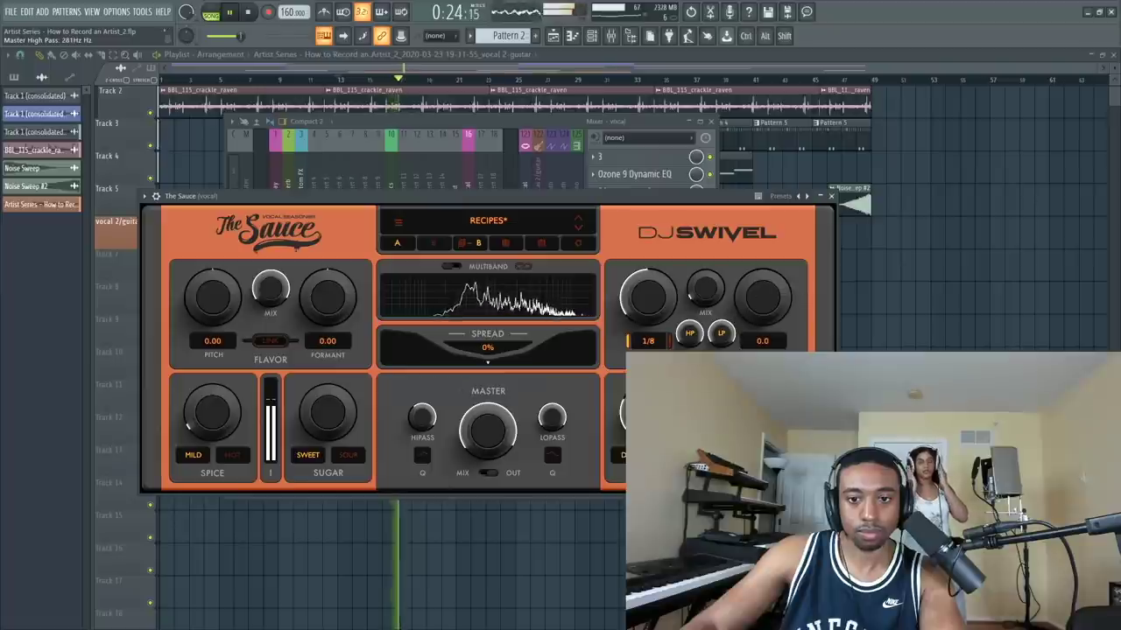
mouse_move(329, 374)
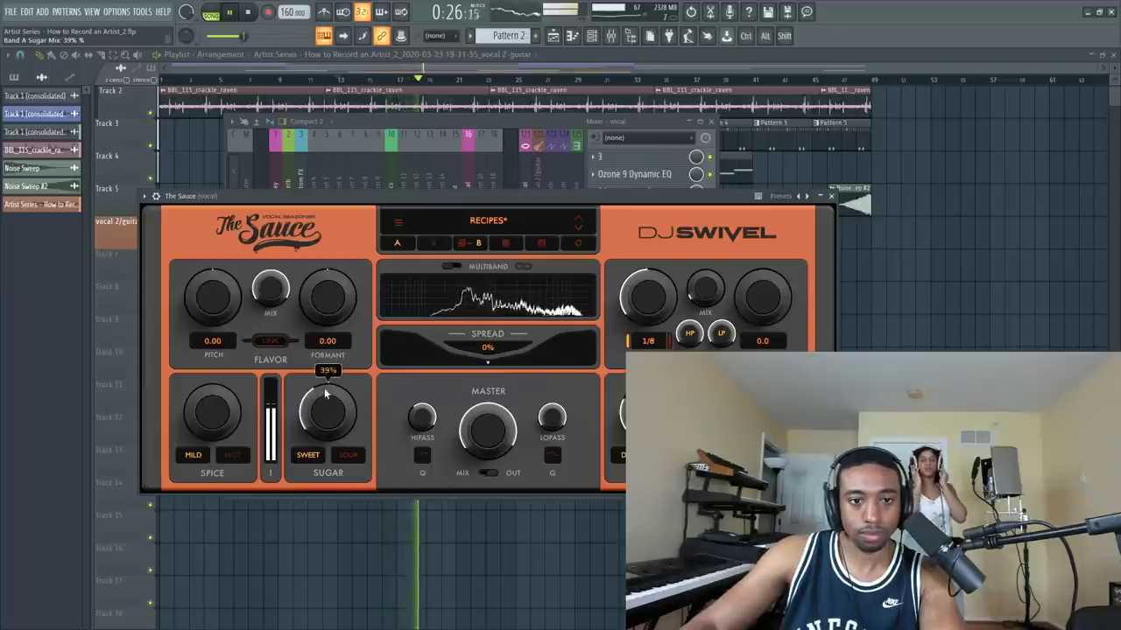
left_click_drag(538, 354, 295, 430)
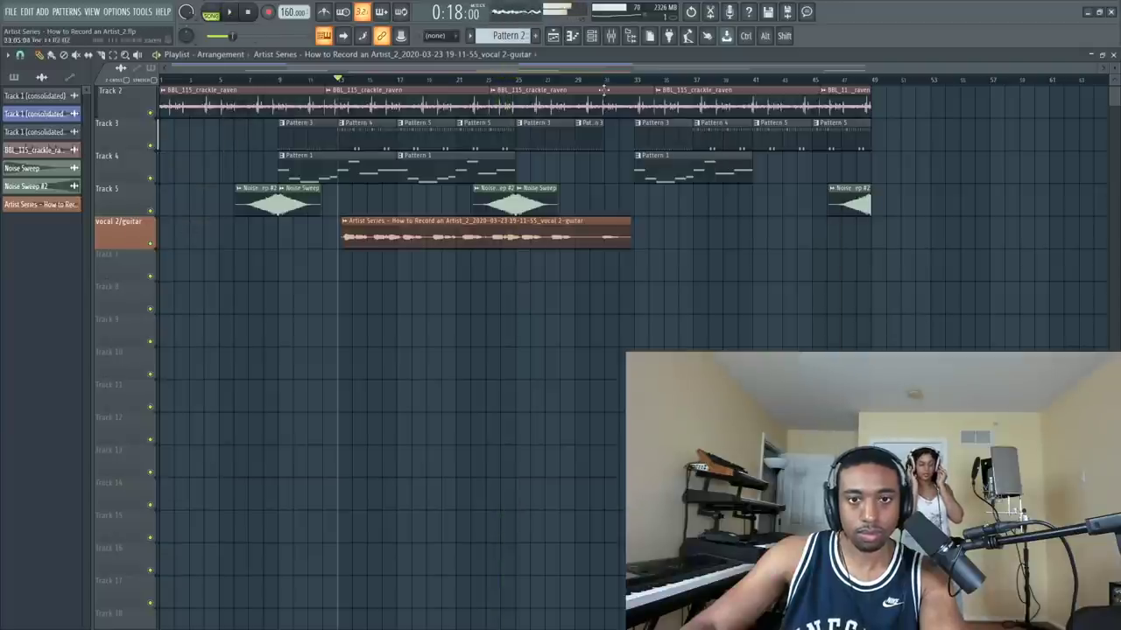
- Bypass The Sauce and re-enable RCompressor Stereo on the vocal mixer track
left_click(613, 39)
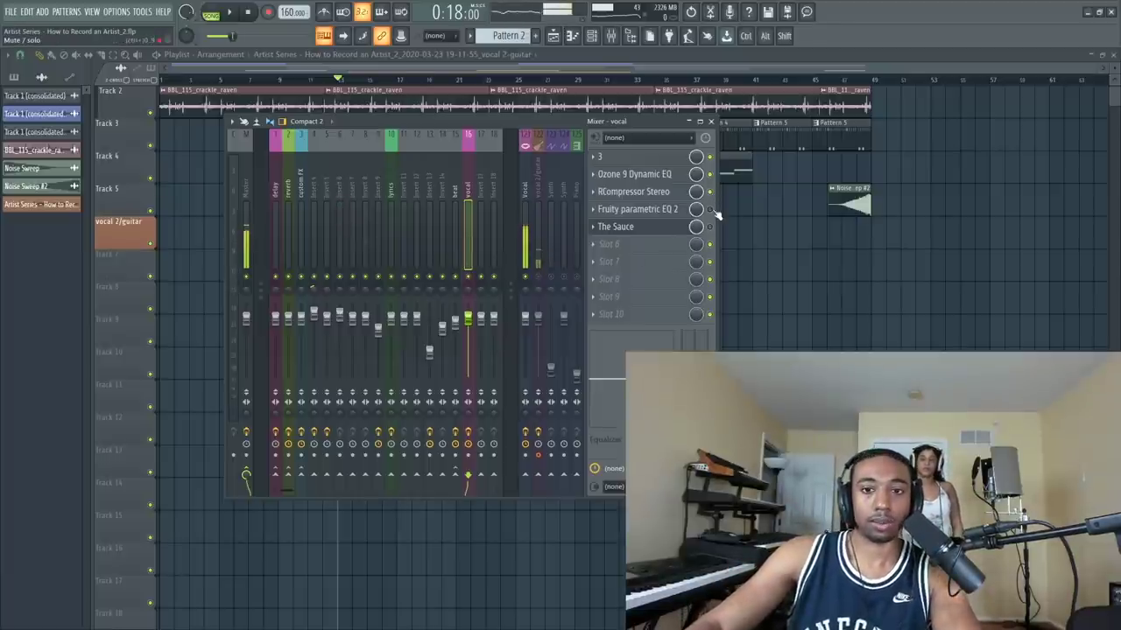
key("F9")
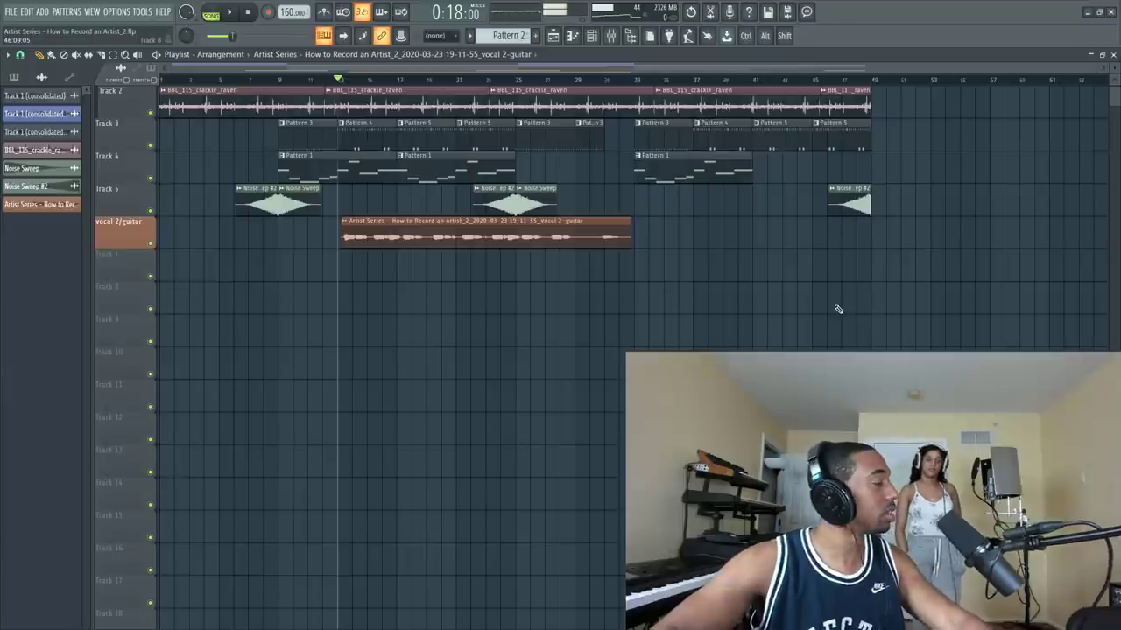
- Review the effect chains and routing of the vocal 2/guitar and Vocal mixer tracks
left_click(611, 36)
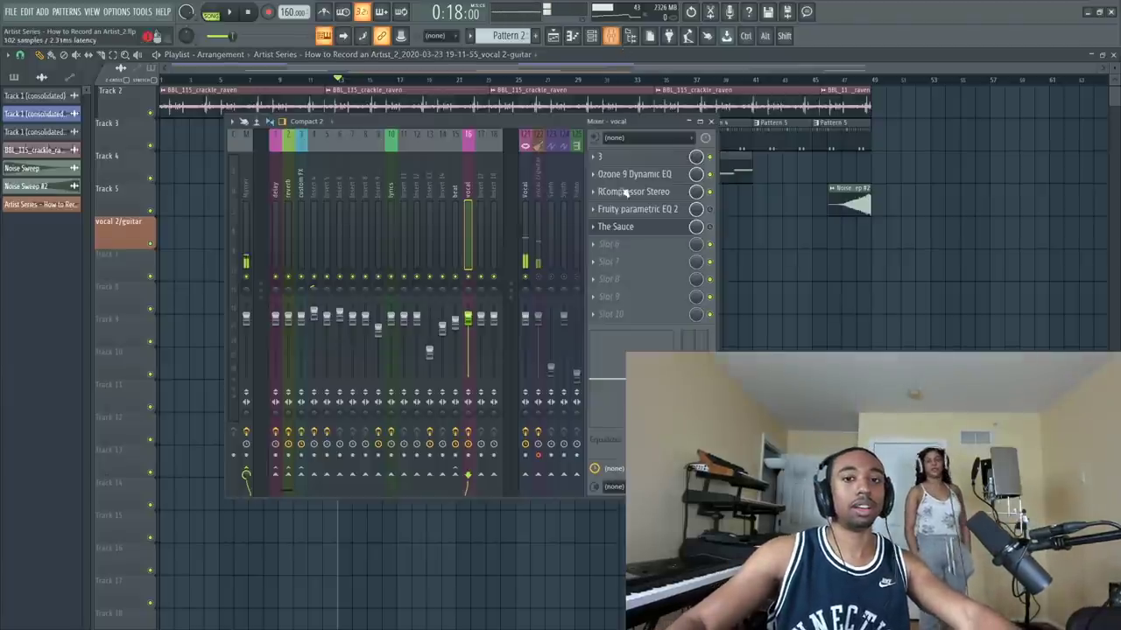
left_click(542, 288)
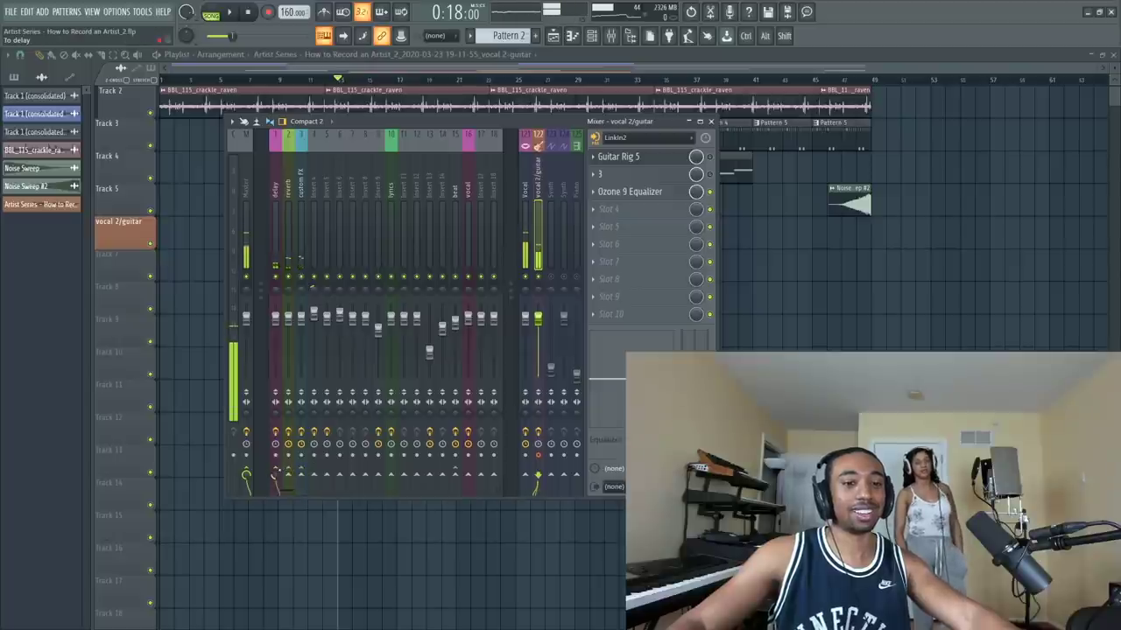
left_click(526, 219)
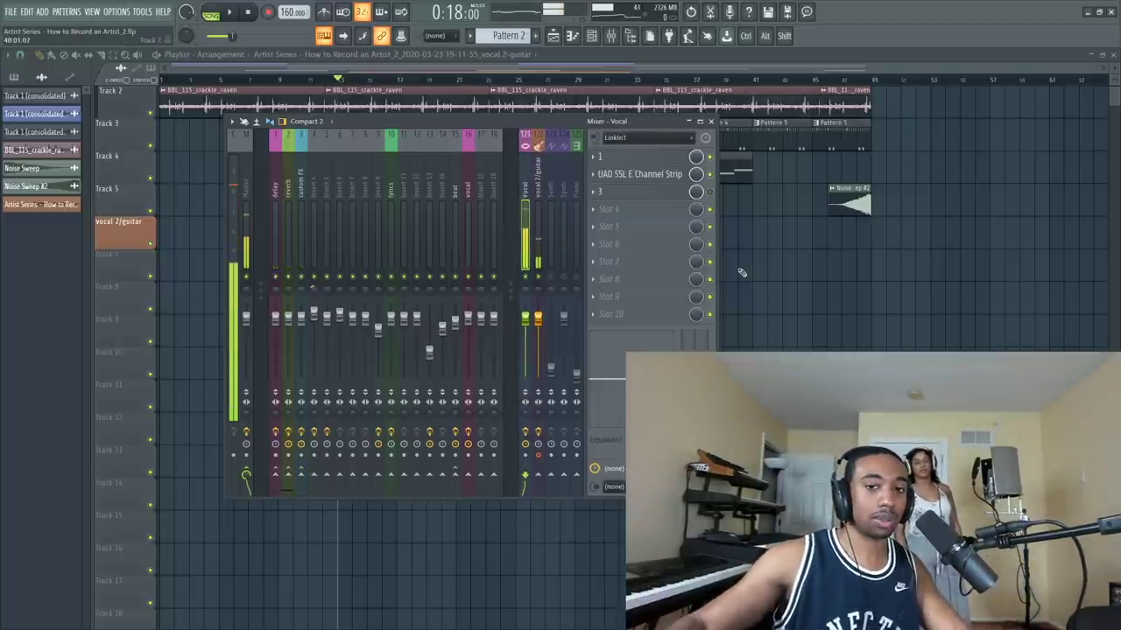
key("F9")
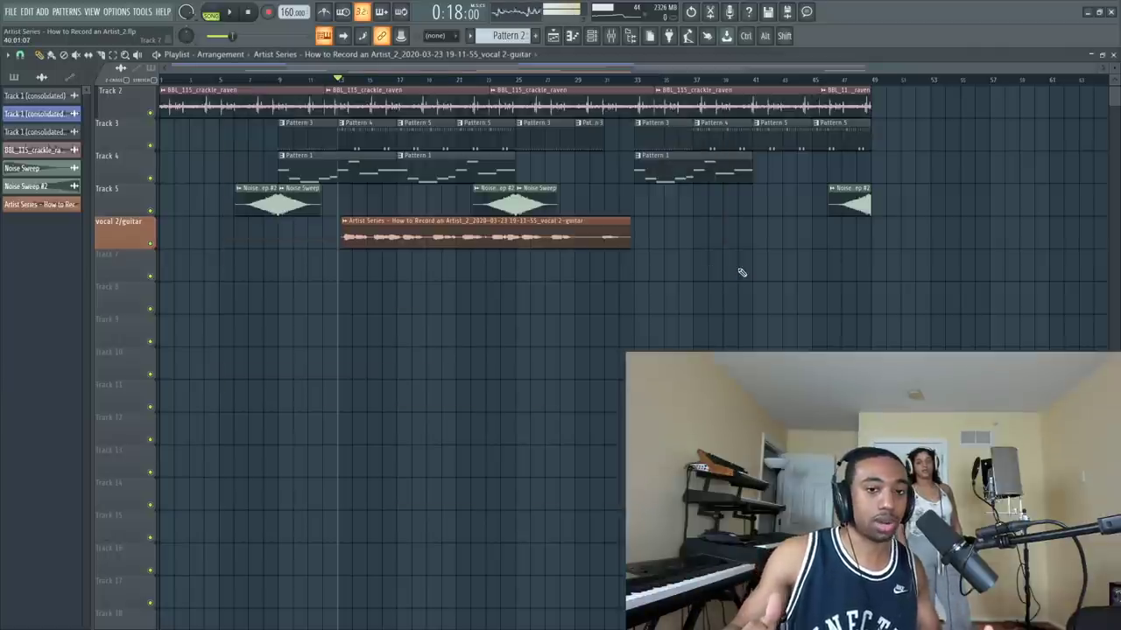